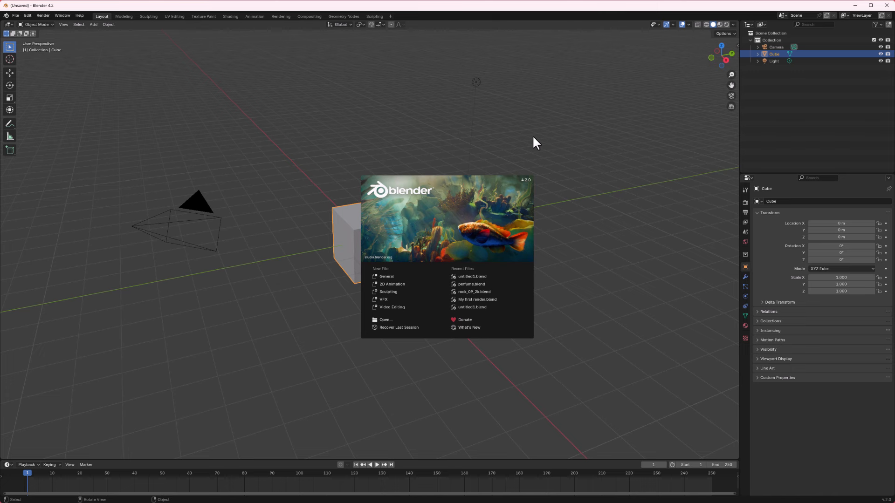
- Start a new General file and delete the default light from the scene
{"action": "left_click", "coordinate": [388, 277]}
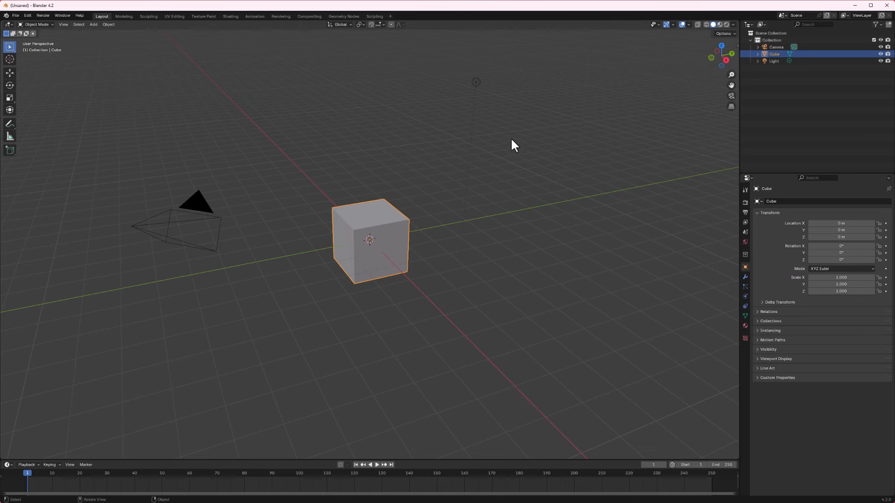
{"action": "left_click_drag", "start_coordinate": [509, 68], "coordinate": [450, 95]}
{"action": "key", "text": "x"}
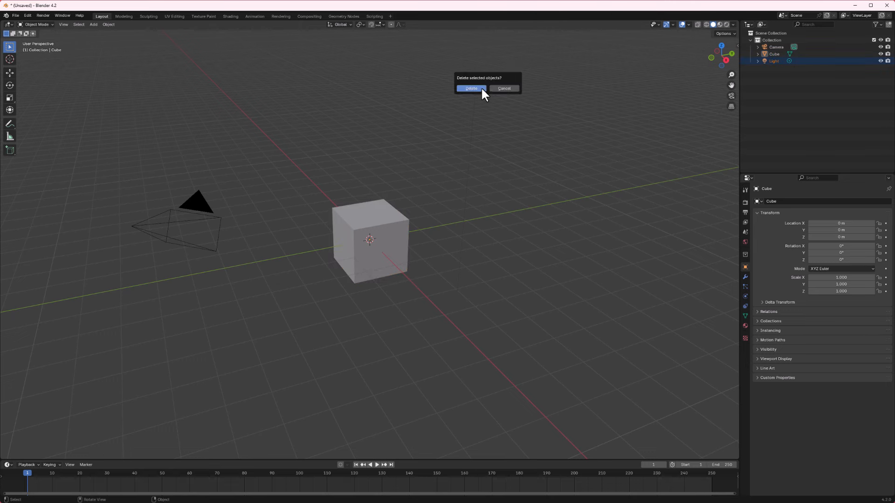
{"action": "left_click", "coordinate": [471, 88]}
- Scale the default cube along the X axis to about 0.41, making it a thin slab
{"action": "middle_click_drag", "start_coordinate": [474, 93], "coordinate": [355, 236]}
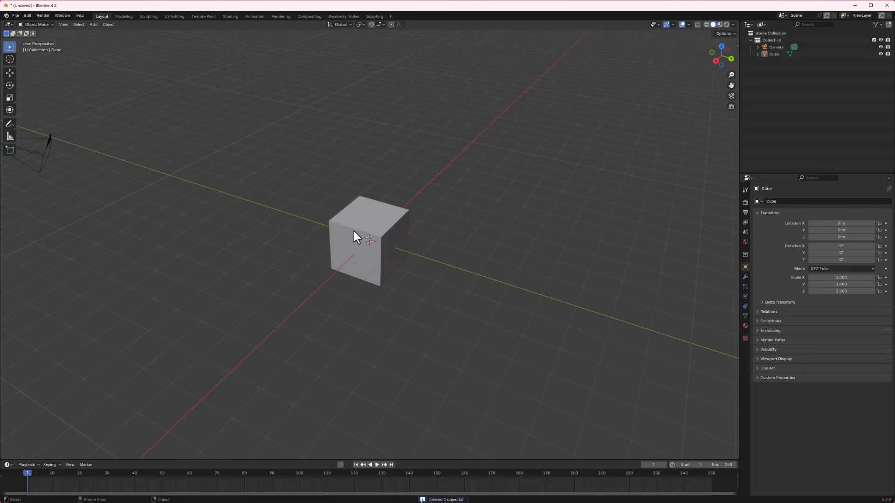
{"action": "left_click", "coordinate": [366, 238]}
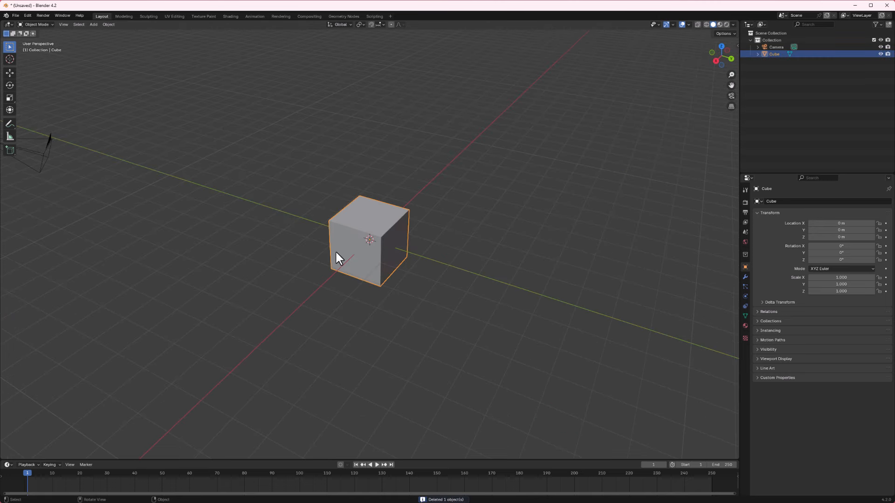
{"action": "mouse_move", "coordinate": [340, 256]}
{"action": "middle_mouse_down"}
{"action": "mouse_move", "coordinate": [371, 268]}
{"action": "mouse_move", "coordinate": [335, 257]}
{"action": "middle_mouse_up"}
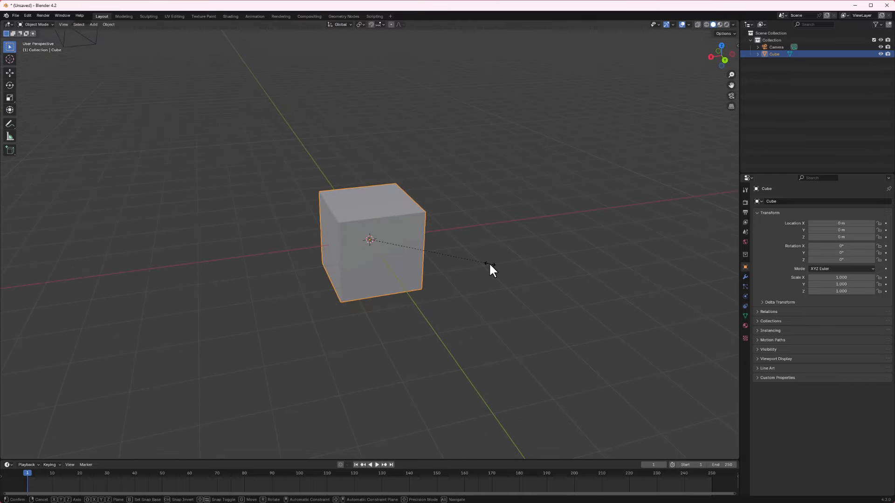
{"action": "key", "text": "s"}
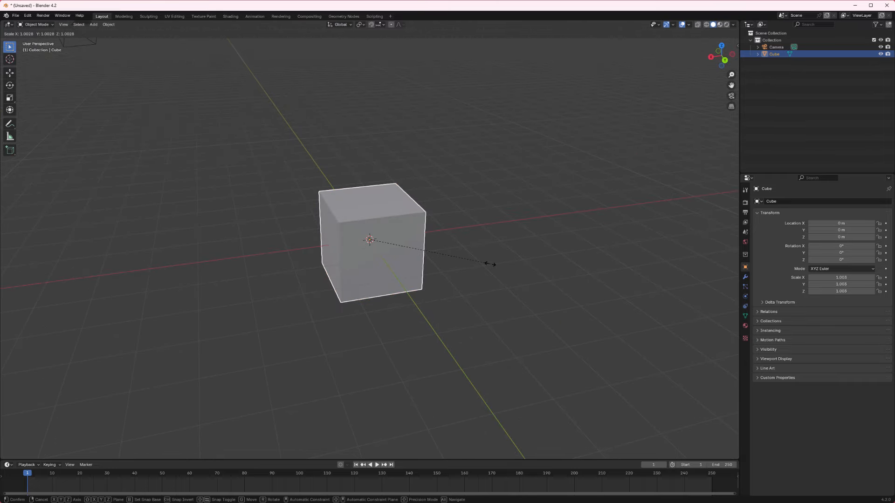
{"action": "key", "text": "x"}
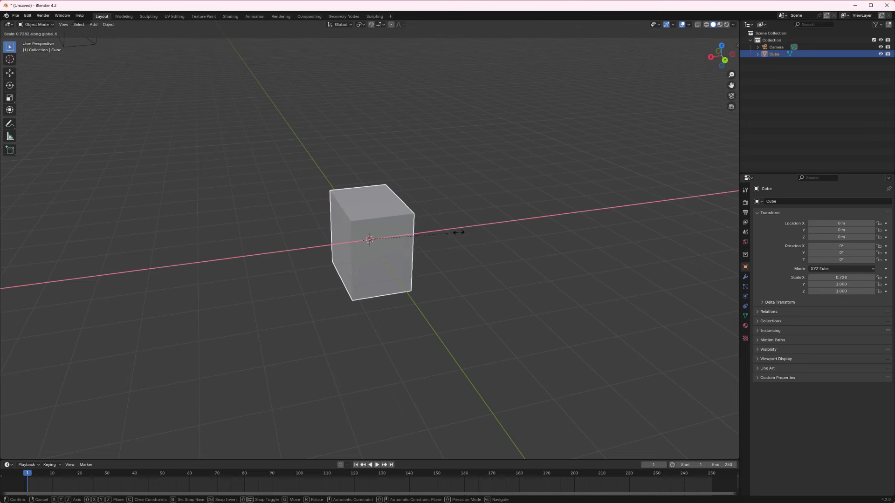
{"action": "left_click", "coordinate": [419, 257]}
- Stretch the slab along the Z axis to a scale of about 1.32
{"action": "middle_click_drag", "start_coordinate": [419, 261], "coordinate": [444, 216]}
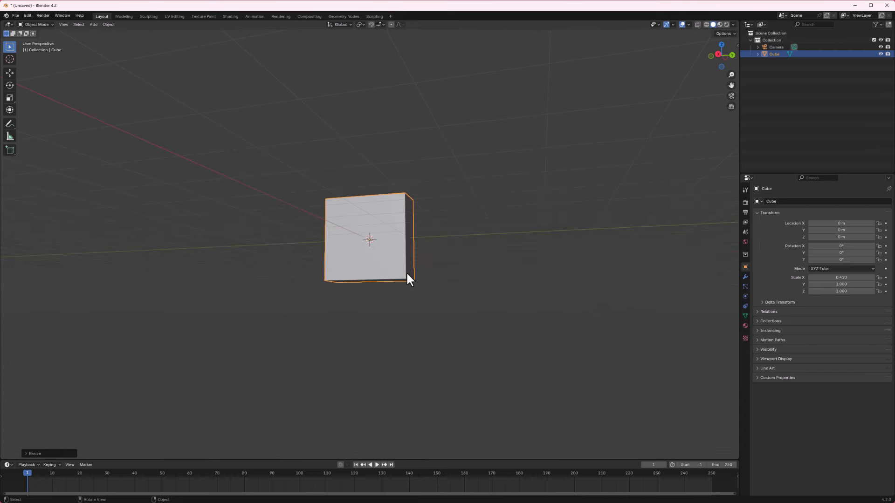
{"action": "key", "text": "s"}
{"action": "key", "text": "z"}
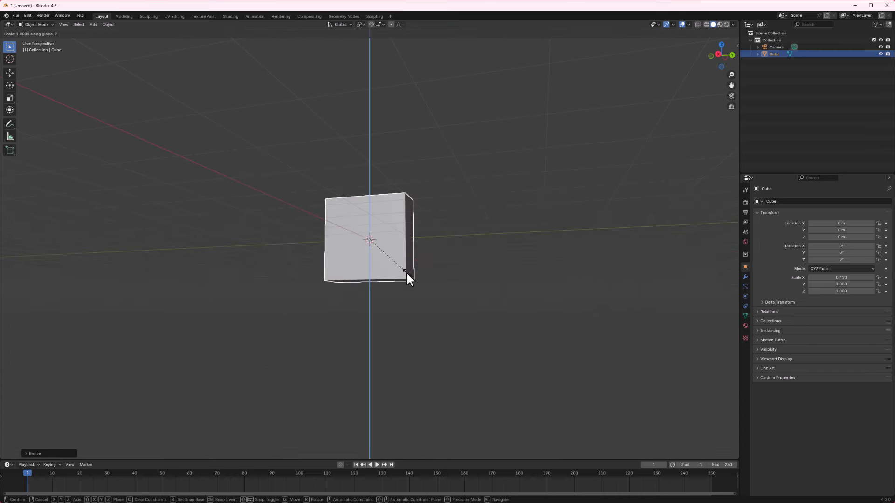
{"action": "left_click", "coordinate": [414, 290]}
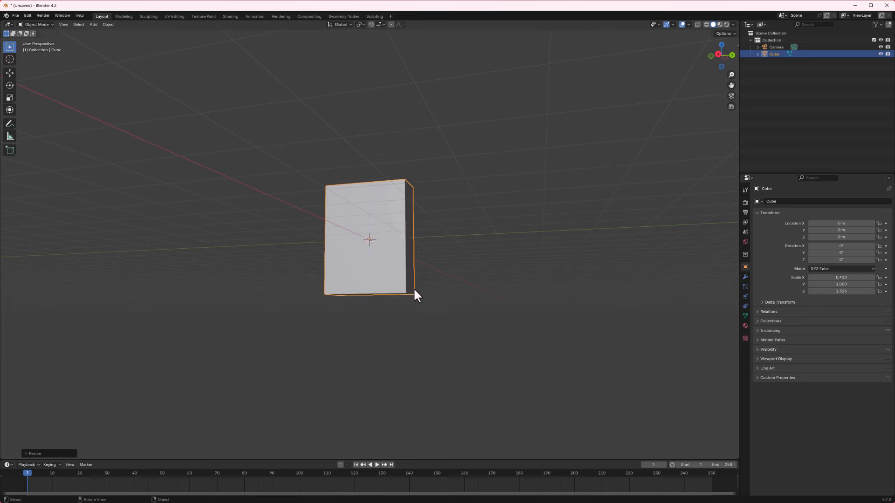
- Add a Subdivision Surface modifier to the slab and set its viewport levels to 2
{"action": "middle_click_drag", "start_coordinate": [351, 242], "coordinate": [390, 272]}
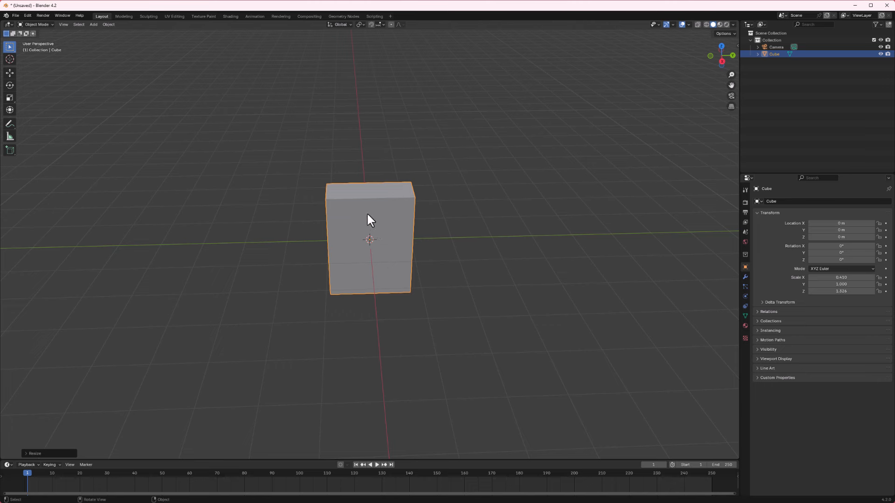
{"action": "middle_click_drag", "start_coordinate": [379, 227], "coordinate": [362, 210]}
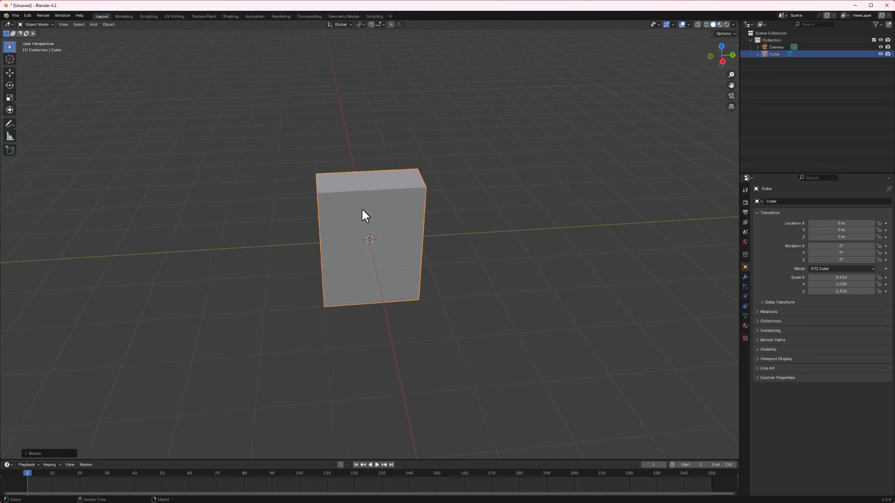
{"action": "left_click", "coordinate": [745, 277]}
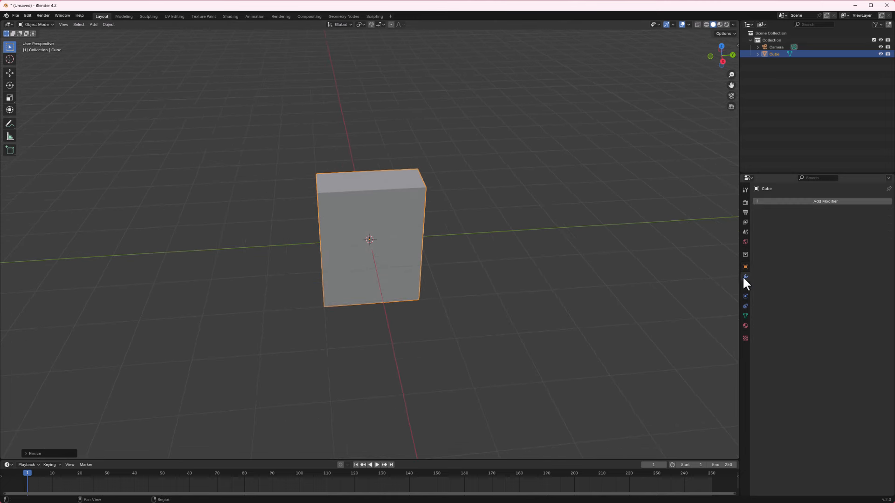
{"action": "left_click", "coordinate": [794, 202]}
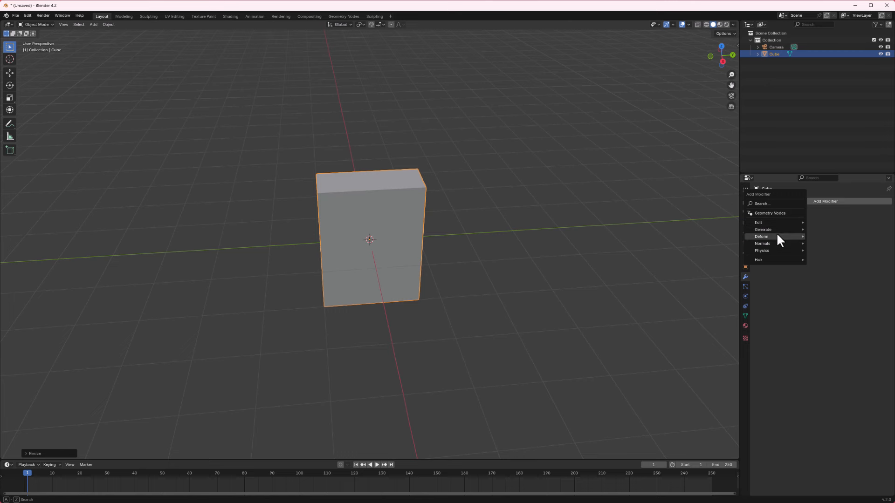
{"action": "mouse_move", "coordinate": [777, 235]}
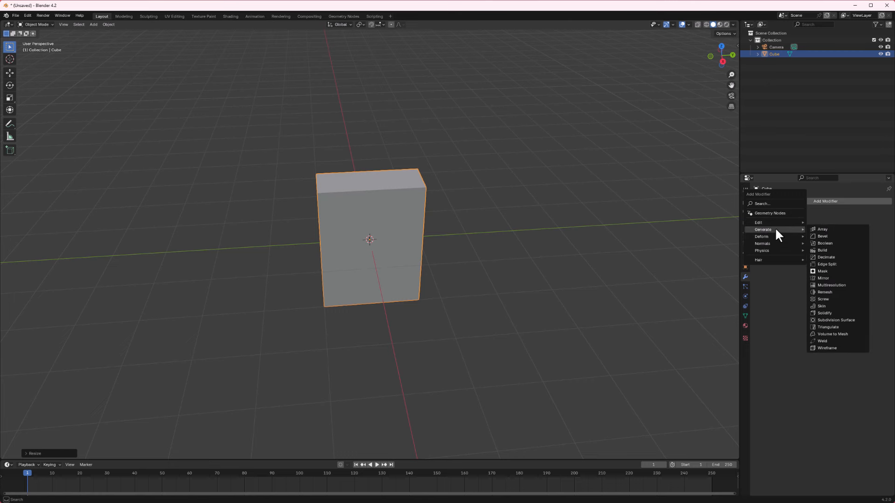
{"action": "left_click", "coordinate": [833, 319]}
{"action": "middle_click_drag", "start_coordinate": [401, 247], "coordinate": [376, 222]}
{"action": "scroll", "coordinate": [380, 229], "scroll_direction": "up", "scroll_amount": 1}
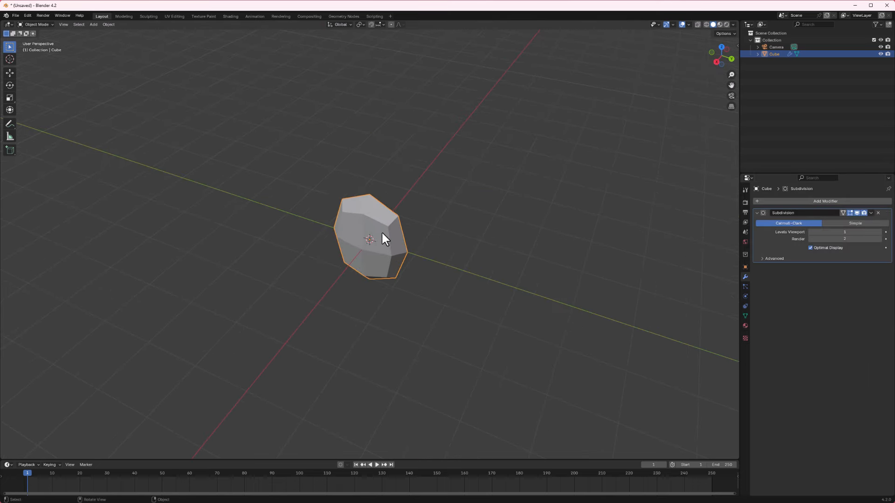
{"action": "left_click", "coordinate": [879, 231]}
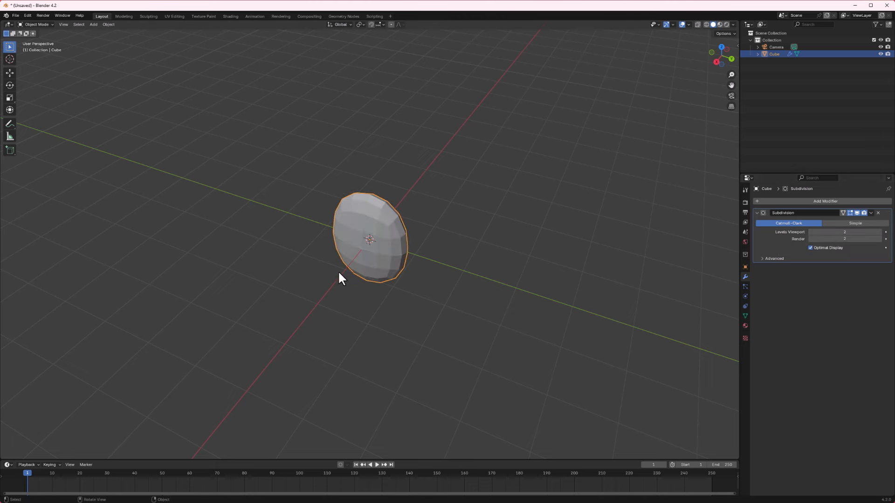
- Apply the object's scale in Object Mode
{"action": "middle_click_drag", "start_coordinate": [337, 270], "coordinate": [374, 221]}
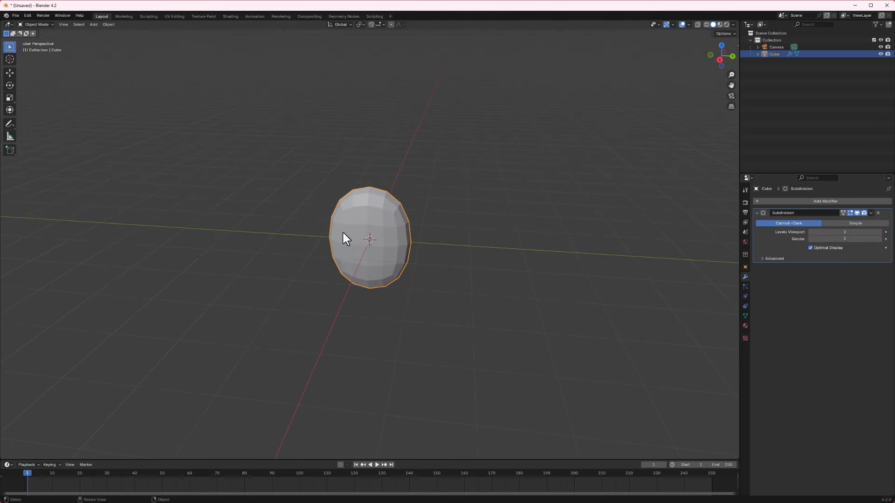
{"action": "key", "text": "Tab"}
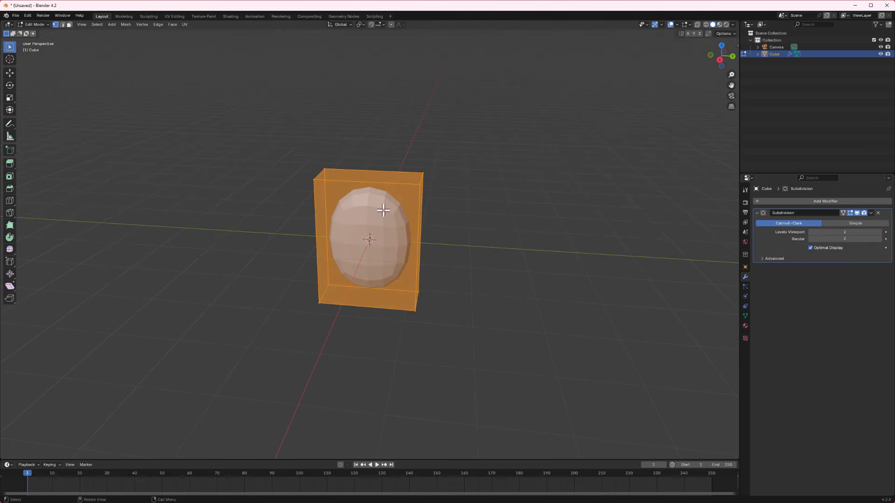
{"action": "key", "text": "Tab"}
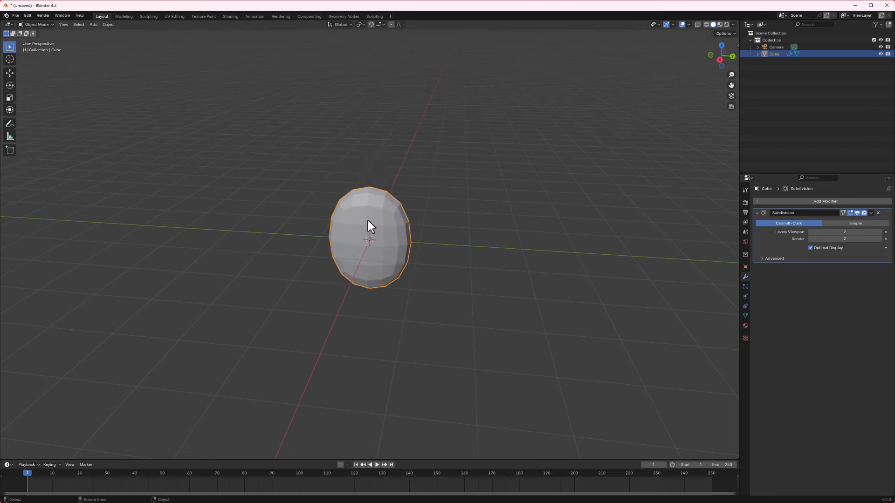
{"action": "key", "text": "ctrl+a"}
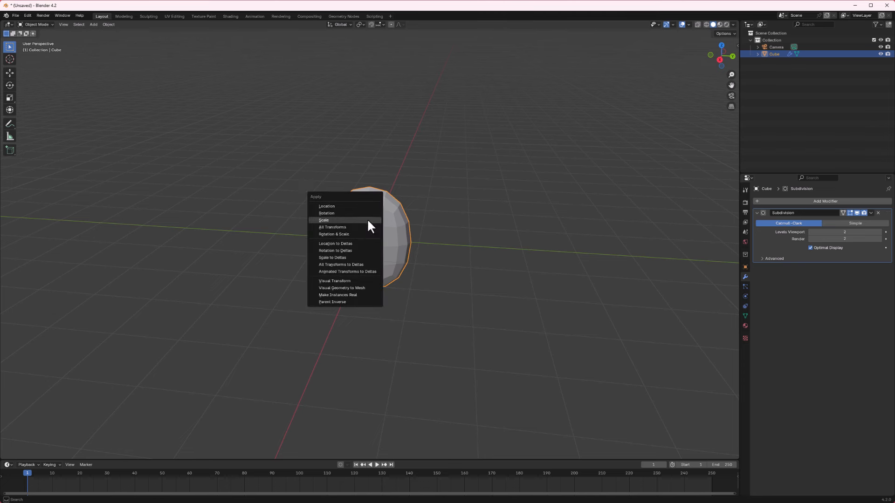
{"action": "left_click", "coordinate": [332, 221]}
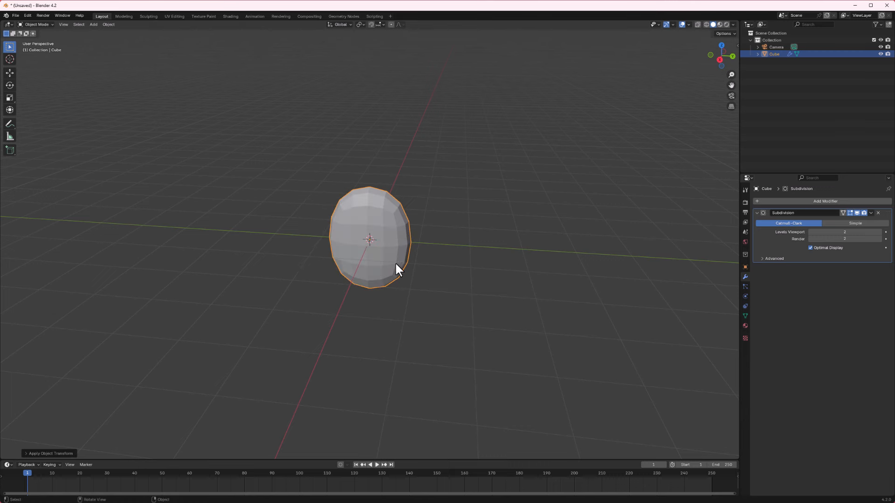
- Turn off the Subdivision modifier's display in Edit Mode, compare with Object Mode, and return to editing the mesh
{"action": "key", "text": "Tab"}
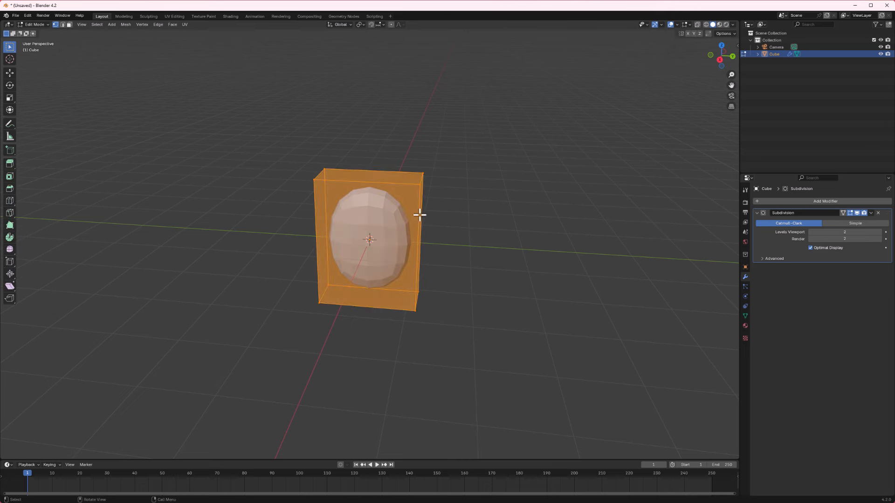
{"action": "left_click", "coordinate": [849, 213]}
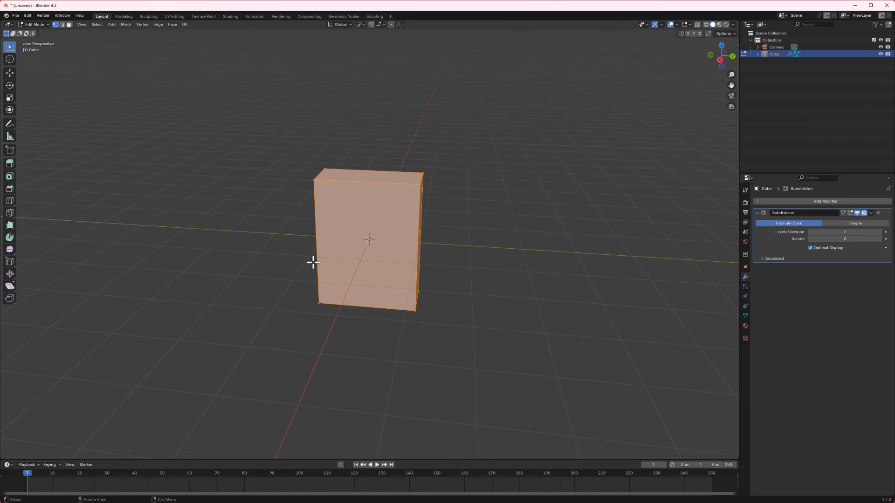
{"action": "key", "text": "Tab"}
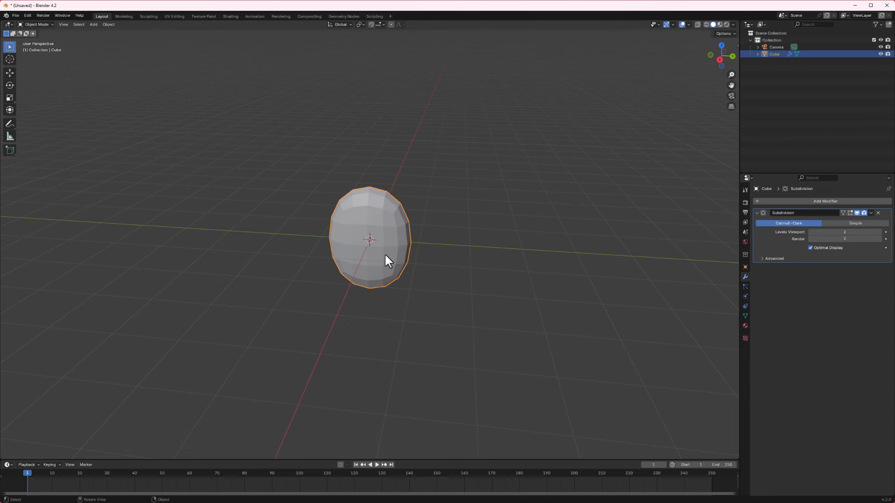
{"action": "key", "text": "Tab"}
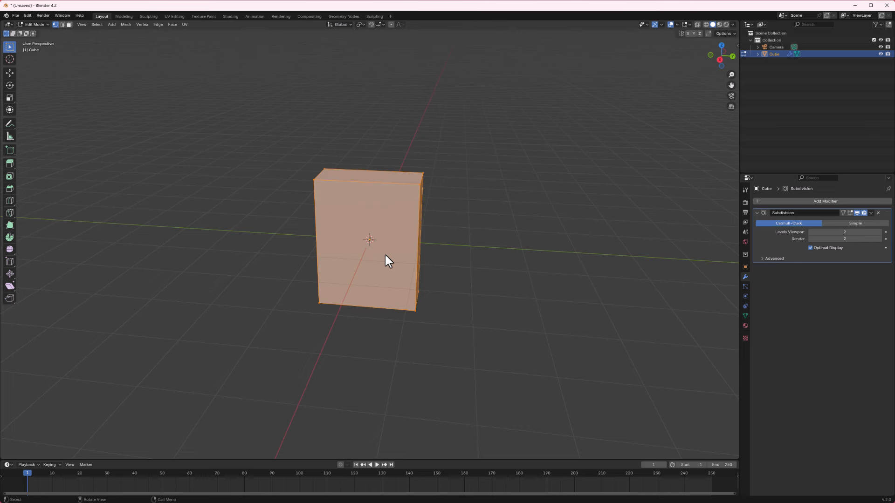
- In edge selection mode, bevel all edges of the slab by about 0.09 m with 2 segments and profile 1, and select the whole mesh
{"action": "scroll", "coordinate": [351, 206], "scroll_direction": "up", "scroll_amount": 1}
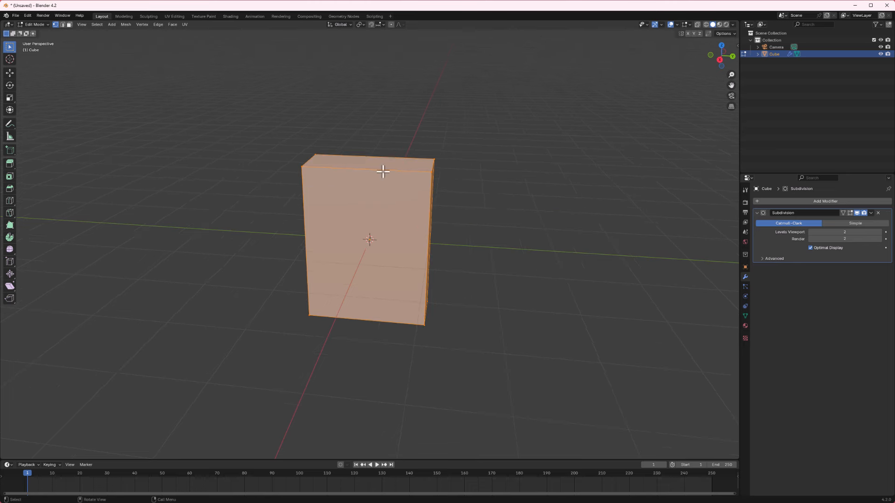
{"action": "middle_click_drag", "start_coordinate": [314, 175], "coordinate": [363, 182]}
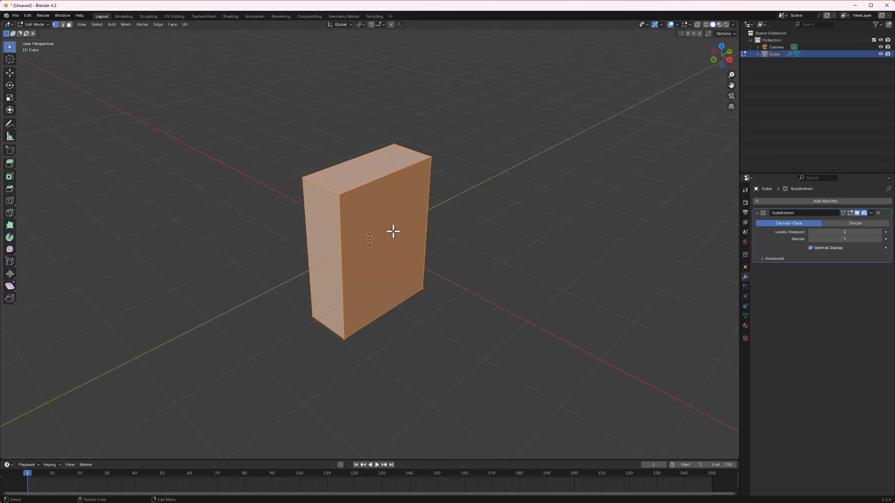
{"action": "left_click", "coordinate": [473, 215]}
{"action": "middle_click_drag", "start_coordinate": [468, 220], "coordinate": [396, 240]}
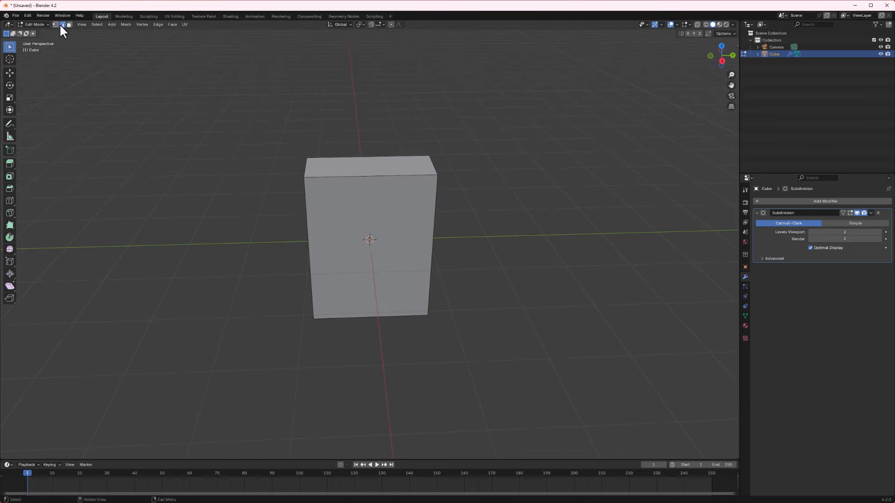
{"action": "key", "text": "a"}
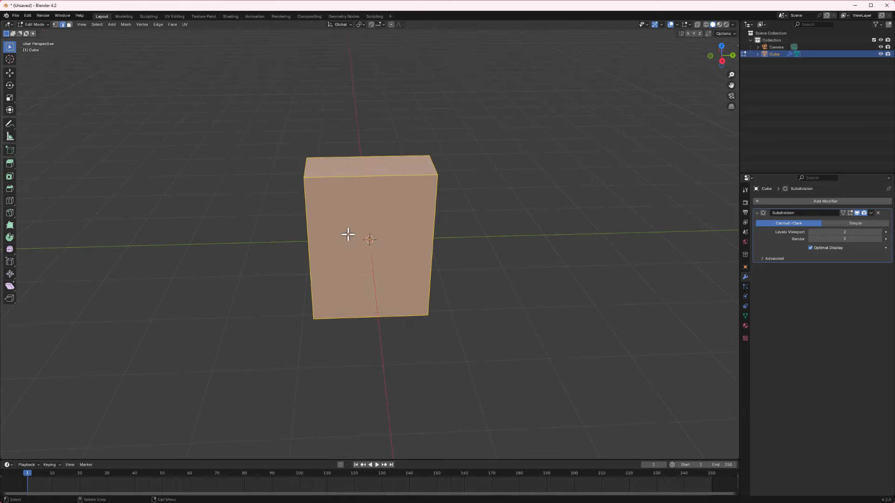
{"action": "scroll", "coordinate": [349, 176], "scroll_direction": "up", "scroll_amount": 3}
{"action": "middle_click_drag", "start_coordinate": [349, 176], "coordinate": [392, 166]}
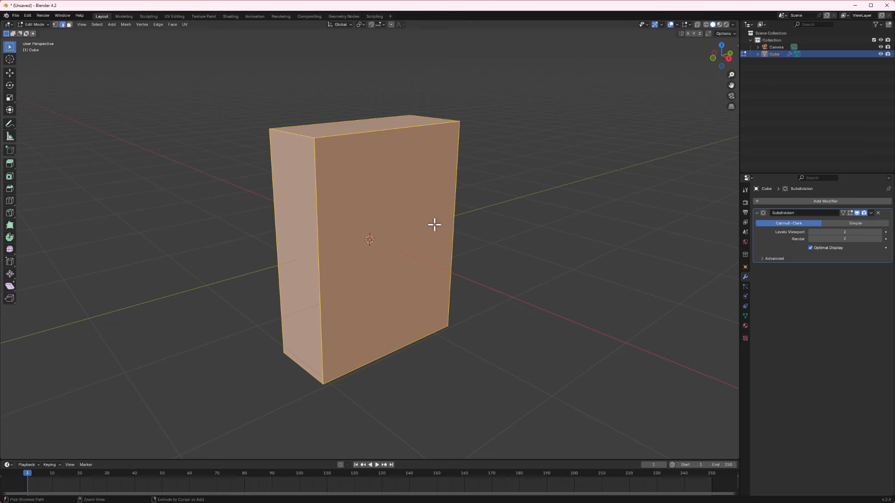
{"action": "key", "text": "ctrl+b"}
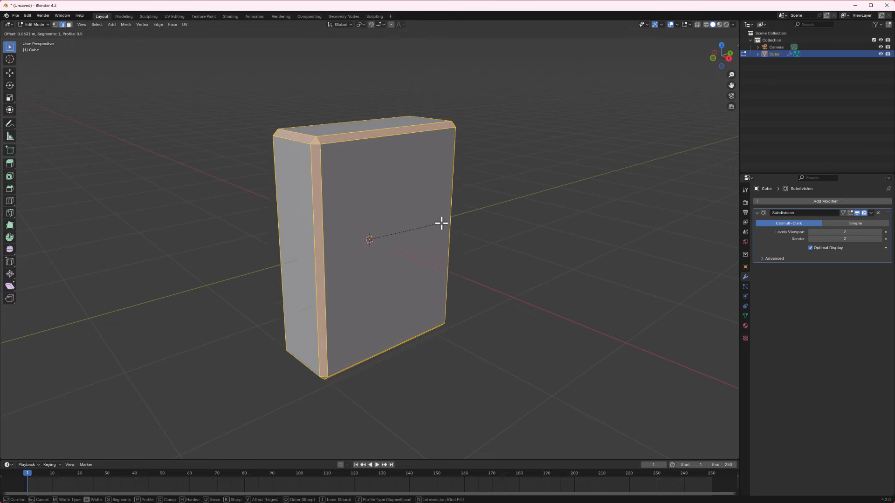
{"action": "scroll", "coordinate": [441, 224], "scroll_direction": "up", "scroll_amount": 1}
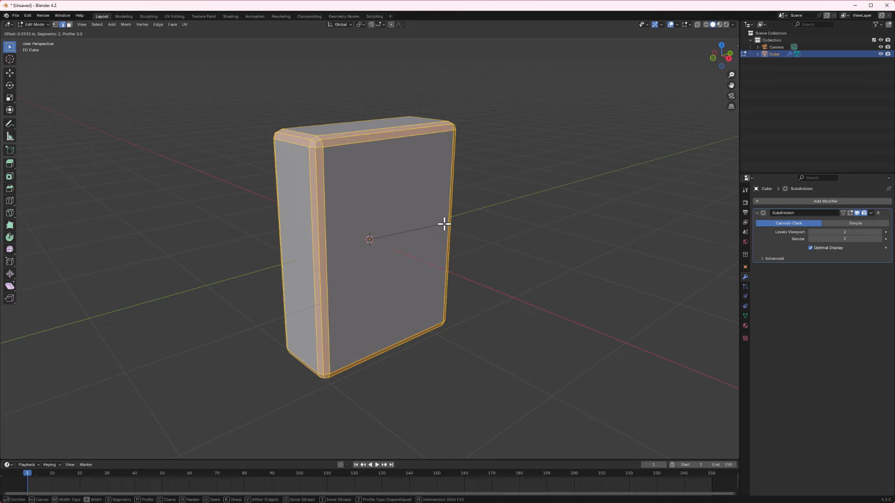
{"action": "key", "text": "p"}
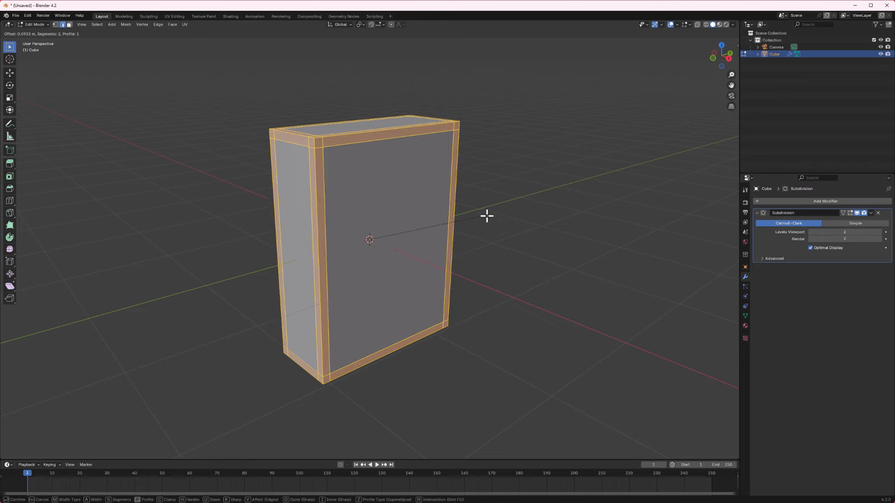
{"action": "left_click", "coordinate": [503, 215]}
{"action": "key", "text": "a"}
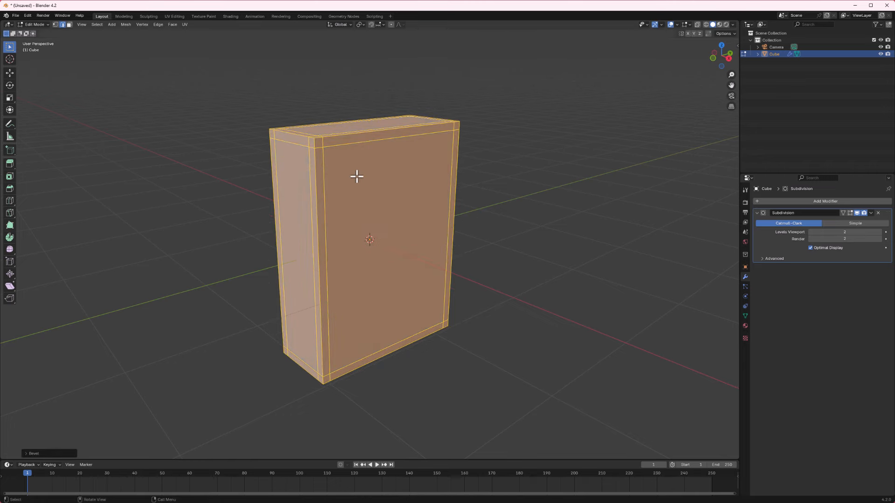
- Expand the last bevel's settings and check that its shape is 1.000
{"action": "middle_click_drag", "start_coordinate": [356, 176], "coordinate": [331, 199]}
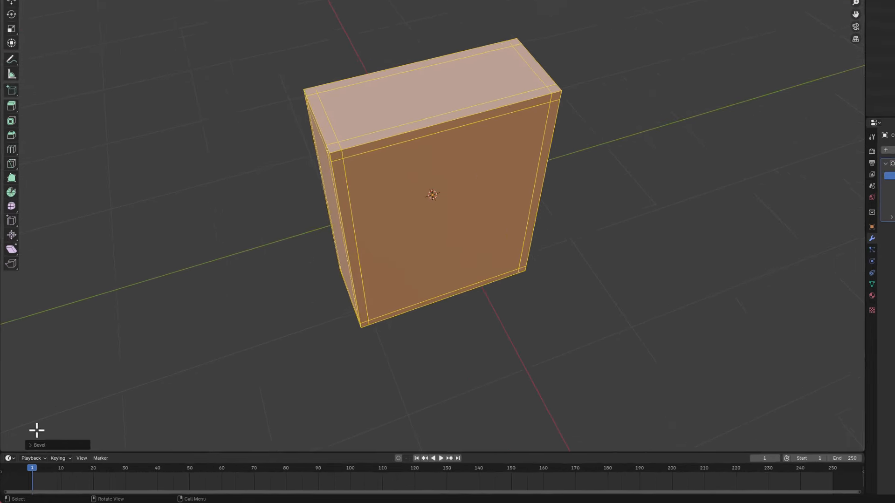
{"action": "left_click", "coordinate": [32, 445]}
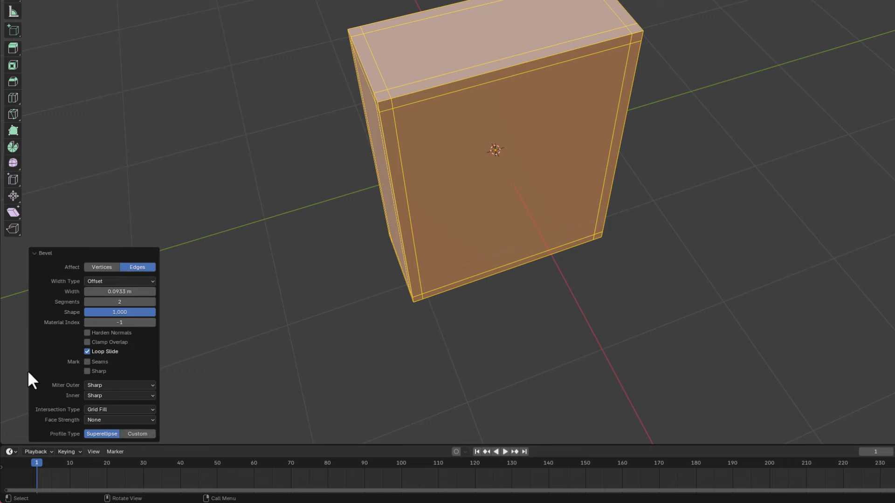
{"action": "mouse_move", "coordinate": [118, 312]}
{"action": "left_mouse_down"}
{"action": "mouse_move", "coordinate": [83, 313]}
{"action": "mouse_move", "coordinate": [155, 312]}
{"action": "left_mouse_up"}
{"action": "scroll", "coordinate": [559, 55], "scroll_direction": "up", "scroll_amount": 2}
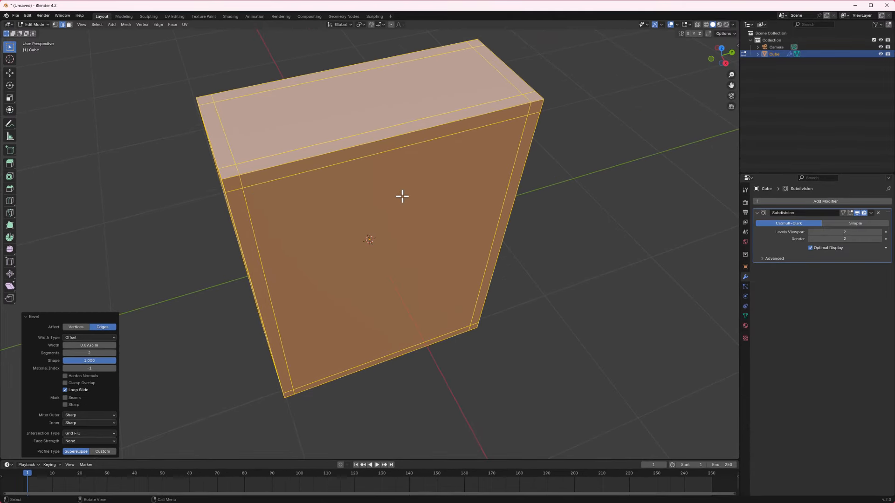
- Switch to Object Mode and shade the box smooth
{"action": "mouse_move", "coordinate": [396, 251]}
{"action": "middle_mouse_down"}
{"action": "mouse_move", "coordinate": [386, 230]}
{"action": "mouse_move", "coordinate": [395, 245]}
{"action": "mouse_move", "coordinate": [325, 223]}
{"action": "mouse_move", "coordinate": [305, 230]}
{"action": "mouse_move", "coordinate": [342, 265]}
{"action": "middle_mouse_up"}
{"action": "key", "text": "Tab"}
{"action": "scroll", "coordinate": [391, 254], "scroll_direction": "down", "scroll_amount": 2}
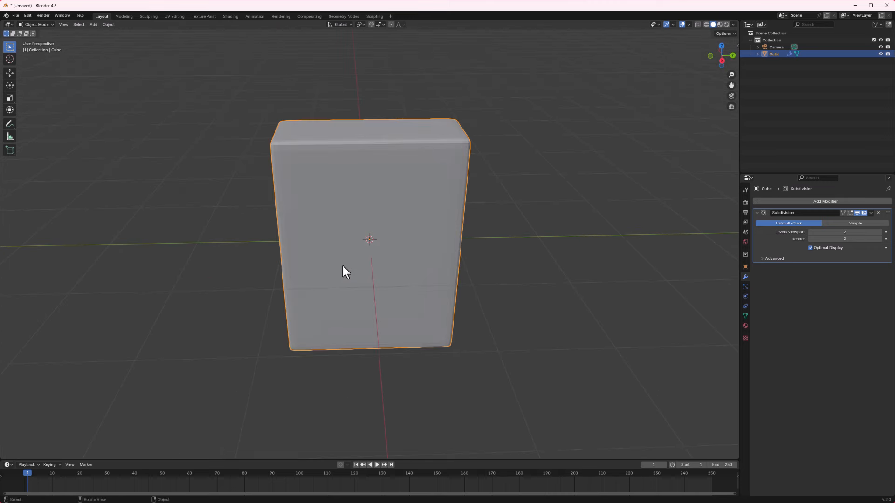
{"action": "right_click", "coordinate": [328, 164]}
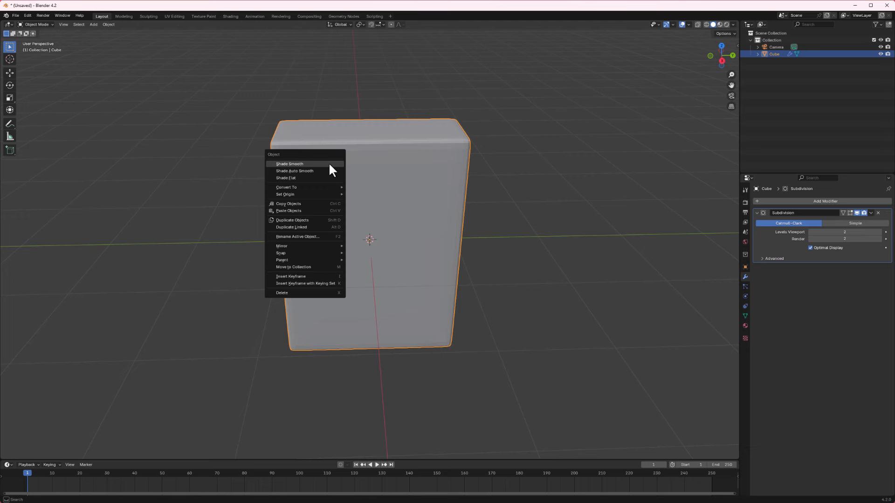
{"action": "left_click", "coordinate": [304, 163]}
{"action": "middle_click_drag", "start_coordinate": [304, 165], "coordinate": [377, 187]}
- Return to Edit Mode and add five evenly spaced vertical loop cuts across the box's wide side, without sliding them
{"action": "key", "text": "Tab"}
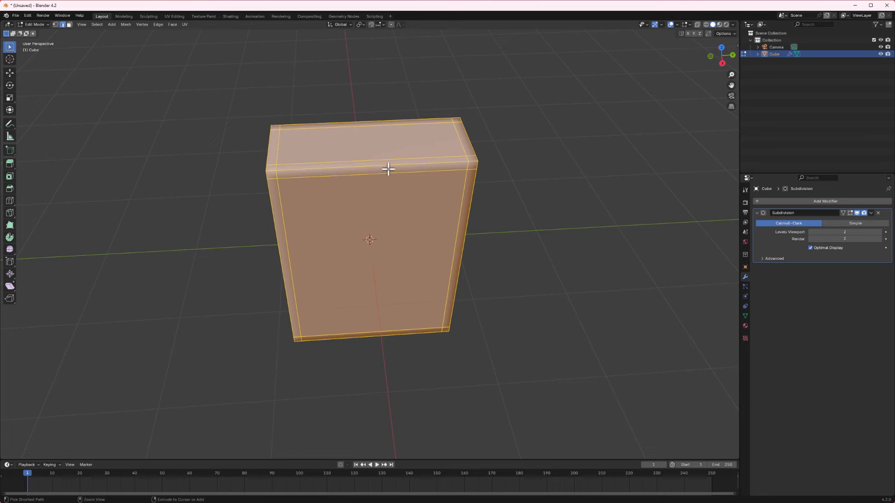
{"action": "key", "text": "ctrl+r"}
{"action": "scroll", "coordinate": [373, 146], "scroll_direction": "up", "scroll_amount": 4}
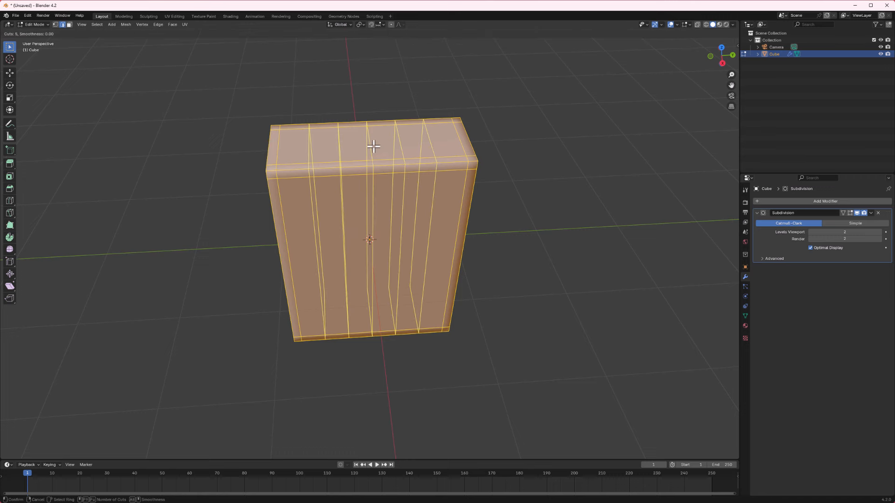
{"action": "left_click", "coordinate": [374, 146]}
{"action": "right_click", "coordinate": [371, 146]}
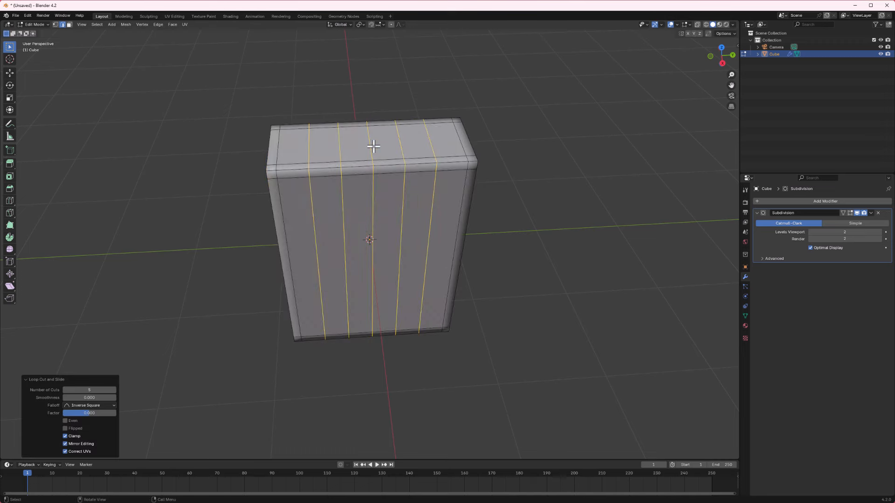
- Add five evenly spaced horizontal loop cuts along the box's height, without sliding them
{"action": "middle_click_drag", "start_coordinate": [416, 246], "coordinate": [407, 264]}
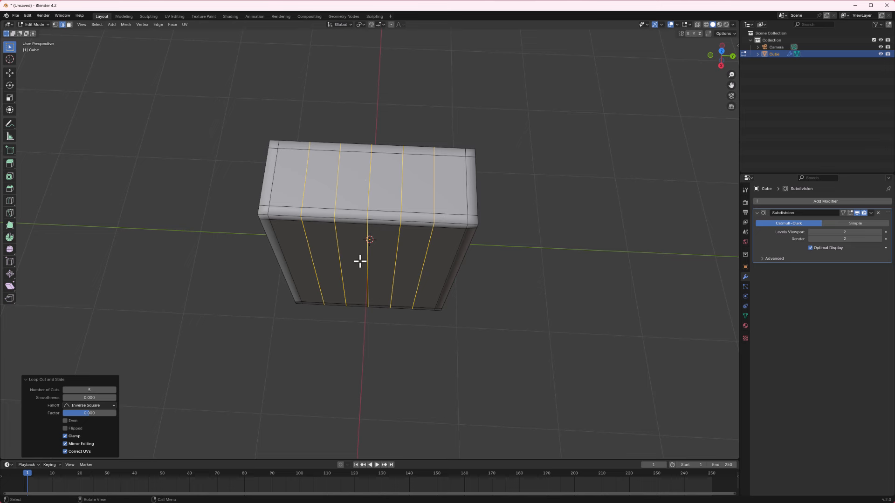
{"action": "middle_click_drag", "start_coordinate": [359, 259], "coordinate": [361, 247]}
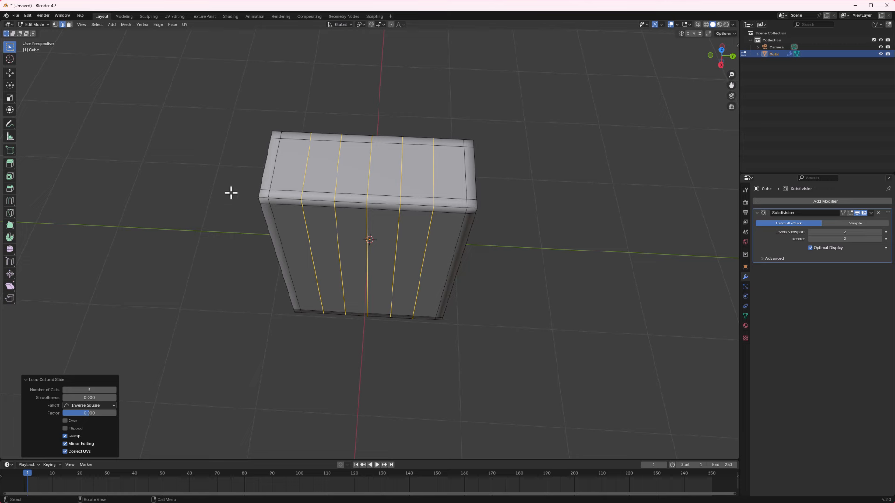
{"action": "middle_click_drag", "start_coordinate": [412, 259], "coordinate": [412, 249]}
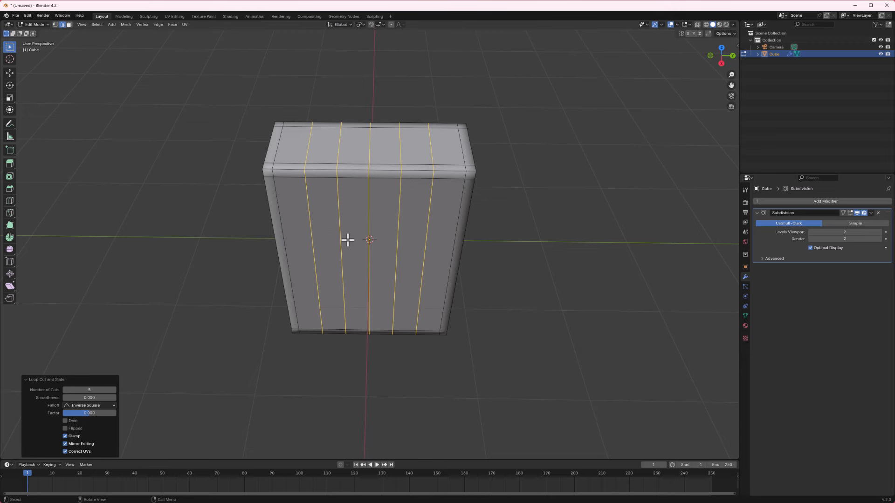
{"action": "key", "text": "ctrl+r"}
{"action": "scroll", "coordinate": [368, 277], "scroll_direction": "up", "scroll_amount": 3}
{"action": "left_click", "coordinate": [368, 277]}
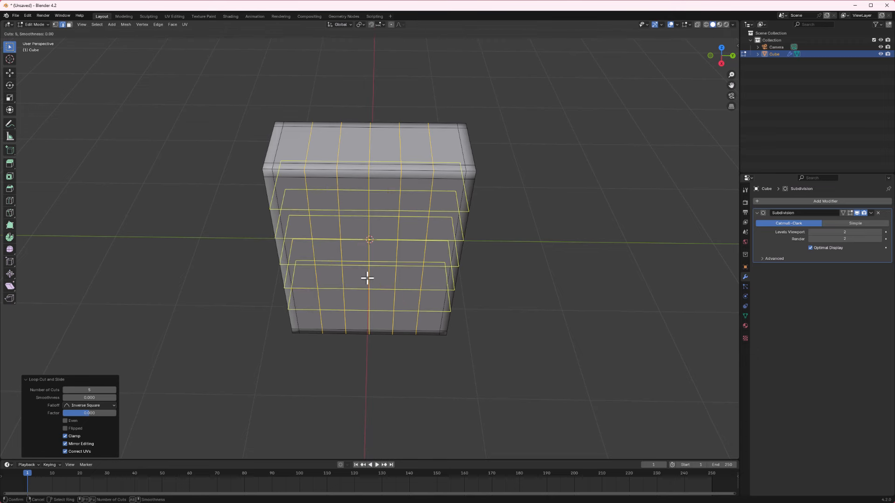
{"action": "right_click", "coordinate": [367, 277]}
- Add a single loop cut through the middle of the box's thickness
{"action": "middle_click_drag", "start_coordinate": [368, 277], "coordinate": [325, 280]}
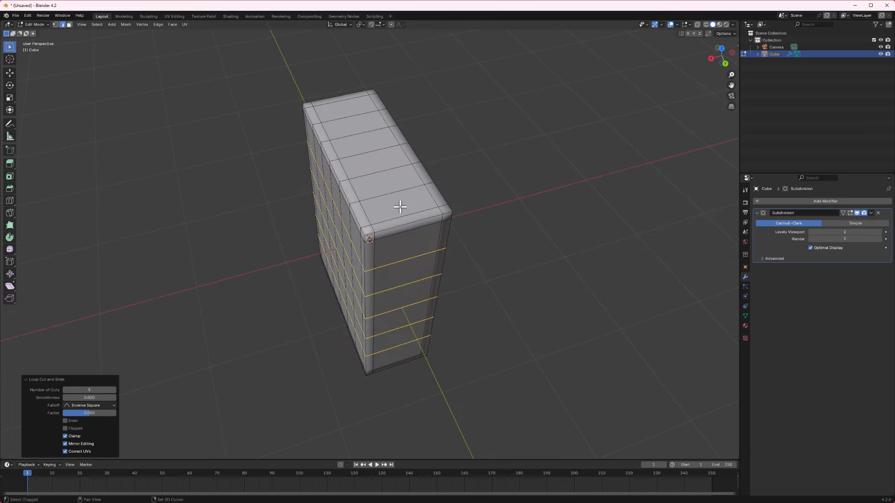
{"action": "key", "text": "shift+r"}
{"action": "key", "text": "ctrl+z"}
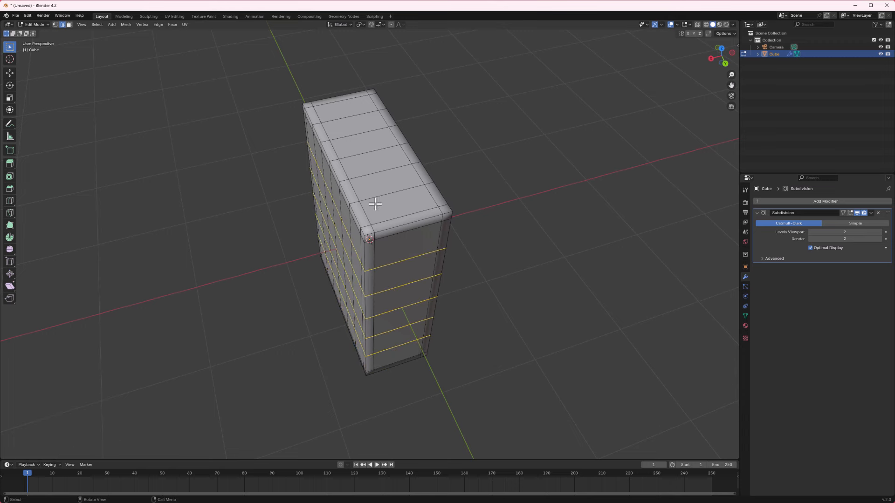
{"action": "key", "text": "ctrl+r"}
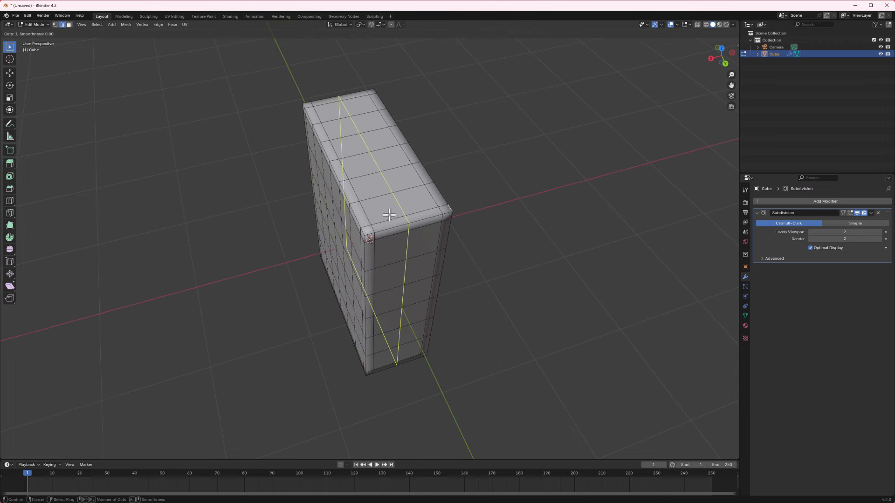
{"action": "double_click", "coordinate": [391, 214]}
- In face selection mode, select the four central faces on top of the box and inset them by about 0.058 m
{"action": "middle_click_drag", "start_coordinate": [393, 213], "coordinate": [467, 206]}
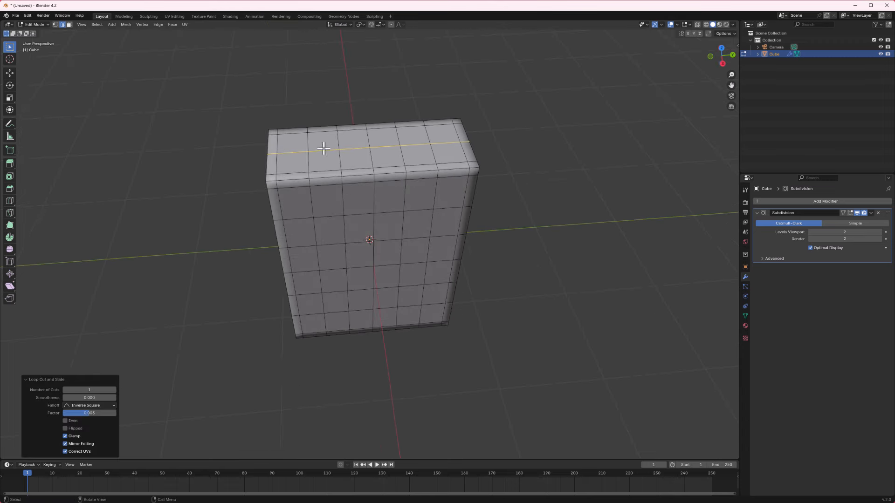
{"action": "middle_click_drag", "start_coordinate": [387, 162], "coordinate": [384, 233]}
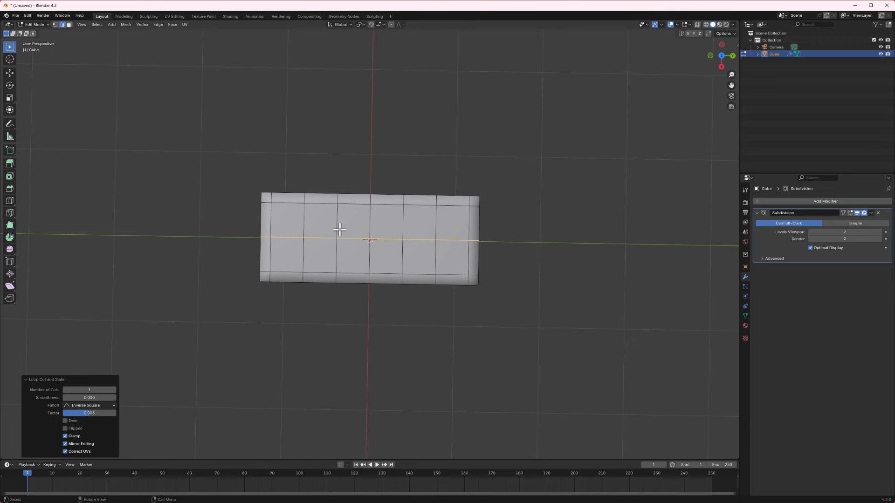
{"action": "middle_click_drag", "start_coordinate": [371, 245], "coordinate": [377, 210]}
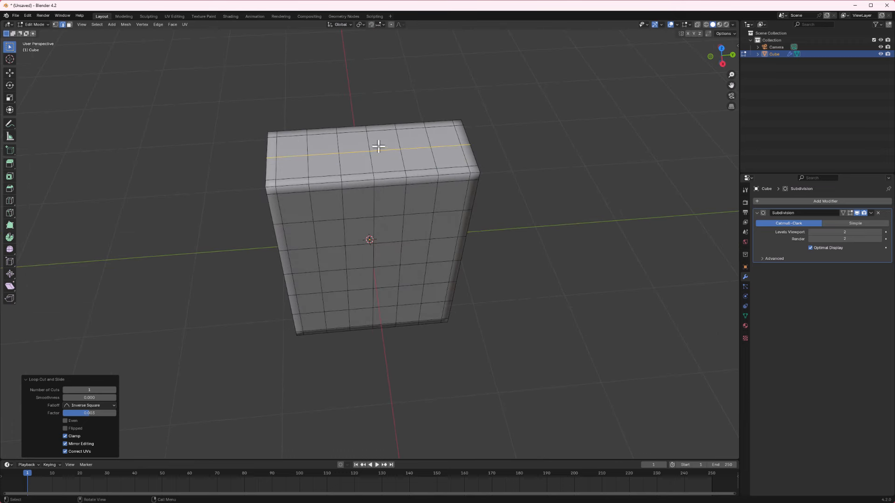
{"action": "left_click", "coordinate": [69, 24]}
{"action": "middle_click_drag", "start_coordinate": [280, 141], "coordinate": [354, 178]}
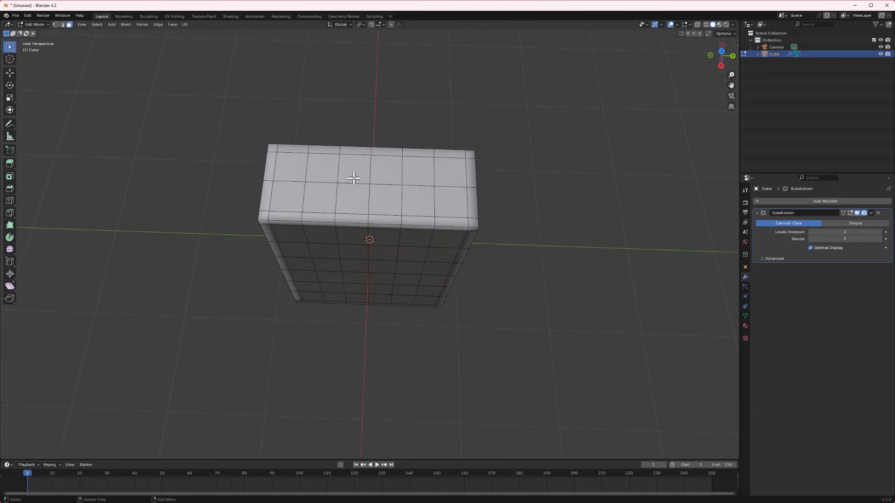
{"action": "left_click", "coordinate": [385, 171]}
{"action": "left_click", "coordinate": [386, 200], "text": "shift"}
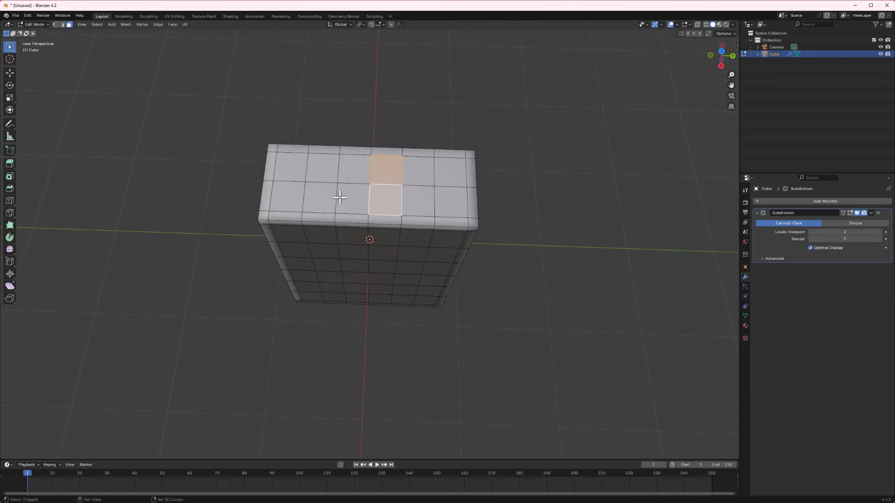
{"action": "left_click", "coordinate": [340, 198], "text": "shift"}
{"action": "left_click", "coordinate": [348, 169], "text": "shift"}
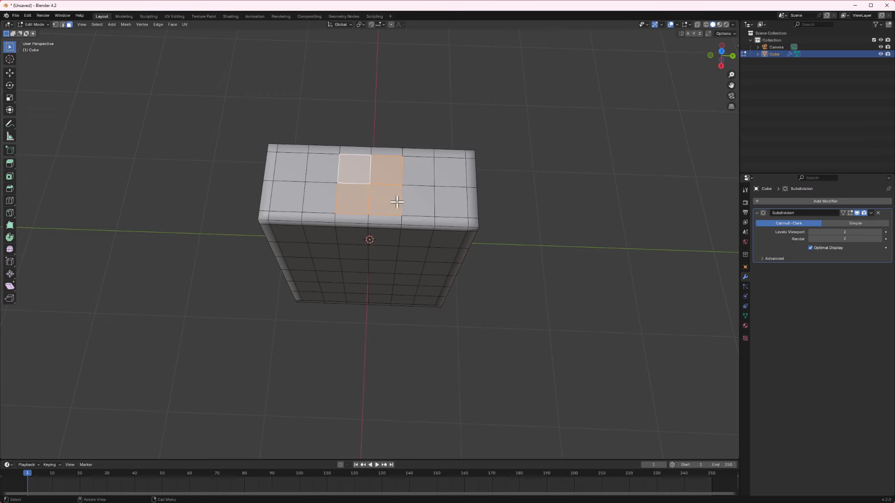
{"action": "key", "text": "i"}
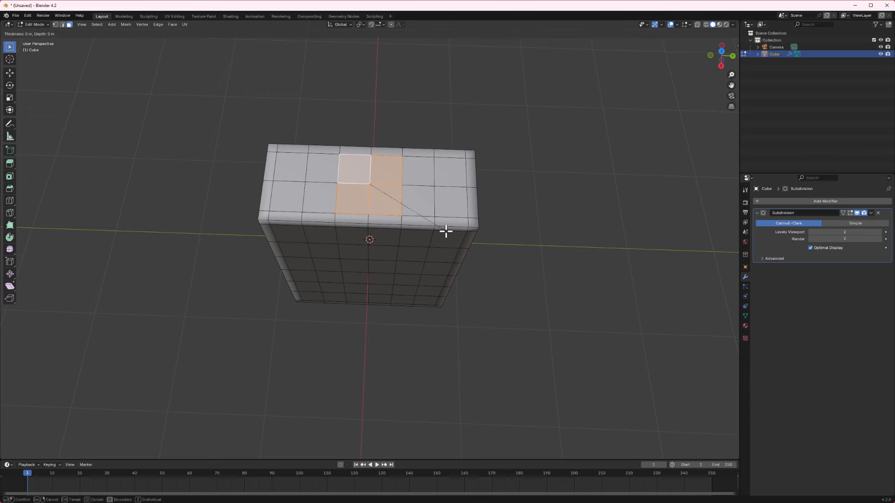
{"action": "left_click", "coordinate": [442, 225]}
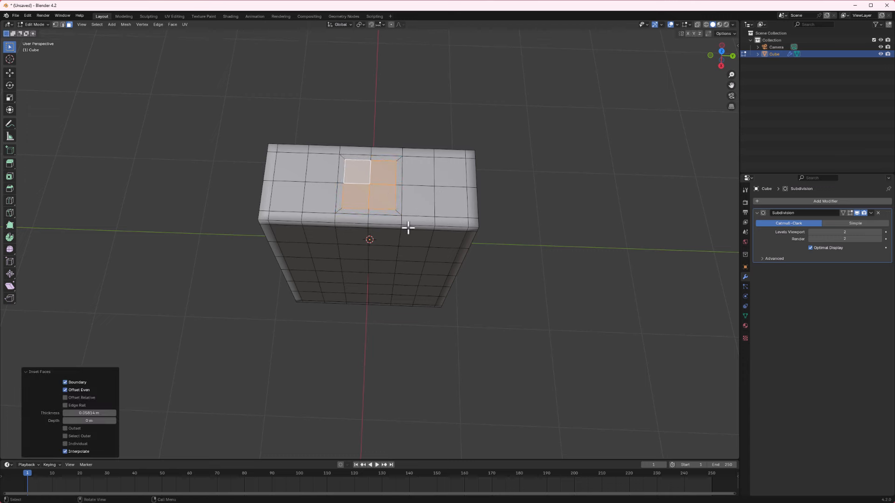
- Search the add-ons in the preferences for "loo" and check whether LoopTools is enabled
{"action": "right_click", "coordinate": [378, 176]}
{"action": "mouse_move", "coordinate": [359, 165]}
{"action": "left_click", "coordinate": [28, 15]}
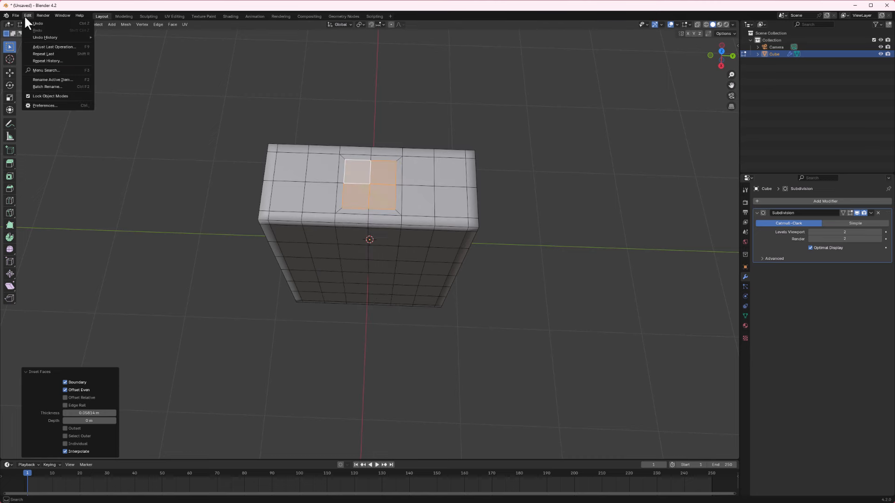
{"action": "left_click", "coordinate": [42, 96]}
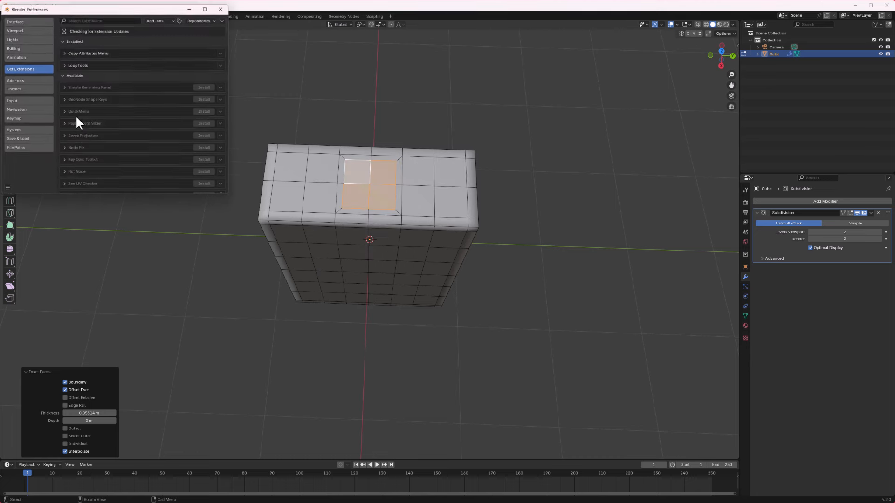
{"action": "left_click", "coordinate": [14, 81]}
{"action": "left_click", "coordinate": [128, 19]}
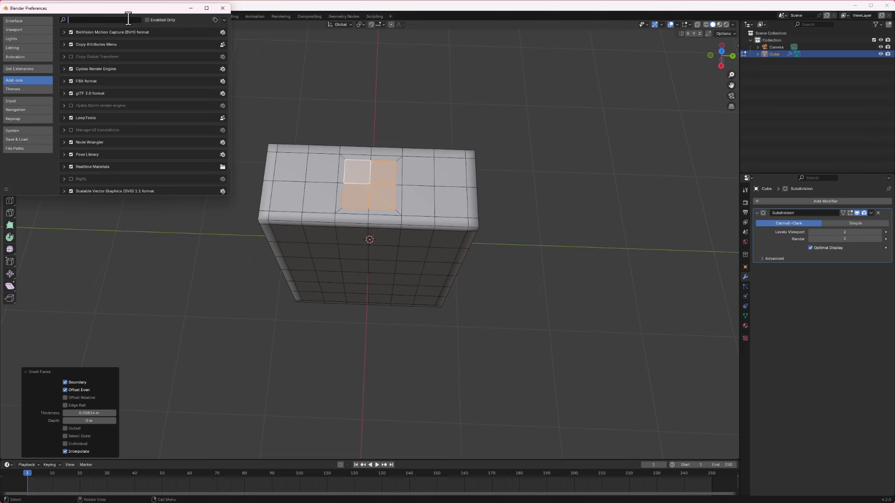
{"action": "type", "text": "loo"}
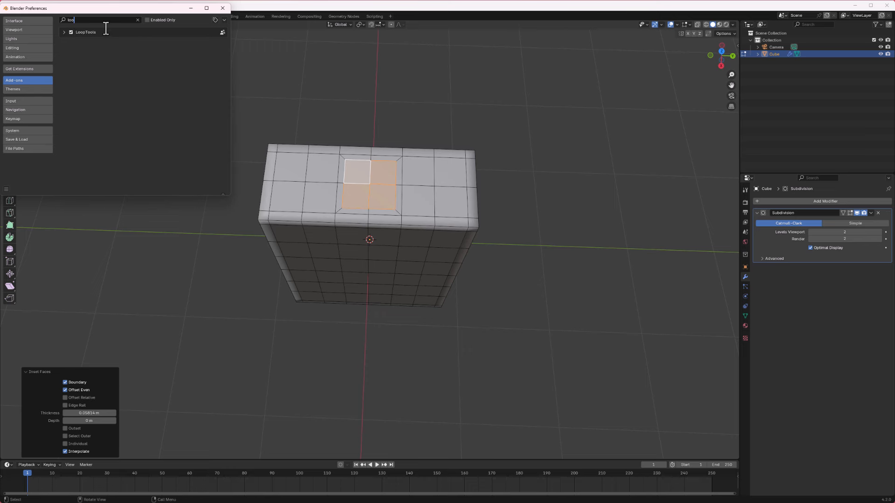
{"action": "left_click", "coordinate": [223, 8]}
- Reshape the four inset faces into a circle with LoopTools and scale it down to about 0.9
{"action": "right_click", "coordinate": [357, 164]}
{"action": "mouse_move", "coordinate": [352, 161]}
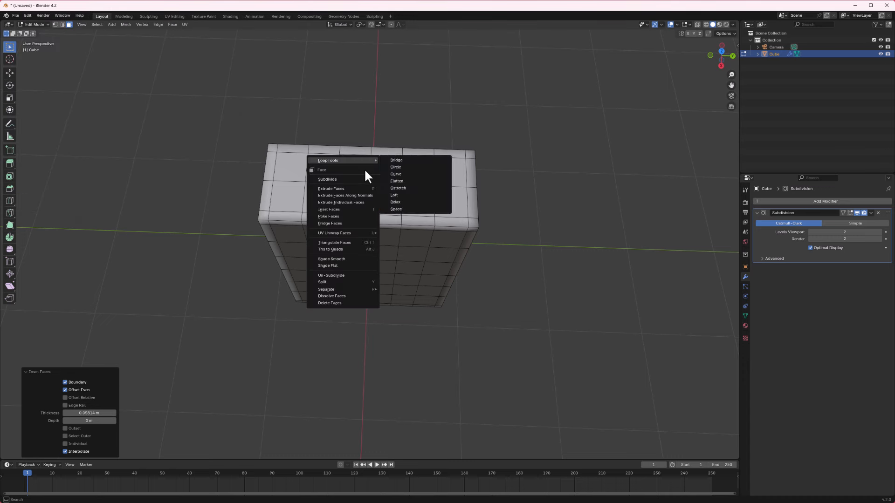
{"action": "left_click", "coordinate": [399, 166]}
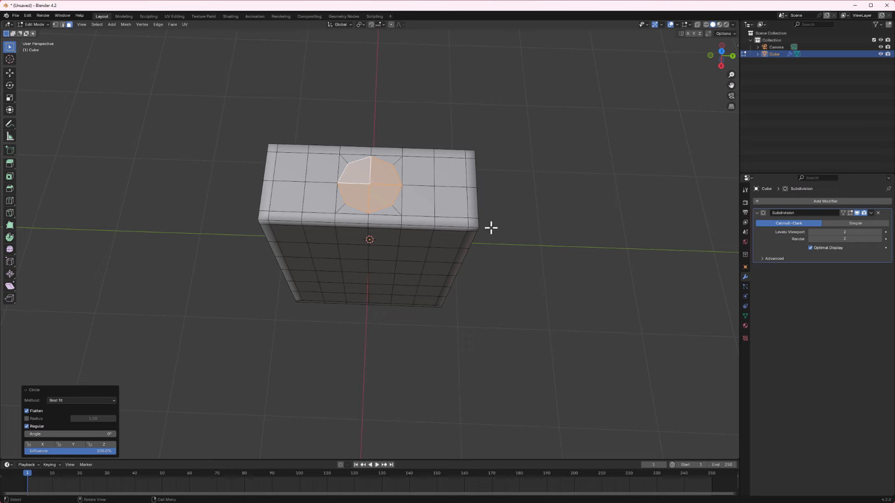
{"action": "key", "text": "s"}
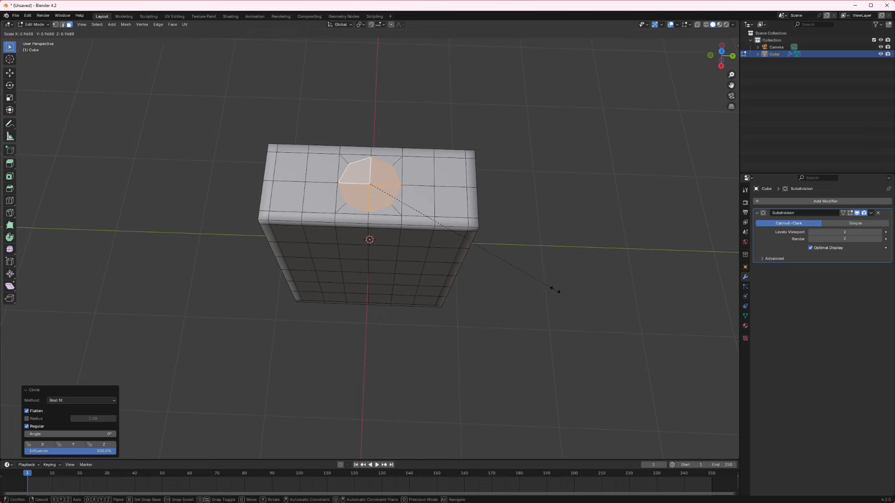
{"action": "left_click", "coordinate": [548, 275]}
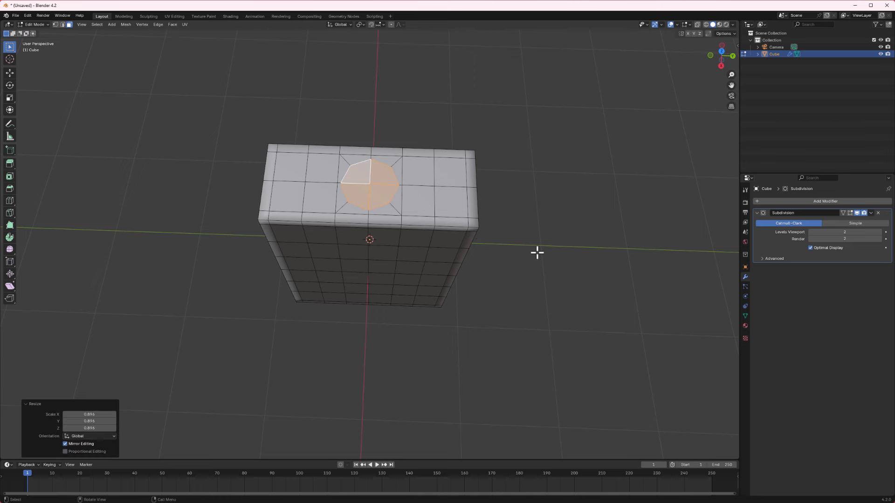
- Inset the circular faces by about 0.05 m and scale the inner circle to about 0.89
{"action": "key", "text": "i"}
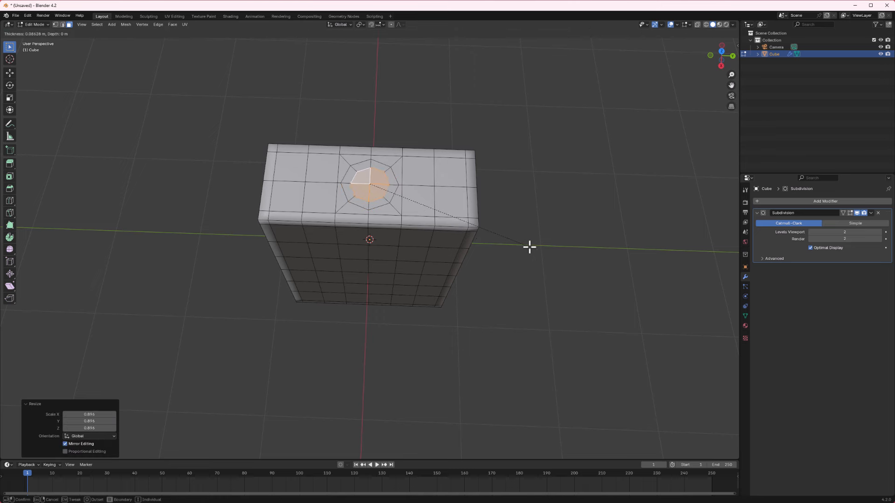
{"action": "left_click", "coordinate": [532, 247]}
{"action": "middle_click_drag", "start_coordinate": [401, 251], "coordinate": [387, 219]}
{"action": "key", "text": "s"}
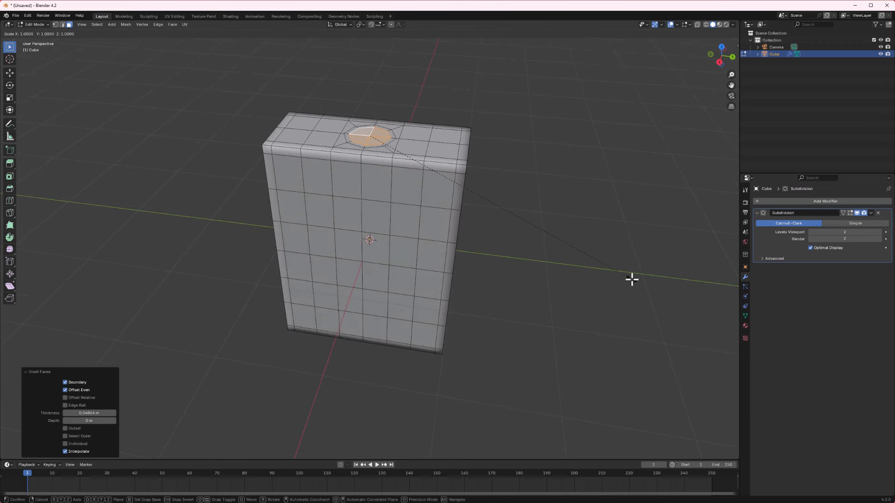
{"action": "left_click", "coordinate": [603, 262]}
- Extrude the inner circular faces upward along the global Z axis by about 0.35 m to form the neck
{"action": "key", "text": "e"}
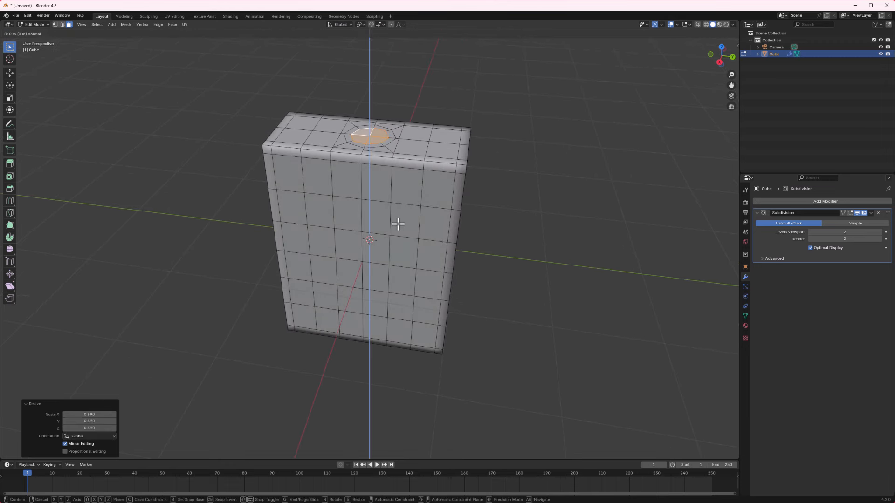
{"action": "key", "text": "z"}
{"action": "key", "text": "z"}
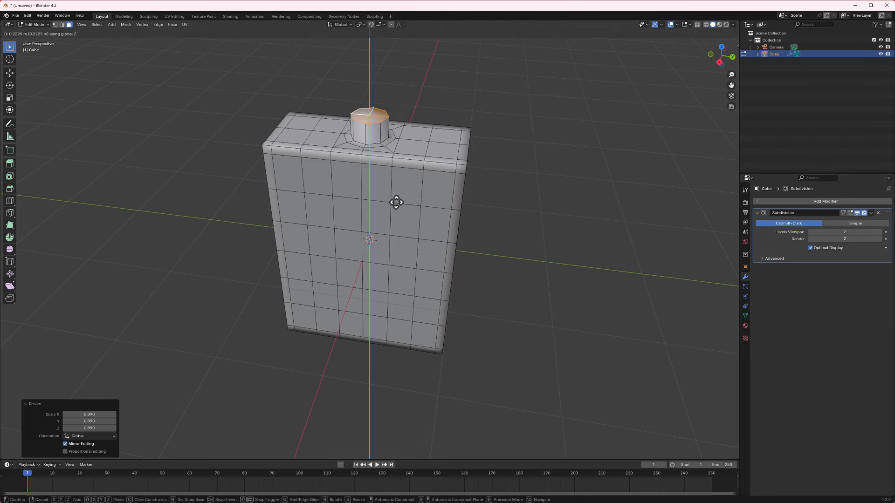
{"action": "left_click", "coordinate": [394, 191]}
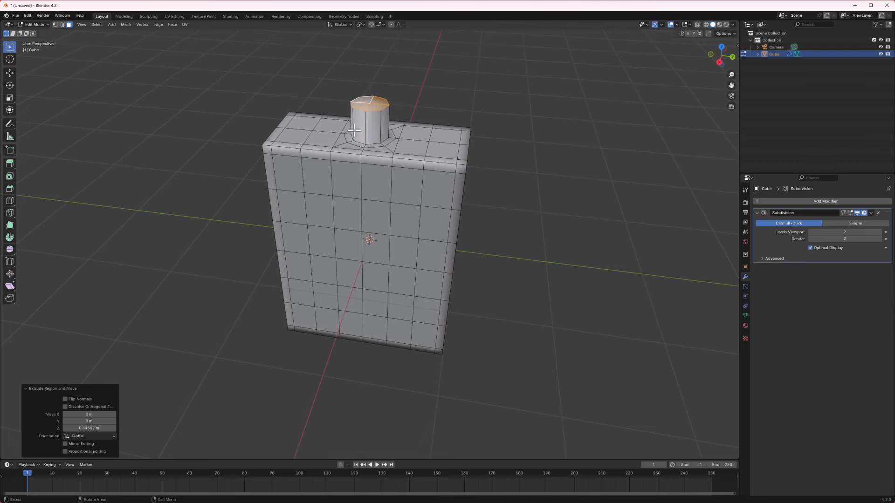
- Delete the faces capping the neck and check the open bottle in Object Mode
{"action": "right_click", "coordinate": [383, 181]}
{"action": "left_click", "coordinate": [385, 186]}
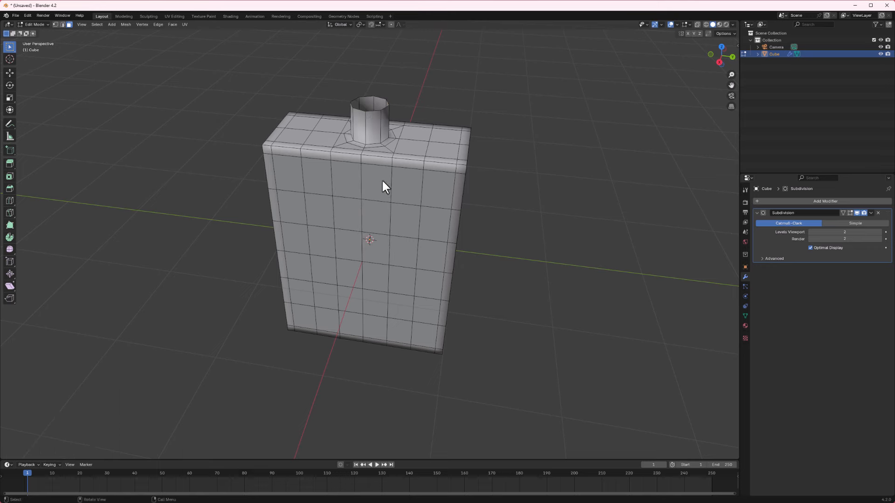
{"action": "middle_click_drag", "start_coordinate": [375, 121], "coordinate": [375, 139]}
{"action": "key", "text": "Tab"}
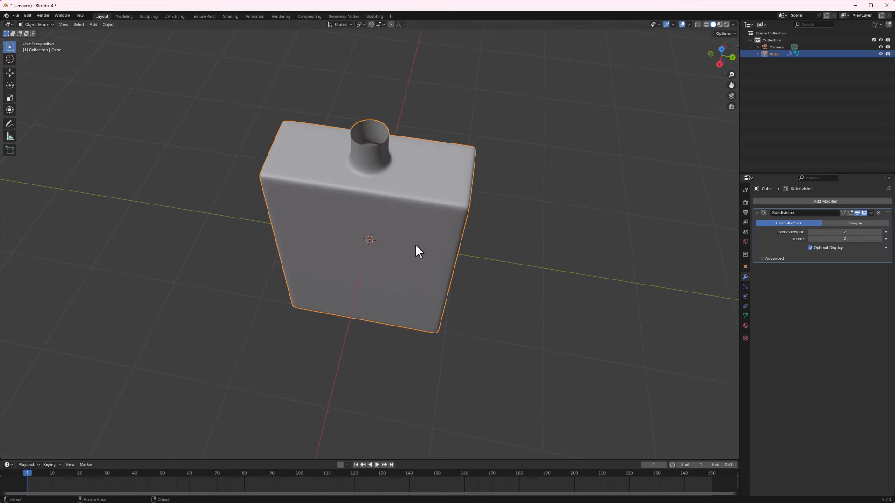
{"action": "middle_click_drag", "start_coordinate": [415, 243], "coordinate": [404, 217]}
- In Edit Mode, select the whole mesh and extrude its faces inward along their normals by about -0.063 m to form the inner wall
{"action": "key", "text": "Tab"}
{"action": "middle_click_drag", "start_coordinate": [372, 149], "coordinate": [371, 181]}
{"action": "scroll", "coordinate": [373, 202], "scroll_direction": "up", "scroll_amount": 2}
{"action": "scroll", "coordinate": [372, 202], "scroll_direction": "up", "scroll_amount": 1}
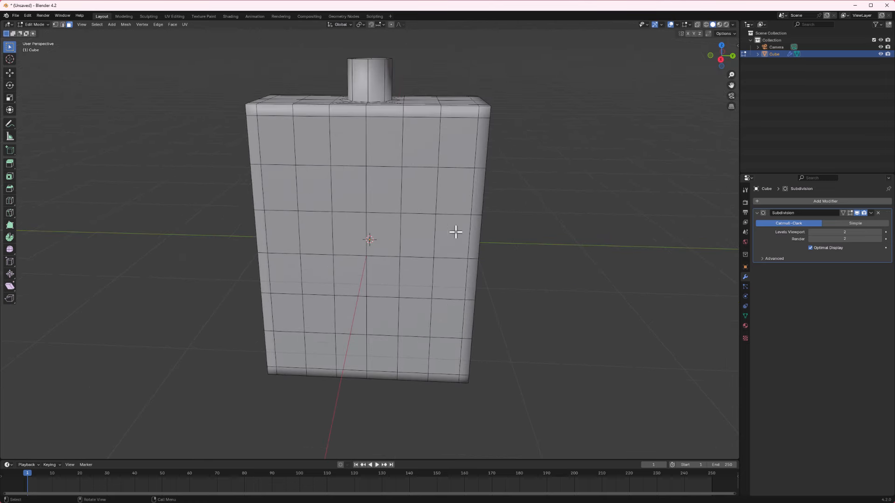
{"action": "key", "text": "a"}
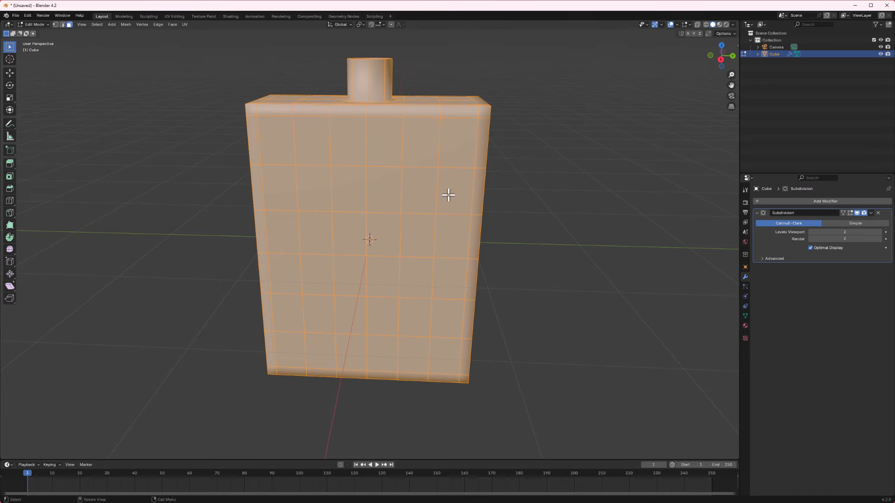
{"action": "key", "text": "alt+e"}
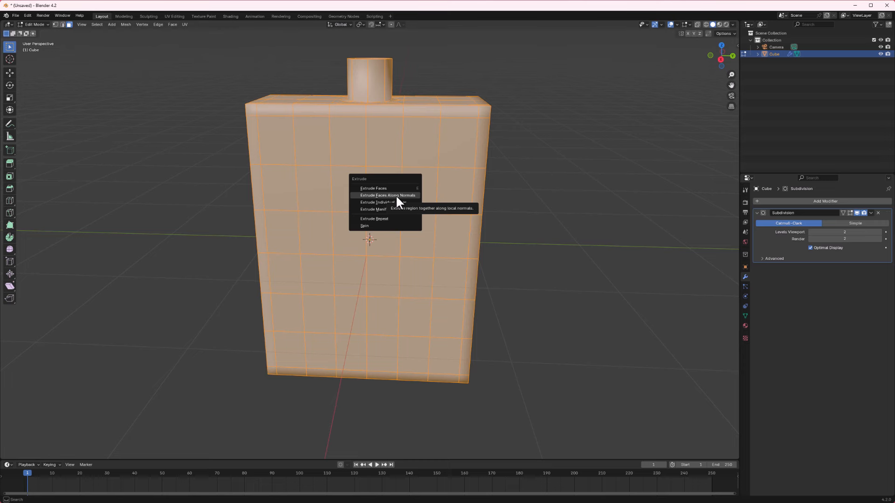
{"action": "left_click", "coordinate": [396, 195]}
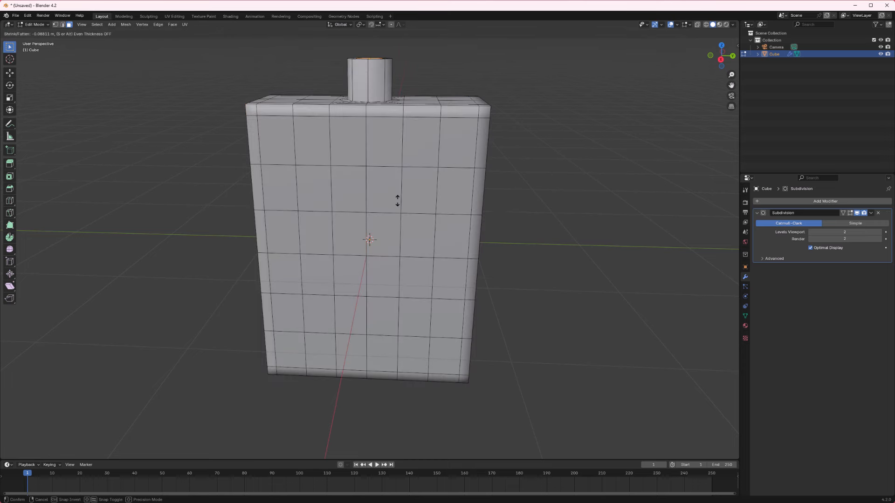
{"action": "left_click", "coordinate": [399, 196]}
{"action": "middle_click_drag", "start_coordinate": [399, 196], "coordinate": [371, 179]}
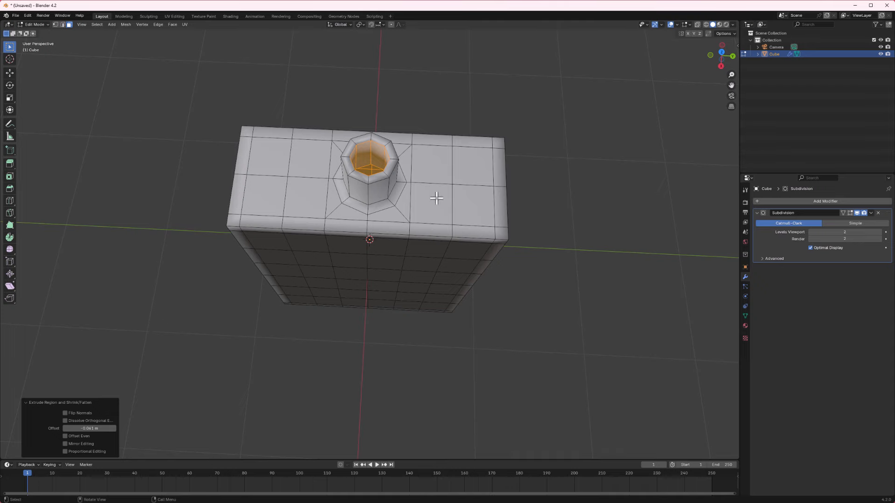
- Switch to wireframe display and examine the inner shell's wall thickness and corners
{"action": "left_click", "coordinate": [706, 25]}
{"action": "key", "text": "a"}
{"action": "mouse_move", "coordinate": [670, 79]}
{"action": "middle_mouse_down"}
{"action": "mouse_move", "coordinate": [469, 250]}
{"action": "mouse_move", "coordinate": [454, 233]}
{"action": "middle_mouse_up"}
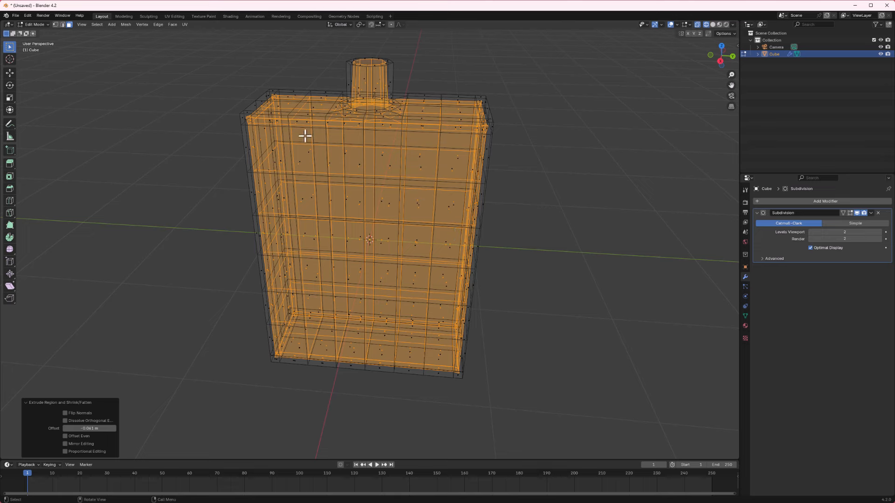
{"action": "middle_click_drag", "start_coordinate": [239, 145], "coordinate": [269, 115]}
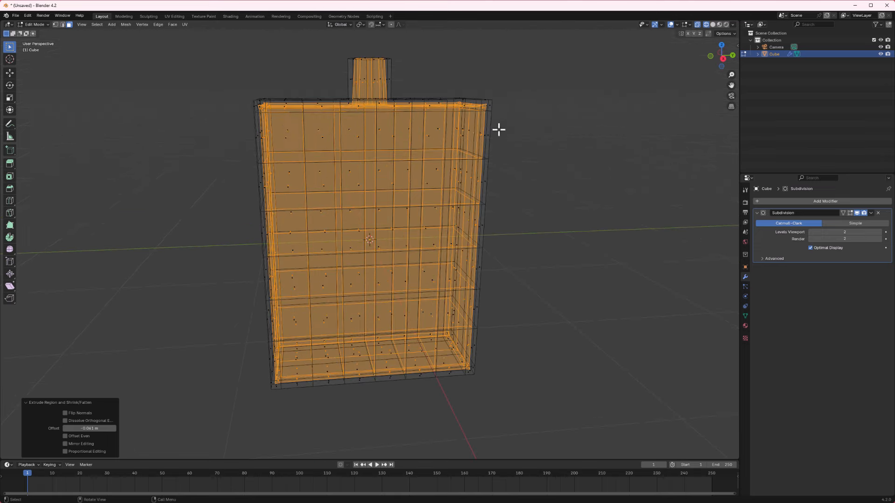
{"action": "scroll", "coordinate": [282, 154], "scroll_direction": "up", "scroll_amount": 4}
{"action": "scroll", "coordinate": [258, 100], "scroll_direction": "down", "scroll_amount": 3}
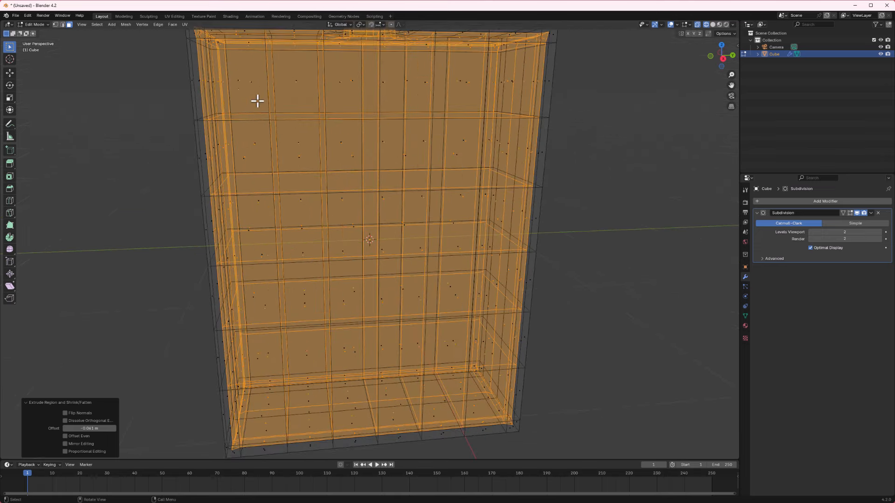
{"action": "scroll", "coordinate": [251, 94], "scroll_direction": "up", "scroll_amount": 1}
{"action": "scroll", "coordinate": [275, 118], "scroll_direction": "up", "scroll_amount": 2}
{"action": "middle_click_drag", "start_coordinate": [257, 112], "coordinate": [307, 169], "text": "shift"}
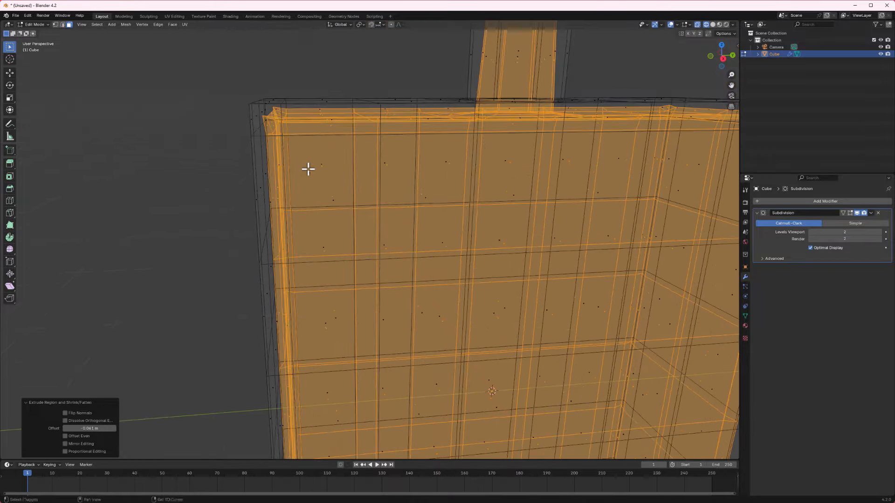
{"action": "middle_click_drag", "start_coordinate": [282, 140], "coordinate": [282, 150]}
{"action": "middle_click_drag", "start_coordinate": [275, 196], "coordinate": [291, 194]}
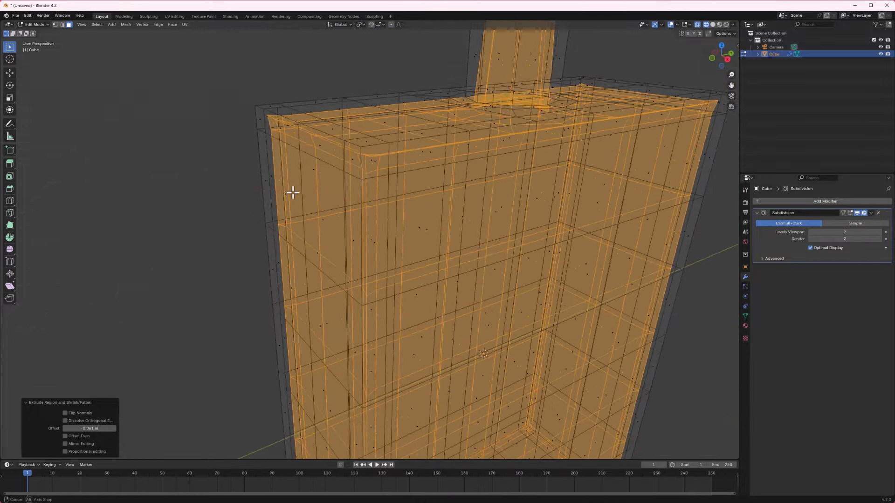
{"action": "middle_click_drag", "start_coordinate": [353, 181], "coordinate": [330, 184]}
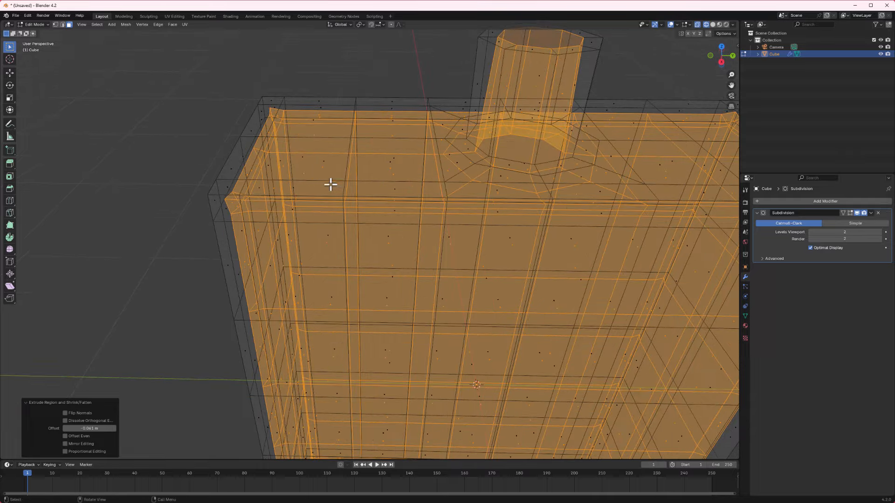
{"action": "middle_click_drag", "start_coordinate": [276, 157], "coordinate": [202, 220]}
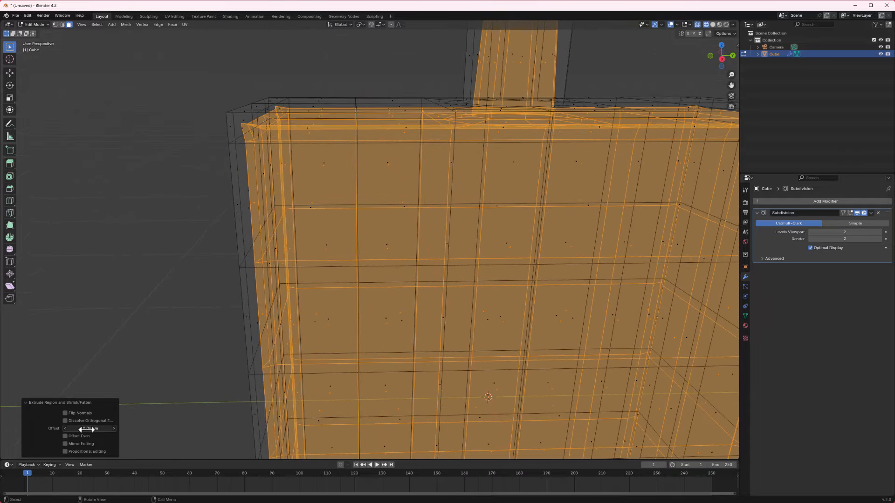
- Set the inward extrusion's offset to -0.089 m and enable Offset Even, checking the inner shell's corners
{"action": "left_click_drag", "start_coordinate": [90, 428], "coordinate": [77, 428]}
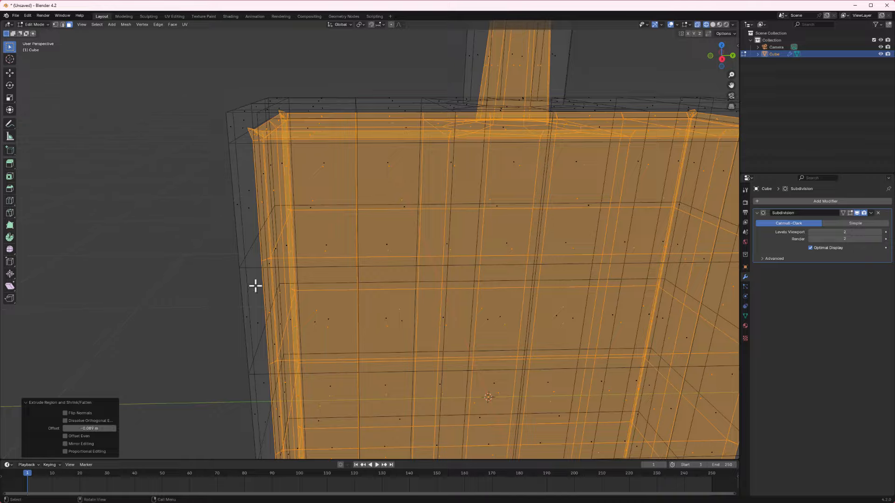
{"action": "middle_click_drag", "start_coordinate": [255, 284], "coordinate": [293, 288]}
{"action": "middle_click_drag", "start_coordinate": [421, 142], "coordinate": [363, 161]}
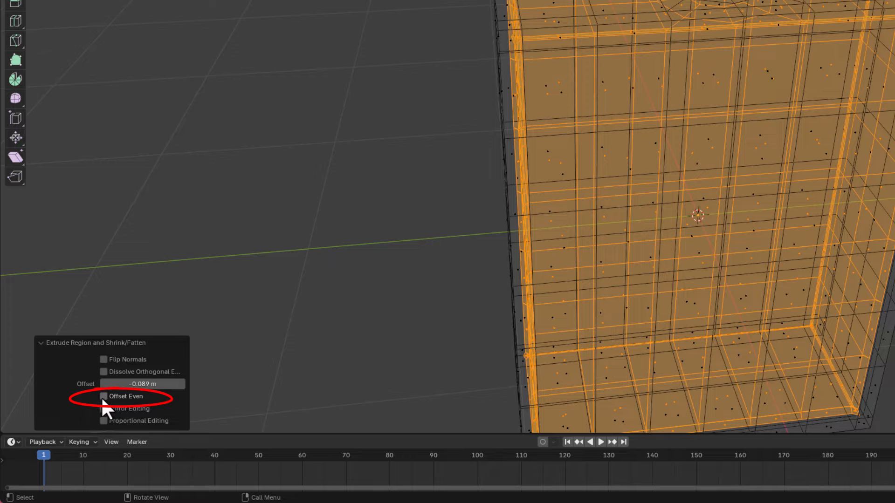
{"action": "left_click", "coordinate": [104, 397]}
{"action": "middle_click_drag", "start_coordinate": [514, 267], "coordinate": [501, 215]}
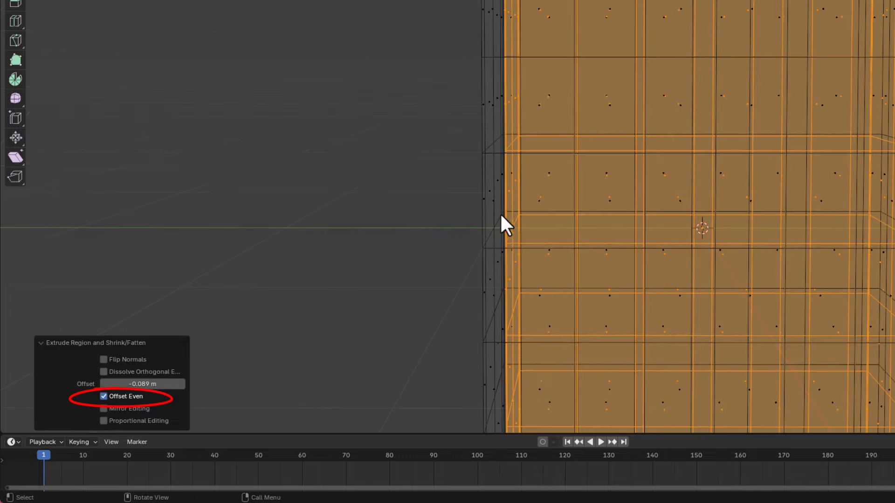
{"action": "scroll", "coordinate": [532, 9], "scroll_direction": "up", "scroll_amount": 2}
{"action": "middle_click_drag", "start_coordinate": [531, 9], "coordinate": [310, 167]}
{"action": "scroll", "coordinate": [308, 159], "scroll_direction": "up", "scroll_amount": 2}
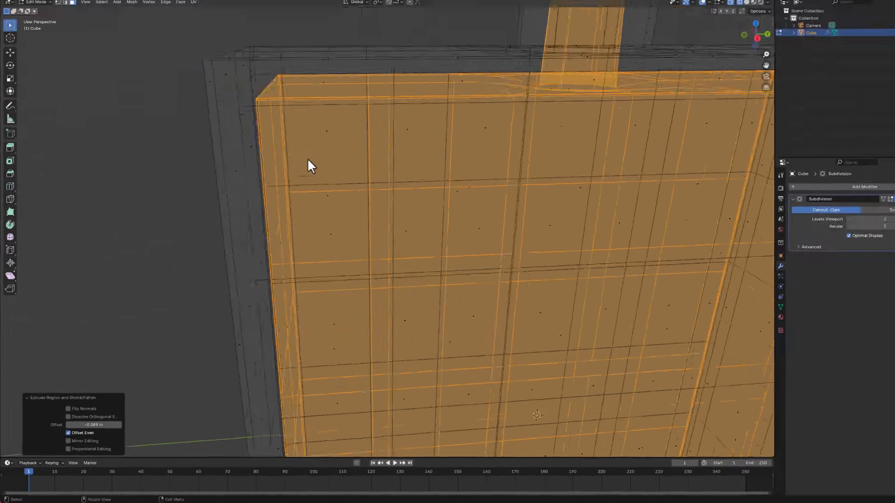
{"action": "scroll", "coordinate": [229, 134], "scroll_direction": "up", "scroll_amount": 2}
{"action": "middle_click_drag", "start_coordinate": [230, 135], "coordinate": [274, 154]}
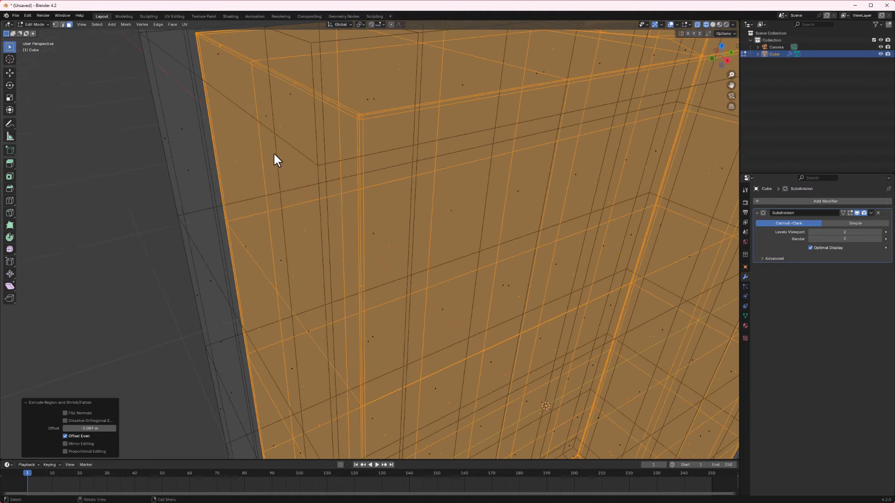
{"action": "mouse_move", "coordinate": [360, 122]}
{"action": "middle_mouse_down"}
{"action": "mouse_move", "coordinate": [362, 129]}
{"action": "mouse_move", "coordinate": [362, 121]}
{"action": "middle_mouse_up"}
- Adjust the inward extrusion's offset to about -0.063 m for a thinner bottle wall
{"action": "left_click_drag", "start_coordinate": [93, 428], "coordinate": [99, 429]}
{"action": "scroll", "coordinate": [355, 345], "scroll_direction": "down", "scroll_amount": 3}
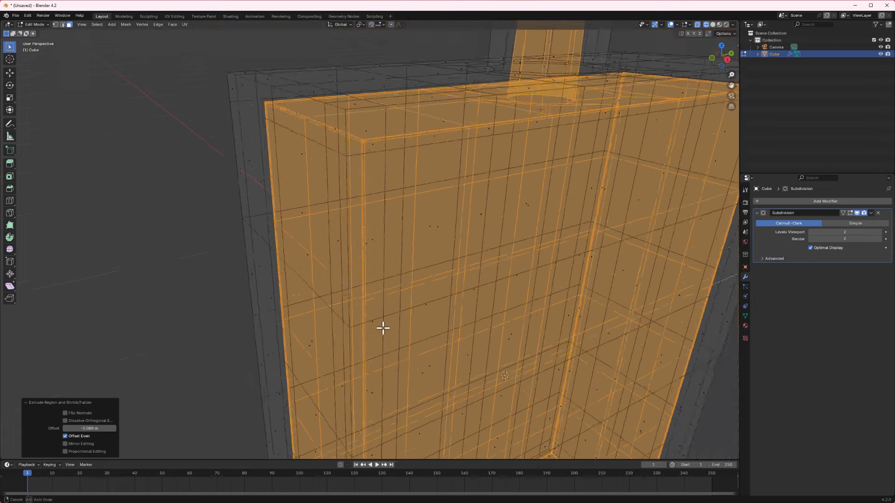
{"action": "middle_click_drag", "start_coordinate": [382, 327], "coordinate": [362, 318]}
{"action": "scroll", "coordinate": [363, 322], "scroll_direction": "down", "scroll_amount": 2}
{"action": "scroll", "coordinate": [565, 247], "scroll_direction": "down", "scroll_amount": 2}
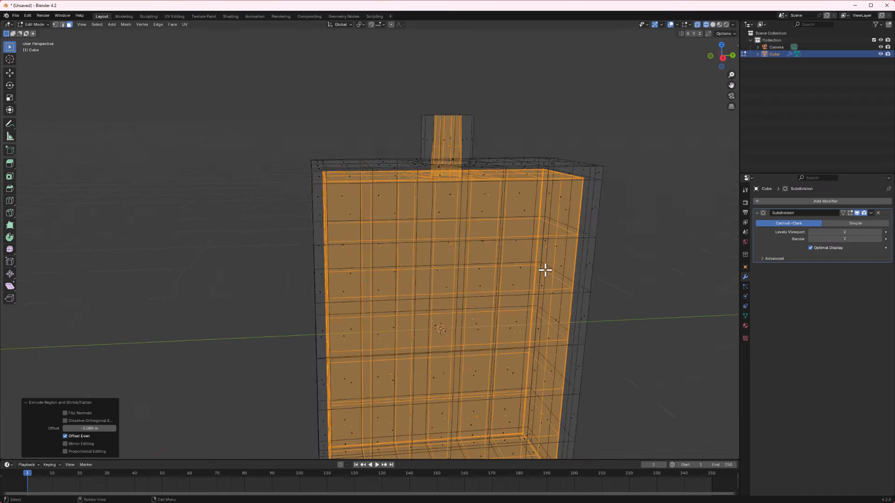
{"action": "middle_click_drag", "start_coordinate": [543, 269], "coordinate": [515, 250]}
{"action": "left_click", "coordinate": [90, 428]}
{"action": "type", "text": "-0.07"}
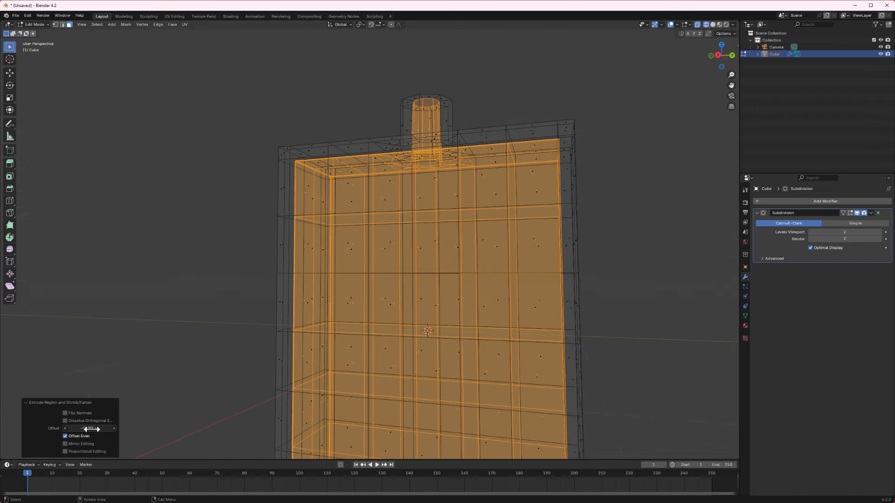
{"action": "key", "text": "Return"}
{"action": "left_click_drag", "start_coordinate": [90, 428], "coordinate": [93, 428]}
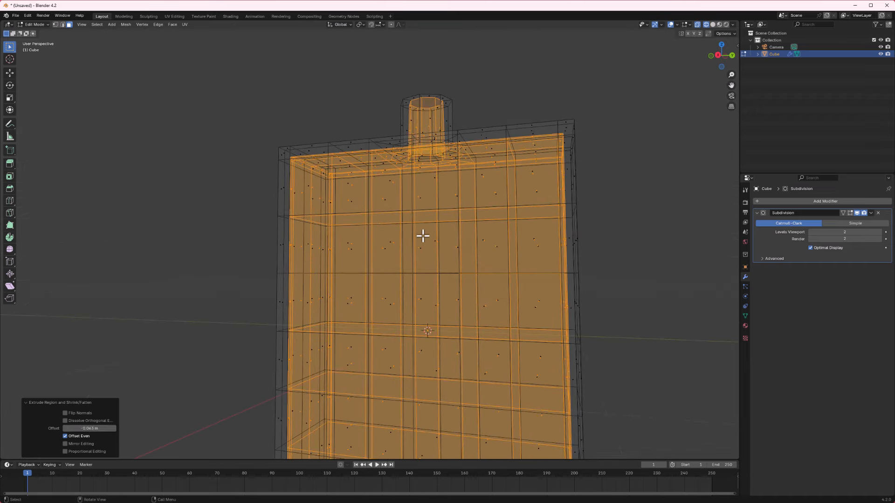
- Switch to Object Mode with solid shading and check the hollow bottle
{"action": "scroll", "coordinate": [423, 236], "scroll_direction": "down", "scroll_amount": 2}
{"action": "middle_click_drag", "start_coordinate": [421, 236], "coordinate": [449, 236]}
{"action": "middle_click_drag", "start_coordinate": [370, 212], "coordinate": [345, 202]}
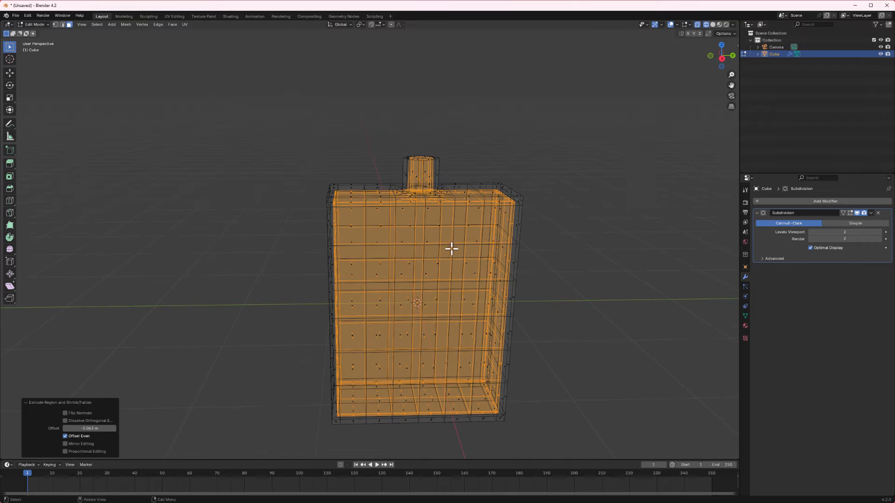
{"action": "key", "text": "Tab"}
{"action": "middle_click_drag", "start_coordinate": [469, 250], "coordinate": [430, 251]}
{"action": "key", "text": "Tab"}
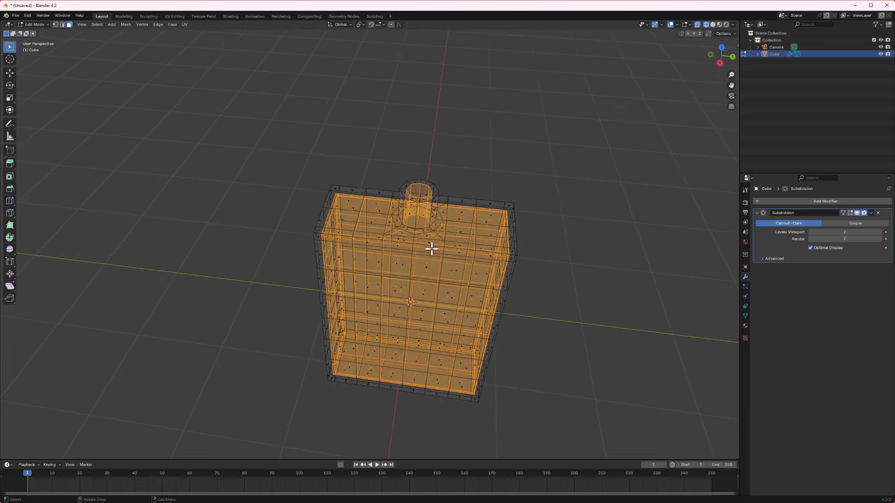
{"action": "key", "text": "Tab"}
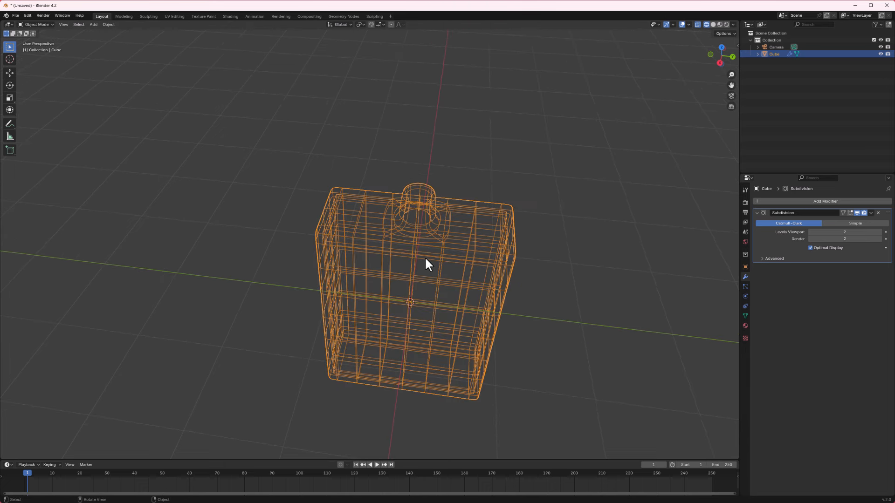
{"action": "left_click", "coordinate": [713, 24]}
{"action": "mouse_move", "coordinate": [443, 289]}
{"action": "middle_mouse_down"}
{"action": "mouse_move", "coordinate": [429, 235]}
{"action": "mouse_move", "coordinate": [419, 263]}
{"action": "mouse_move", "coordinate": [436, 195]}
{"action": "middle_mouse_up"}
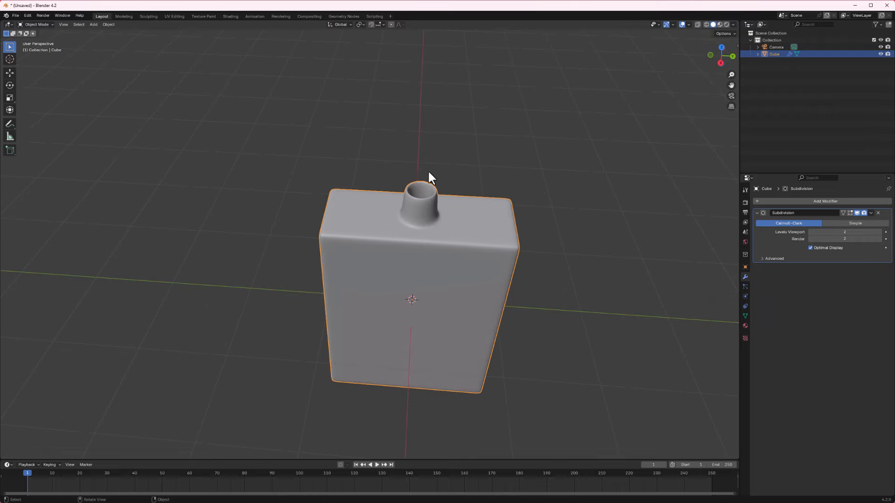
- In Edit Mode, add one edge loop around the outside of the neck just below the rim, with a factor of about -0.83
{"action": "key", "text": "Tab"}
{"action": "scroll", "coordinate": [433, 192], "scroll_direction": "up", "scroll_amount": 4}
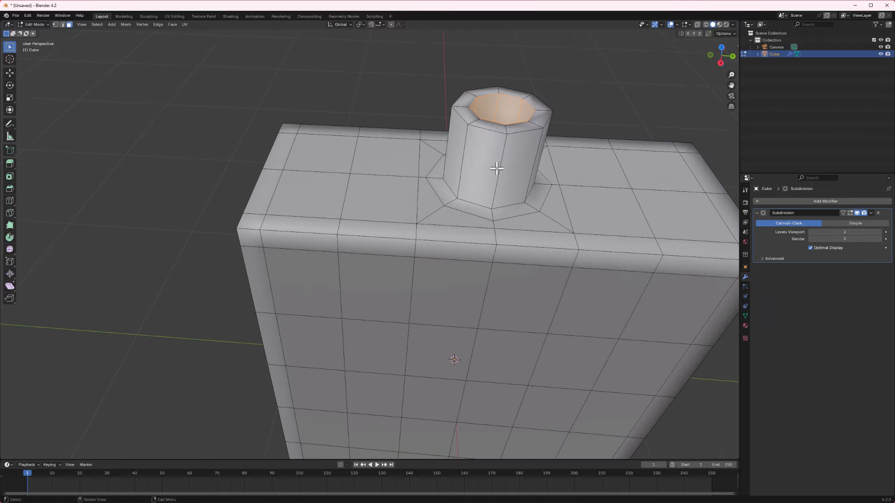
{"action": "middle_click_drag", "start_coordinate": [458, 186], "coordinate": [457, 186], "text": "shift"}
{"action": "key", "text": "ctrl+r"}
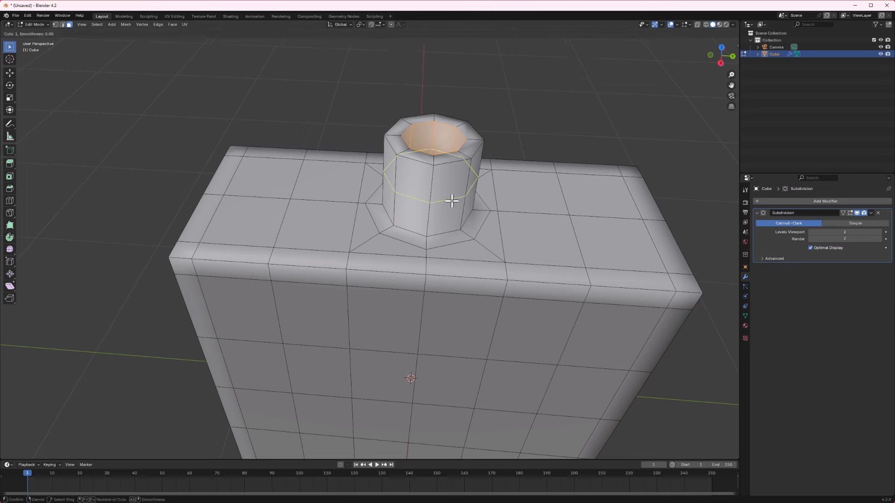
{"action": "right_click", "coordinate": [450, 190]}
{"action": "key", "text": "ctrl+r"}
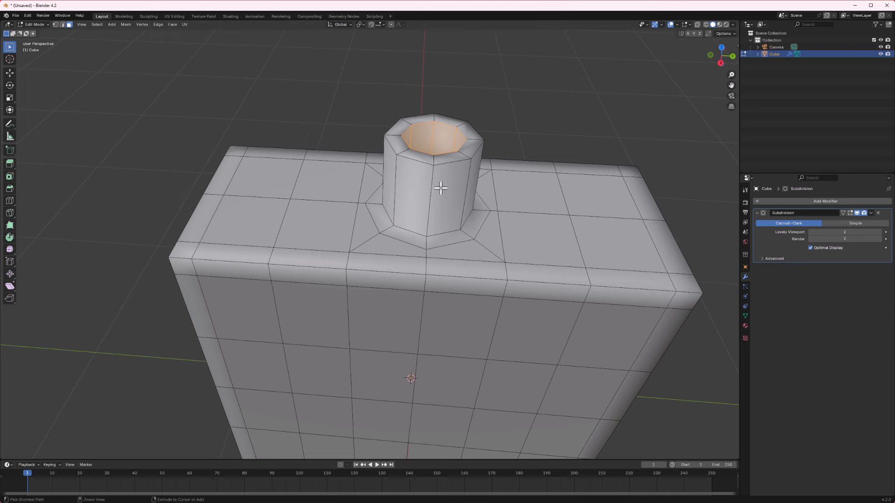
{"action": "left_click", "coordinate": [435, 183]}
{"action": "left_click", "coordinate": [445, 153]}
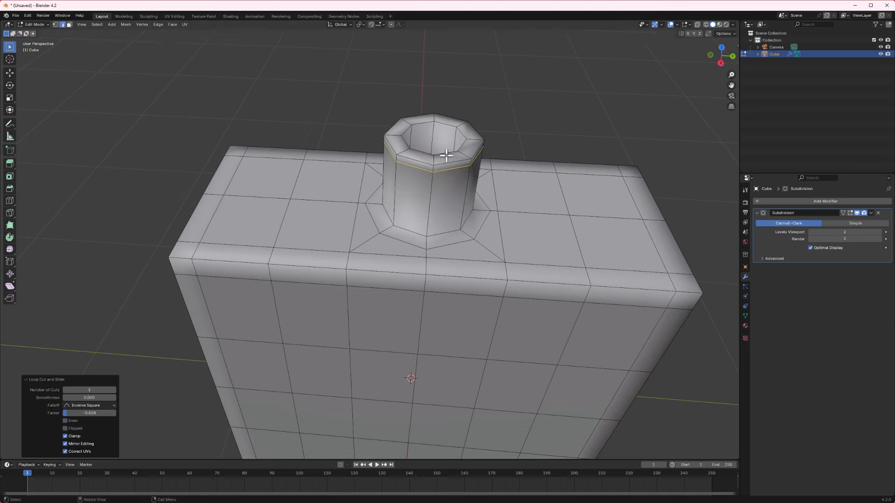
- Add one edge loop inside the neck just below the rim, with a factor of about -0.89, and check the bottle in Object Mode
{"action": "key", "text": "ctrl+r"}
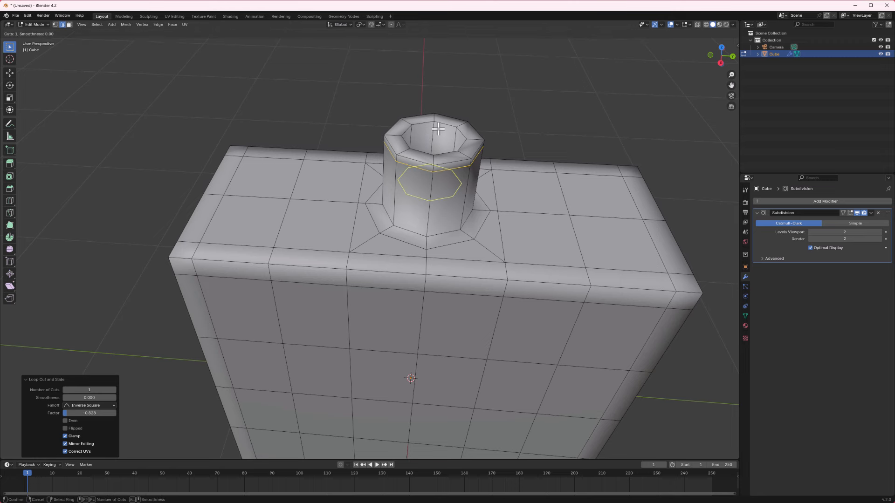
{"action": "left_click", "coordinate": [436, 130]}
{"action": "left_click", "coordinate": [445, 102]}
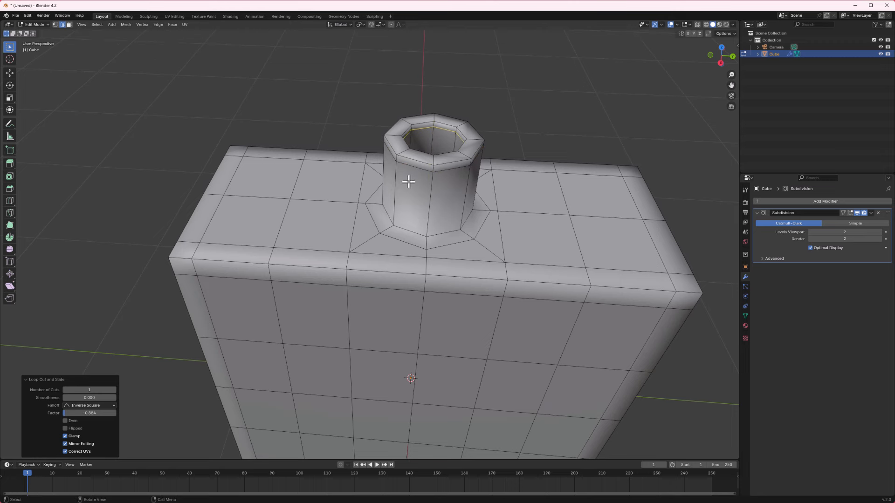
{"action": "key", "text": "Tab"}
{"action": "scroll", "coordinate": [505, 260], "scroll_direction": "down", "scroll_amount": 4}
{"action": "middle_click_drag", "start_coordinate": [505, 261], "coordinate": [500, 222]}
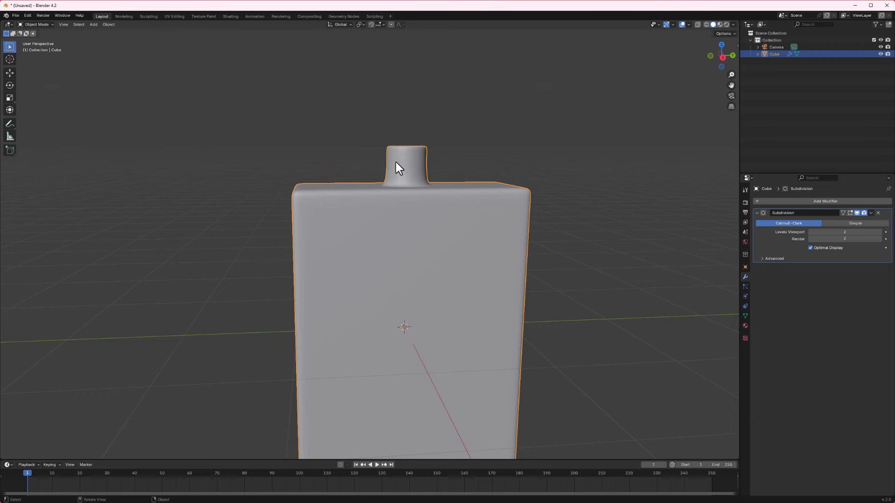
{"action": "middle_click_drag", "start_coordinate": [397, 166], "coordinate": [425, 194]}
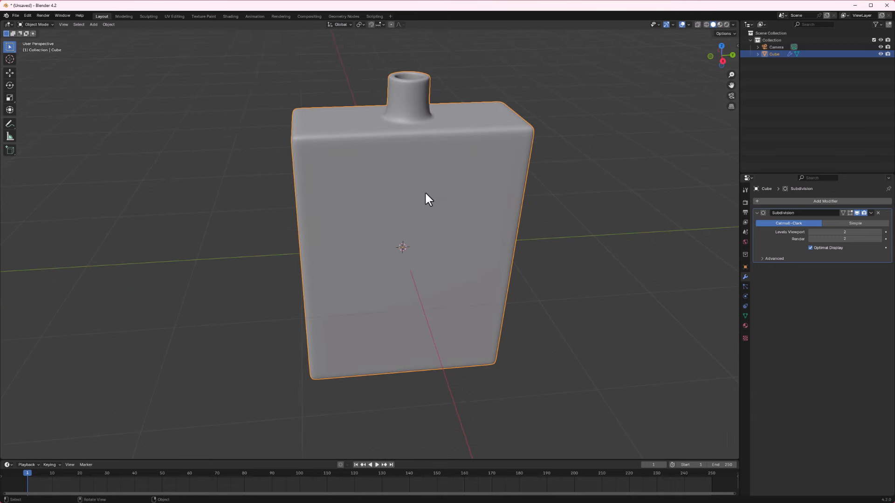
- Rename the Cube object as bottle
{"action": "double_click", "coordinate": [776, 54]}
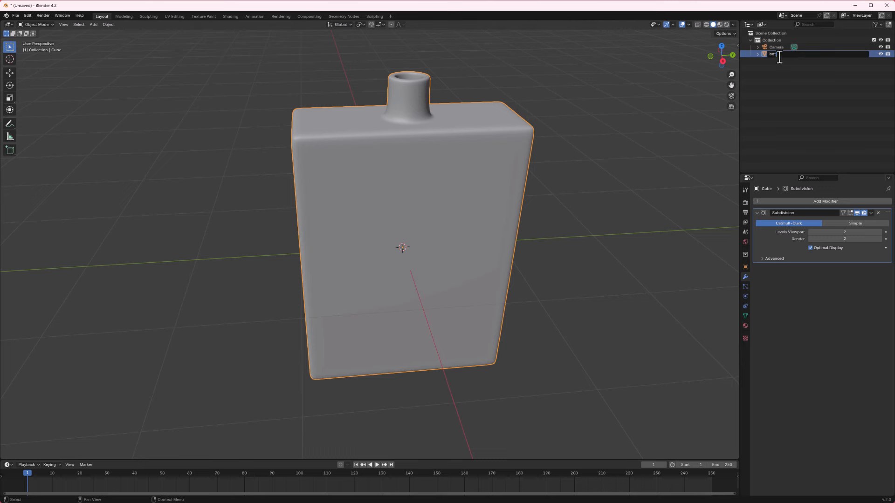
{"action": "type", "text": "bottle"}
{"action": "key", "text": "Return"}
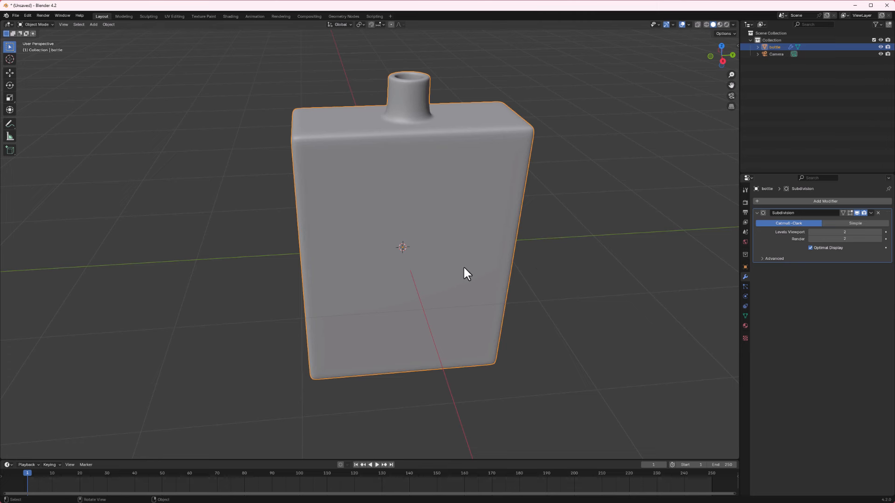
- Duplicate the bottle in place and rename the copy as content
{"action": "key", "text": "shift+d"}
{"action": "right_click", "coordinate": [610, 233]}
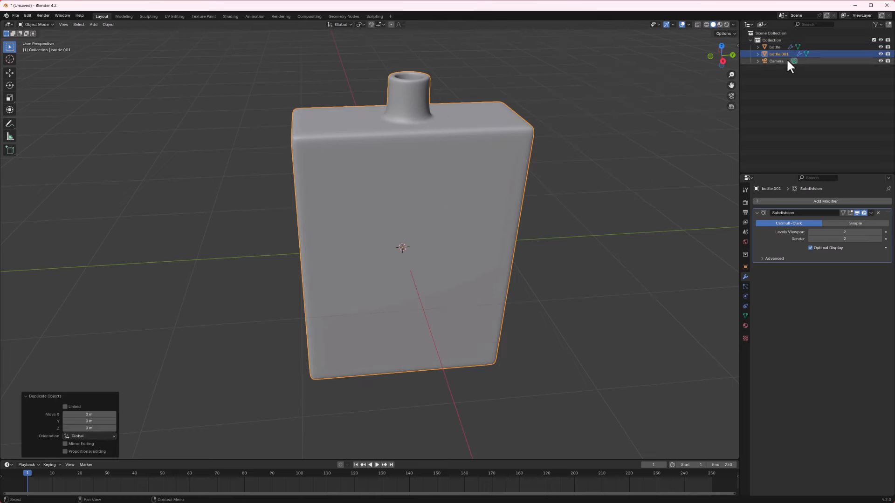
{"action": "double_click", "coordinate": [777, 46]}
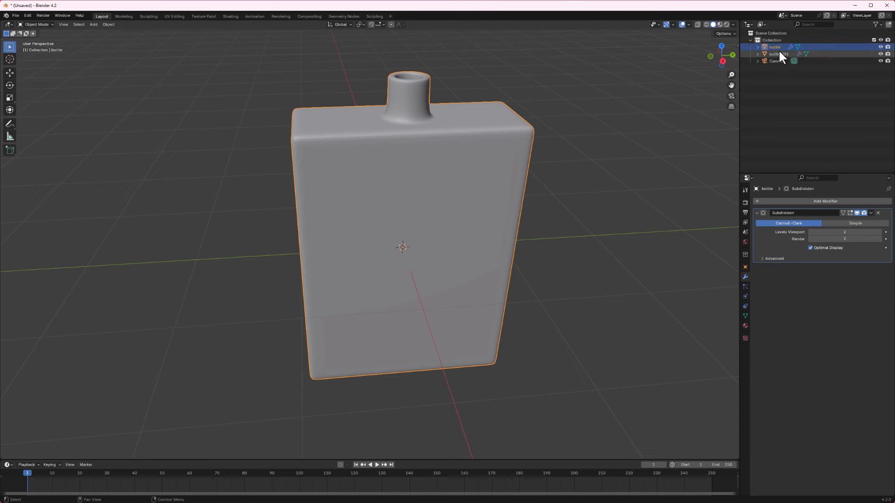
{"action": "double_click", "coordinate": [774, 53]}
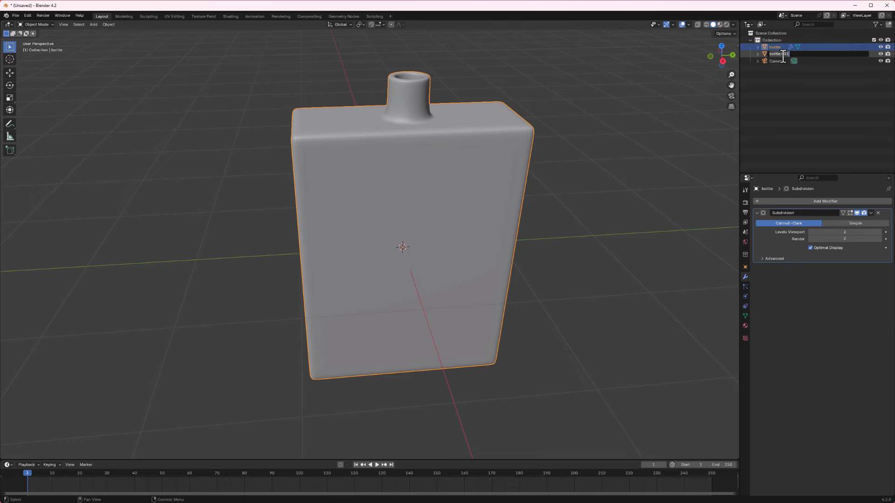
{"action": "type", "text": "conten"}
{"action": "key", "text": "Return"}
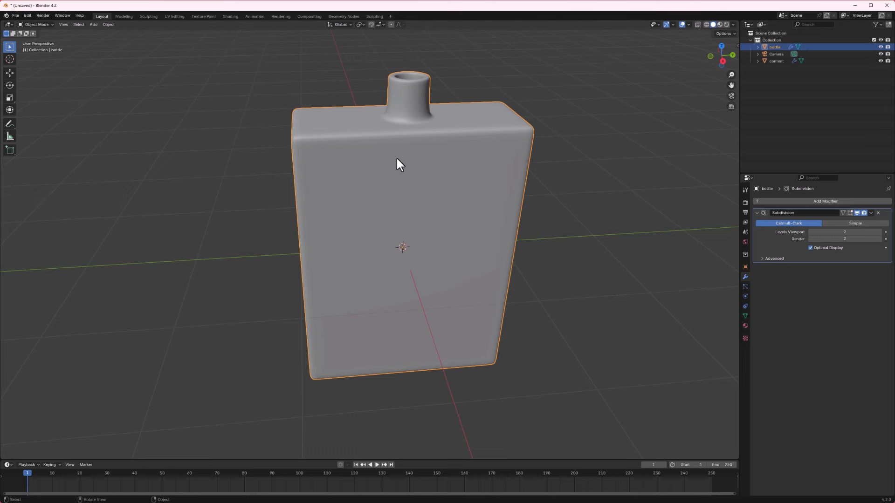
- Isolate the content object in local view and enter Edit Mode
{"action": "left_click", "coordinate": [777, 54]}
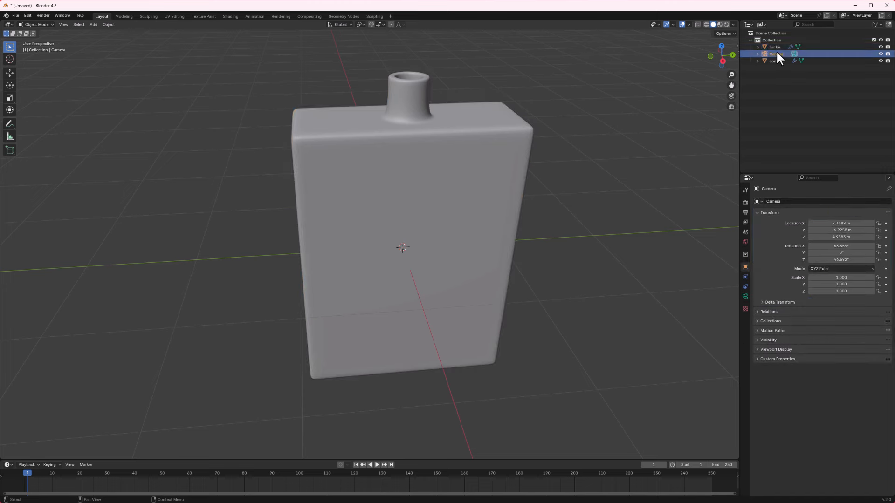
{"action": "left_click", "coordinate": [776, 62]}
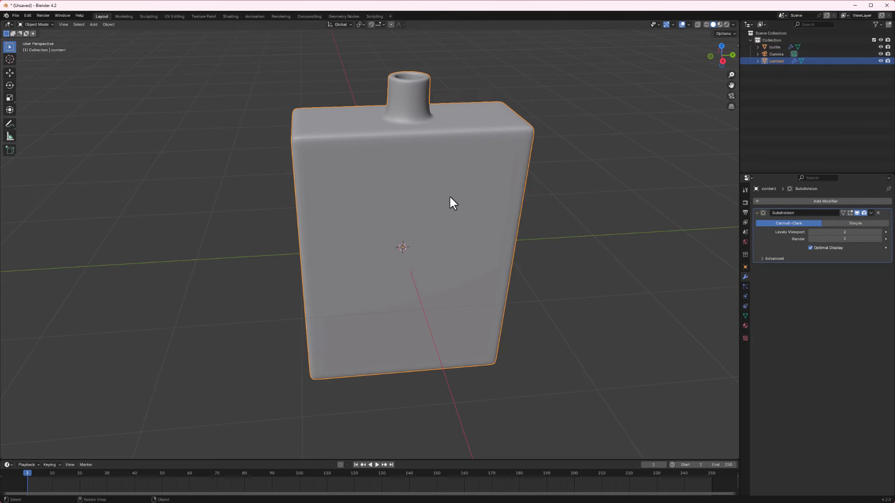
{"action": "key", "text": "KP_Divide"}
{"action": "key", "text": "Tab"}
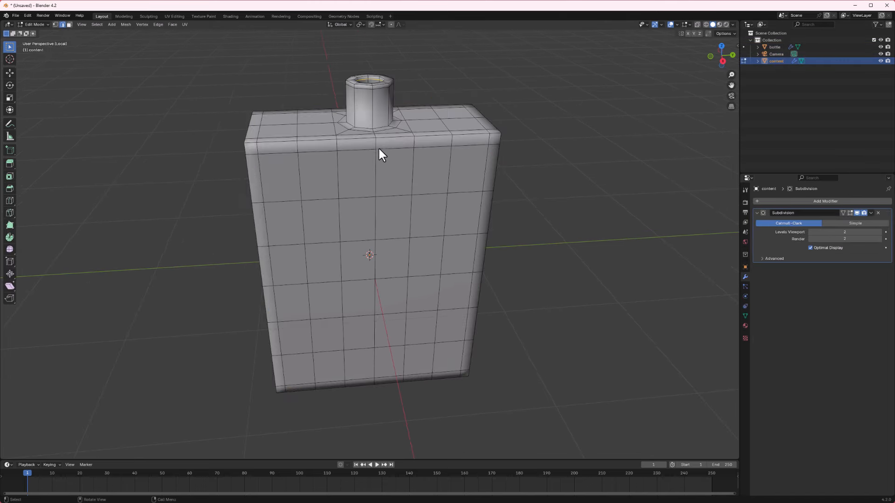
{"action": "scroll", "coordinate": [394, 146], "scroll_direction": "down", "scroll_amount": 1}
{"action": "middle_click_drag", "start_coordinate": [391, 148], "coordinate": [382, 168]}
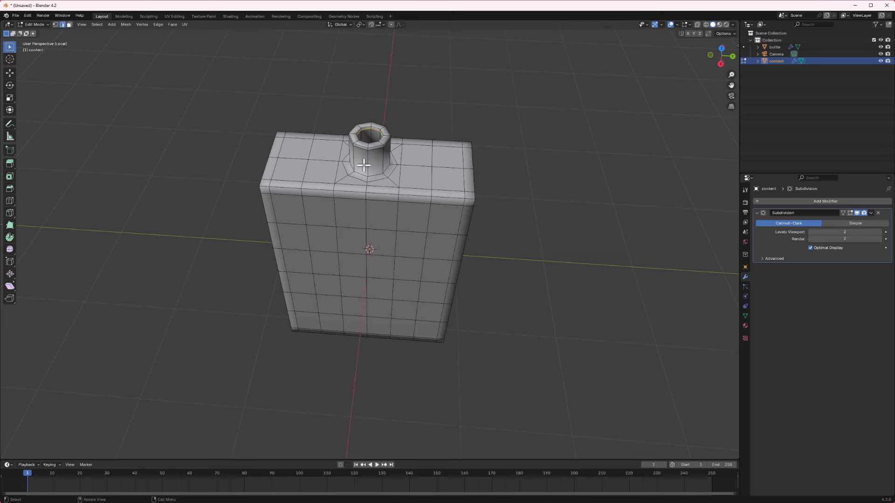
- In face select mode, delete the loop of faces around the outside of the neck
{"action": "left_click", "coordinate": [69, 24]}
{"action": "left_click", "coordinate": [369, 159], "text": "alt"}
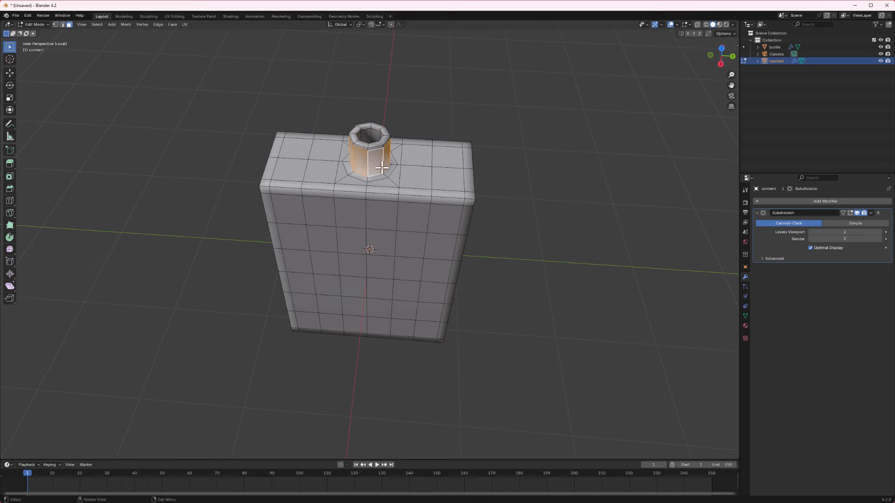
{"action": "key", "text": "x"}
{"action": "left_click", "coordinate": [382, 173]}
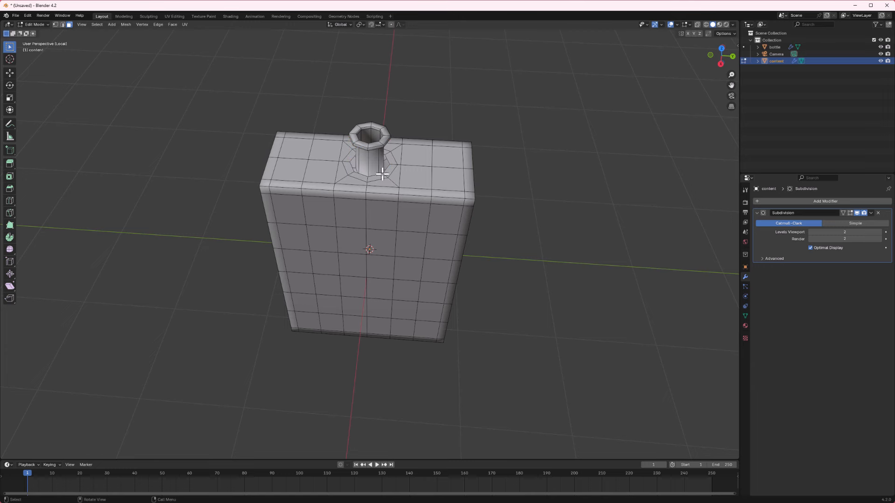
- Select the whole outer shell of the body as linked geometry and delete its faces, keeping the inner shell
{"action": "middle_click_drag", "start_coordinate": [360, 167], "coordinate": [357, 147]}
{"action": "scroll", "coordinate": [371, 117], "scroll_direction": "up", "scroll_amount": 3}
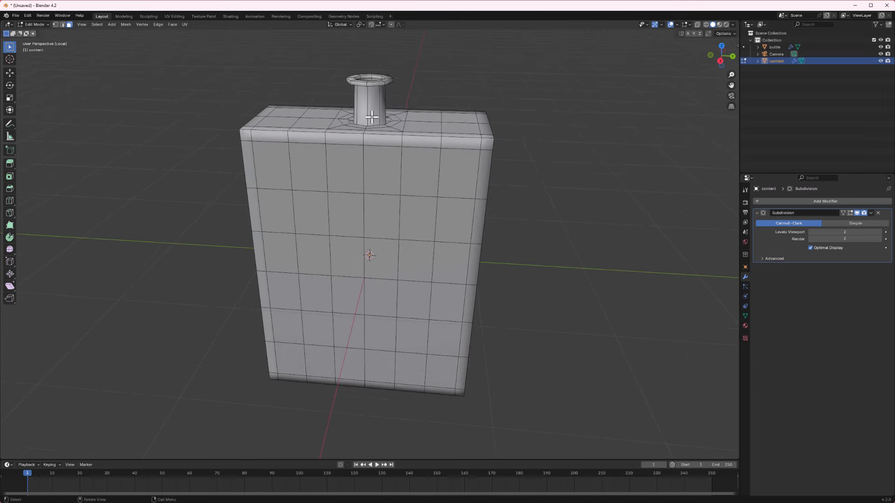
{"action": "left_click", "coordinate": [375, 162]}
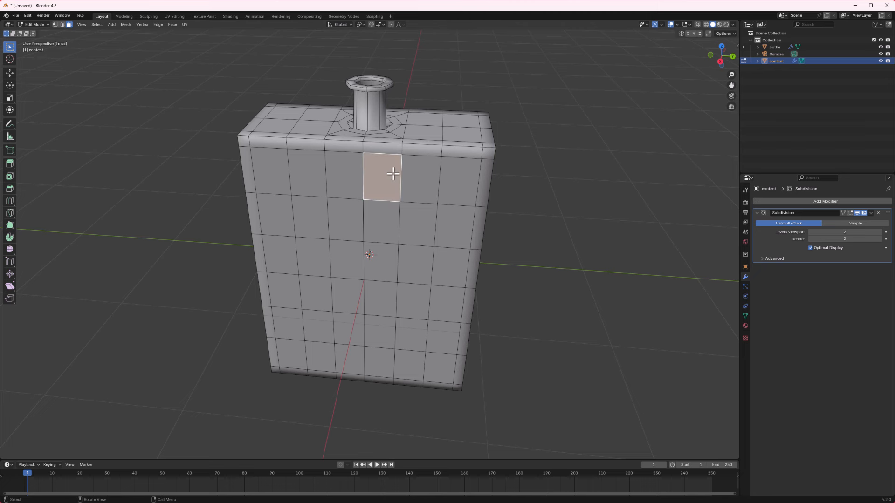
{"action": "key", "text": "ctrl+l"}
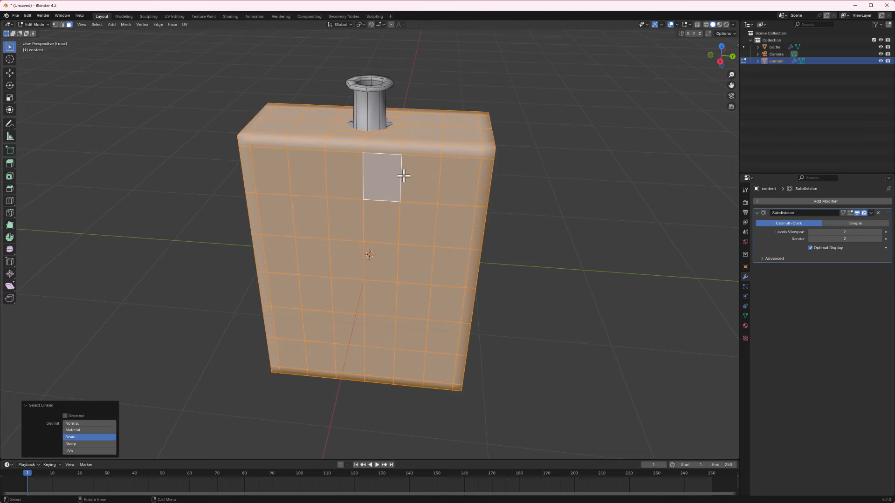
{"action": "key", "text": "x"}
{"action": "left_click", "coordinate": [371, 175]}
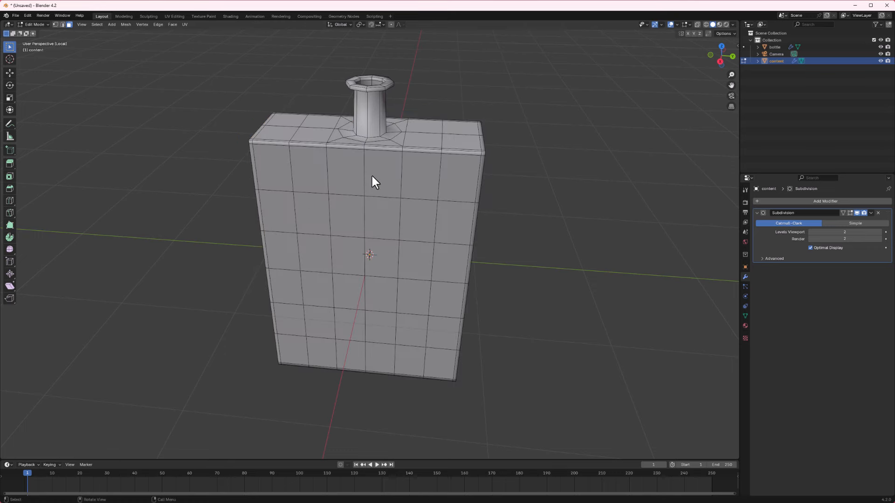
- Delete the loop of faces forming the inner neck wall
{"action": "middle_click_drag", "start_coordinate": [371, 175], "coordinate": [363, 110]}
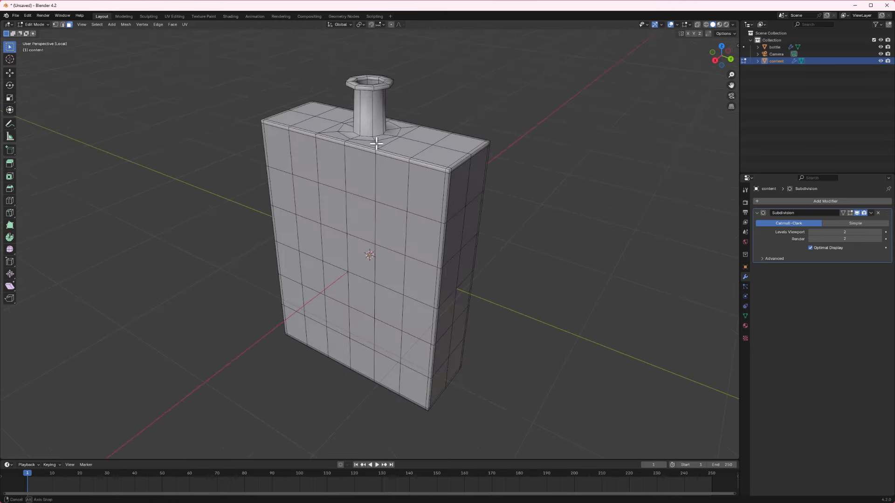
{"action": "left_click", "coordinate": [370, 112], "text": "alt"}
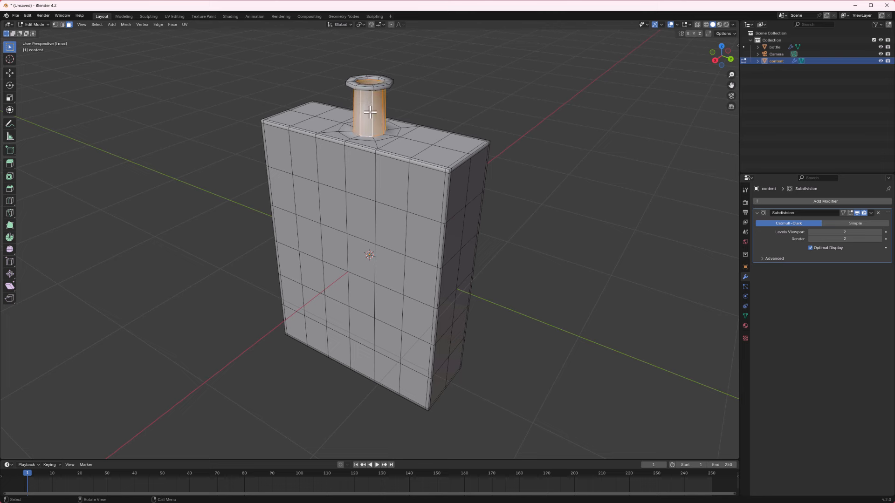
{"action": "key", "text": "x"}
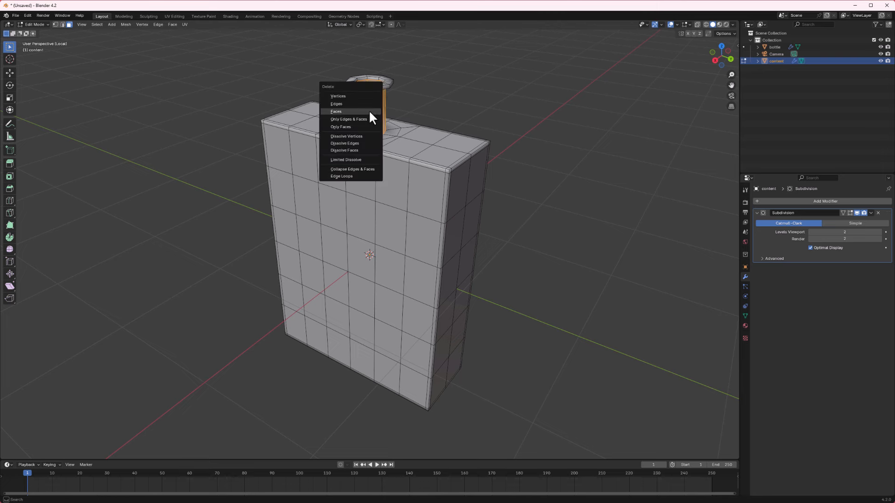
{"action": "left_click", "coordinate": [368, 111]}
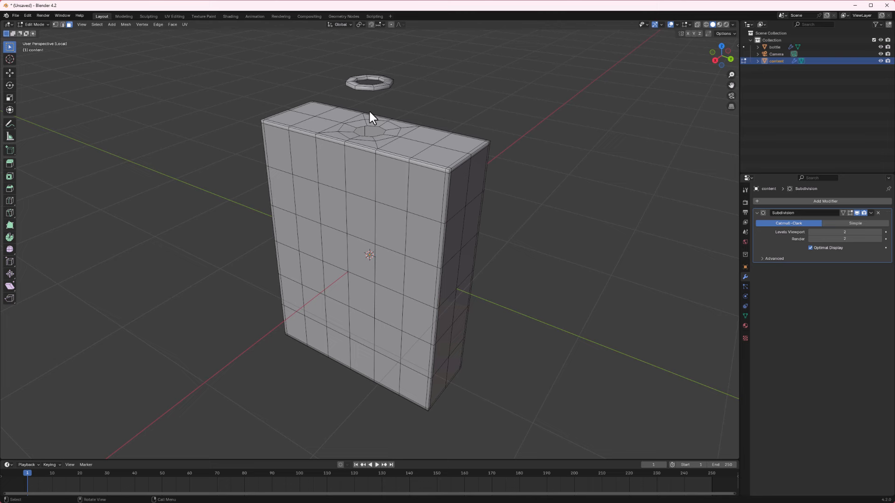
- Select the leftover floating rim ring as linked geometry and delete its faces
{"action": "left_click", "coordinate": [379, 88]}
{"action": "key", "text": "l"}
{"action": "key", "text": "x"}
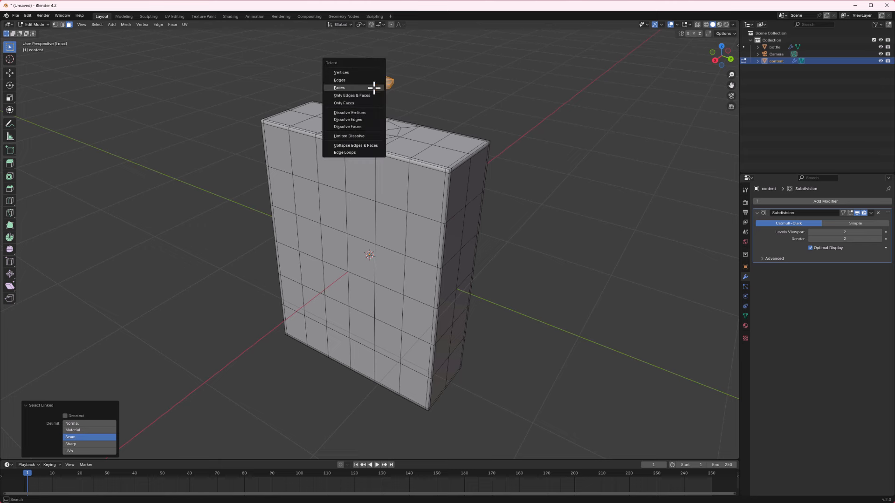
{"action": "left_click", "coordinate": [364, 88]}
- In edge select mode, select the edge loop around the hole on top of the inner shell and fill it with a face
{"action": "middle_click_drag", "start_coordinate": [359, 156], "coordinate": [394, 303]}
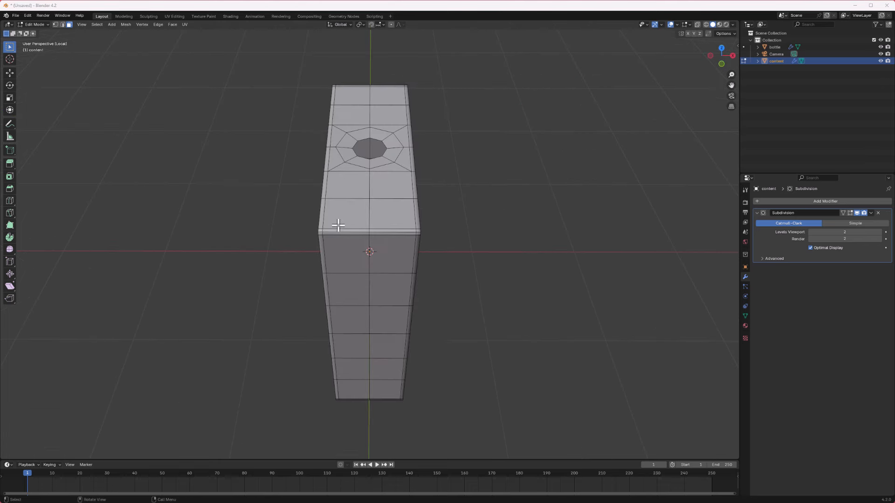
{"action": "scroll", "coordinate": [327, 187], "scroll_direction": "up", "scroll_amount": 2}
{"action": "middle_click_drag", "start_coordinate": [327, 186], "coordinate": [365, 184]}
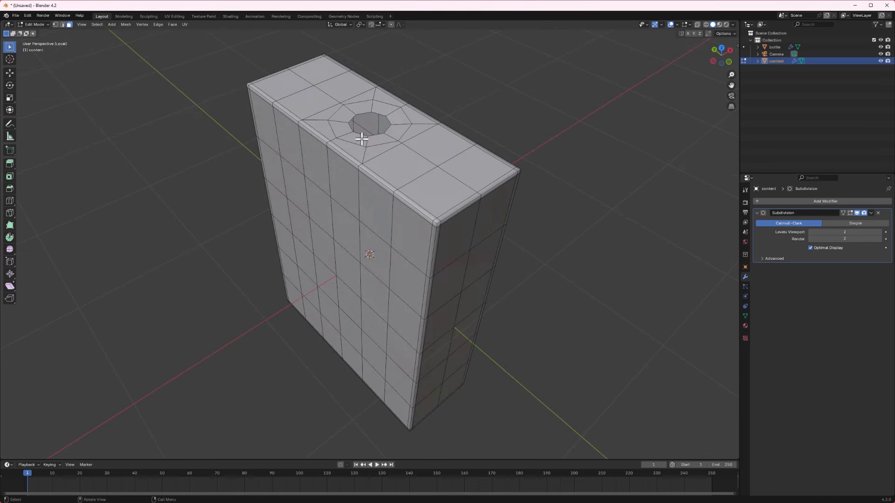
{"action": "left_click", "coordinate": [380, 139]}
{"action": "left_click", "coordinate": [62, 24]}
{"action": "left_click", "coordinate": [364, 135], "text": "alt"}
{"action": "key", "text": "f"}
{"action": "middle_click_drag", "start_coordinate": [378, 161], "coordinate": [407, 151]}
{"action": "middle_click_drag", "start_coordinate": [416, 196], "coordinate": [421, 194]}
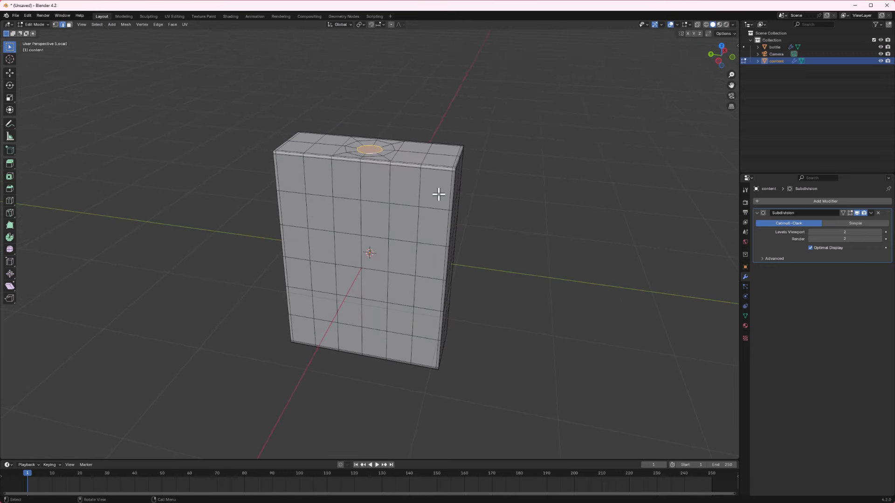
- Leave local view and display the content inside the bottle in wireframe shading
{"action": "key", "text": "KP_Divide"}
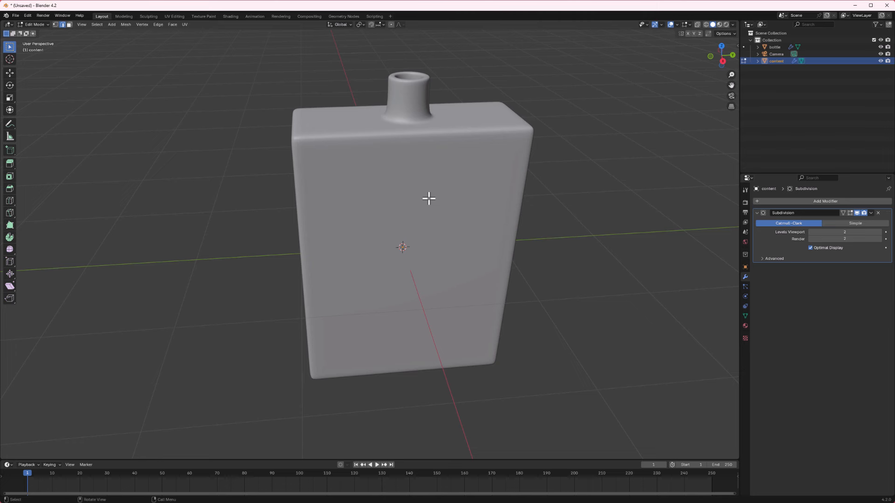
{"action": "left_click", "coordinate": [706, 24]}
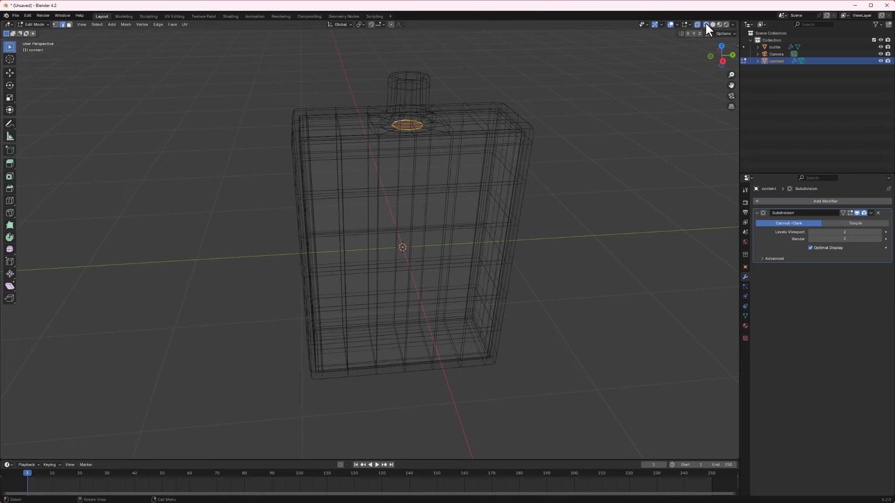
{"action": "middle_click_drag", "start_coordinate": [423, 176], "coordinate": [419, 154]}
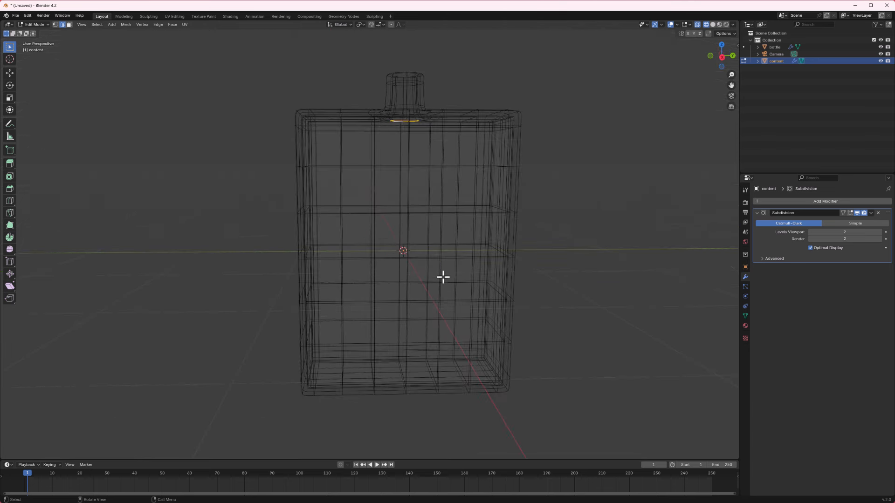
- Scale the entire content mesh up to about 1.015 so it overlaps the glass wall, and return to Object Mode with solid shading
{"action": "key", "text": "a"}
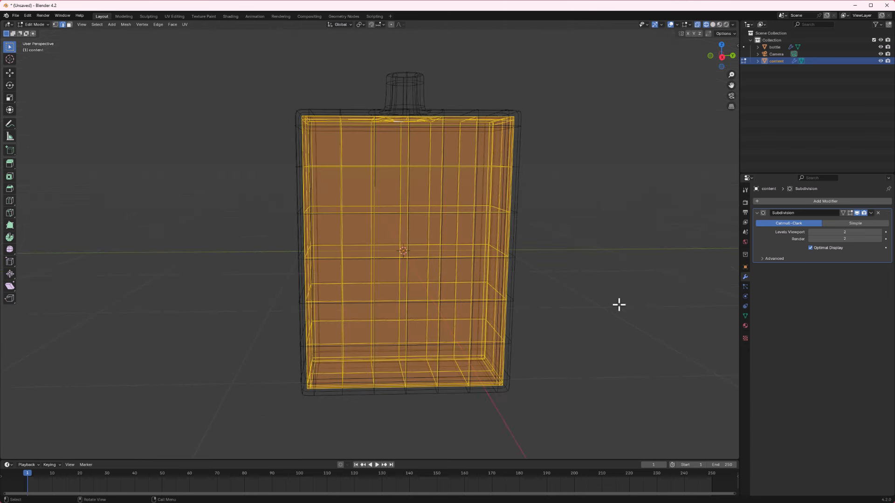
{"action": "key", "text": "s"}
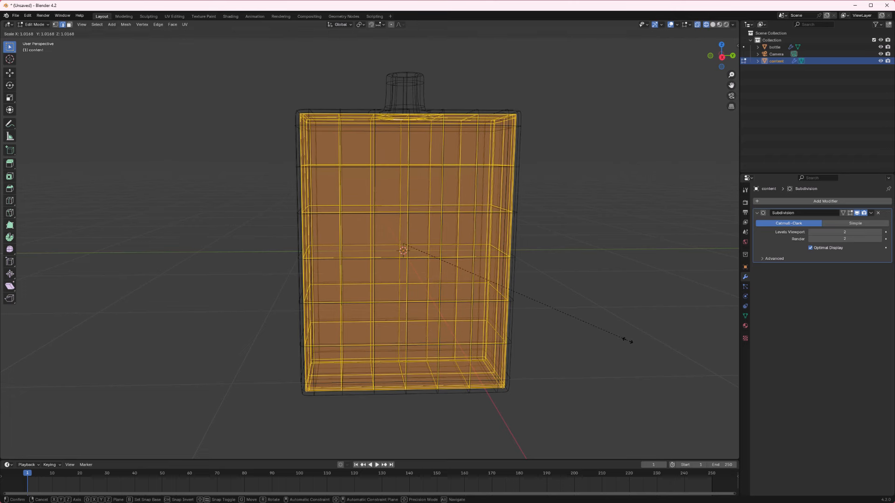
{"action": "left_click", "coordinate": [626, 339]}
{"action": "middle_click_drag", "start_coordinate": [412, 341], "coordinate": [375, 318]}
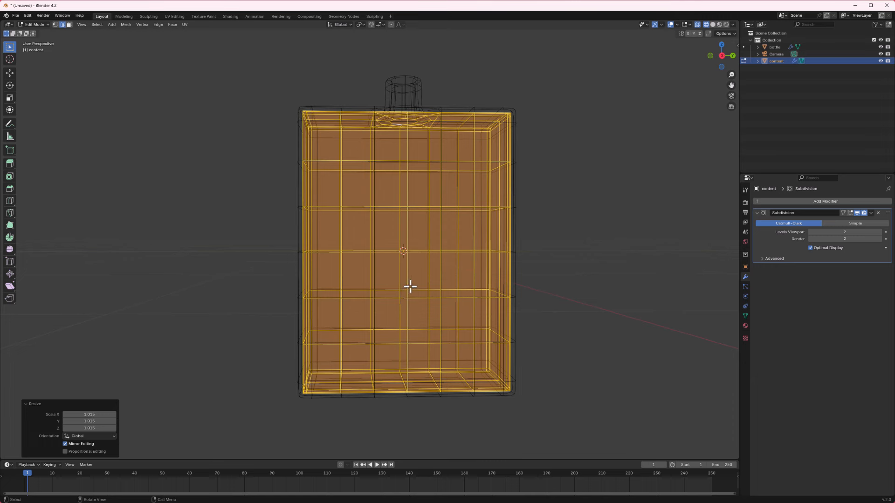
{"action": "key", "text": "Tab"}
{"action": "left_click", "coordinate": [713, 24]}
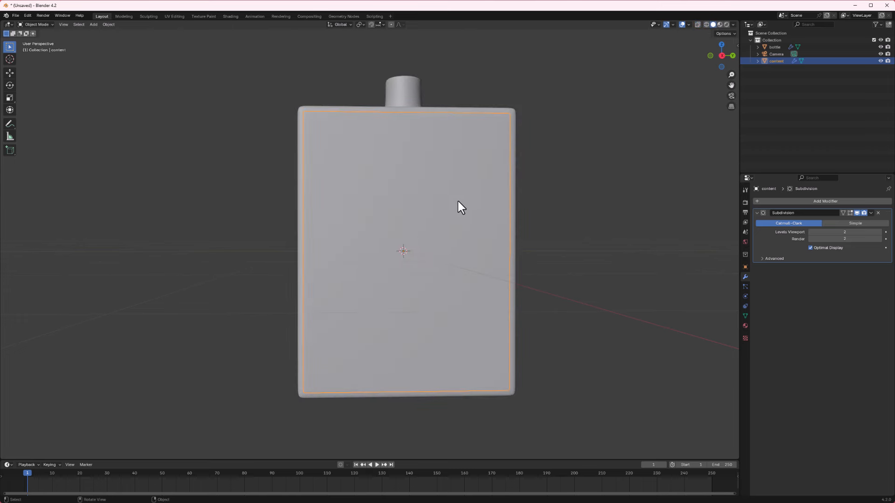
- Edit the bottle mesh and snap the 3D cursor to the centre of the neck's selected top outer edge loop
{"action": "middle_click_drag", "start_coordinate": [458, 201], "coordinate": [447, 207]}
{"action": "middle_click_drag", "start_coordinate": [426, 139], "coordinate": [426, 114]}
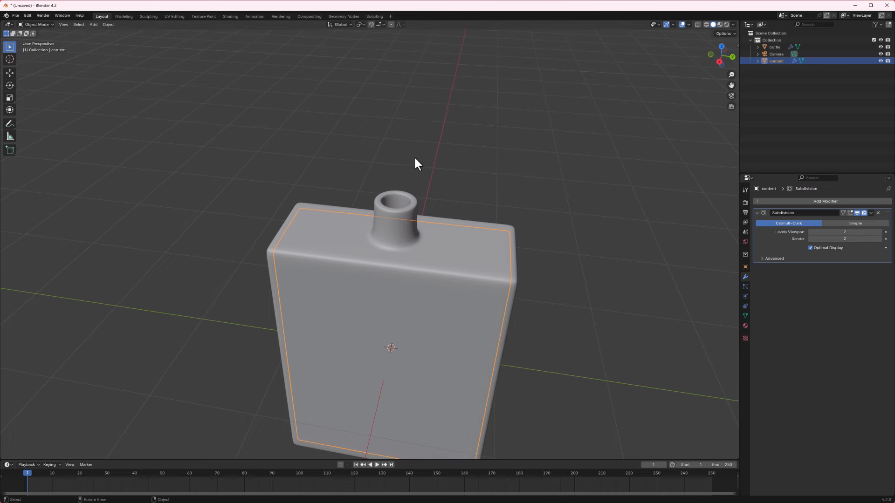
{"action": "middle_click_drag", "start_coordinate": [415, 163], "coordinate": [407, 242]}
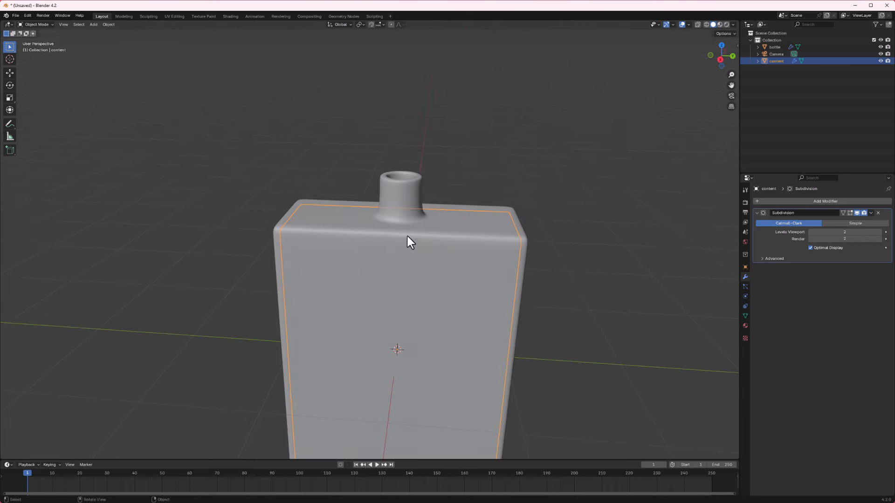
{"action": "left_click", "coordinate": [397, 210]}
{"action": "key", "text": "Tab"}
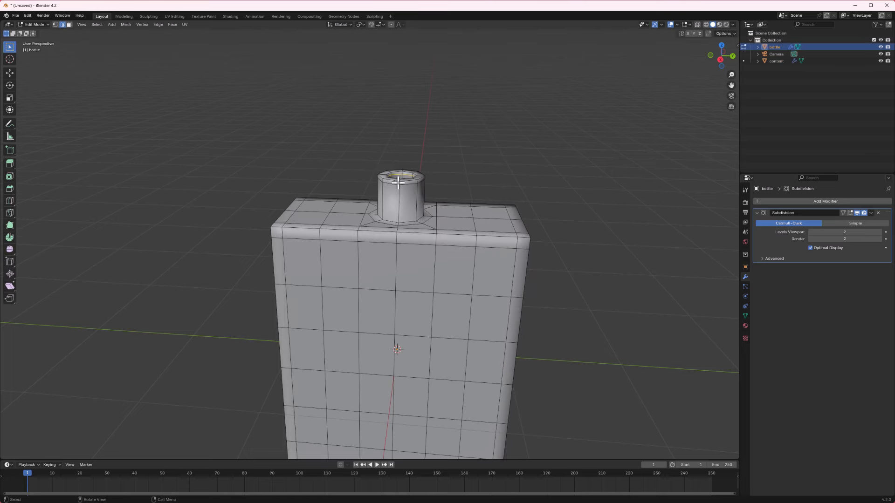
{"action": "middle_click_drag", "start_coordinate": [398, 184], "coordinate": [398, 210]}
{"action": "scroll", "coordinate": [402, 233], "scroll_direction": "up", "scroll_amount": 1}
{"action": "left_click", "coordinate": [403, 227], "text": "alt"}
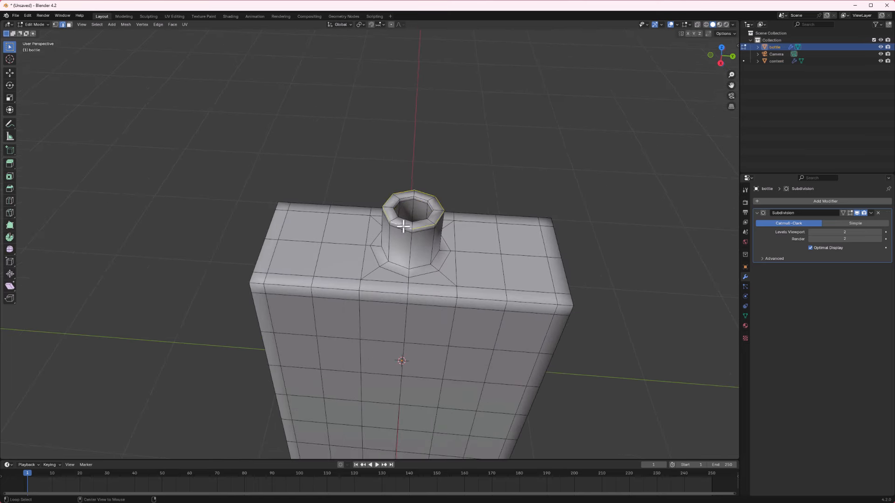
{"action": "middle_click_drag", "start_coordinate": [400, 238], "coordinate": [401, 212]}
{"action": "key", "text": "shift+s"}
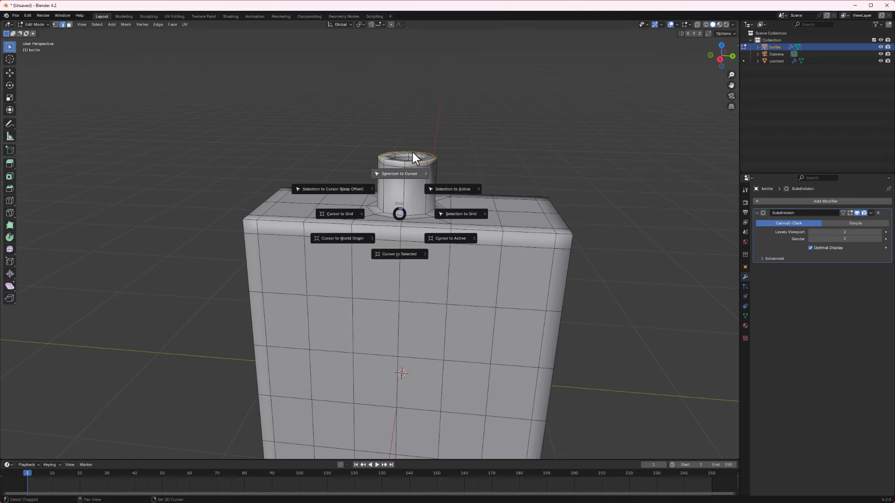
{"action": "left_click", "coordinate": [398, 253]}
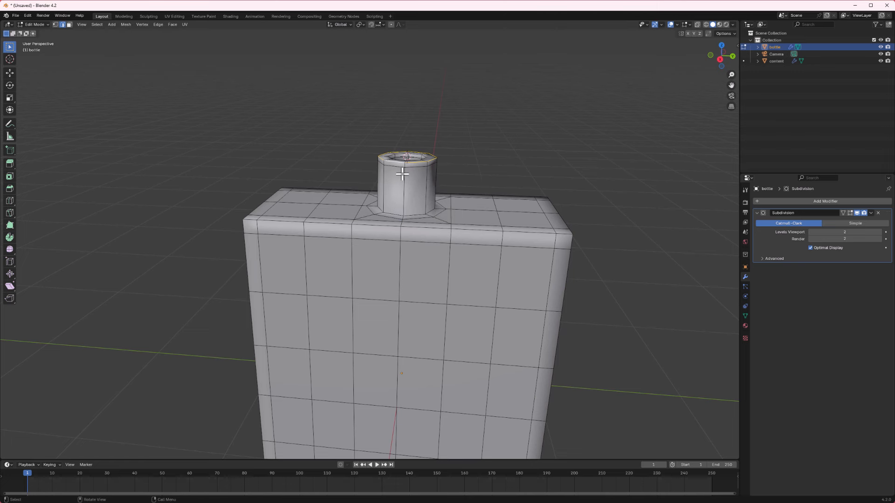
- In Object Mode, add a mesh circle with a radius of 0.24 m at the 3D cursor on the neck
{"action": "key", "text": "Tab"}
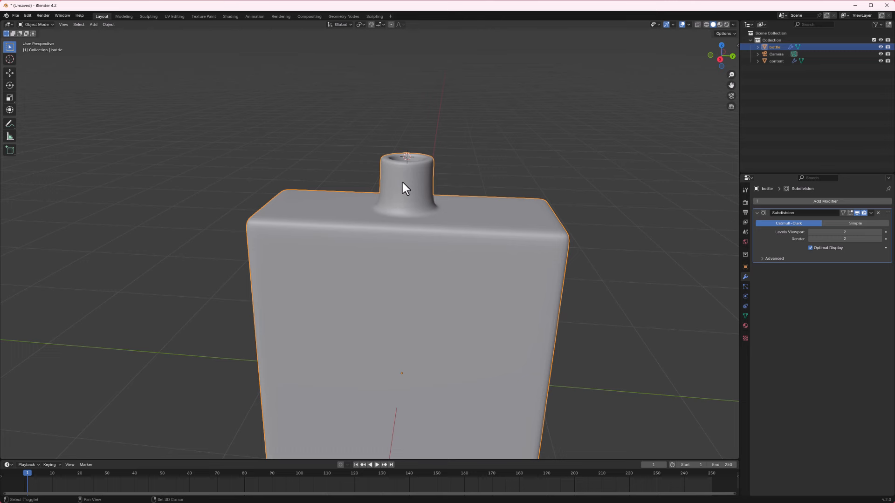
{"action": "key", "text": "shift+a"}
{"action": "mouse_move", "coordinate": [394, 199]}
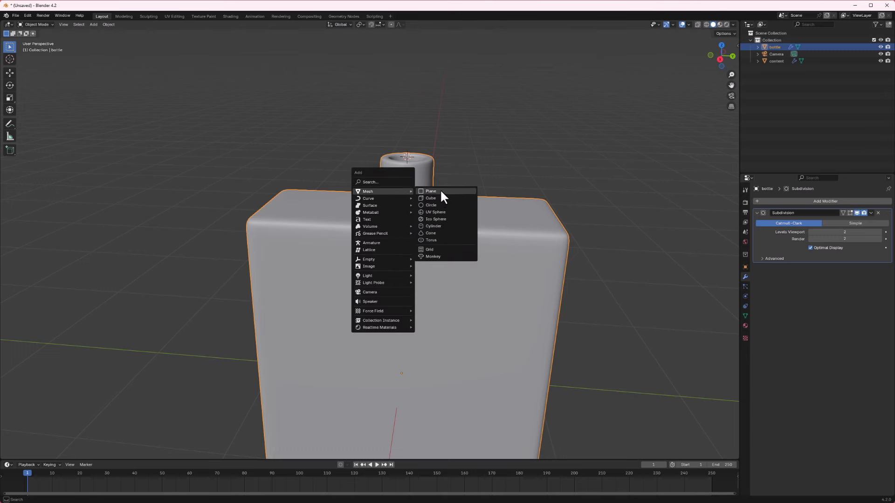
{"action": "left_click", "coordinate": [451, 212]}
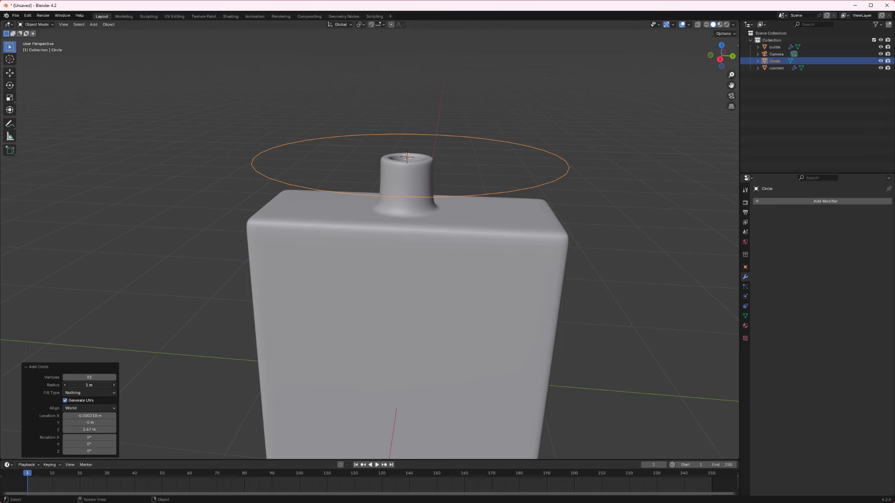
{"action": "left_click_drag", "start_coordinate": [89, 385], "coordinate": [777, 398]}
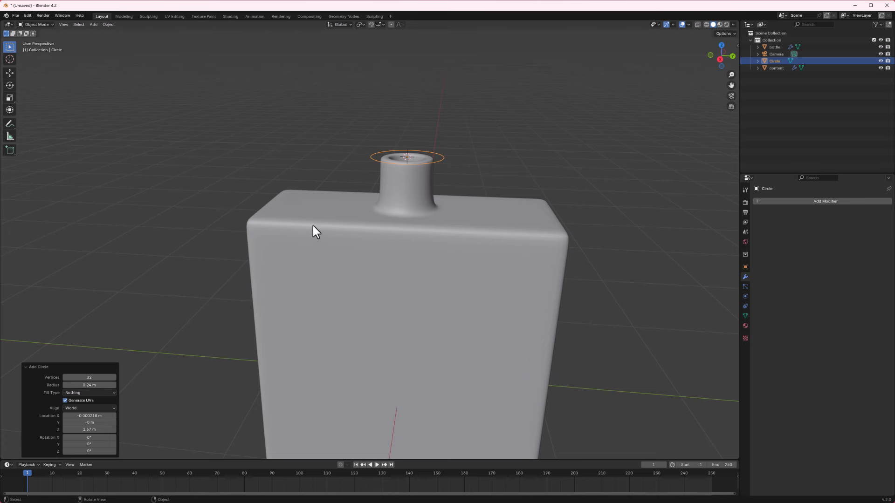
- Move the circle straight down along Z by about 0.31 m to the base of the bottle neck
{"action": "key", "text": "g"}
{"action": "key", "text": "z"}
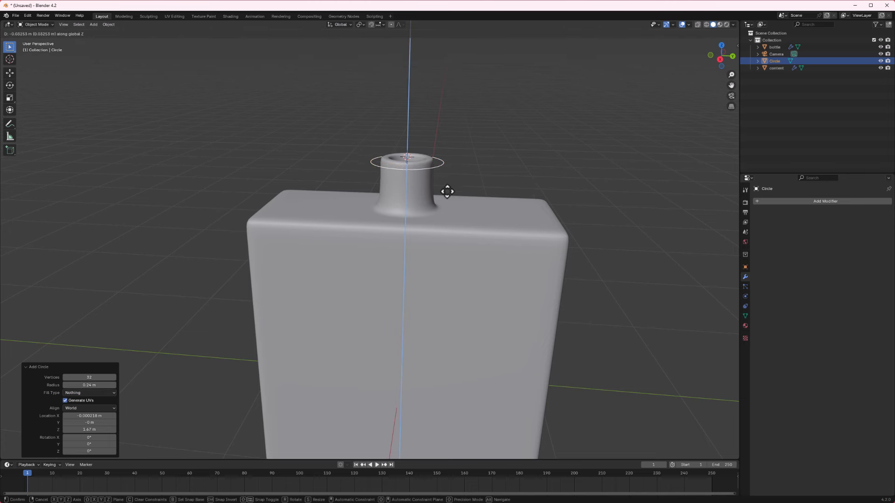
{"action": "left_click", "coordinate": [435, 230]}
{"action": "middle_click_drag", "start_coordinate": [433, 230], "coordinate": [449, 203]}
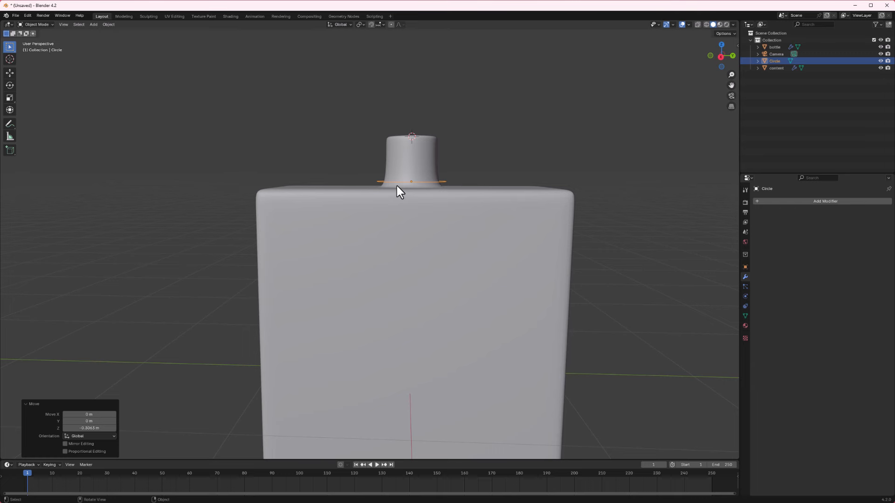
- In Edit Mode, extrude the circle upward along Z by about 0.33 m to form the cap wall around the neck
{"action": "key", "text": "Tab"}
{"action": "middle_click_drag", "start_coordinate": [437, 185], "coordinate": [434, 199]}
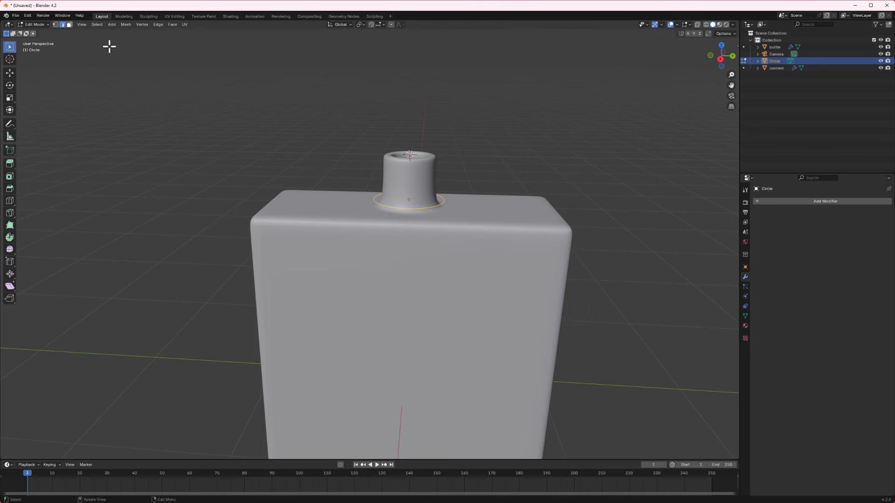
{"action": "key", "text": "e"}
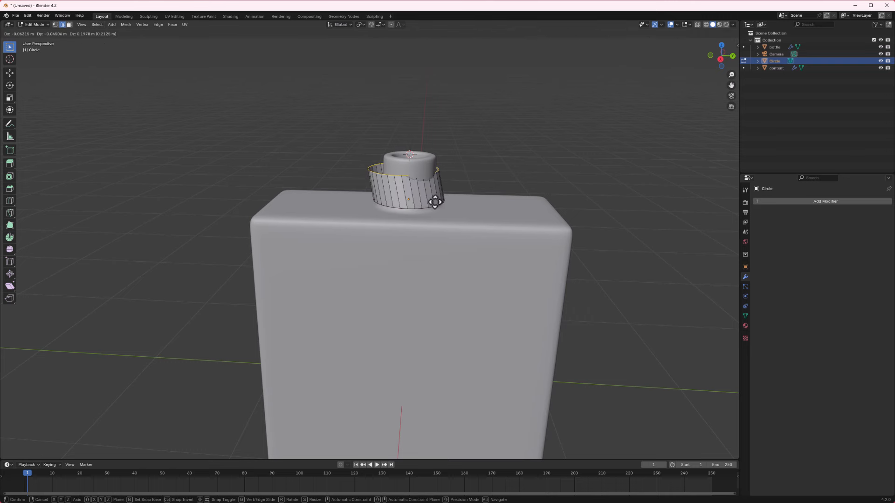
{"action": "key", "text": "z"}
{"action": "left_click", "coordinate": [441, 183]}
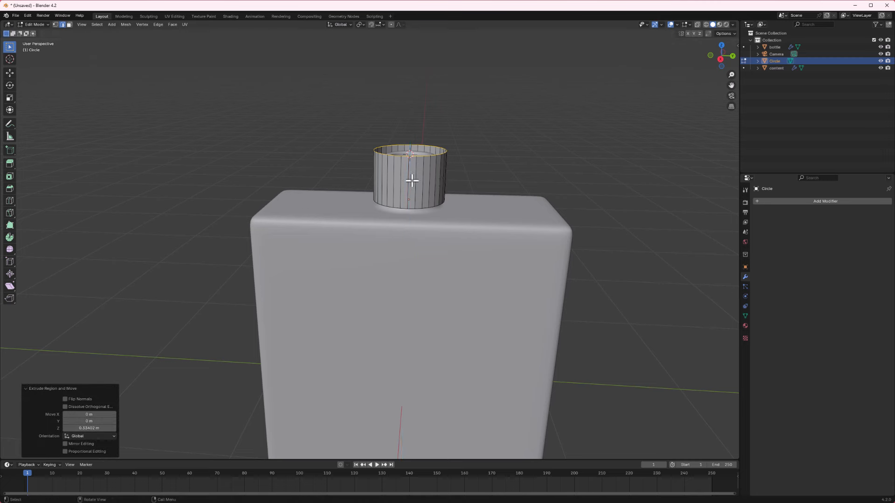
- Extrude the cap's top edge loop inward, scaling it to about 0.856 to form a flat rim
{"action": "middle_click_drag", "start_coordinate": [413, 163], "coordinate": [411, 181]}
{"action": "scroll", "coordinate": [411, 174], "scroll_direction": "up", "scroll_amount": 1}
{"action": "middle_click_drag", "start_coordinate": [493, 203], "coordinate": [482, 233], "text": "shift"}
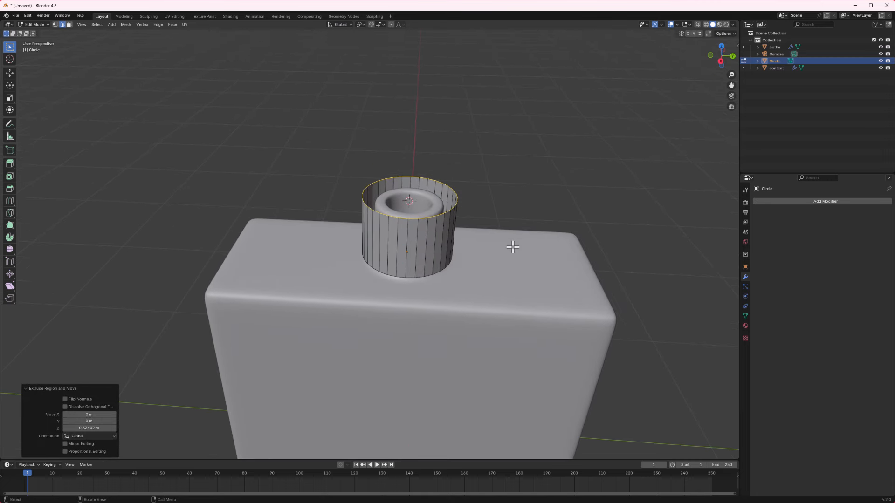
{"action": "key", "text": "e"}
{"action": "key", "text": "s"}
{"action": "left_click", "coordinate": [496, 242]}
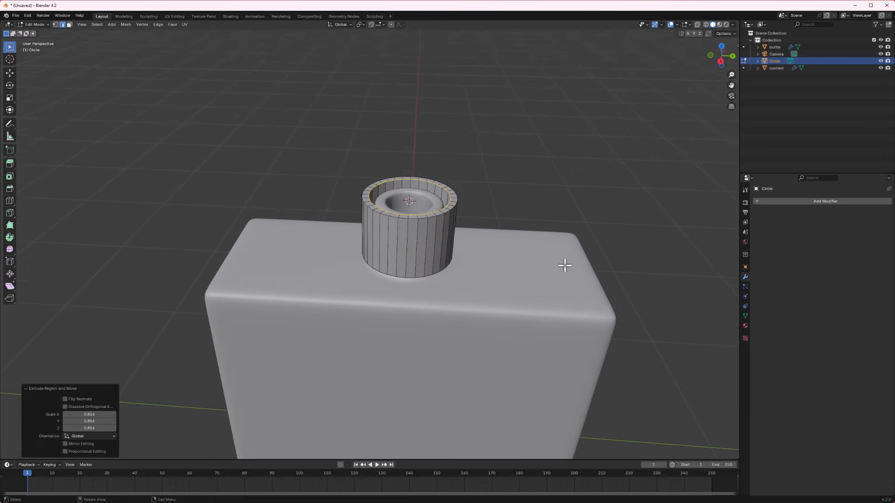
- Try to extrude the rim's inner edge loop further inward at a scale of about 0.672
{"action": "key", "text": "e"}
{"action": "key", "text": "s"}
{"action": "left_click", "coordinate": [513, 242]}
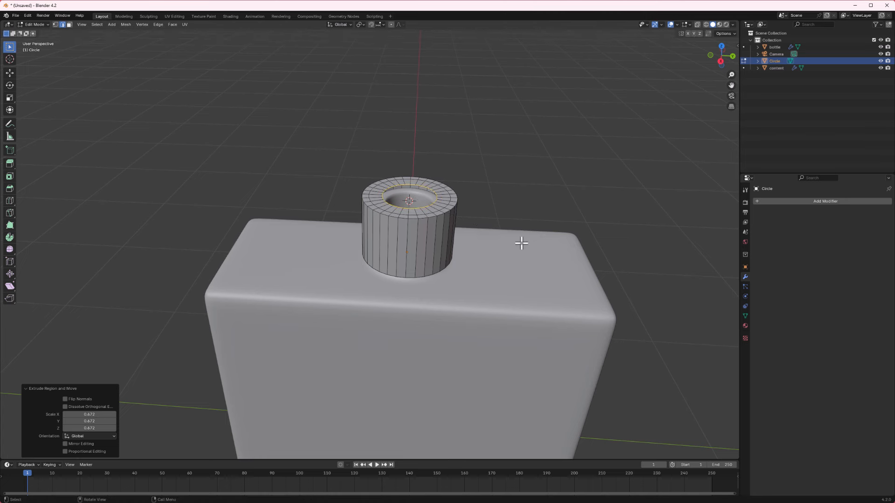
- Scale the rim's inner edge loop down to about 0.904 to widen the flat rim
{"action": "key", "text": "e"}
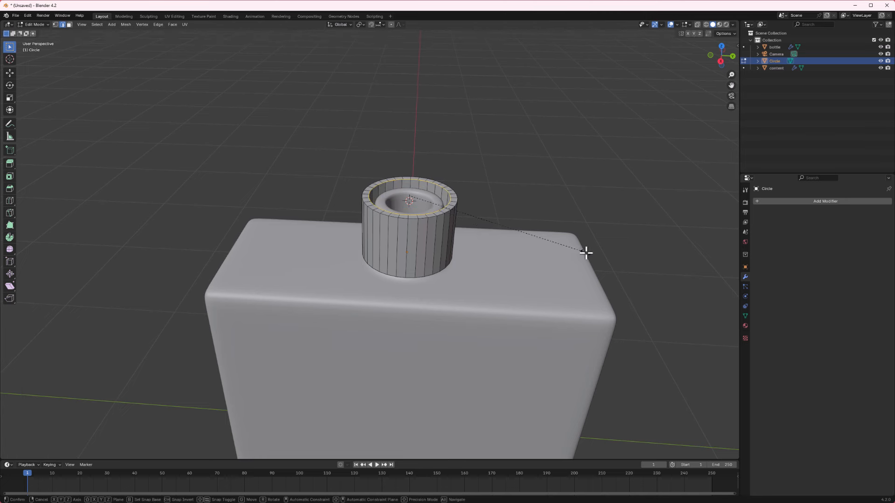
{"action": "key", "text": "s"}
{"action": "left_click", "coordinate": [567, 247]}
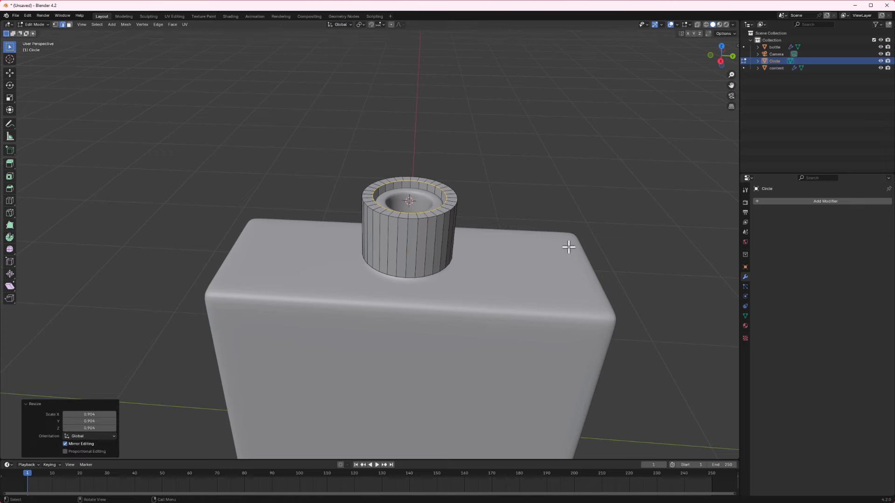
- Add one edge loop close to the cap wall's top edge and two evenly spaced loops across the wall below it
{"action": "middle_click_drag", "start_coordinate": [421, 239], "coordinate": [424, 230]}
{"action": "key", "text": "ctrl+r"}
{"action": "left_click", "coordinate": [423, 229]}
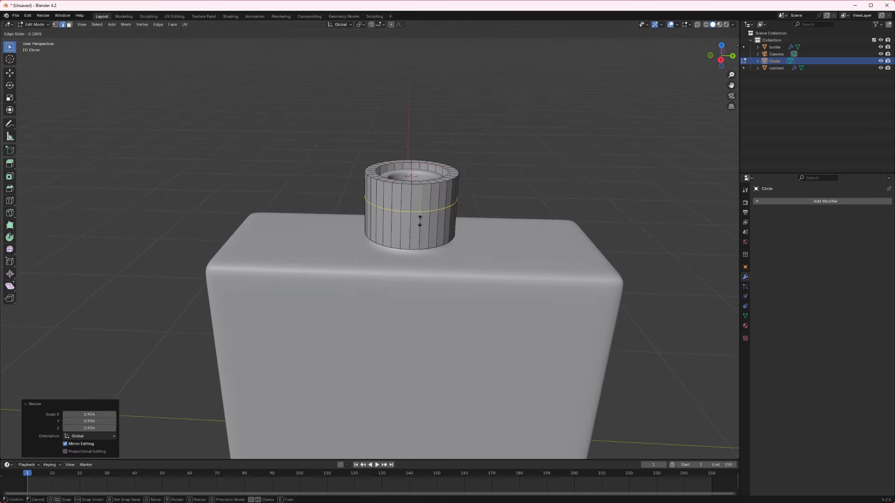
{"action": "left_click", "coordinate": [419, 201]}
{"action": "key", "text": "ctrl+r"}
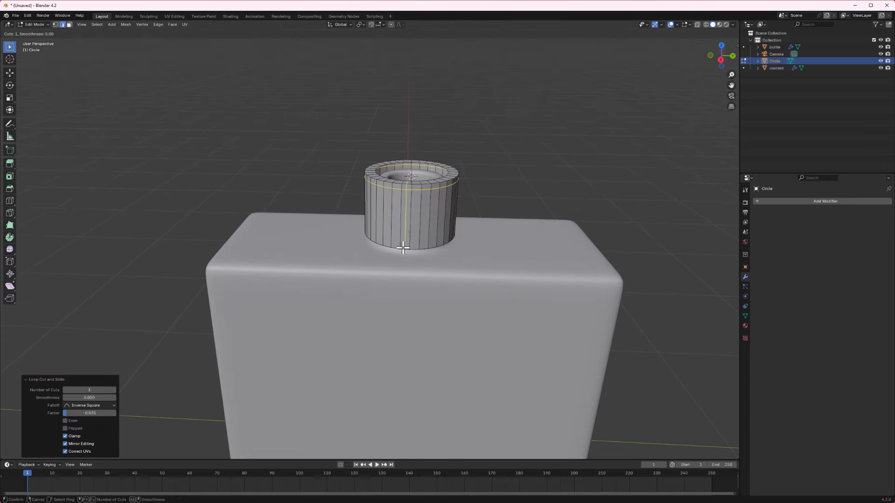
{"action": "key", "text": "Escape"}
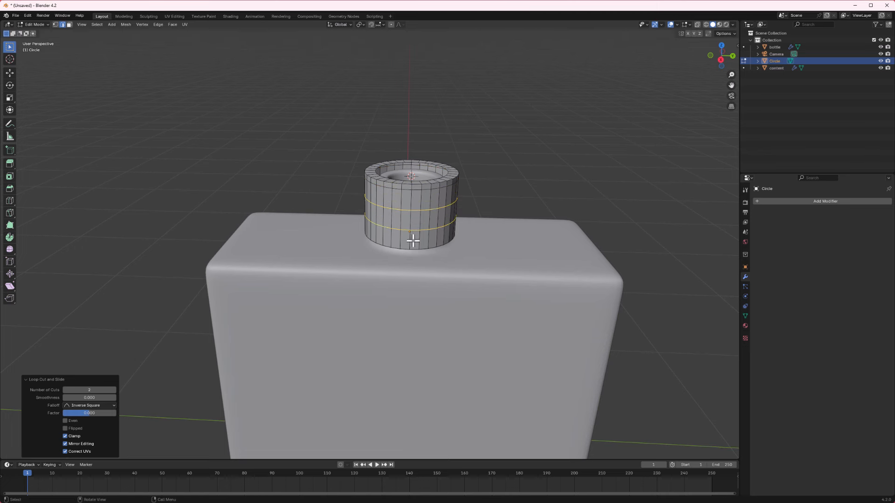
- Return to Object Mode, shade the cap smooth and give it a level 2 Subdivision modifier
{"action": "key", "text": "Tab"}
{"action": "right_click", "coordinate": [408, 198]}
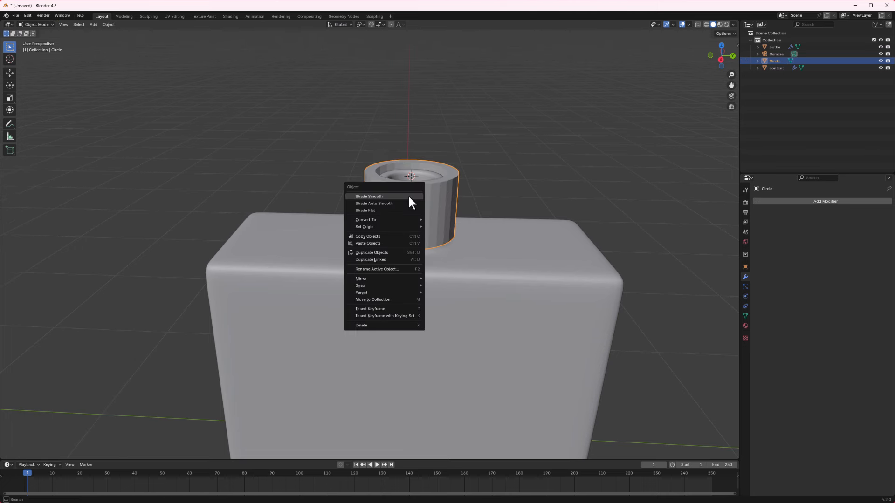
{"action": "left_click", "coordinate": [385, 197]}
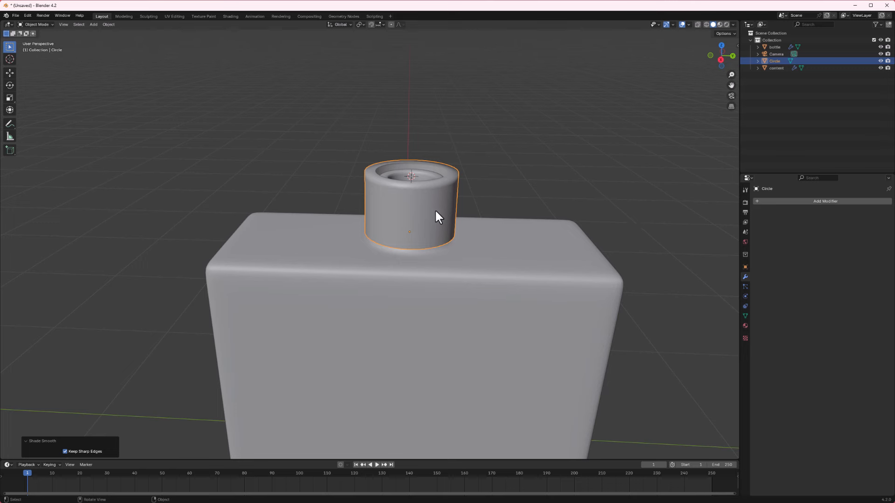
{"action": "key", "text": "ctrl+2"}
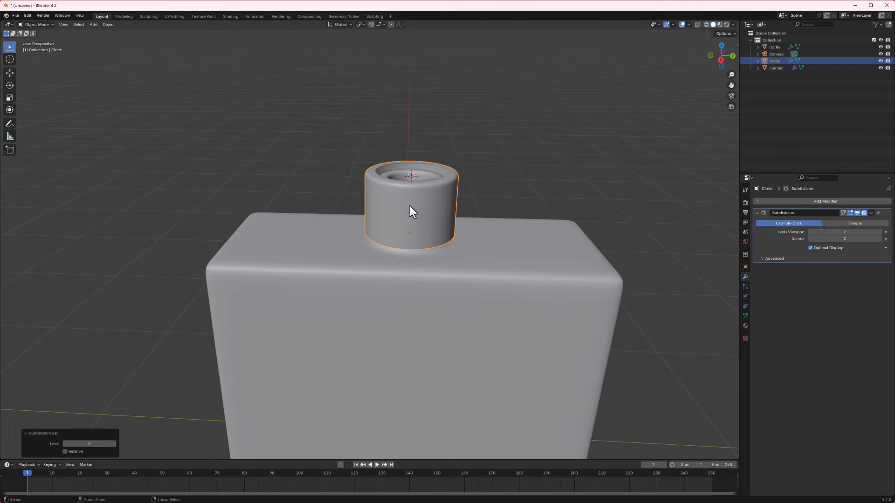
- Isolate the cap in local view and extrude all its faces along normals by about -0.011 m for wall thickness
{"action": "middle_click_drag", "start_coordinate": [413, 216], "coordinate": [382, 193]}
{"action": "scroll", "coordinate": [383, 193], "scroll_direction": "up", "scroll_amount": 1}
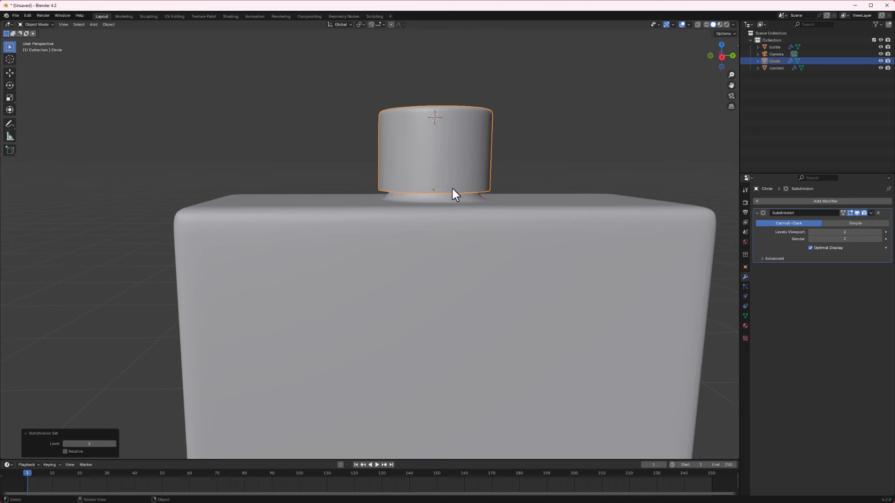
{"action": "key", "text": "KP_Divide"}
{"action": "middle_click_drag", "start_coordinate": [393, 164], "coordinate": [410, 235]}
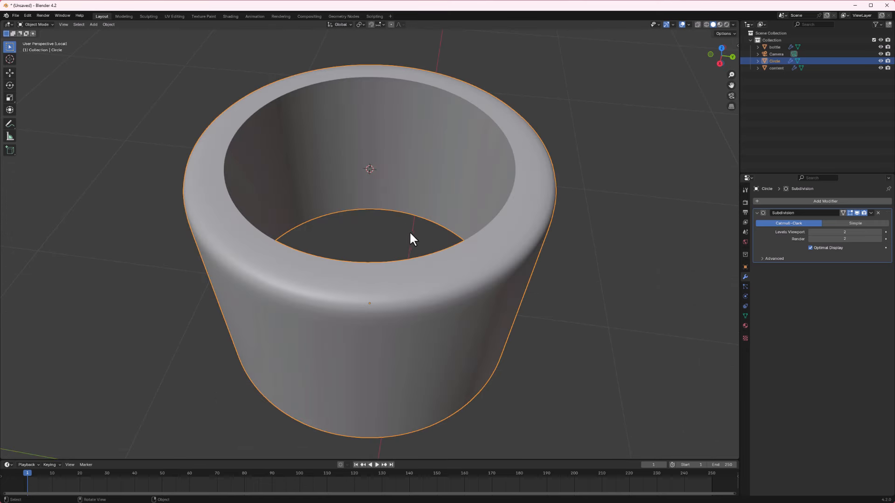
{"action": "key", "text": "Tab"}
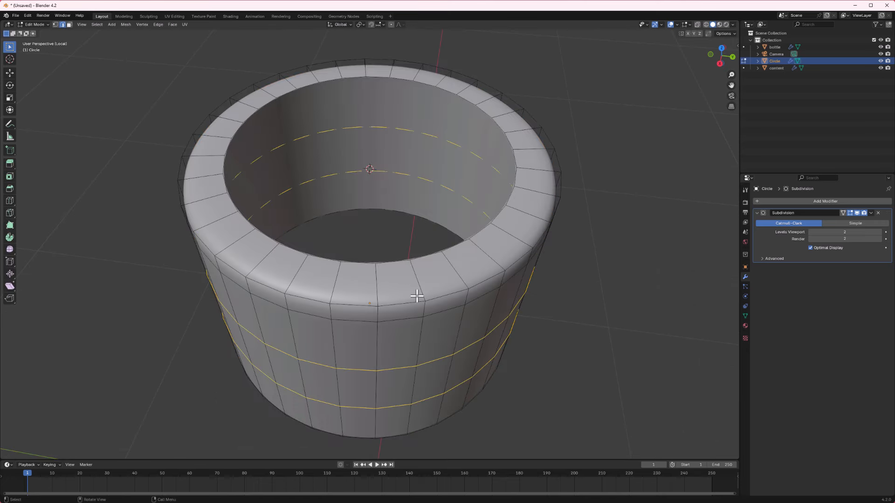
{"action": "key", "text": "a"}
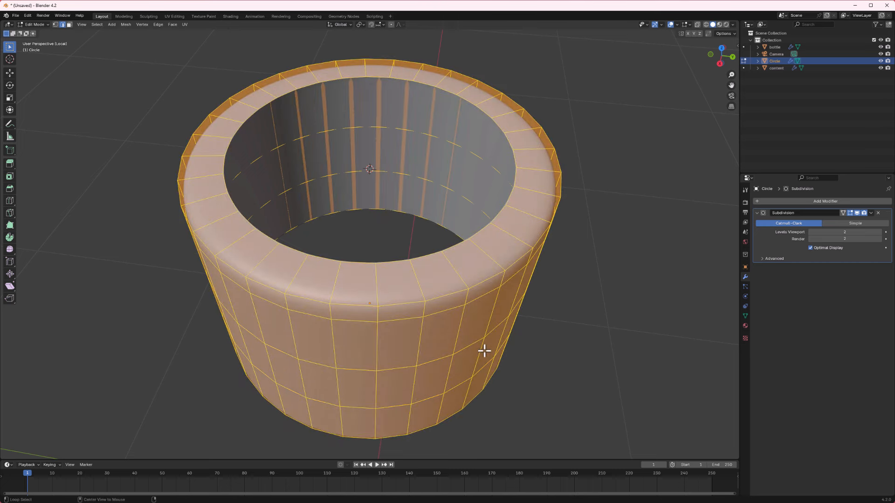
{"action": "key", "text": "alt+e"}
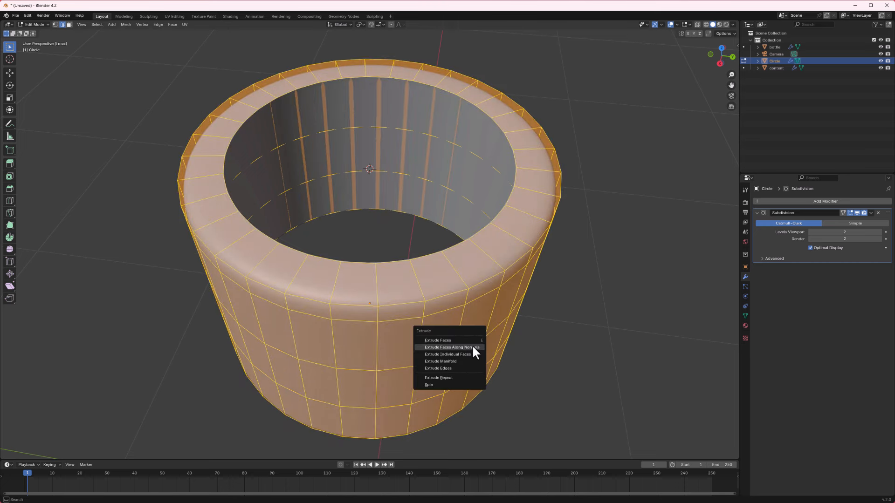
{"action": "left_click", "coordinate": [472, 347]}
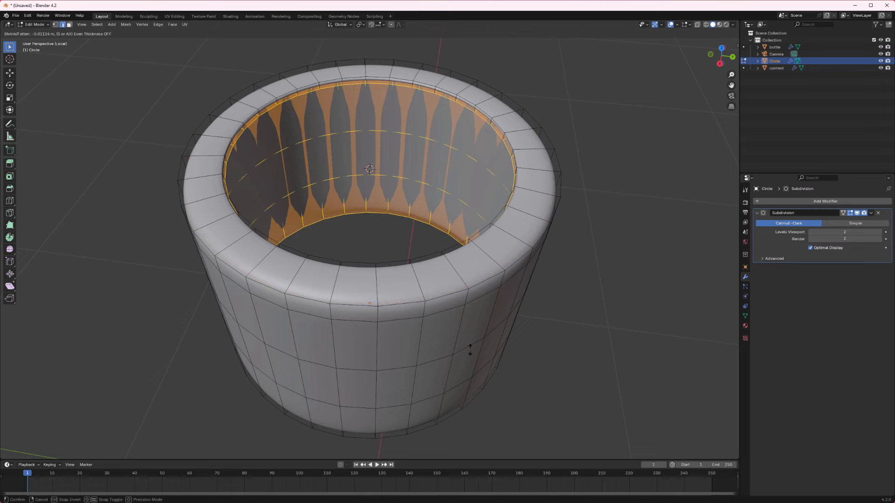
{"action": "left_click", "coordinate": [466, 356]}
- Add one edge loop close to the cap's bottom edge on the outer wall and another on the inner wall, with slide factors about 0.794 and 0.748
{"action": "middle_click_drag", "start_coordinate": [355, 261], "coordinate": [372, 320]}
{"action": "key", "text": "ctrl+r"}
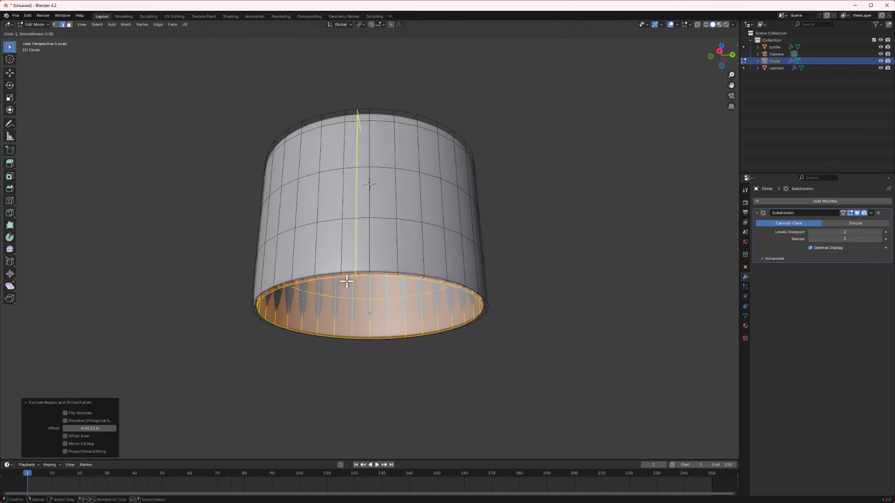
{"action": "left_click", "coordinate": [321, 261]}
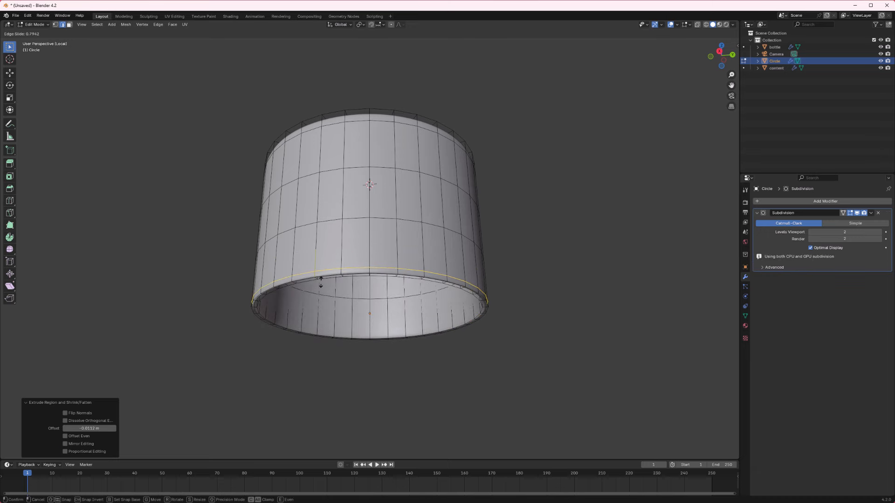
{"action": "left_click", "coordinate": [321, 282]}
{"action": "key", "text": "ctrl+r"}
{"action": "left_click", "coordinate": [313, 321]}
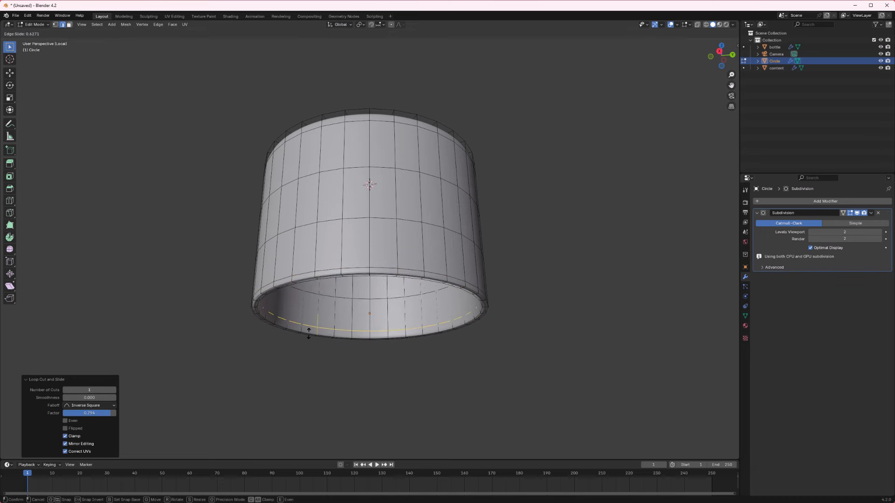
{"action": "left_click", "coordinate": [306, 329]}
{"action": "middle_click_drag", "start_coordinate": [264, 297], "coordinate": [270, 251]}
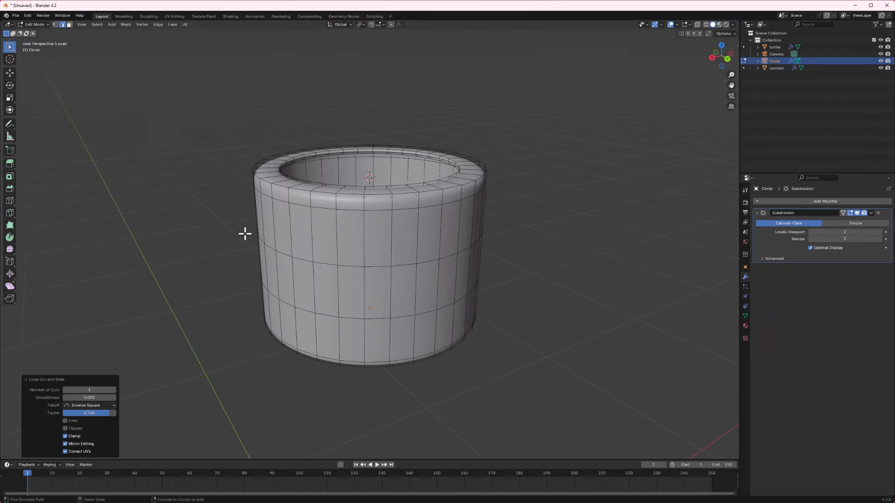
{"action": "key", "text": "ctrl+r"}
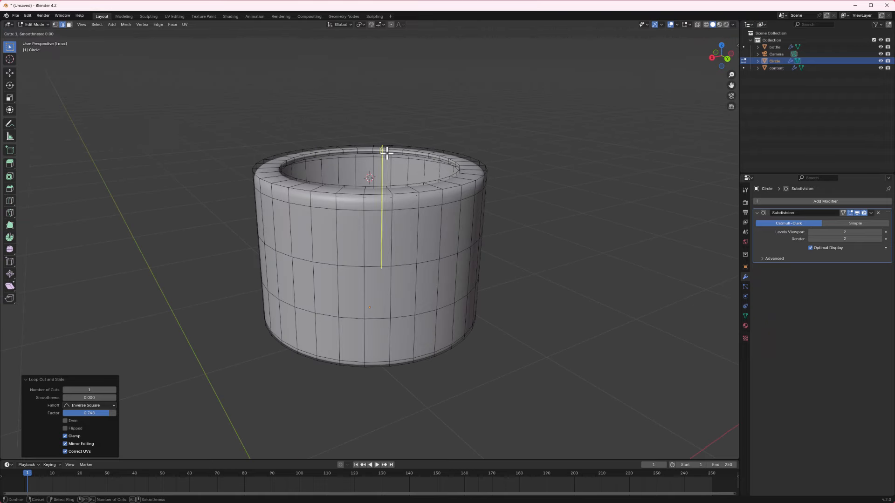
{"action": "right_click", "coordinate": [386, 151]}
{"action": "key", "text": "Tab"}
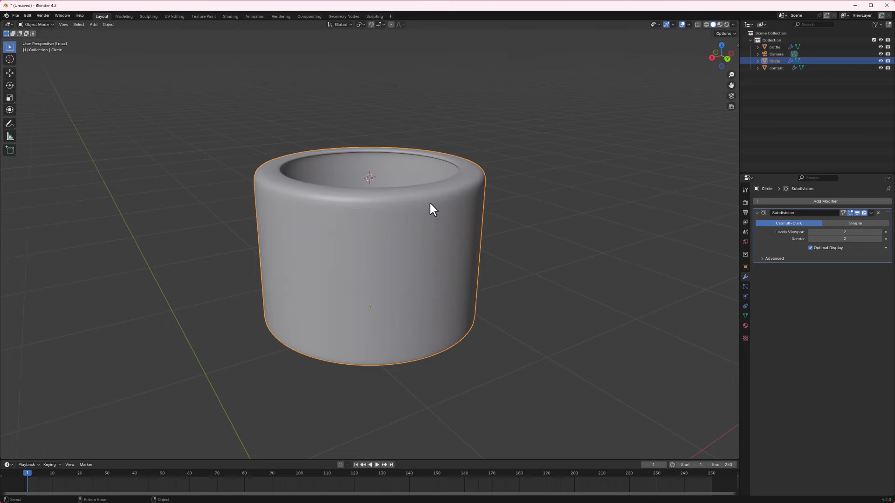
{"action": "middle_click_drag", "start_coordinate": [429, 203], "coordinate": [259, 205]}
{"action": "key", "text": "Tab"}
- Add an edge loop close to the rim's inner edge with an edge slide of about -0.98, and return to Object Mode
{"action": "key", "text": "ctrl+r"}
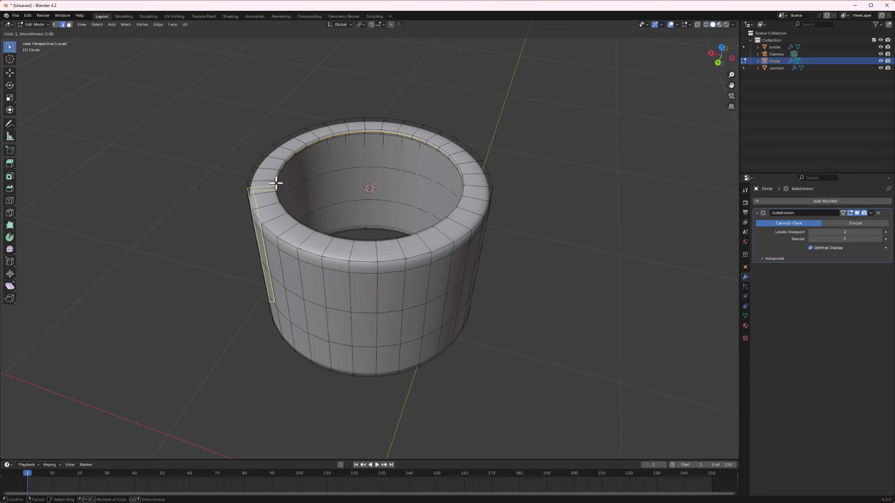
{"action": "left_click", "coordinate": [274, 172]}
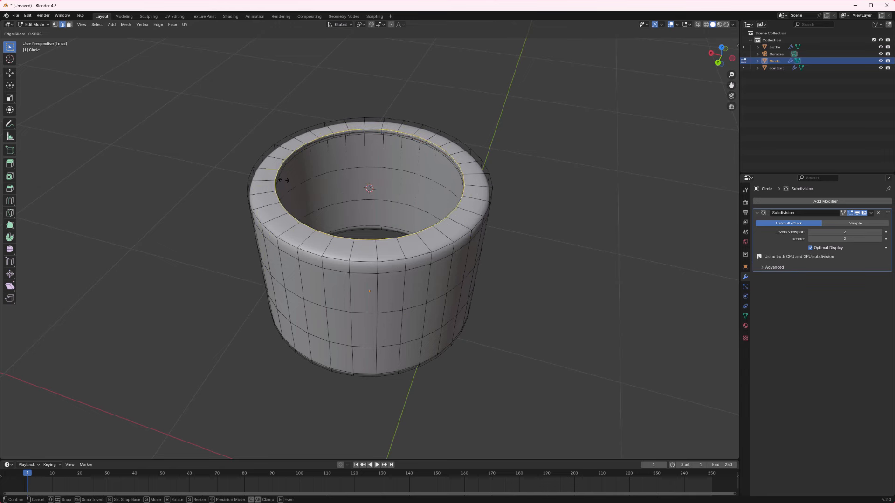
{"action": "left_click", "coordinate": [284, 180]}
{"action": "key", "text": "Tab"}
{"action": "middle_click_drag", "start_coordinate": [305, 197], "coordinate": [426, 169]}
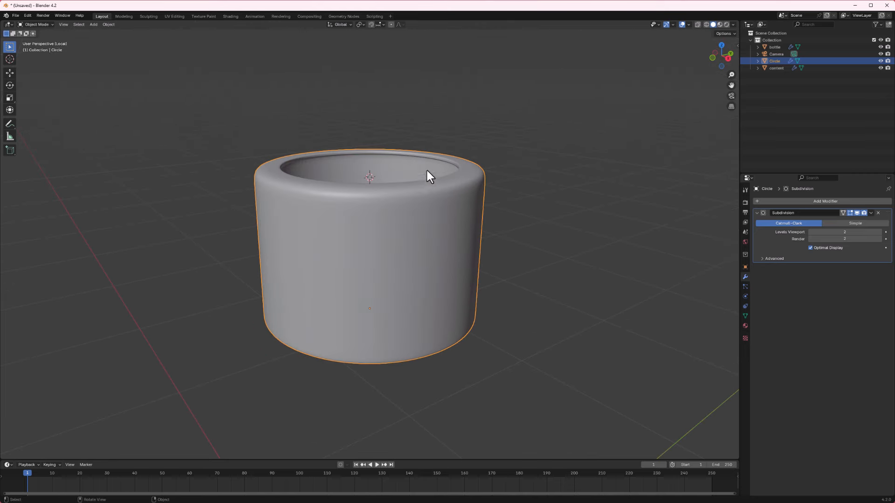
- Leave local view to bring the bottle back and inspect how the cap sits around the neck
{"action": "key", "text": "KP_Divide"}
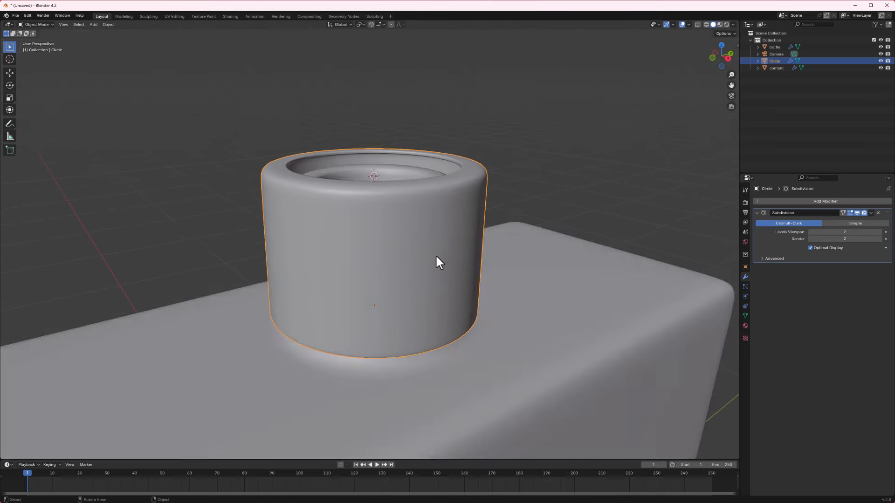
{"action": "middle_click_drag", "start_coordinate": [437, 256], "coordinate": [454, 158]}
{"action": "scroll", "coordinate": [455, 205], "scroll_direction": "down", "scroll_amount": 3}
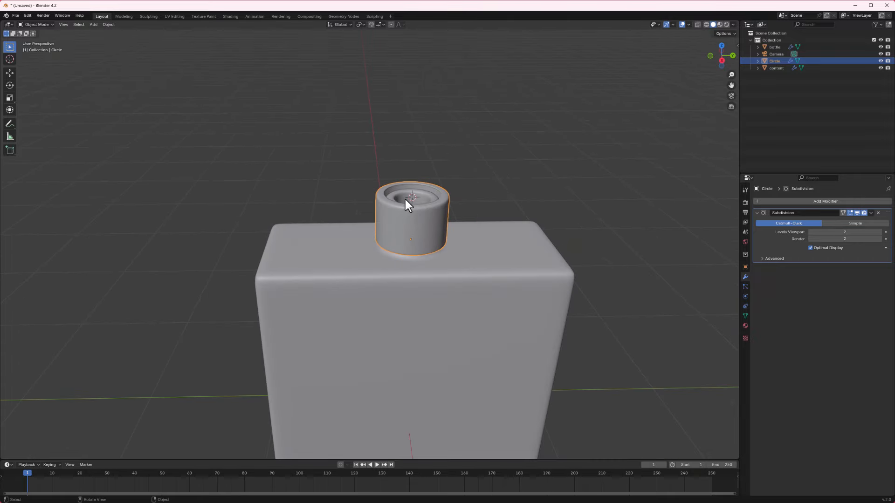
{"action": "scroll", "coordinate": [402, 195], "scroll_direction": "up", "scroll_amount": 2}
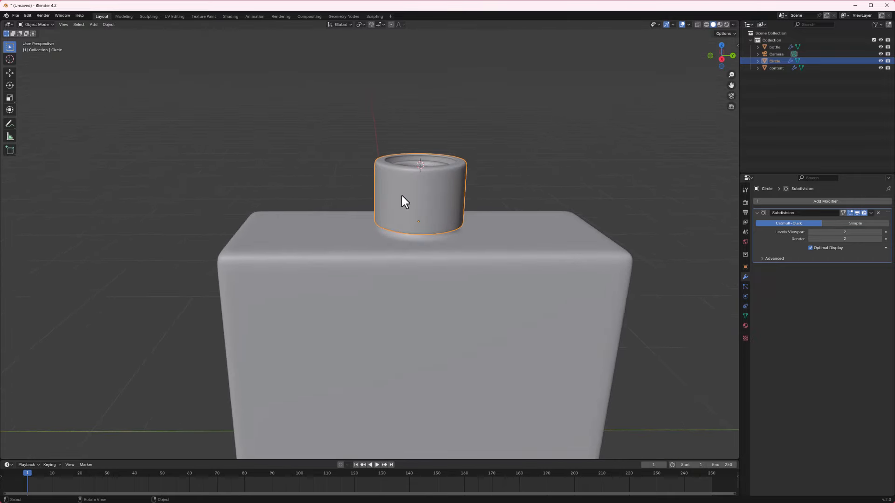
{"action": "middle_click_drag", "start_coordinate": [402, 196], "coordinate": [405, 283], "text": "shift"}
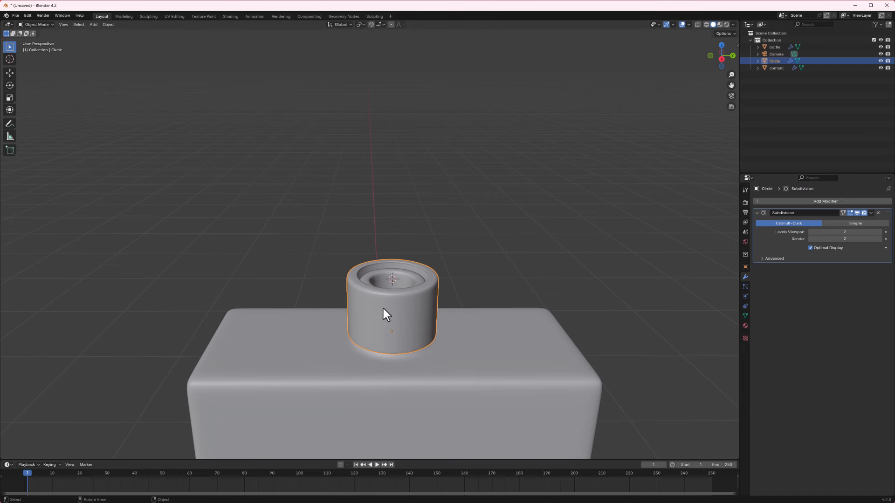
- Duplicate the edge loop at the cap rim's inner edge in place, separate it into its own object and return to Object Mode
{"action": "key", "text": "Tab"}
{"action": "scroll", "coordinate": [368, 286], "scroll_direction": "up", "scroll_amount": 4}
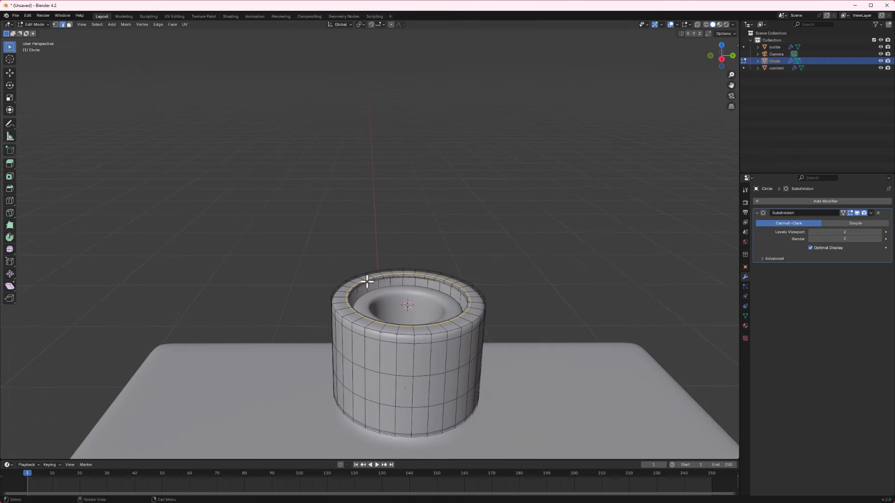
{"action": "middle_click_drag", "start_coordinate": [381, 283], "coordinate": [390, 279]}
{"action": "left_click", "coordinate": [411, 270]}
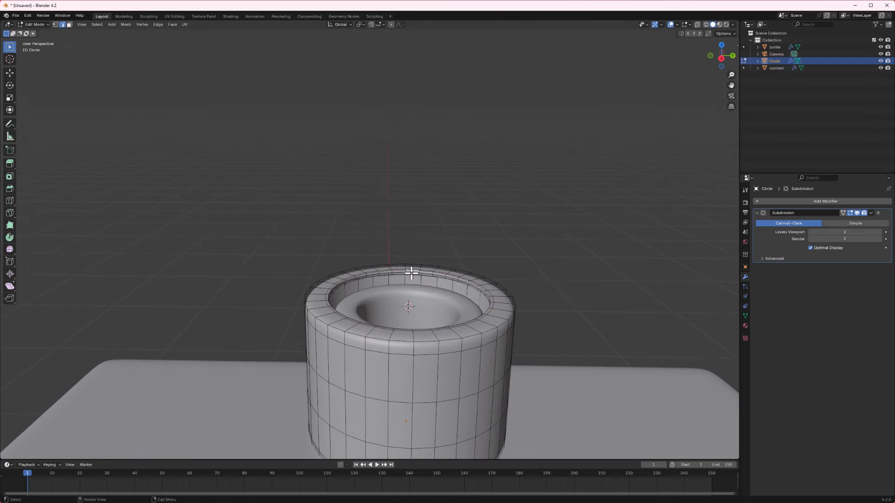
{"action": "left_click", "coordinate": [411, 273], "text": "alt"}
{"action": "key", "text": "shift+d"}
{"action": "right_click", "coordinate": [498, 235]}
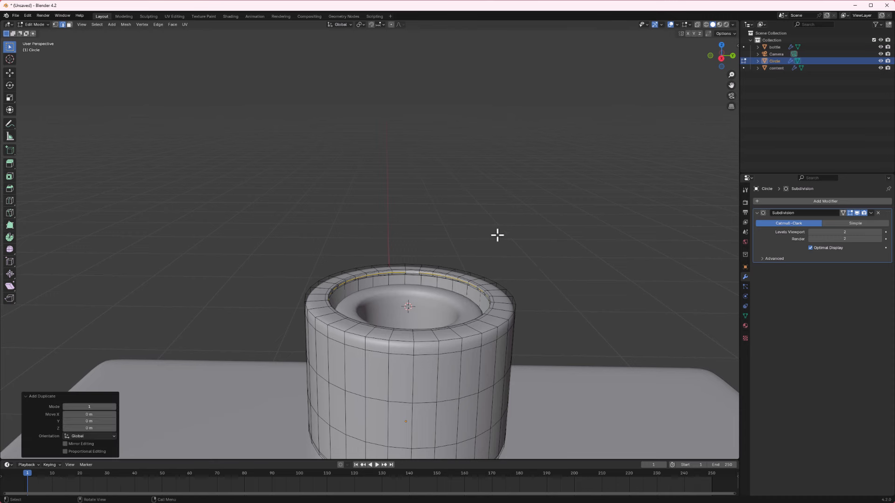
{"action": "key", "text": "p"}
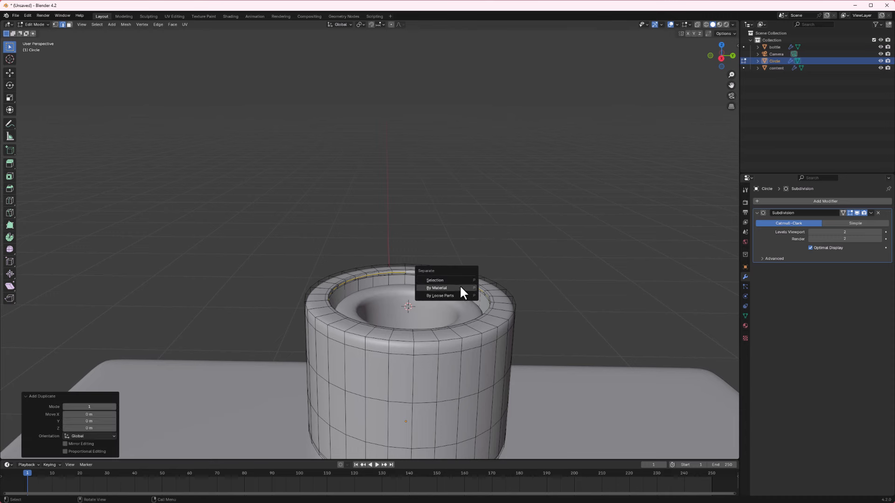
{"action": "left_click", "coordinate": [460, 280]}
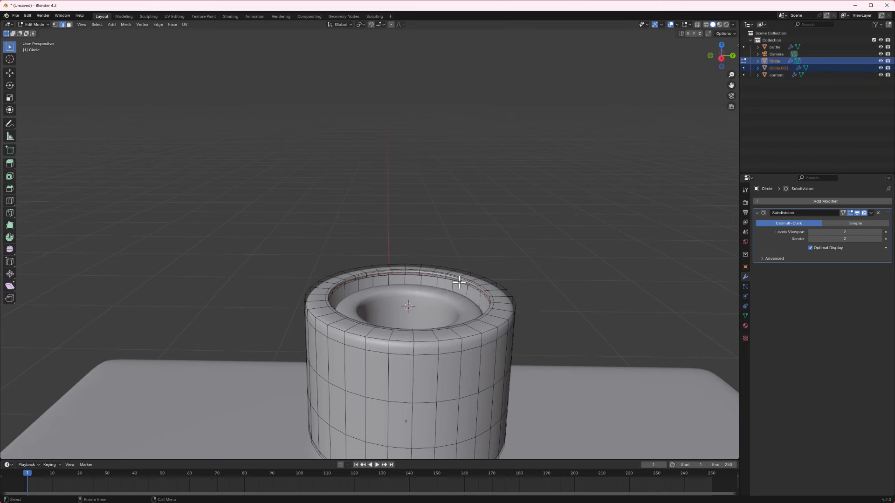
{"action": "key", "text": "Tab"}
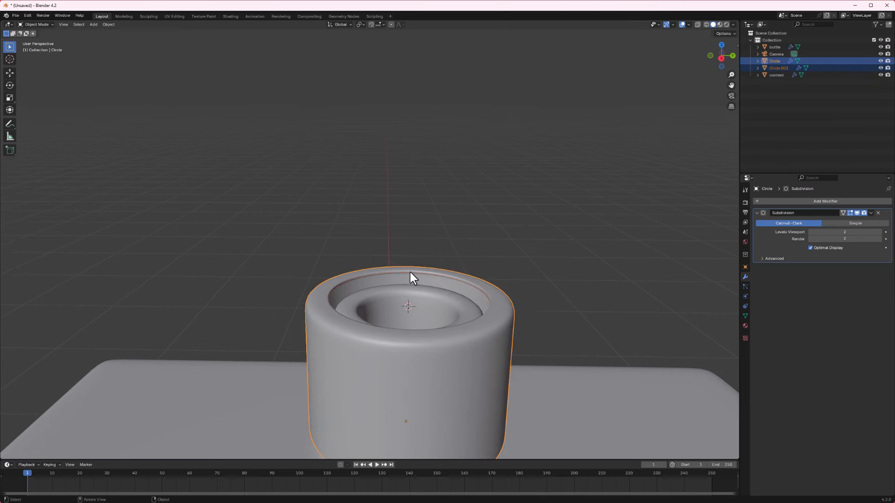
- Rename the ring-shaped cap object as cap 1 and the separated edge loop object as cap 2
{"action": "left_click", "coordinate": [410, 272]}
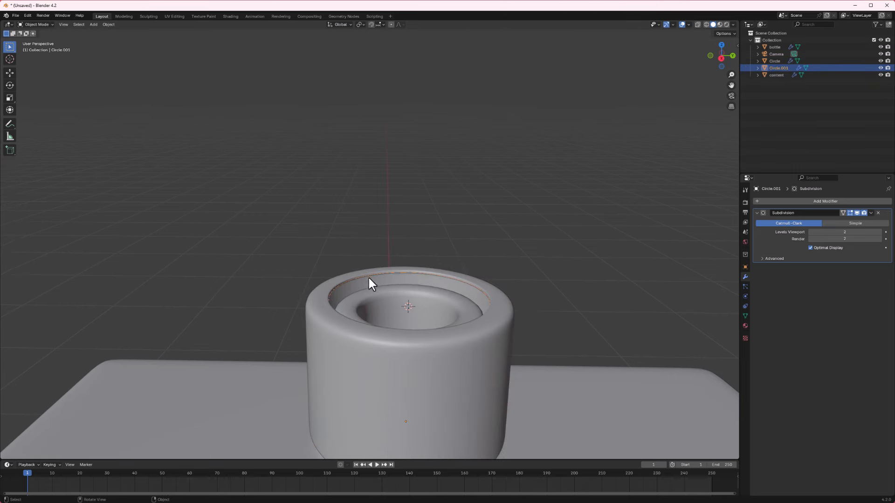
{"action": "left_click", "coordinate": [448, 392]}
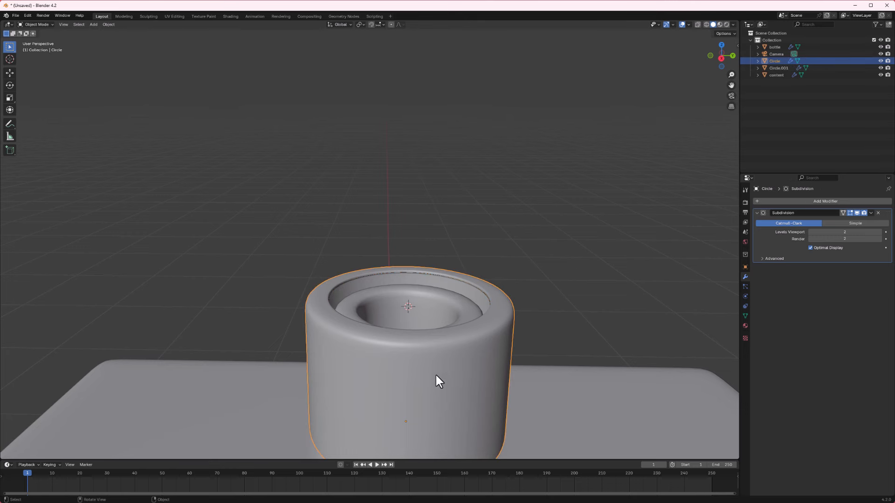
{"action": "double_click", "coordinate": [776, 61]}
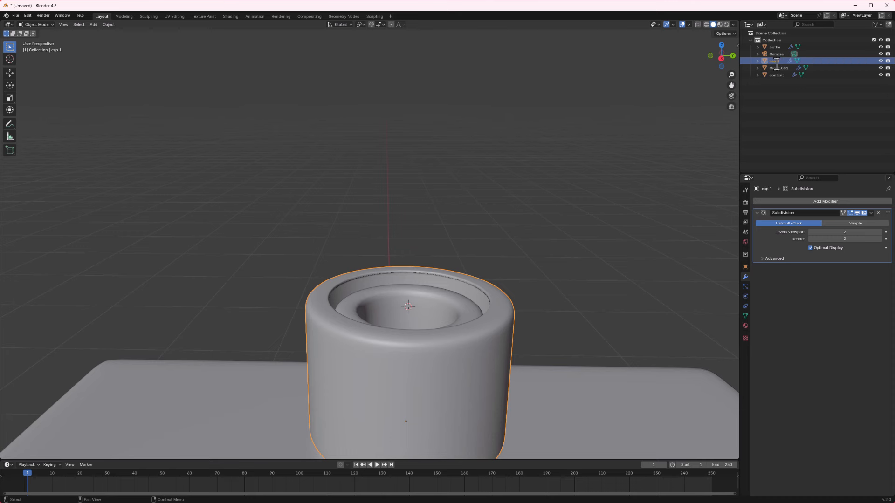
{"action": "key", "text": "Return"}
{"action": "left_click", "coordinate": [779, 68]}
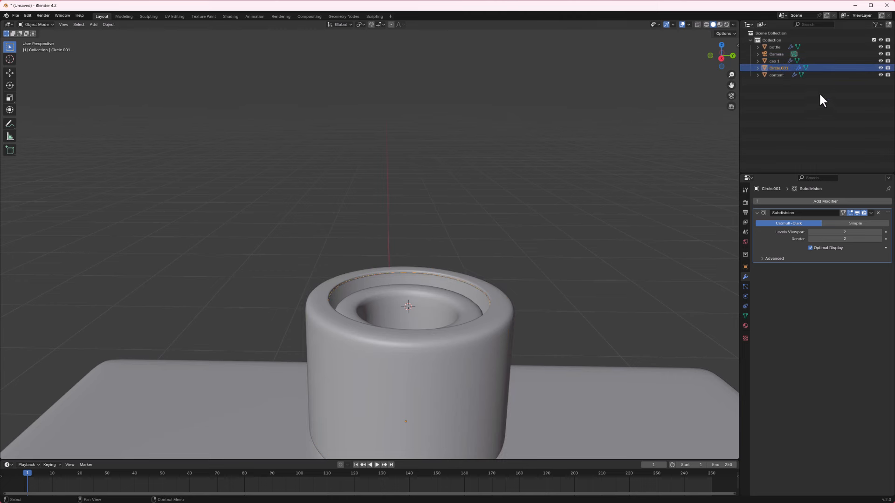
{"action": "double_click", "coordinate": [782, 68]}
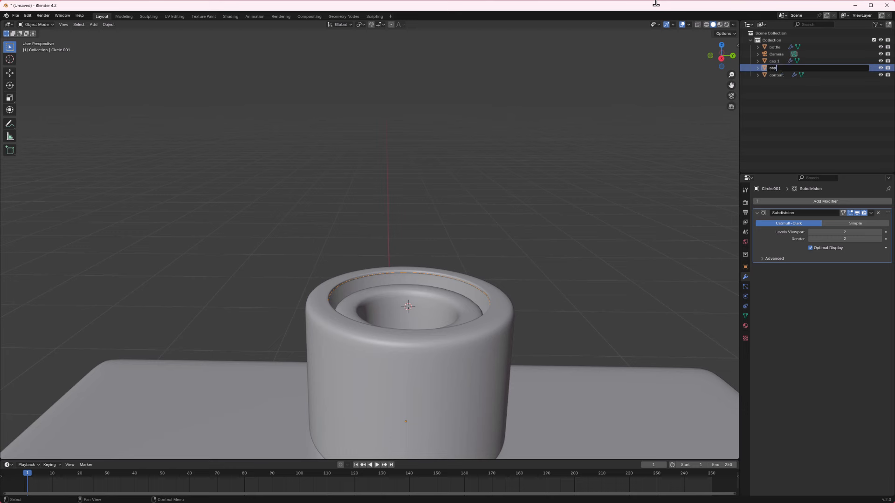
{"action": "key", "text": "Return"}
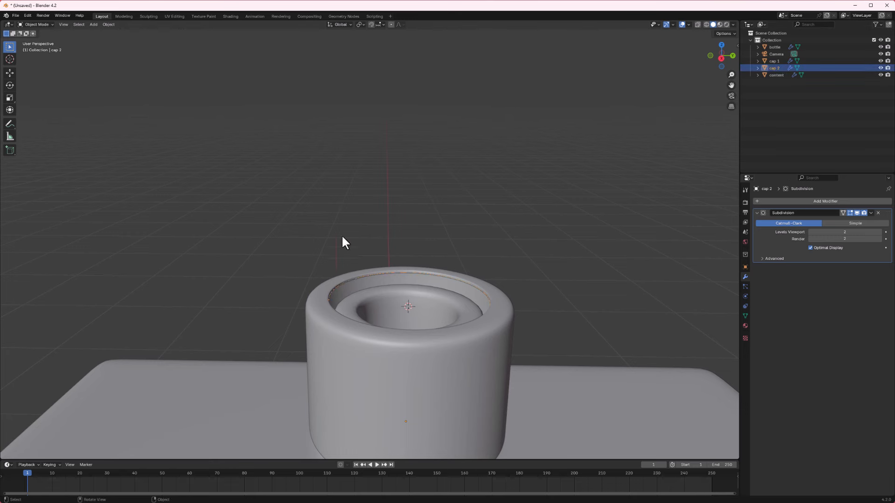
- Select the cap 2 edge loop in Edit Mode and move it down about 0.016 m along Z
{"action": "key", "text": "Tab"}
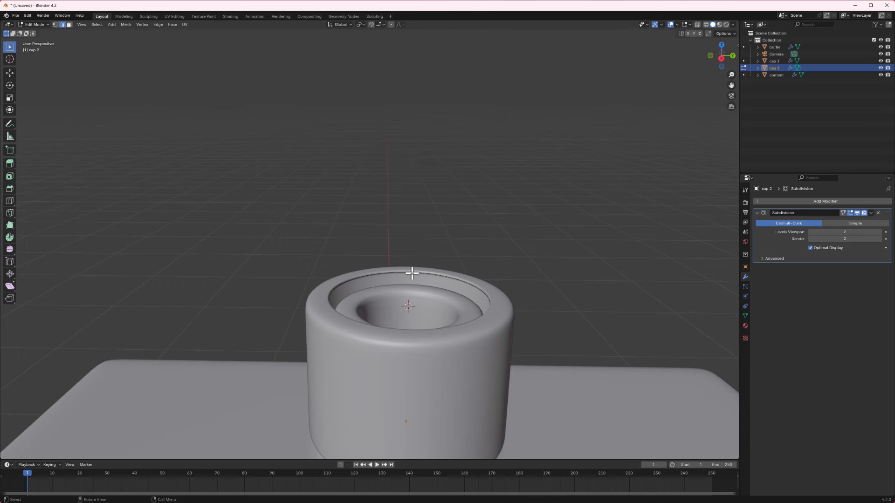
{"action": "right_click", "coordinate": [411, 273]}
{"action": "key", "text": "Escape"}
{"action": "left_click", "coordinate": [452, 283], "text": "alt"}
{"action": "scroll", "coordinate": [408, 313], "scroll_direction": "down", "scroll_amount": 3}
{"action": "key", "text": "z"}
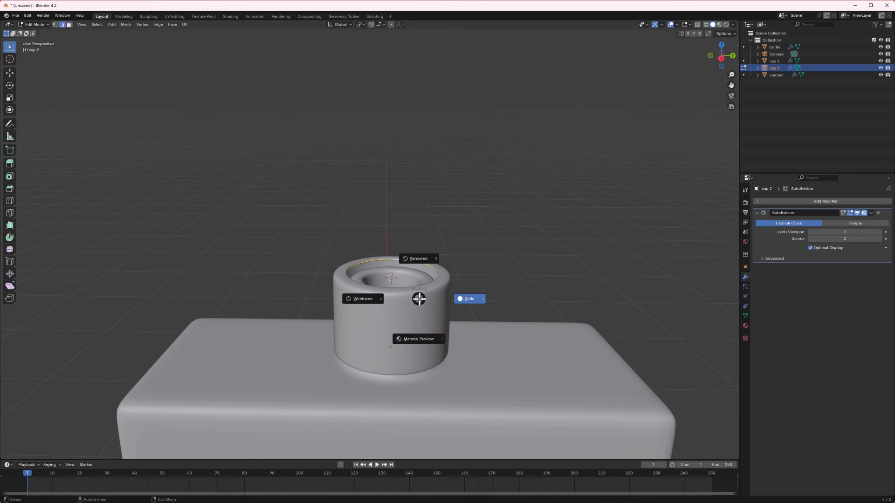
{"action": "key", "text": "g"}
{"action": "key", "text": "z"}
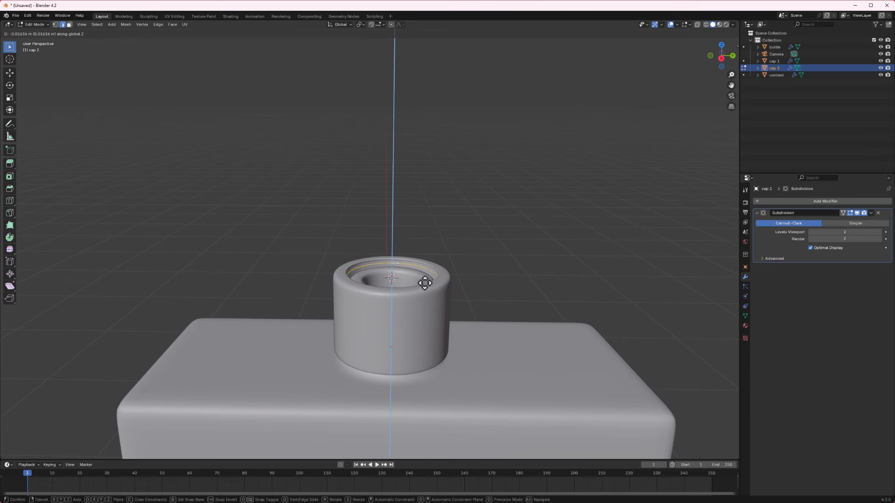
{"action": "left_click", "coordinate": [424, 283]}
- Extrude the cap 2 edge loop upward along Z by about 0.253 m to form a cylindrical wall
{"action": "middle_click_drag", "start_coordinate": [425, 284], "coordinate": [422, 279]}
{"action": "middle_click_drag", "start_coordinate": [408, 246], "coordinate": [406, 310]}
{"action": "key", "text": "e"}
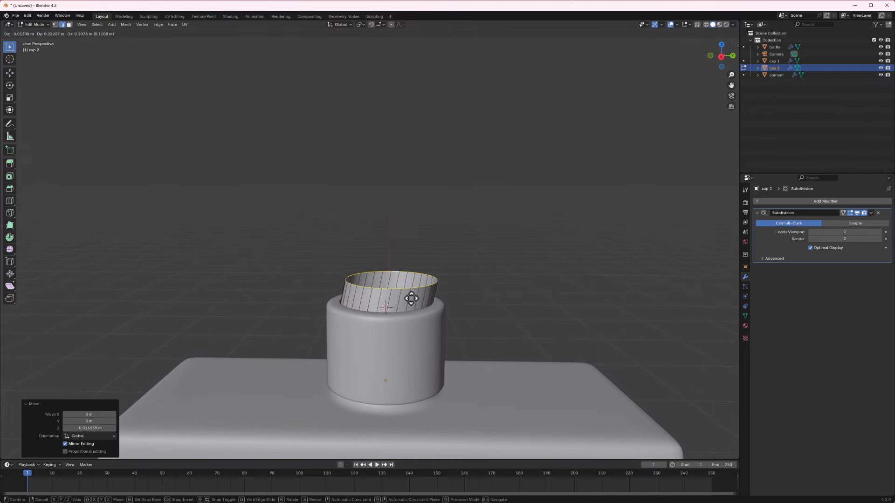
{"action": "key", "text": "z"}
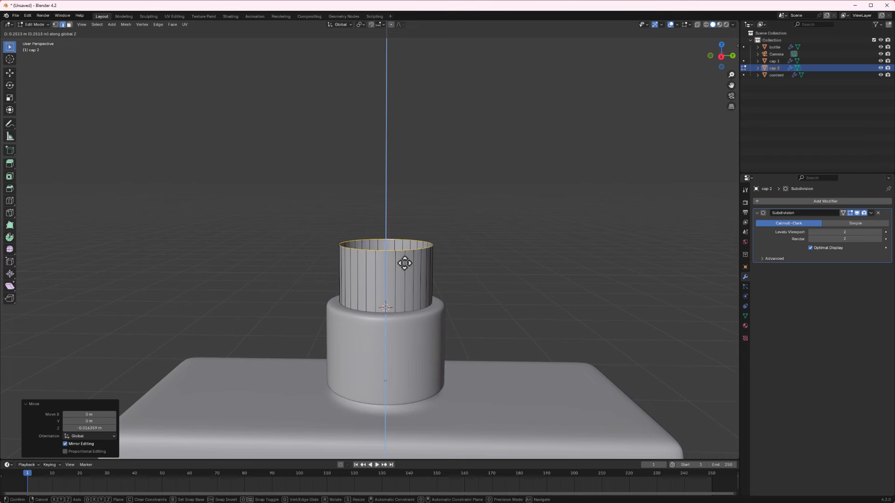
{"action": "left_click", "coordinate": [404, 260]}
{"action": "scroll", "coordinate": [403, 304], "scroll_direction": "up", "scroll_amount": 4}
{"action": "scroll", "coordinate": [402, 304], "scroll_direction": "down", "scroll_amount": 4}
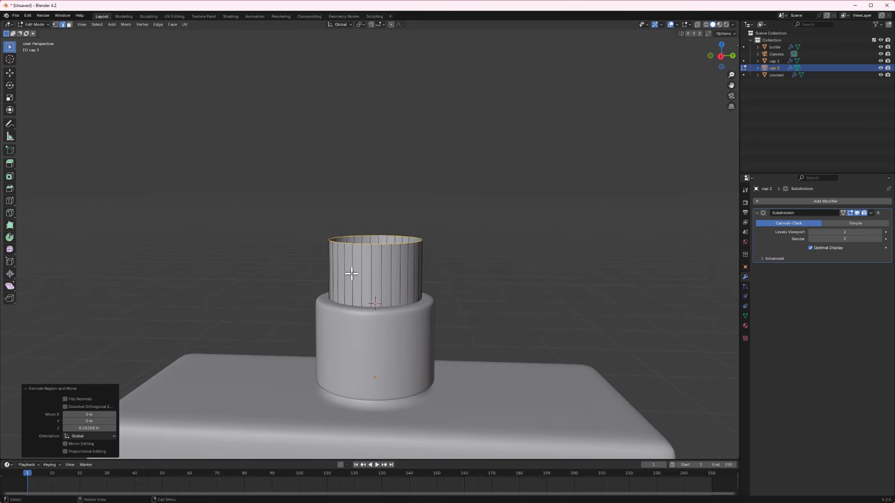
{"action": "scroll", "coordinate": [413, 254], "scroll_direction": "up", "scroll_amount": 1}
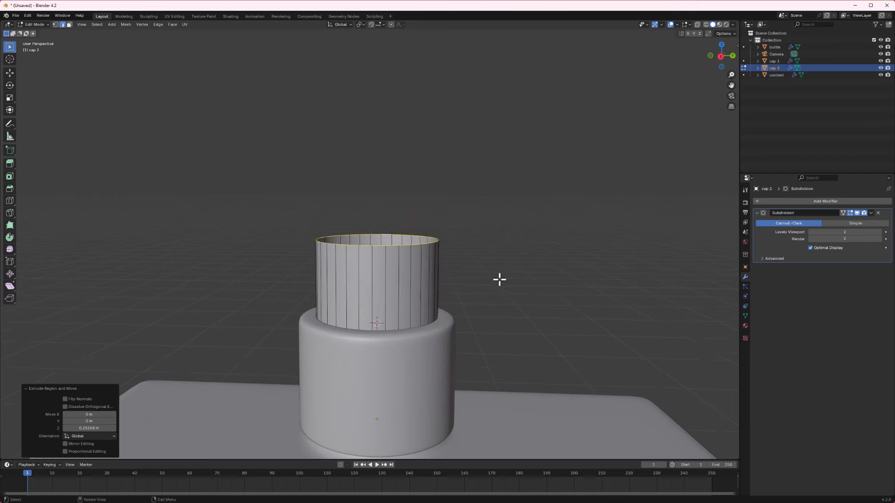
- Extrude the cylinder's top edge inward three times, scaling by about 0.892, 0.475 and 0.616, to nearly cover the top
{"action": "key", "text": "e"}
{"action": "key", "text": "s"}
{"action": "left_click", "coordinate": [481, 275]}
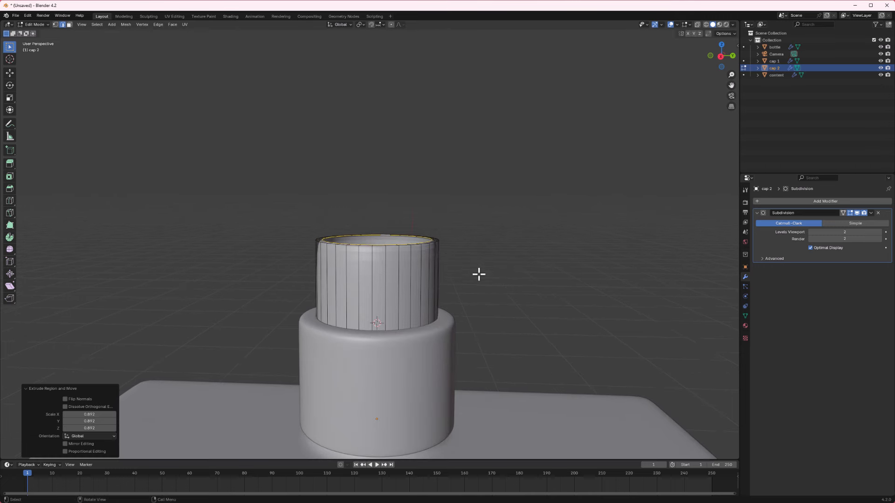
{"action": "key", "text": "e"}
{"action": "key", "text": "s"}
{"action": "left_click", "coordinate": [425, 256]}
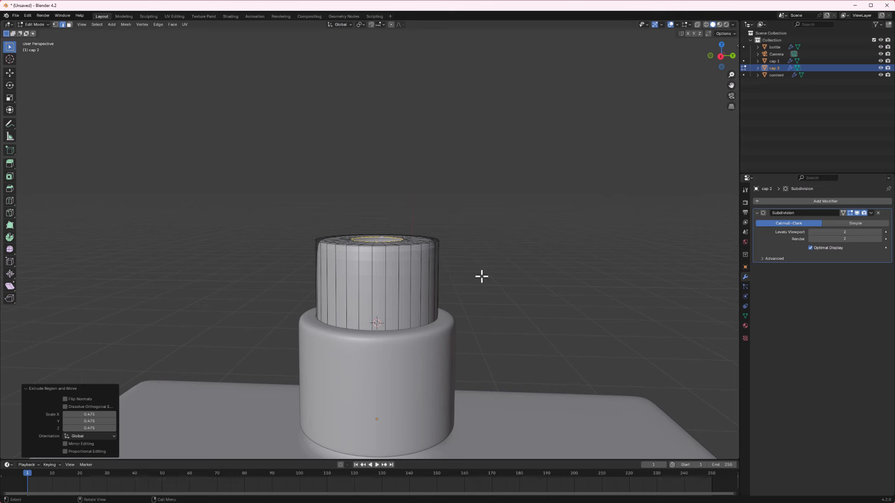
{"action": "key", "text": "e"}
{"action": "key", "text": "s"}
{"action": "left_click", "coordinate": [447, 264]}
{"action": "middle_click_drag", "start_coordinate": [446, 265], "coordinate": [372, 275]}
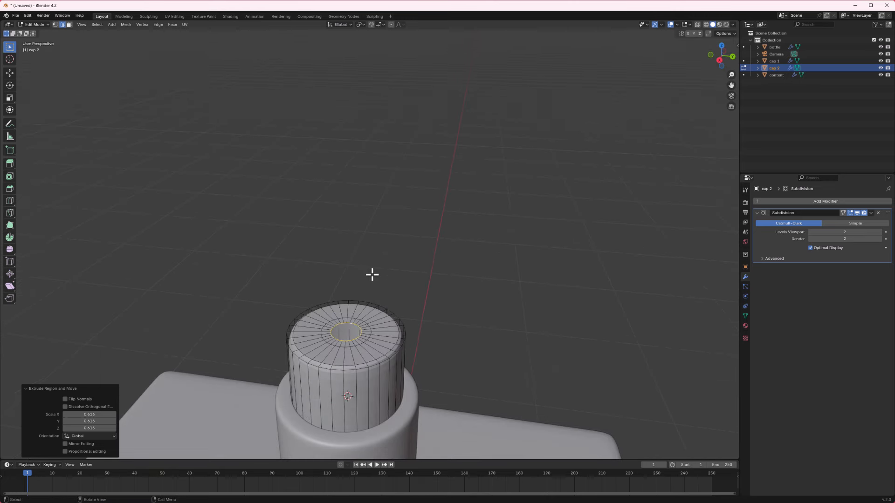
- Lower the innermost edge loop on top of cap 2 by about 0.004 m along Z and fill the remaining hole
{"action": "scroll", "coordinate": [321, 403], "scroll_direction": "up", "scroll_amount": 2}
{"action": "key", "text": "e"}
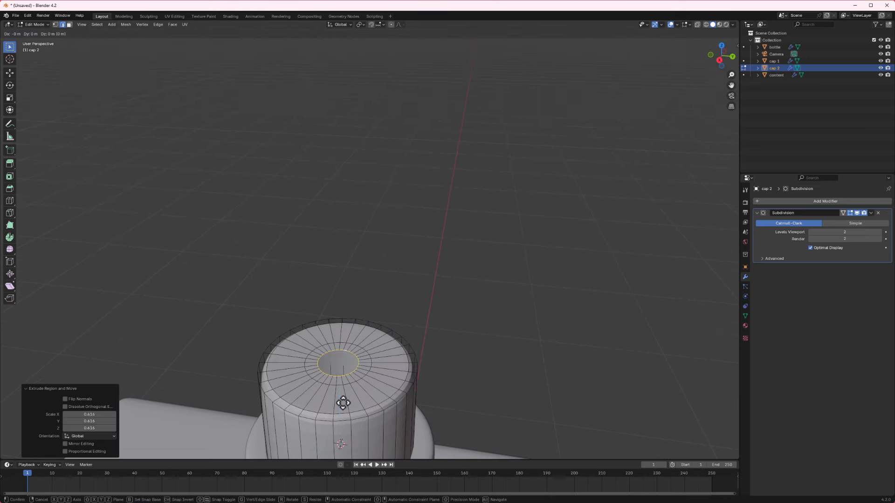
{"action": "key", "text": "z"}
{"action": "left_click", "coordinate": [349, 406]}
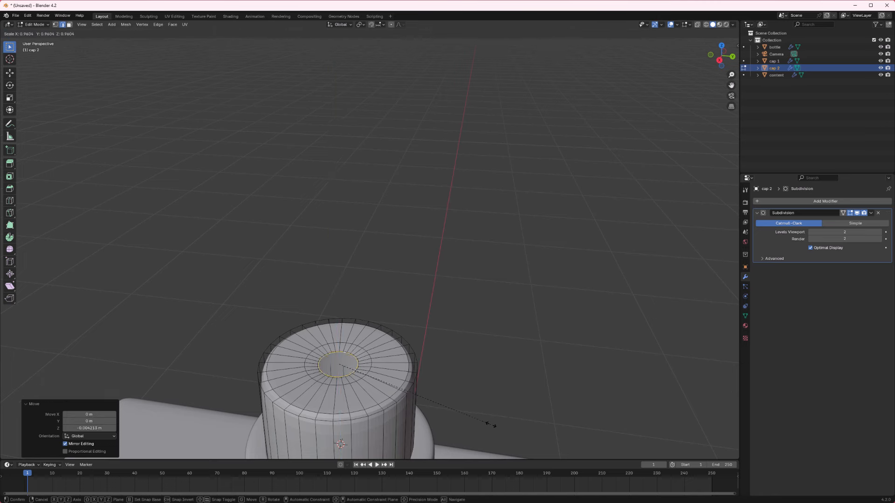
{"action": "key", "text": "f"}
{"action": "middle_click_drag", "start_coordinate": [429, 396], "coordinate": [395, 341]}
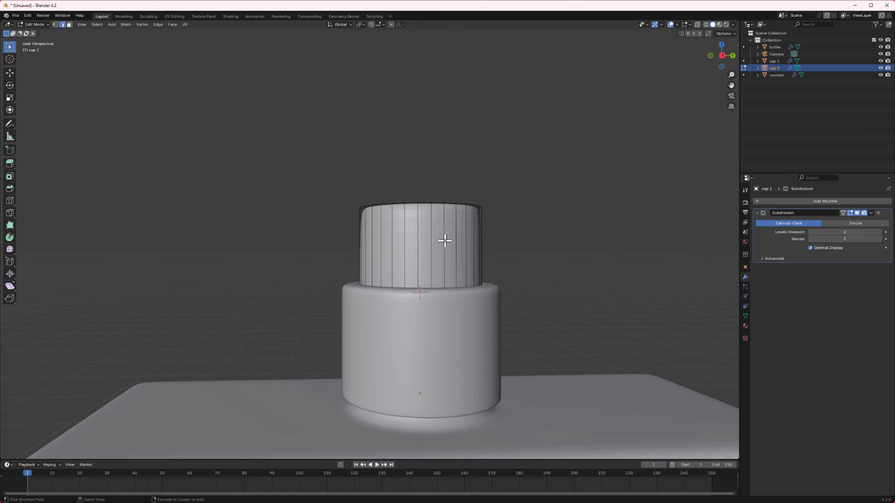
- Add a loop cut around the cap 2 wall close to its top rim to sharpen the edge, and check it in Object Mode
{"action": "key", "text": "ctrl+r"}
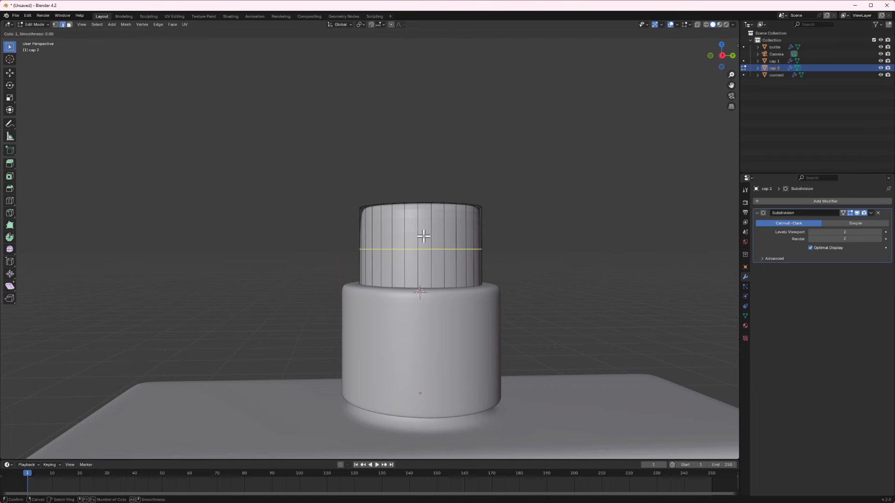
{"action": "left_click", "coordinate": [422, 230]}
{"action": "left_click", "coordinate": [442, 195]}
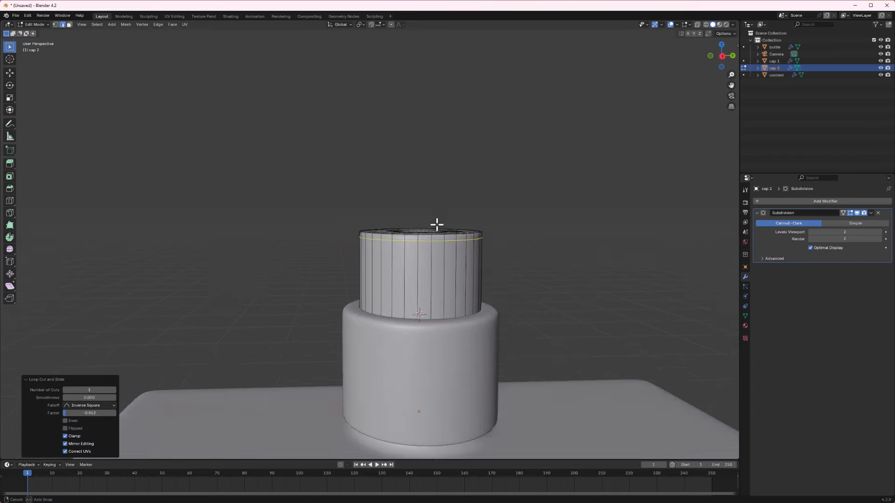
{"action": "middle_click_drag", "start_coordinate": [435, 224], "coordinate": [438, 261]}
{"action": "key", "text": "Tab"}
{"action": "scroll", "coordinate": [460, 340], "scroll_direction": "down", "scroll_amount": 3}
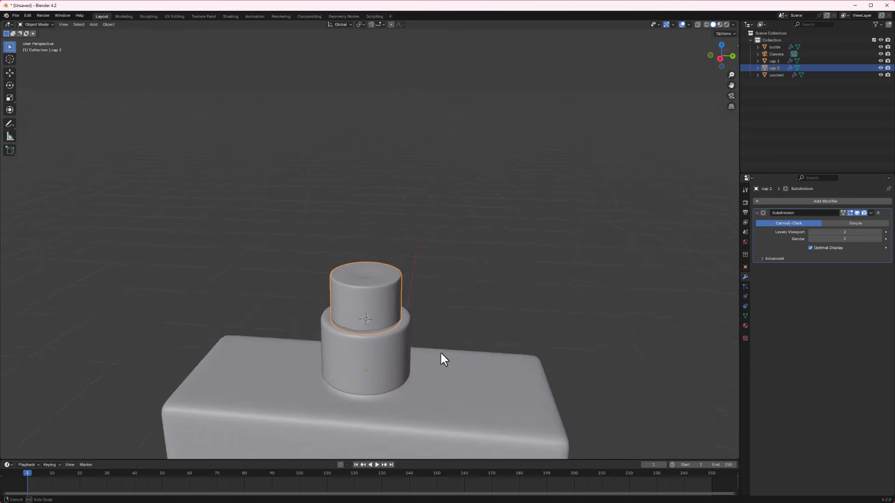
{"action": "middle_click_drag", "start_coordinate": [439, 351], "coordinate": [331, 283]}
{"action": "scroll", "coordinate": [362, 278], "scroll_direction": "up", "scroll_amount": 2}
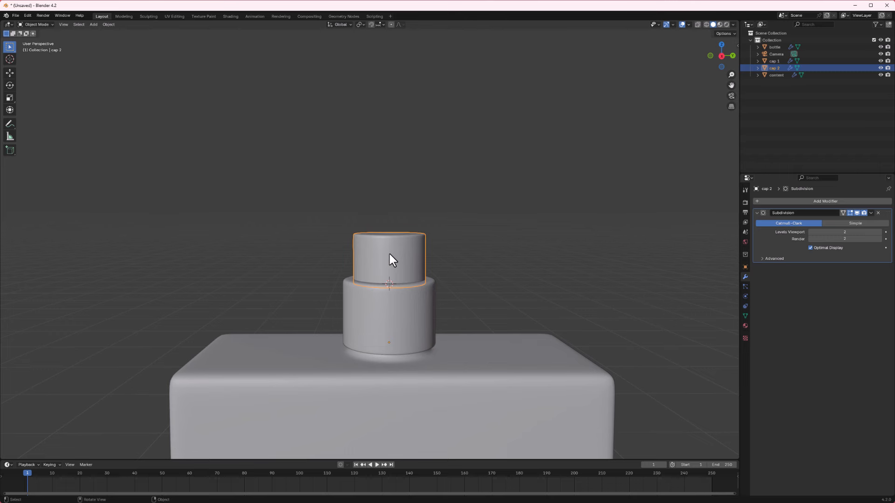
- Add one centred loop cut around the cap 2 wall in Edit Mode and two evenly spaced cuts in the section above it
{"action": "key", "text": "Tab"}
{"action": "scroll", "coordinate": [390, 258], "scroll_direction": "up", "scroll_amount": 3}
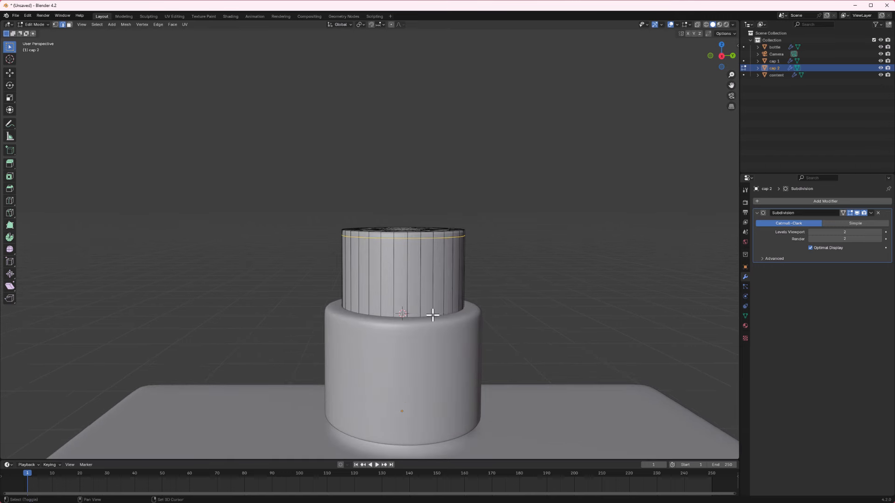
{"action": "middle_click_drag", "start_coordinate": [432, 314], "coordinate": [418, 278], "text": "shift"}
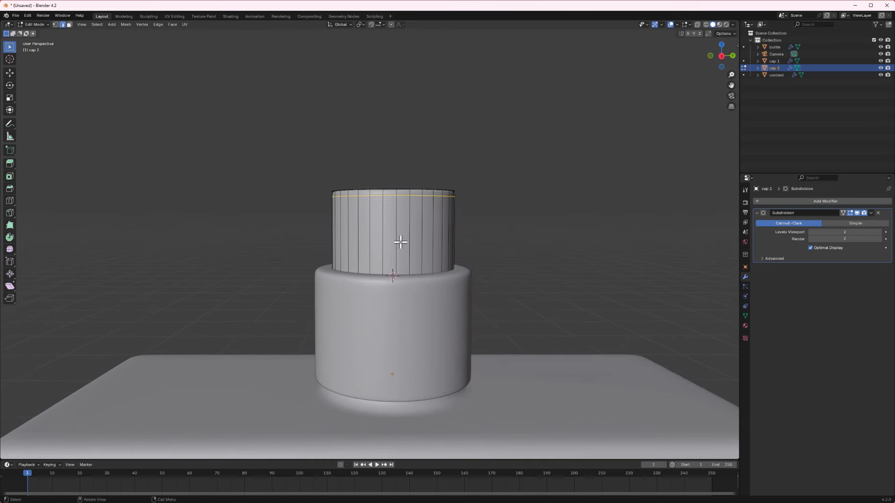
{"action": "key", "text": "ctrl+r"}
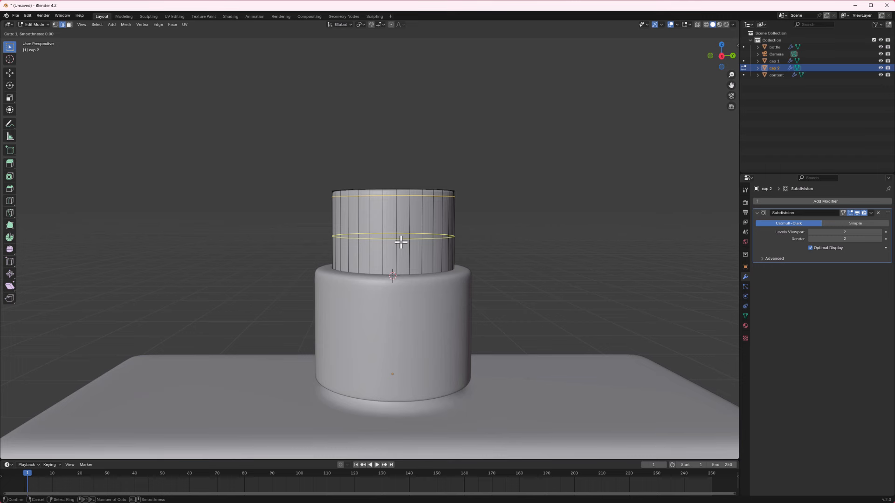
{"action": "left_click", "coordinate": [401, 242]}
{"action": "right_click", "coordinate": [400, 242]}
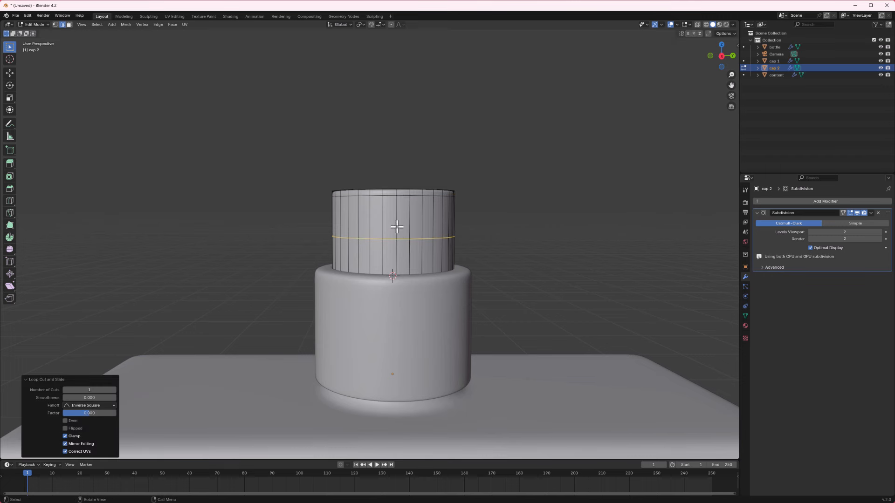
{"action": "key", "text": "ctrl+r"}
{"action": "scroll", "coordinate": [386, 215], "scroll_direction": "up", "scroll_amount": 1}
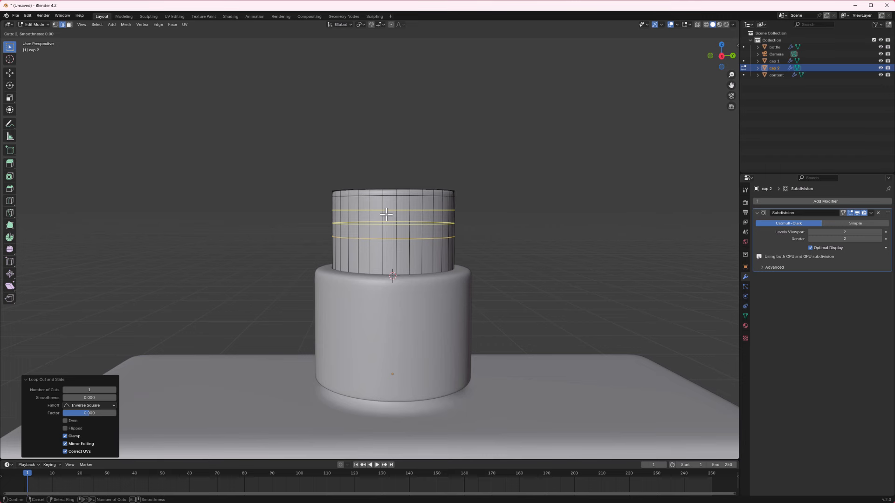
{"action": "left_click", "coordinate": [387, 214]}
{"action": "right_click", "coordinate": [386, 214]}
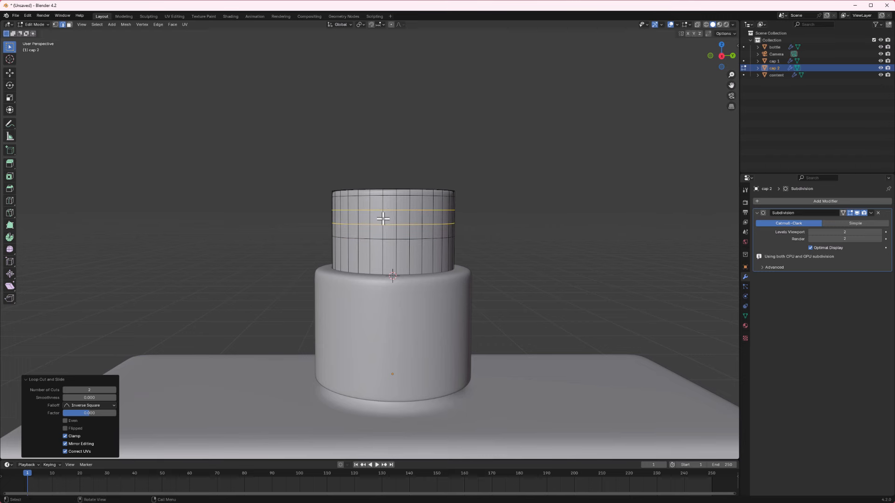
- Select a two-by-two block of faces high on the front of the cap 2 wall and inset it by about 0.0076 m
{"action": "mouse_move", "coordinate": [403, 243]}
{"action": "middle_mouse_down"}
{"action": "mouse_move", "coordinate": [404, 232]}
{"action": "mouse_move", "coordinate": [395, 233]}
{"action": "middle_mouse_up"}
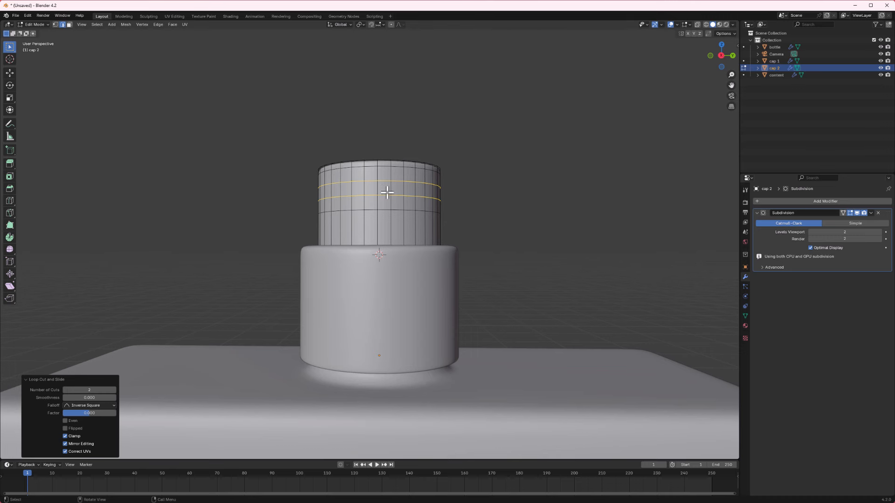
{"action": "left_click", "coordinate": [67, 24]}
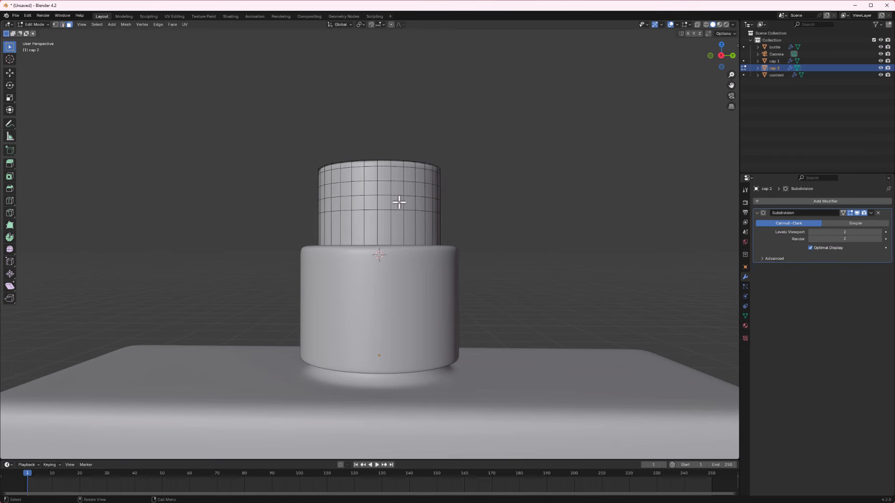
{"action": "left_click", "coordinate": [379, 176]}
{"action": "left_click", "coordinate": [372, 175], "text": "shift"}
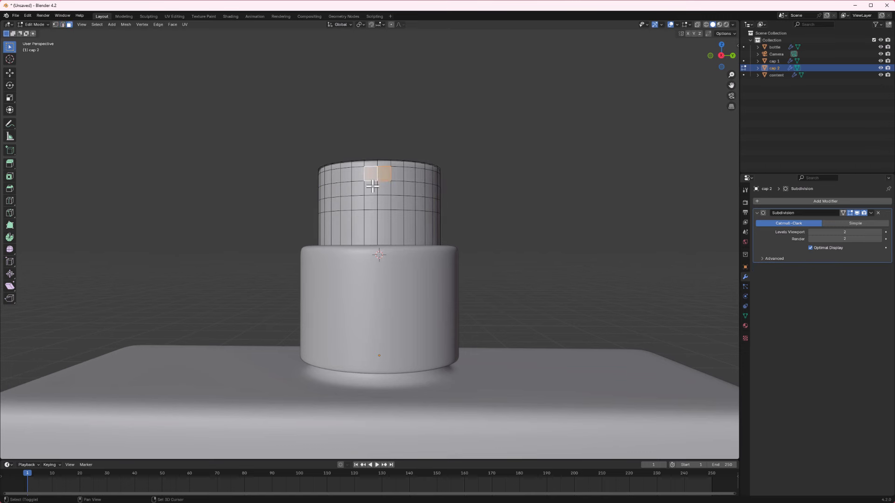
{"action": "left_click", "coordinate": [372, 188], "text": "shift"}
{"action": "left_click", "coordinate": [384, 187], "text": "shift"}
{"action": "scroll", "coordinate": [370, 172], "scroll_direction": "up", "scroll_amount": 2}
{"action": "scroll", "coordinate": [370, 172], "scroll_direction": "up", "scroll_amount": 2}
{"action": "middle_click_drag", "start_coordinate": [369, 172], "coordinate": [377, 190]}
{"action": "middle_click_drag", "start_coordinate": [338, 298], "coordinate": [338, 286]}
{"action": "key", "text": "i"}
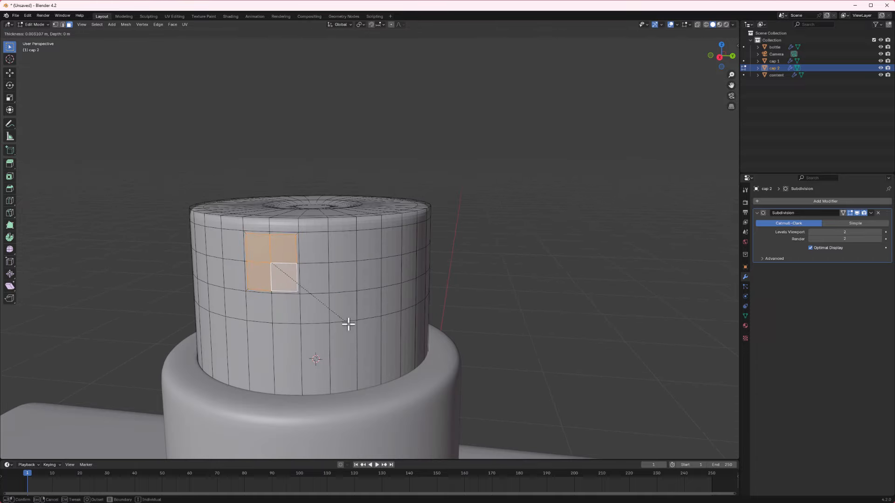
{"action": "left_click", "coordinate": [344, 321]}
- Shape the inset faces into a circle with LoopTools, with Flatten disabled, and scale them by about 0.929
{"action": "right_click", "coordinate": [276, 262]}
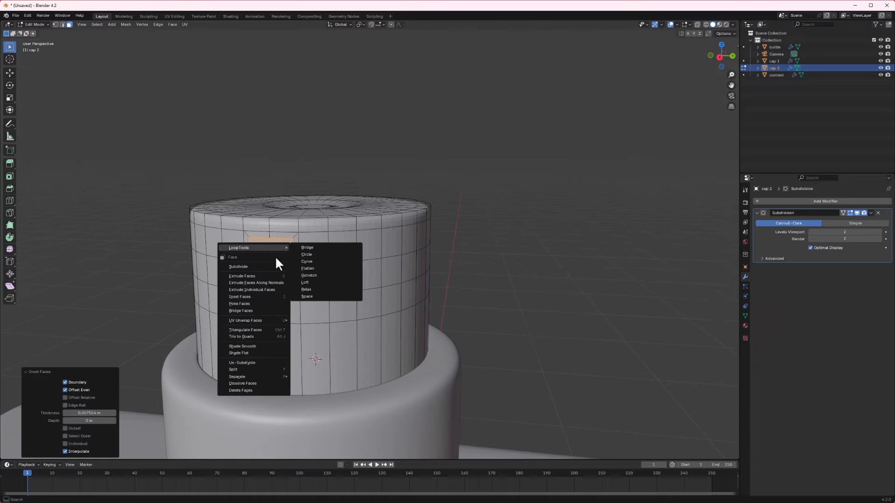
{"action": "mouse_move", "coordinate": [278, 248]}
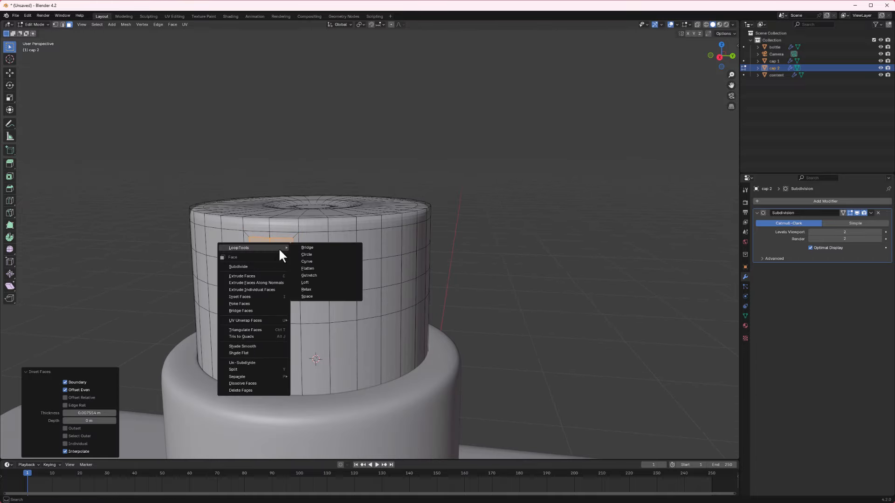
{"action": "left_click", "coordinate": [312, 254]}
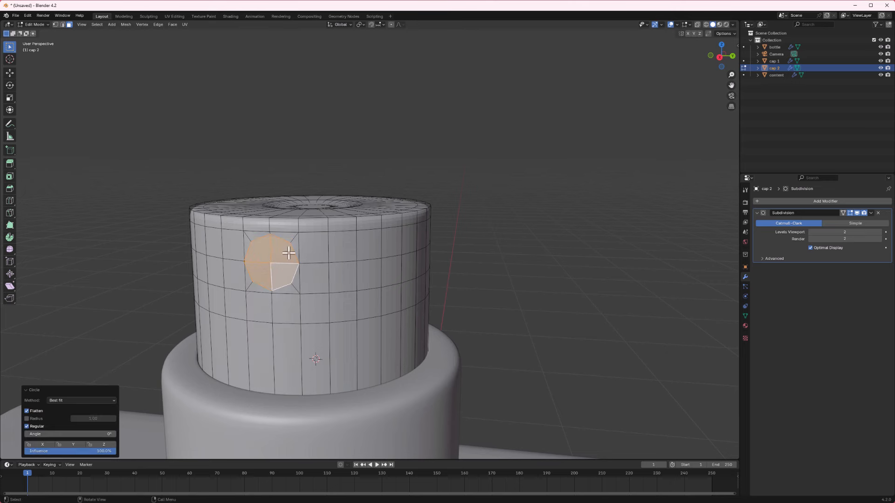
{"action": "middle_click_drag", "start_coordinate": [289, 253], "coordinate": [298, 235]}
{"action": "scroll", "coordinate": [298, 235], "scroll_direction": "down", "scroll_amount": 5}
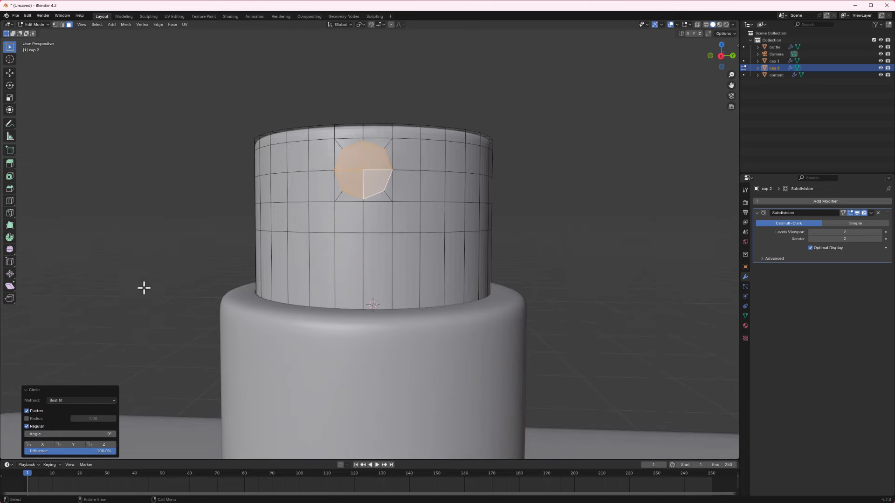
{"action": "left_click", "coordinate": [27, 411]}
{"action": "key", "text": "s"}
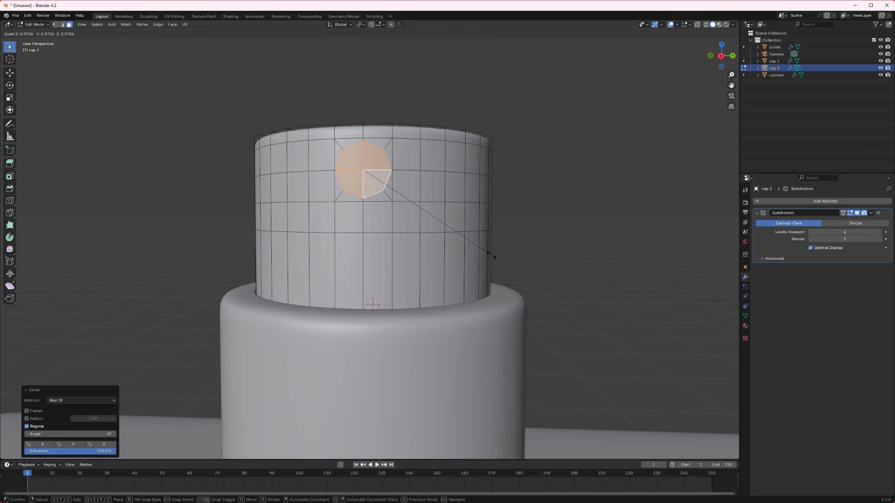
{"action": "left_click", "coordinate": [480, 247]}
- Inset the circular faces by about 0.0065 m and extrude them about 0.028 m into the cap to form a recess
{"action": "mouse_move", "coordinate": [436, 247]}
{"action": "middle_mouse_down"}
{"action": "mouse_move", "coordinate": [395, 244]}
{"action": "mouse_move", "coordinate": [421, 243]}
{"action": "middle_mouse_up"}
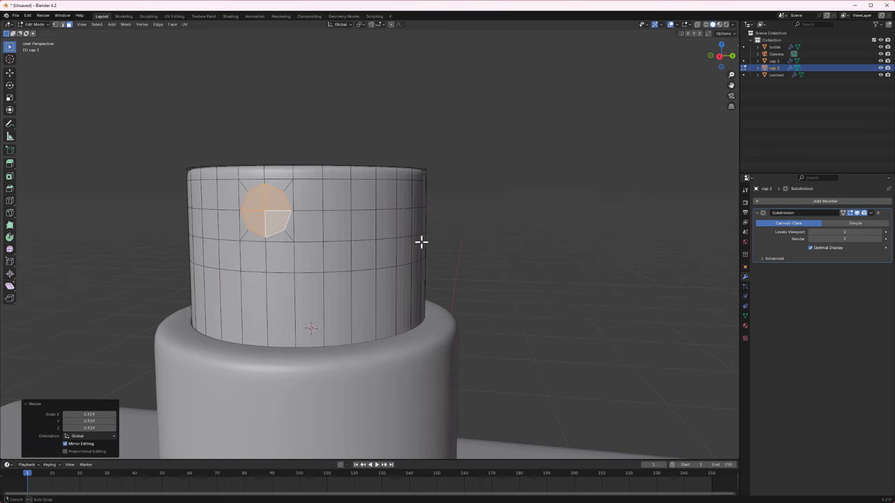
{"action": "scroll", "coordinate": [301, 230], "scroll_direction": "down", "scroll_amount": 2}
{"action": "scroll", "coordinate": [301, 230], "scroll_direction": "up", "scroll_amount": 2}
{"action": "key", "text": "i"}
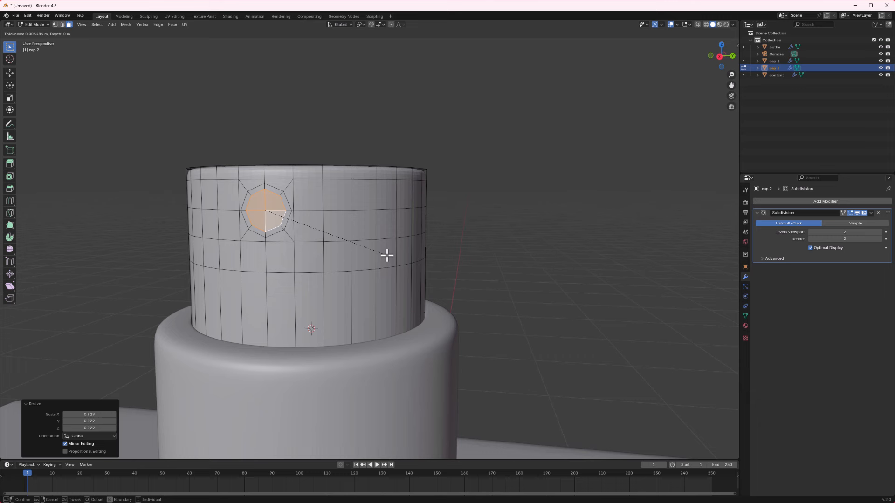
{"action": "left_click", "coordinate": [387, 255]}
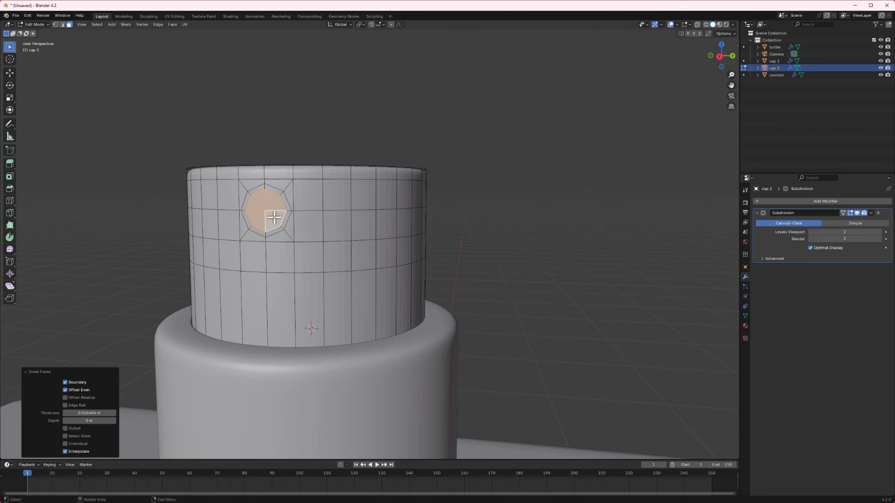
{"action": "key", "text": "e"}
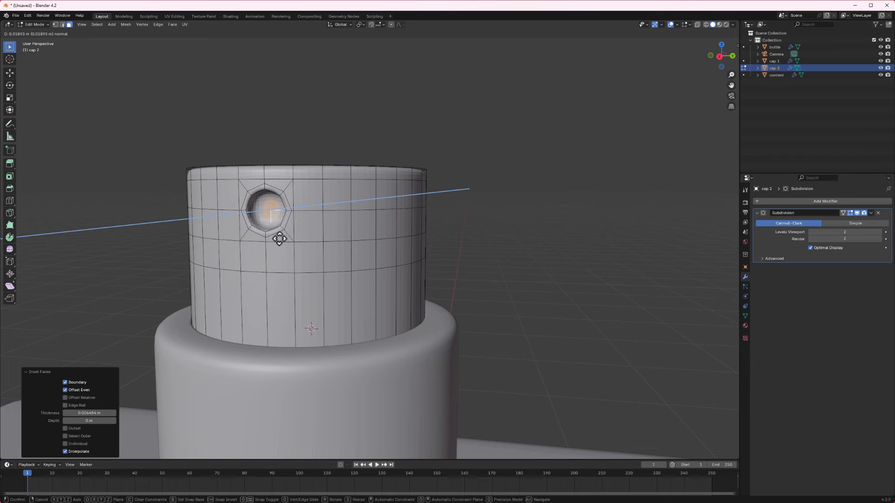
{"action": "left_click", "coordinate": [280, 238]}
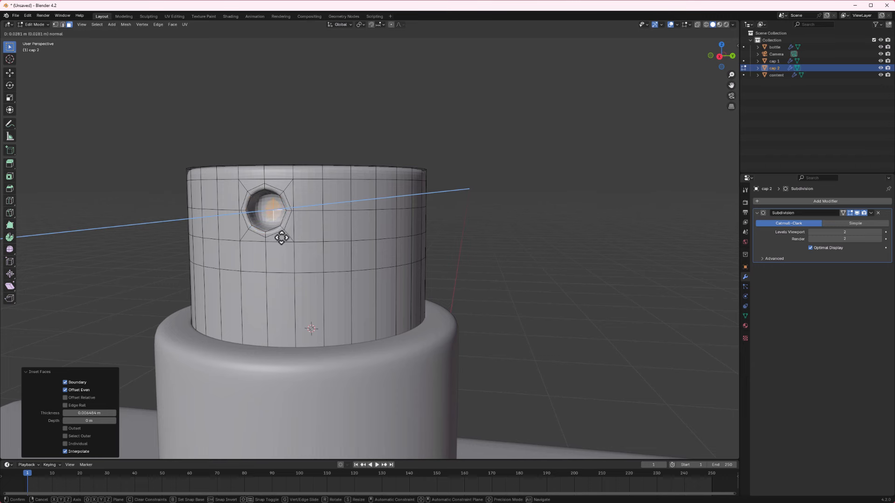
- Turn off the Subdivision modifier's Edit Mode display and inset the recess floor twice, by about 0.006 m and 0.011 m
{"action": "middle_click_drag", "start_coordinate": [263, 226], "coordinate": [454, 273]}
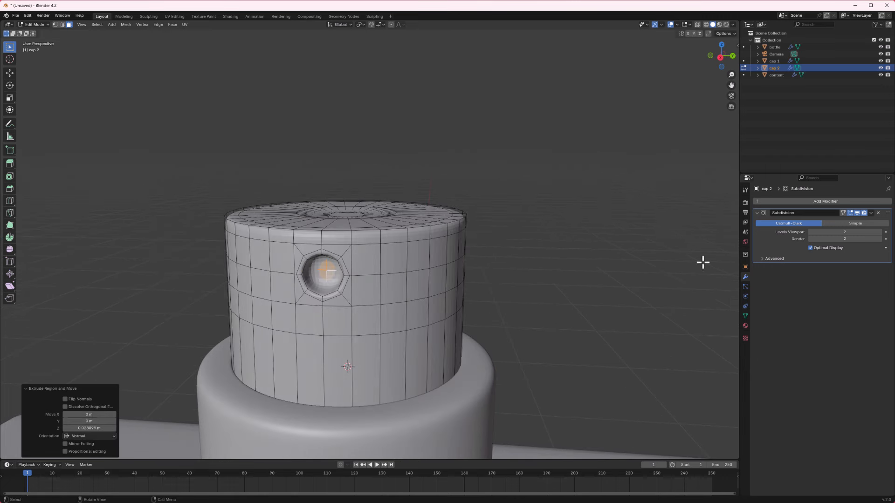
{"action": "left_click", "coordinate": [850, 212]}
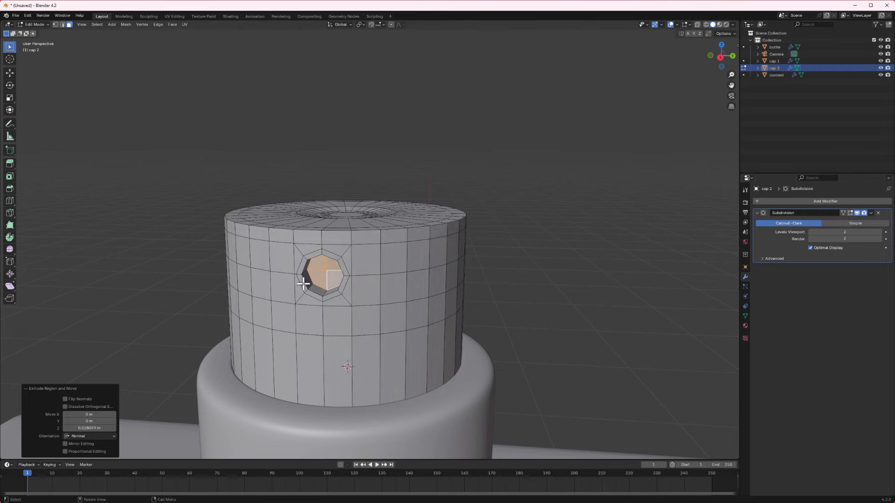
{"action": "middle_click_drag", "start_coordinate": [304, 284], "coordinate": [369, 242]}
{"action": "middle_click_drag", "start_coordinate": [394, 170], "coordinate": [424, 180]}
{"action": "key", "text": "i"}
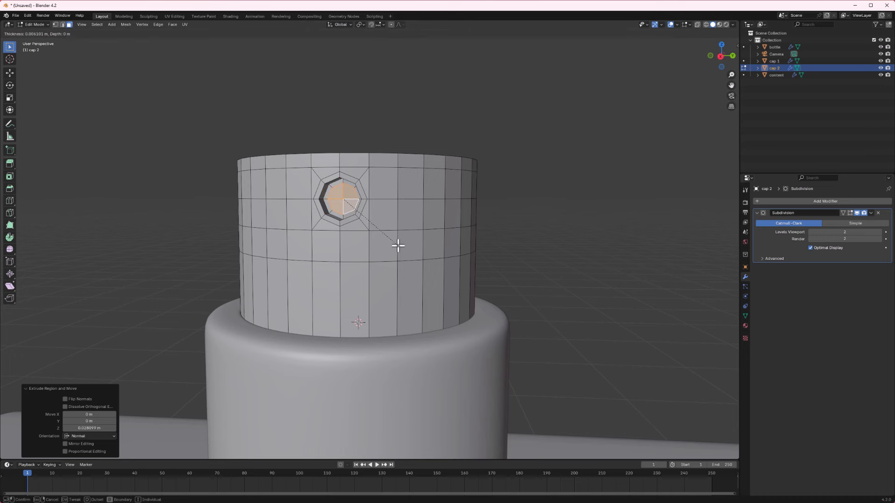
{"action": "left_click", "coordinate": [398, 246]}
{"action": "key", "text": "i"}
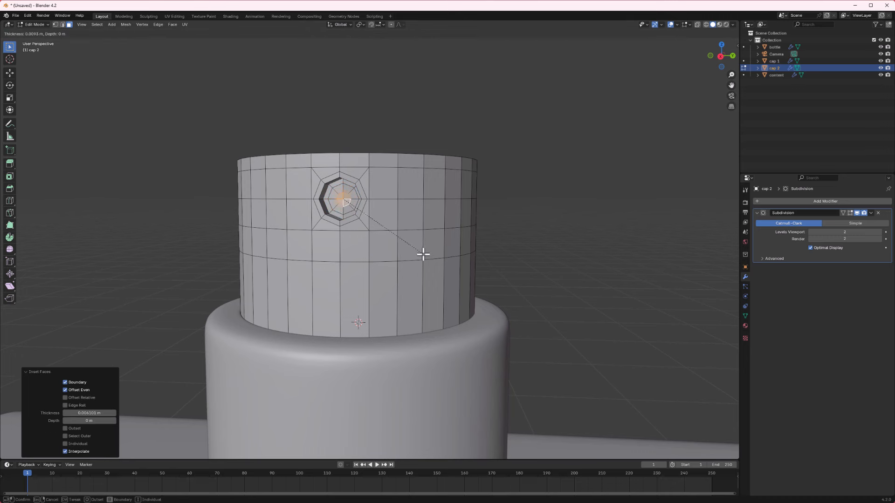
{"action": "left_click", "coordinate": [422, 254]}
- Extrude the small centre faces of the recess outward by about 0.023 m as a nozzle and inset its tip by about 0.003 m
{"action": "middle_click_drag", "start_coordinate": [397, 251], "coordinate": [385, 251]}
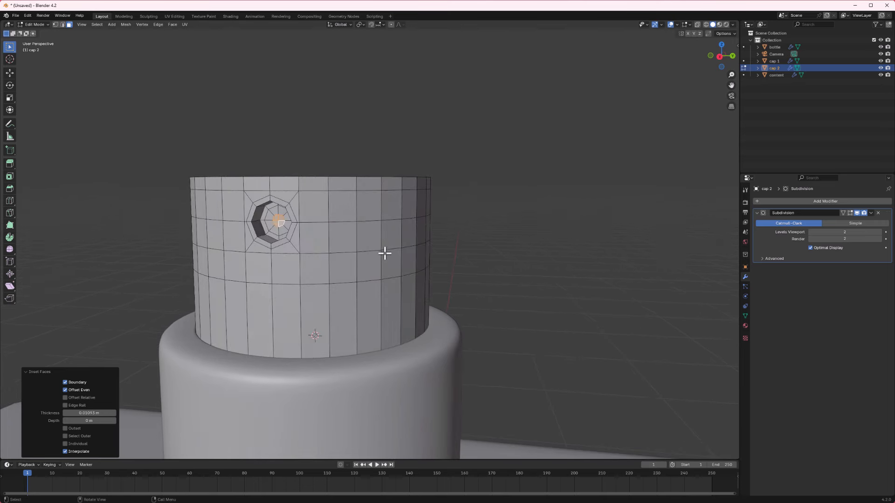
{"action": "key", "text": "e"}
{"action": "left_click", "coordinate": [350, 254]}
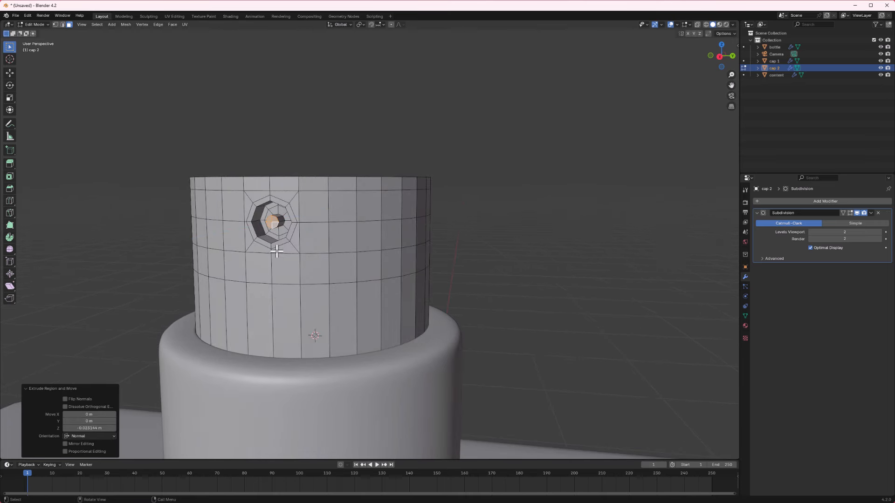
{"action": "scroll", "coordinate": [278, 244], "scroll_direction": "up", "scroll_amount": 2}
{"action": "key", "text": "i"}
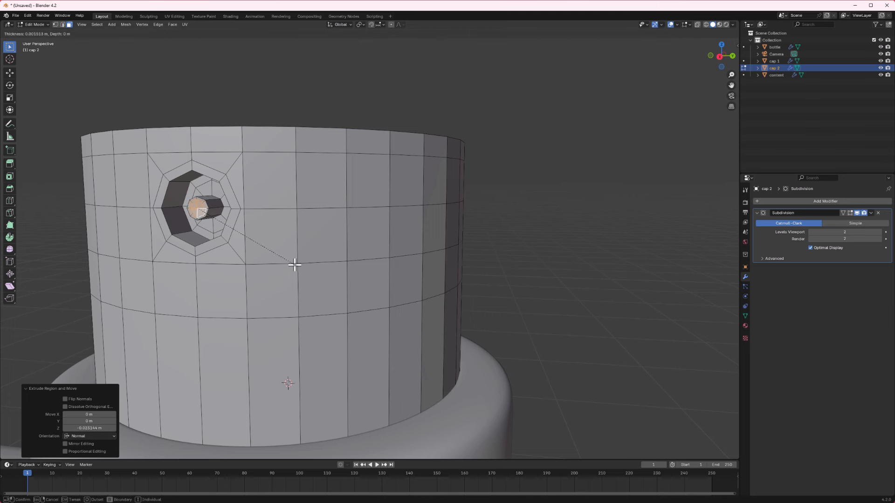
{"action": "left_click", "coordinate": [290, 264]}
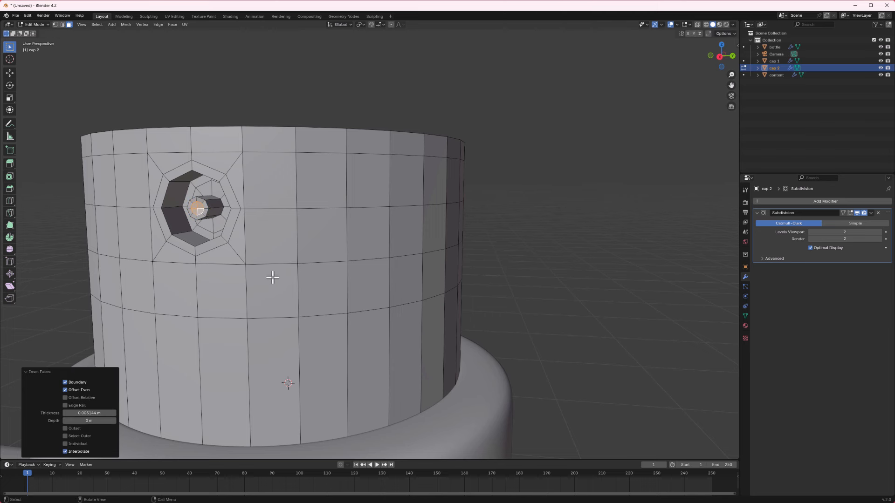
- Extrude the nozzle tip's inset faces about 0.012 m into the nozzle and delete the faces closing the hole
{"action": "key", "text": "e"}
{"action": "left_click", "coordinate": [277, 279]}
{"action": "key", "text": "x"}
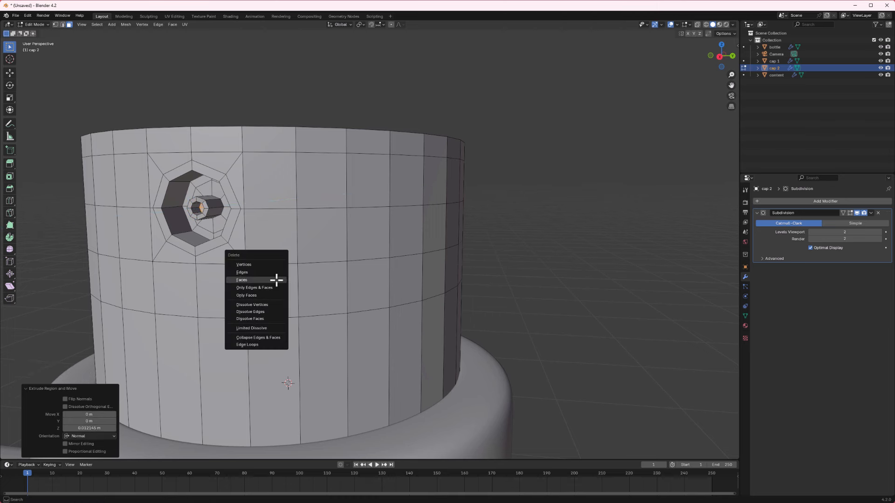
{"action": "left_click", "coordinate": [276, 279]}
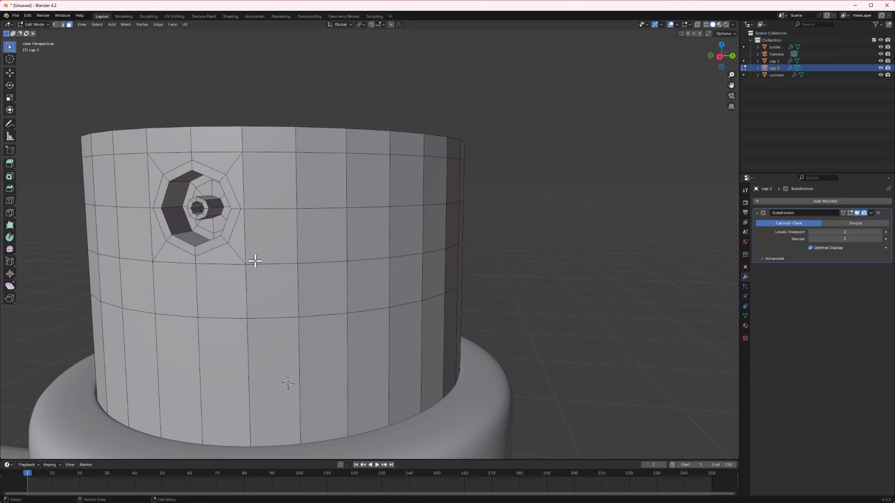
{"action": "scroll", "coordinate": [250, 259], "scroll_direction": "down", "scroll_amount": 3}
{"action": "middle_click_drag", "start_coordinate": [261, 259], "coordinate": [272, 258]}
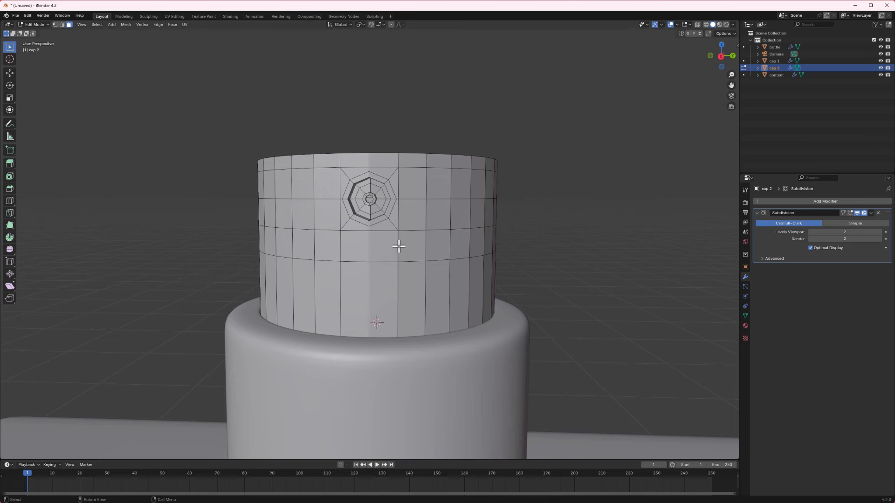
- Return to Object Mode and apply Shade Smooth to cap 2
{"action": "key", "text": "Tab"}
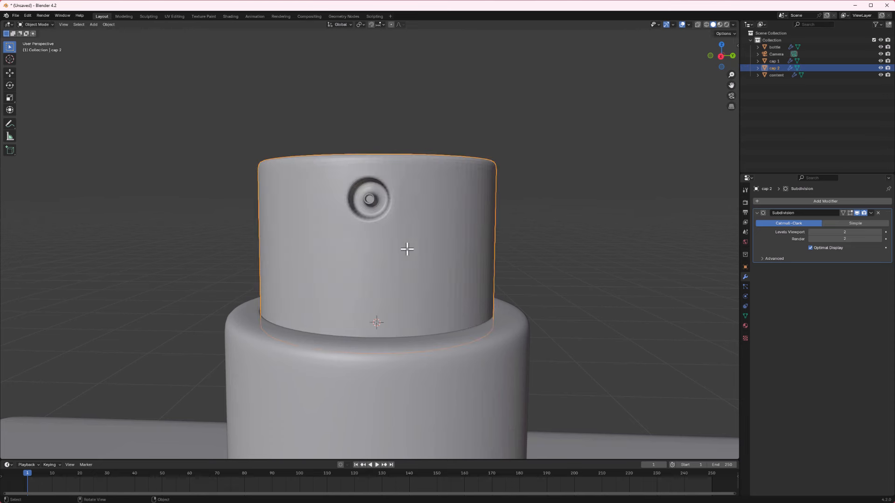
{"action": "scroll", "coordinate": [407, 252], "scroll_direction": "down", "scroll_amount": 4}
{"action": "middle_click_drag", "start_coordinate": [408, 250], "coordinate": [402, 248]}
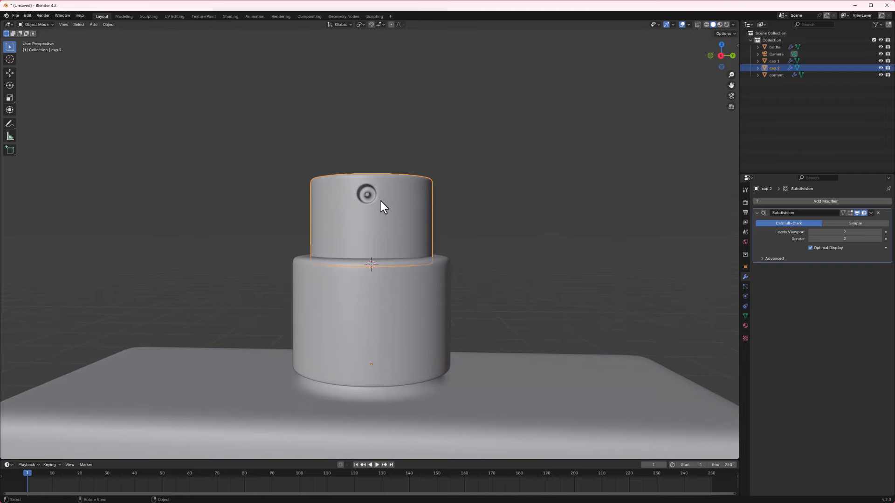
{"action": "right_click", "coordinate": [381, 190]}
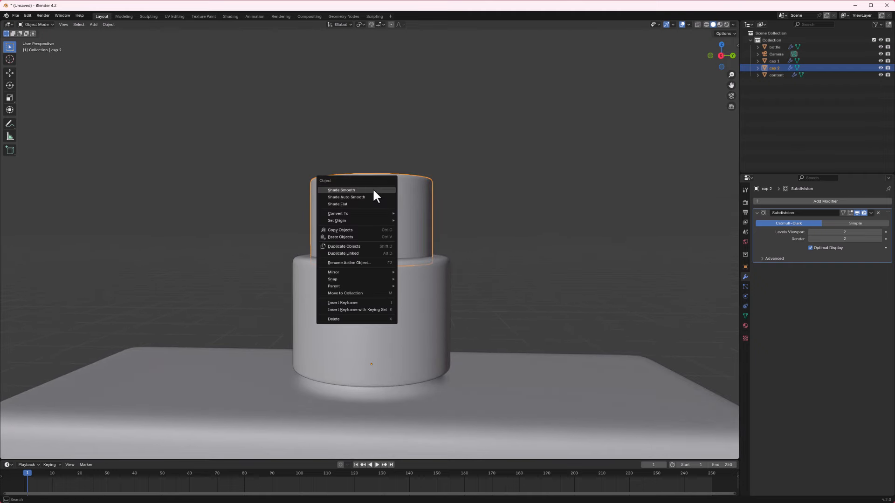
{"action": "left_click", "coordinate": [373, 189]}
{"action": "middle_click_drag", "start_coordinate": [376, 200], "coordinate": [363, 215]}
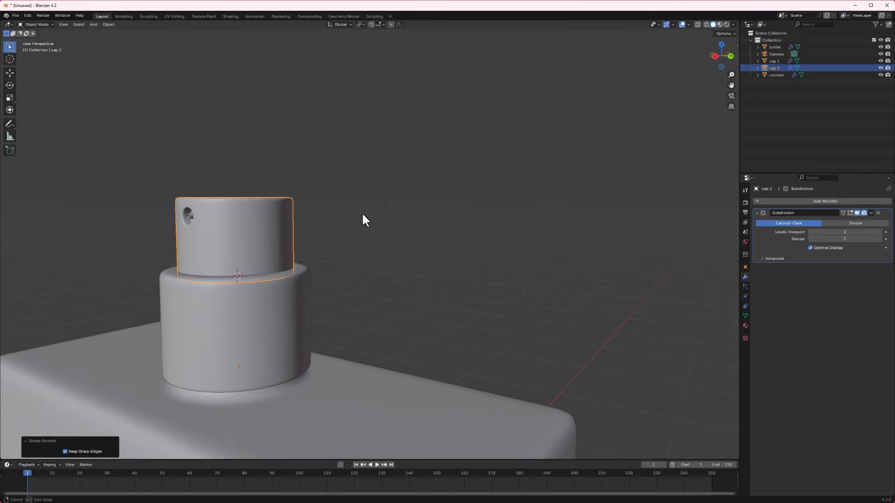
{"action": "middle_click_drag", "start_coordinate": [147, 227], "coordinate": [190, 230]}
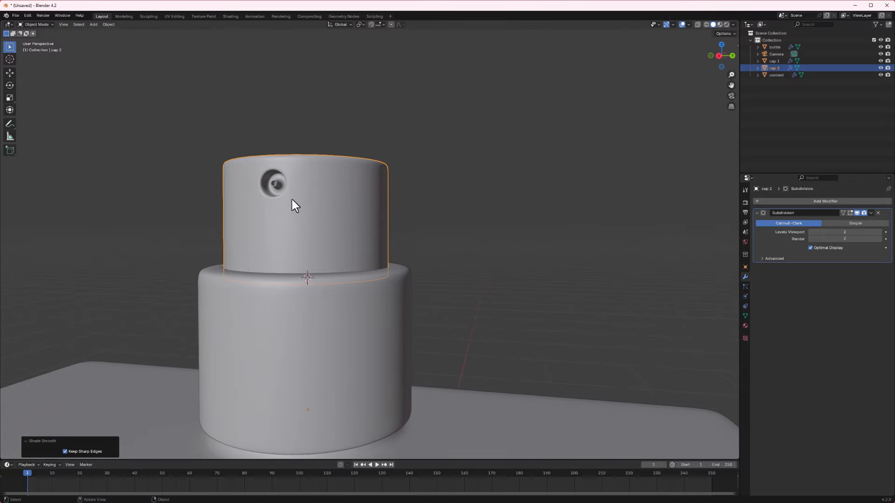
{"action": "middle_click_drag", "start_coordinate": [285, 205], "coordinate": [309, 216]}
{"action": "scroll", "coordinate": [372, 261], "scroll_direction": "down", "scroll_amount": 3}
{"action": "middle_click_drag", "start_coordinate": [426, 287], "coordinate": [421, 285]}
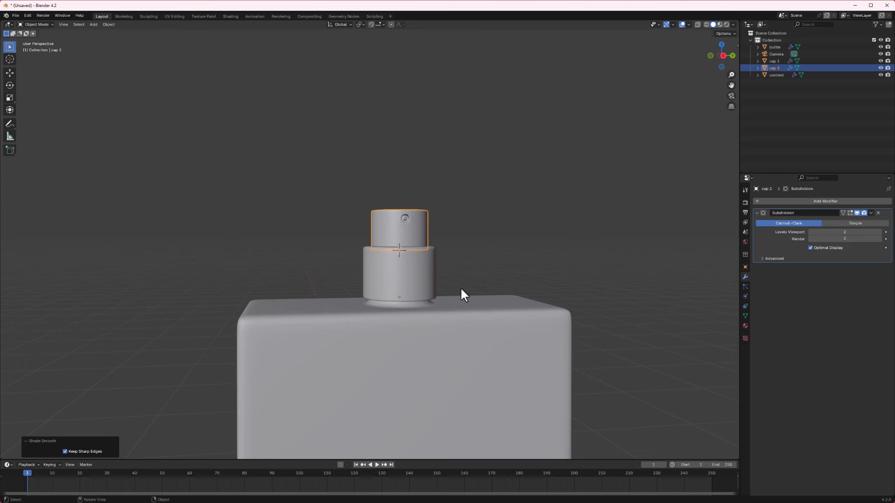
{"action": "scroll", "coordinate": [470, 282], "scroll_direction": "down", "scroll_amount": 1}
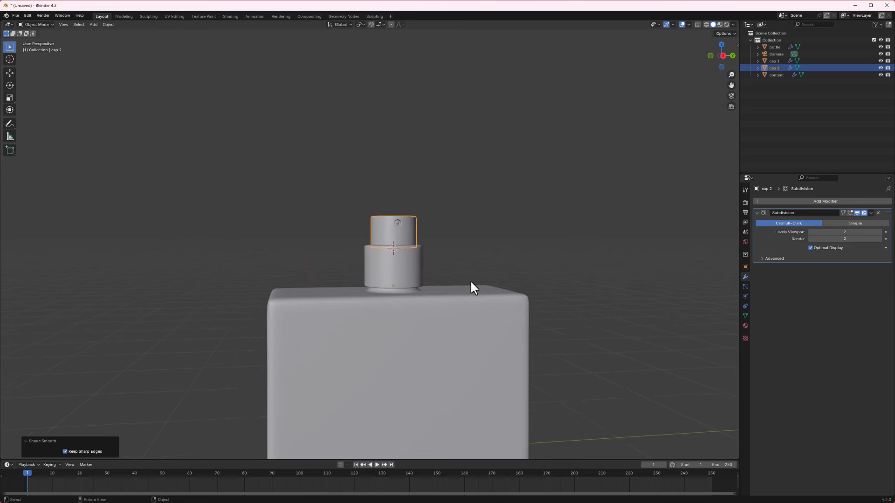
{"action": "middle_click_drag", "start_coordinate": [399, 296], "coordinate": [388, 299]}
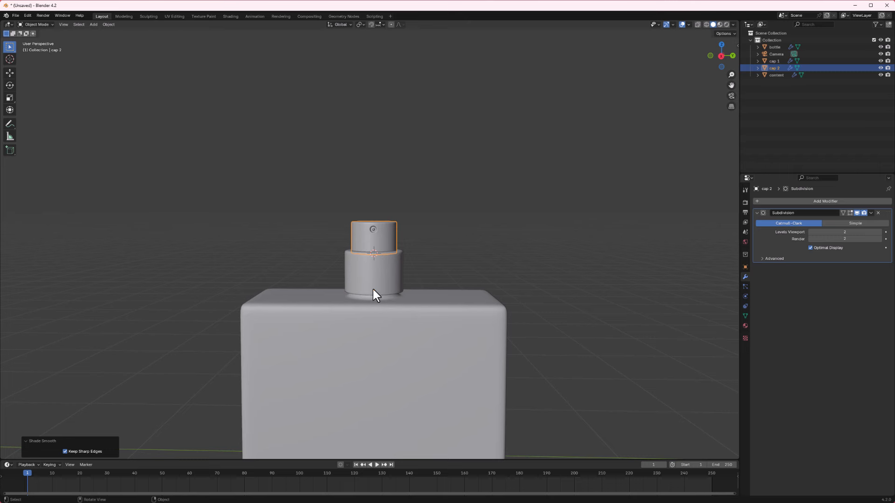
- Add a 32-vertex circle of radius 0.24 m, scale it by about 1.622 and lower it along Z to the cap's base
{"action": "key", "text": "shift+a"}
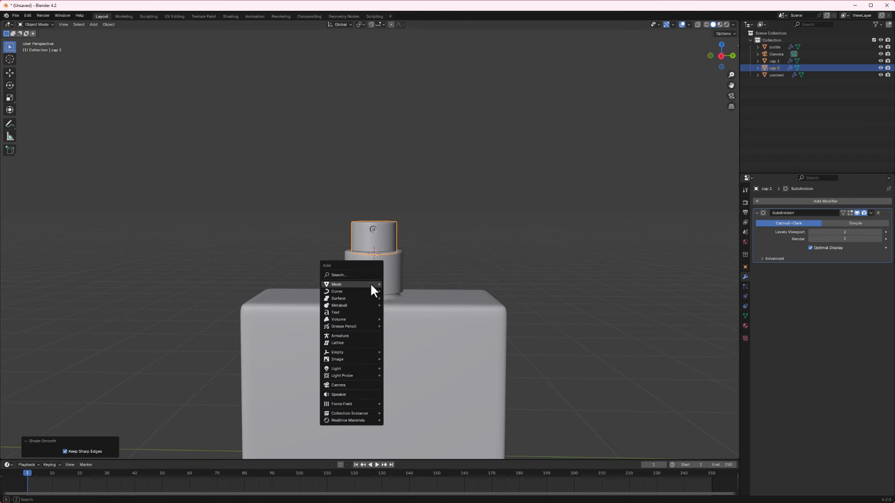
{"action": "mouse_move", "coordinate": [380, 285]}
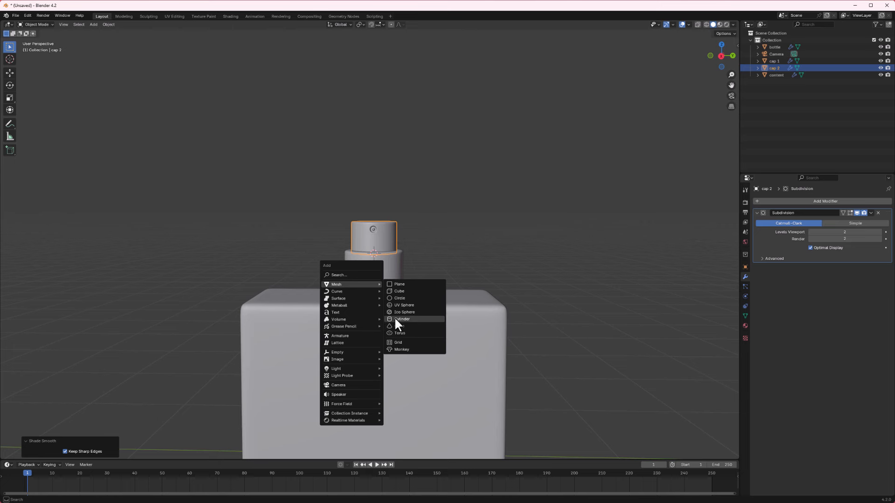
{"action": "left_click", "coordinate": [396, 299]}
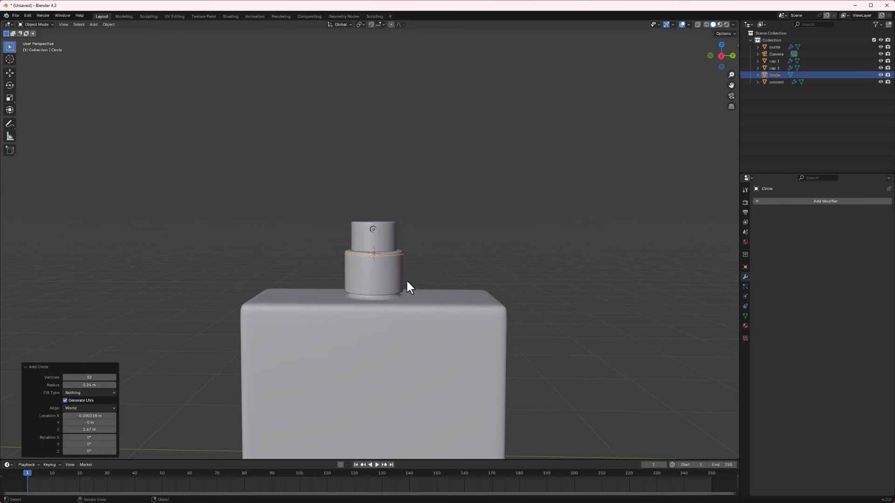
{"action": "key", "text": "s"}
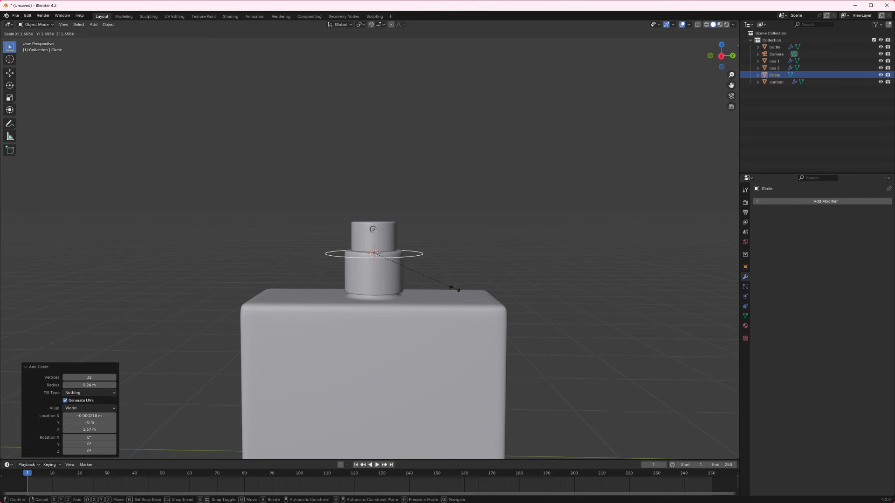
{"action": "left_click", "coordinate": [441, 293]}
{"action": "key", "text": "g"}
{"action": "key", "text": "z"}
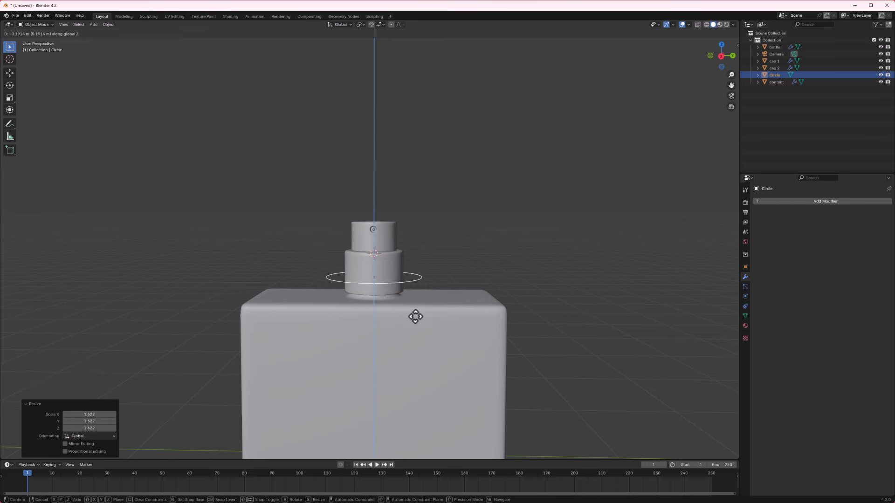
{"action": "left_click", "coordinate": [416, 328]}
{"action": "mouse_move", "coordinate": [385, 302]}
{"action": "middle_mouse_down"}
{"action": "mouse_move", "coordinate": [385, 278]}
{"action": "mouse_move", "coordinate": [380, 287]}
{"action": "middle_mouse_up"}
- Extrude the circle's edges about 0.84 m upward along Z to form the outer cap's wall
{"action": "key", "text": "Tab"}
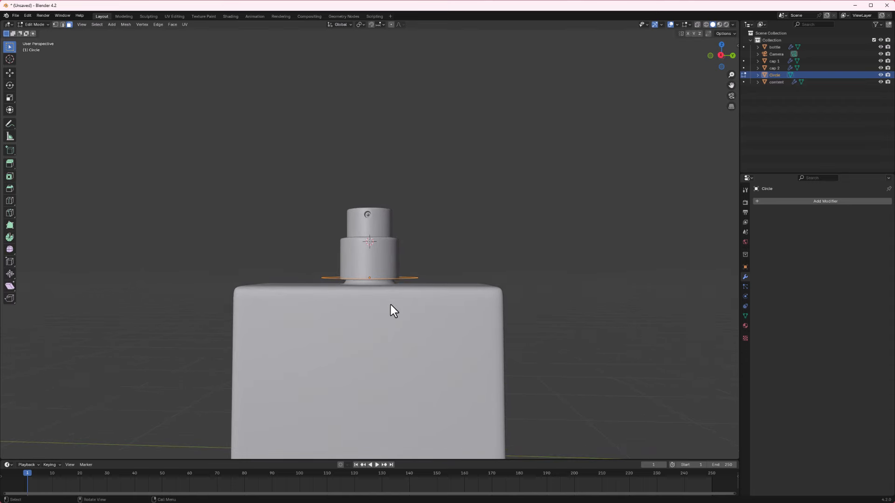
{"action": "key", "text": "e"}
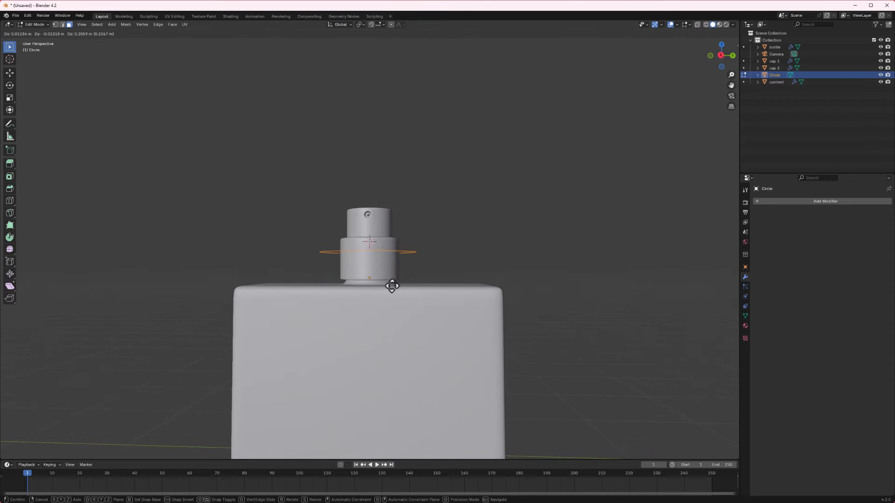
{"action": "right_click", "coordinate": [394, 306]}
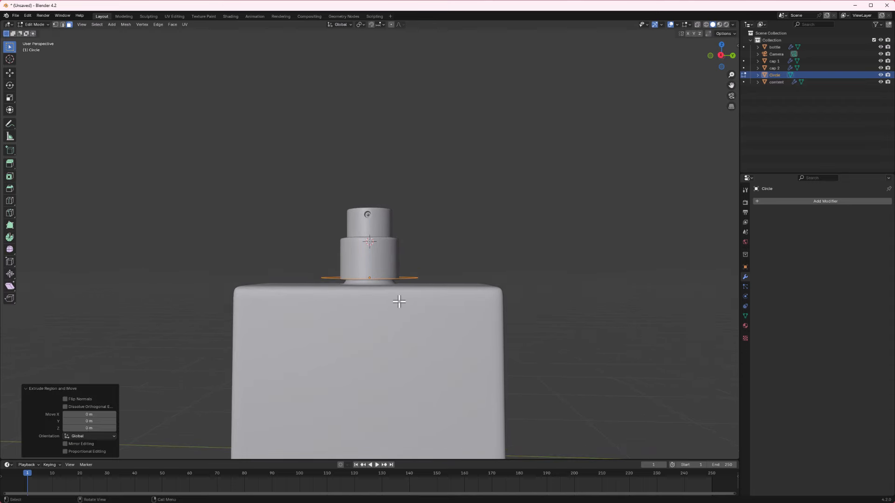
{"action": "left_click", "coordinate": [62, 24]}
{"action": "key", "text": "g"}
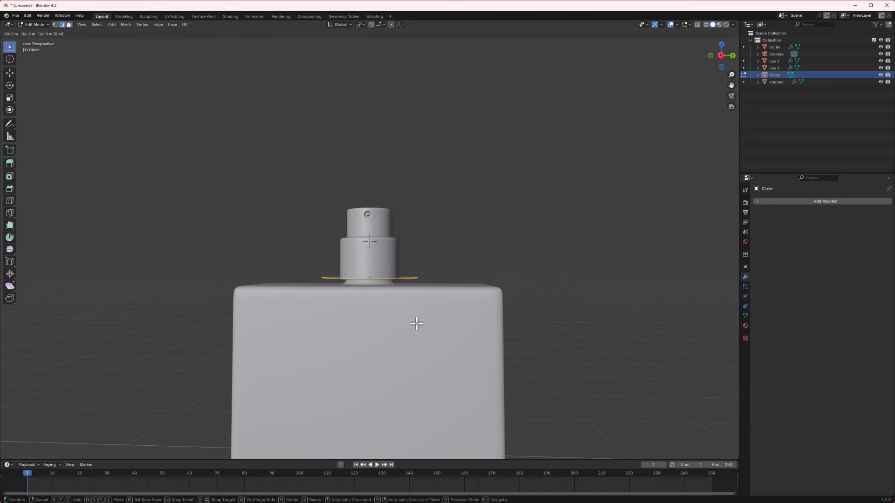
{"action": "key", "text": "z"}
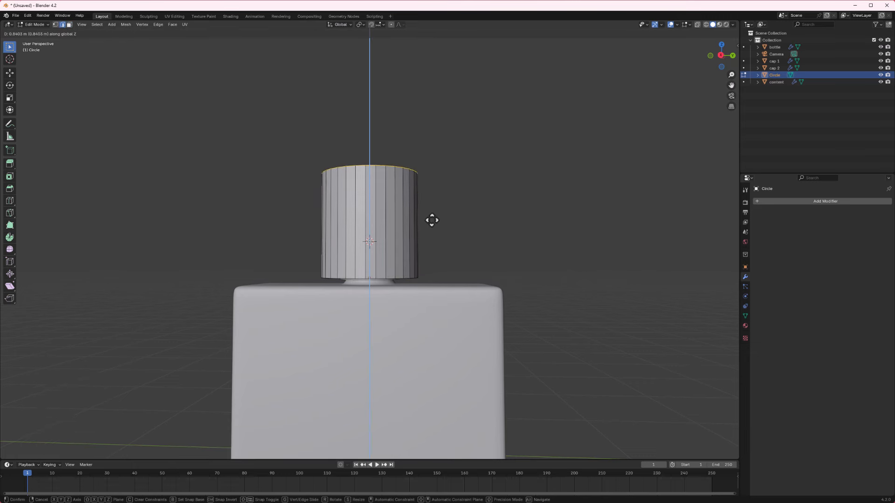
{"action": "left_click", "coordinate": [432, 221]}
- Close the outer cap's top by extruding its upper edge inward in successively smaller concentric rings and filling the centre with a face
{"action": "scroll", "coordinate": [425, 261], "scroll_direction": "down", "scroll_amount": 3}
{"action": "middle_click_drag", "start_coordinate": [425, 261], "coordinate": [410, 250]}
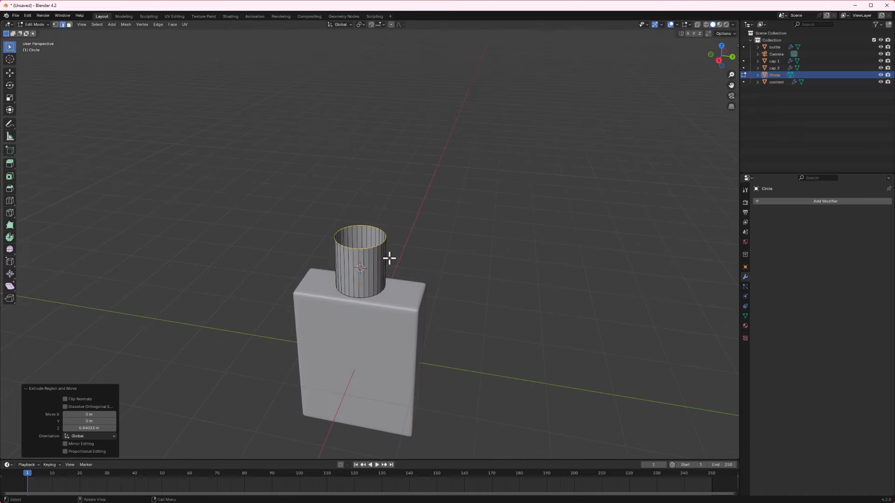
{"action": "scroll", "coordinate": [389, 258], "scroll_direction": "up", "scroll_amount": 1}
{"action": "key", "text": "s"}
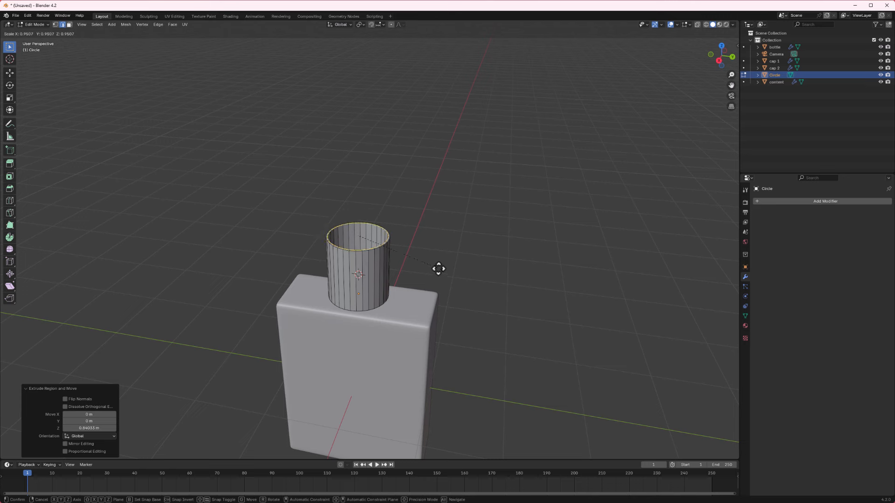
{"action": "left_click", "coordinate": [421, 262]}
{"action": "key", "text": "e"}
{"action": "key", "text": "s"}
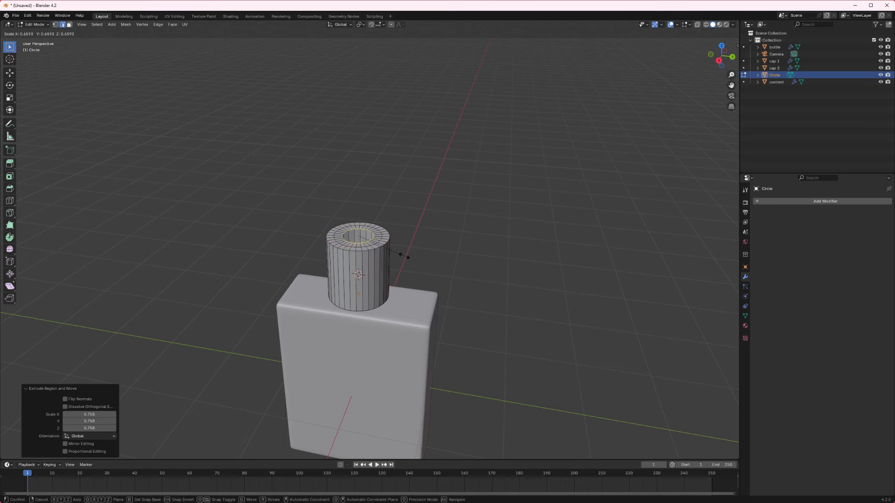
{"action": "left_click", "coordinate": [387, 247]}
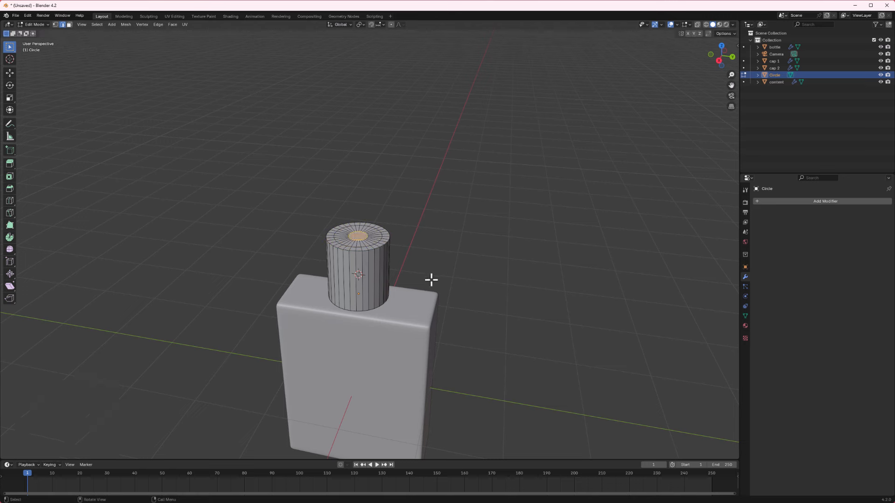
- Add a loop cut around the outer cap's wall and slide it close to the upper rim, by a factor of about -0.8
{"action": "scroll", "coordinate": [358, 256], "scroll_direction": "up", "scroll_amount": 3}
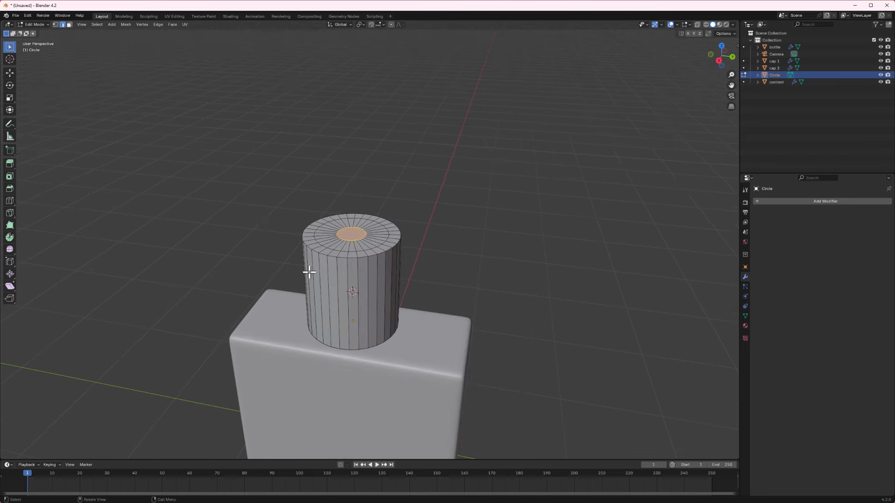
{"action": "key", "text": "ctrl+r"}
{"action": "left_click", "coordinate": [356, 266]}
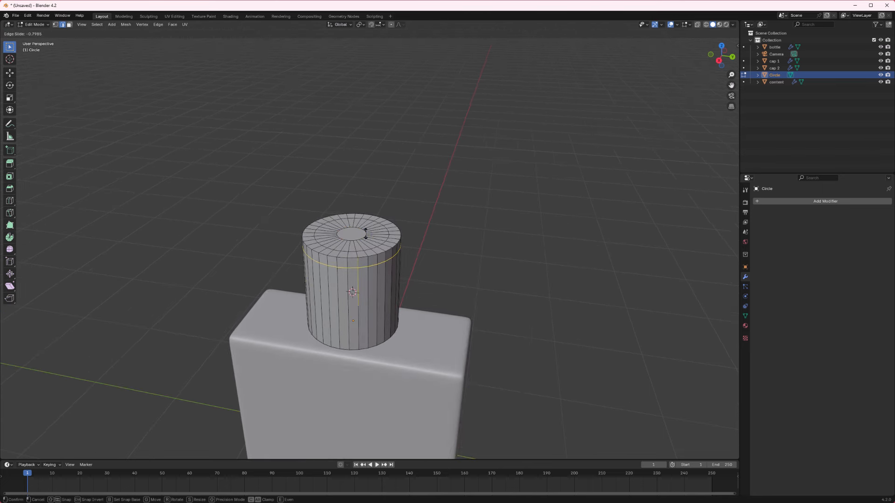
{"action": "left_click", "coordinate": [365, 233]}
- Apply Shade Smooth to the outer cap in Object Mode and add a level 2 Subdivision modifier
{"action": "key", "text": "Tab"}
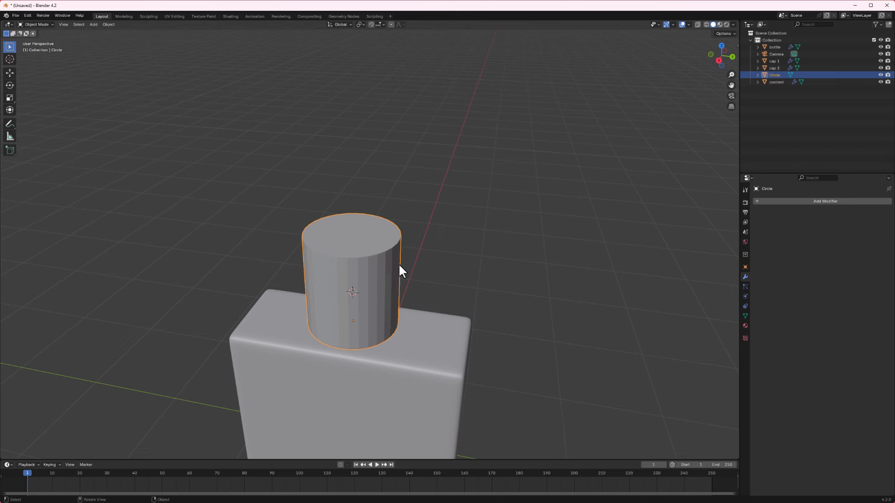
{"action": "right_click", "coordinate": [368, 263]}
{"action": "left_click", "coordinate": [367, 264]}
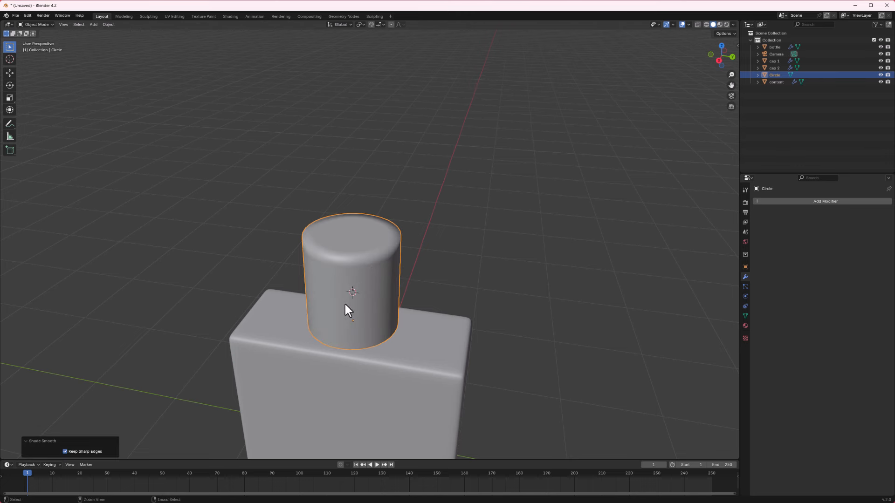
{"action": "key", "text": "ctrl+2"}
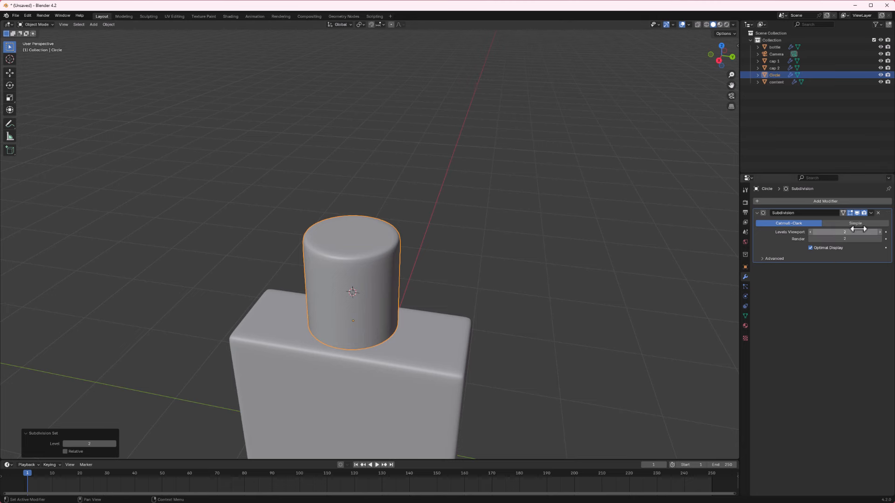
- Add four evenly spaced horizontal loop cuts to the outer cap's wall, leaving them centred without sliding
{"action": "middle_click_drag", "start_coordinate": [425, 315], "coordinate": [440, 281]}
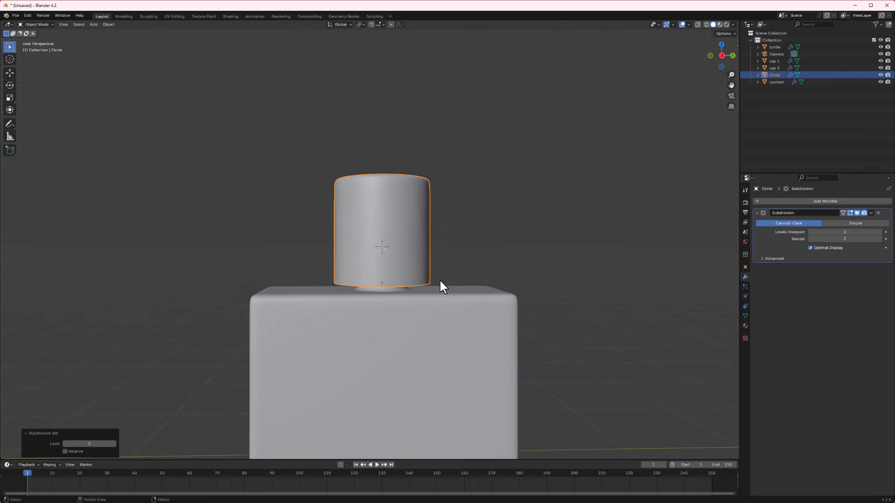
{"action": "key", "text": "Tab"}
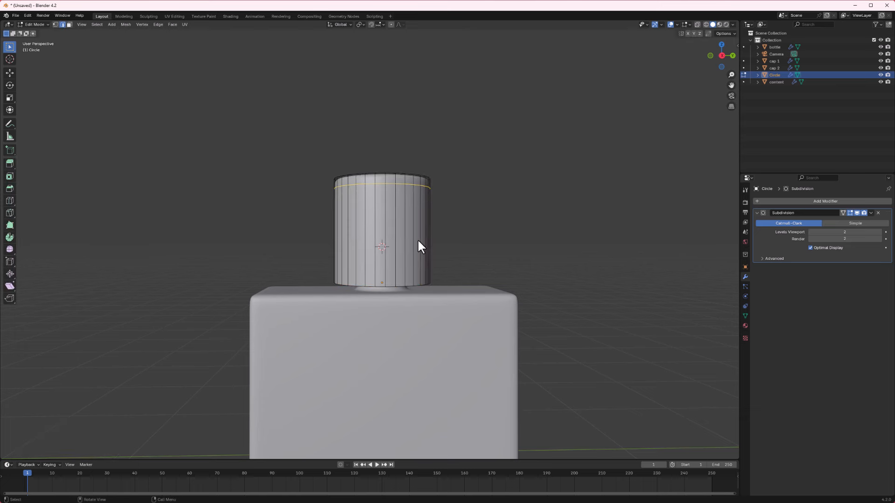
{"action": "key", "text": "ctrl+e"}
{"action": "key", "text": "ctrl+r"}
{"action": "scroll", "coordinate": [399, 233], "scroll_direction": "up", "scroll_amount": 3}
{"action": "left_click", "coordinate": [399, 235]}
{"action": "right_click", "coordinate": [399, 235]}
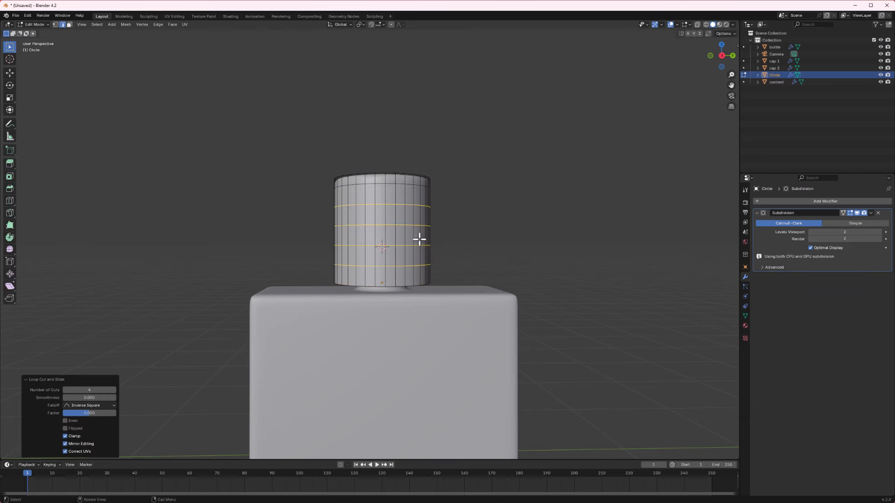
- Isolate the outer cap in local view and extrude all its faces along their normals, offsetting them inward by about 0.02 m
{"action": "key", "text": "KP_Divide"}
{"action": "scroll", "coordinate": [425, 253], "scroll_direction": "down", "scroll_amount": 4}
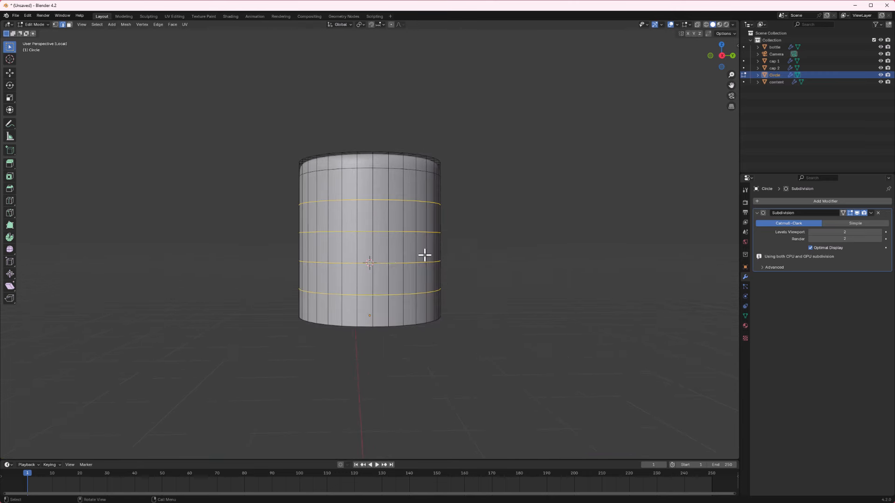
{"action": "middle_click_drag", "start_coordinate": [400, 280], "coordinate": [380, 236]}
{"action": "key", "text": "a"}
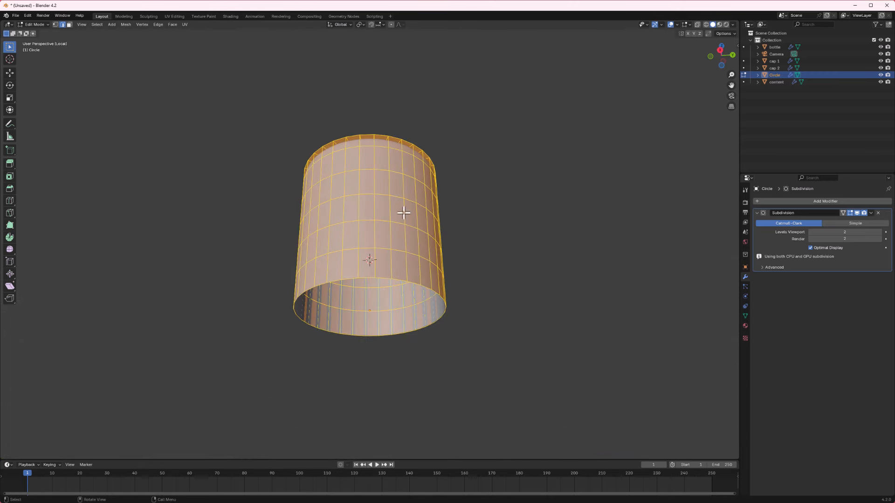
{"action": "key", "text": "alt+e"}
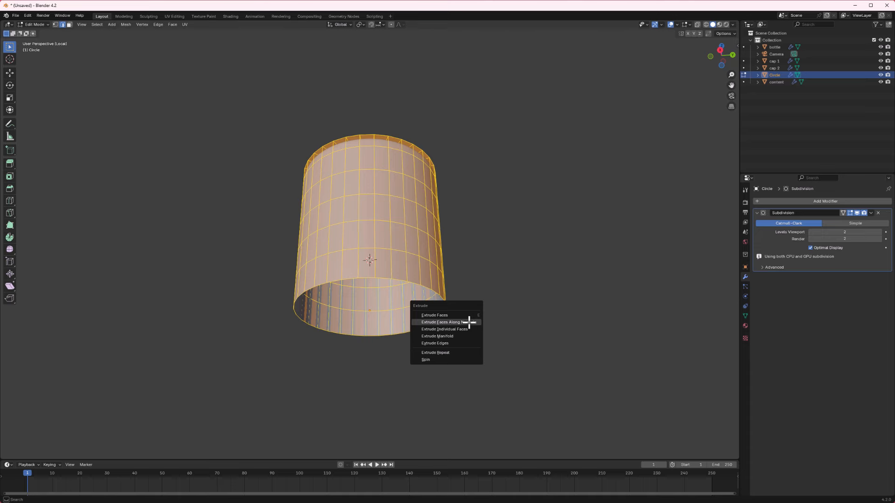
{"action": "left_click", "coordinate": [469, 322]}
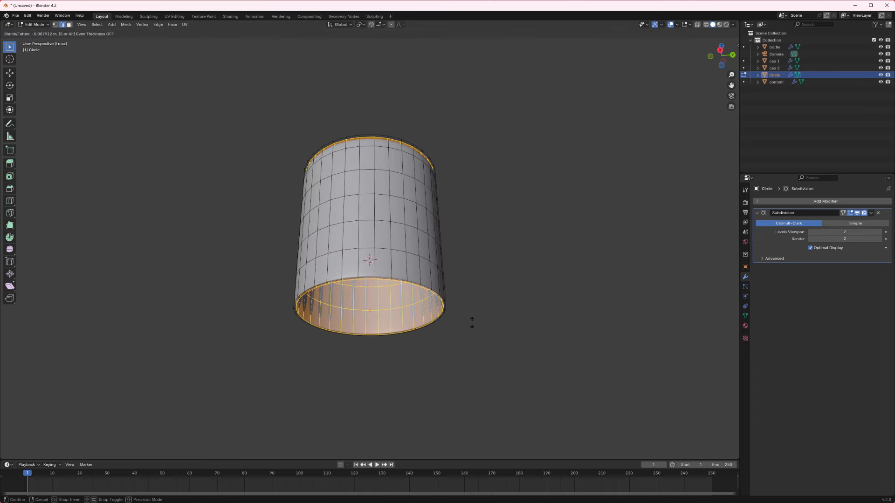
{"action": "left_click", "coordinate": [471, 321]}
- Add supporting loop cuts beside the outer cap's open bottom rim, one on the outside slid by about 0.8 and one on the inner wall
{"action": "middle_click_drag", "start_coordinate": [396, 303], "coordinate": [332, 293]}
{"action": "key", "text": "ctrl+r"}
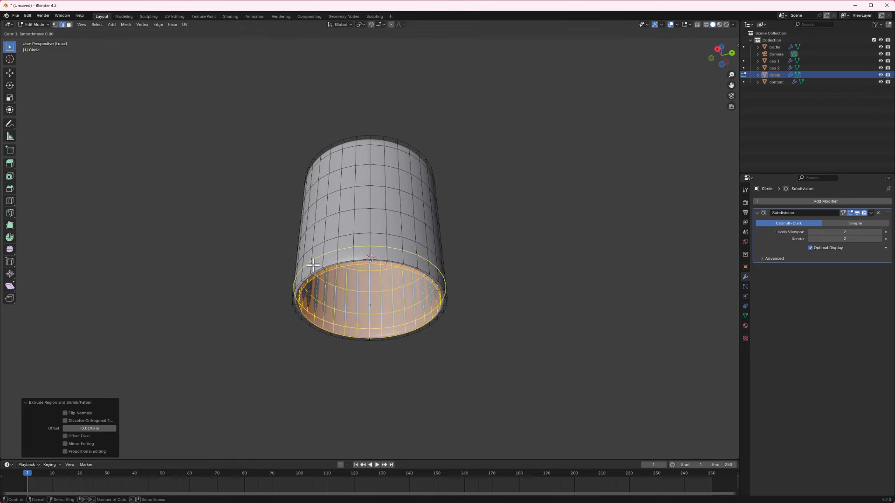
{"action": "left_click", "coordinate": [313, 266]}
{"action": "left_click", "coordinate": [311, 275]}
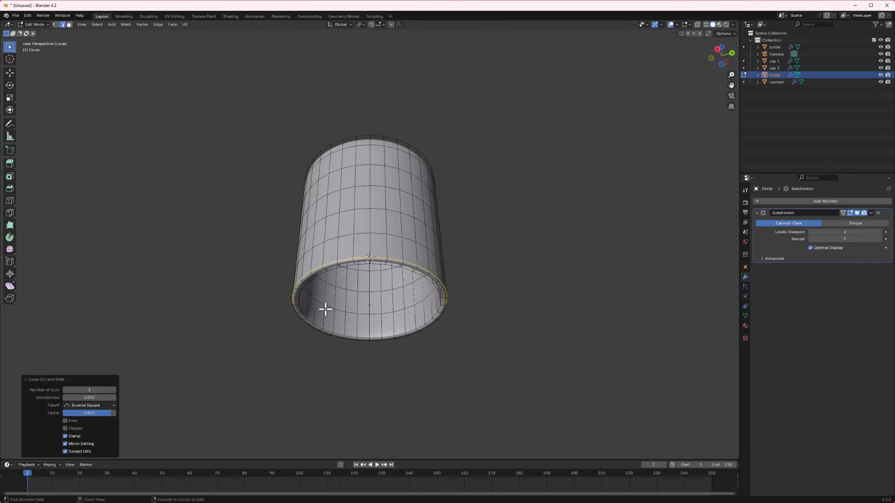
{"action": "key", "text": "ctrl+r"}
{"action": "key", "text": "Escape"}
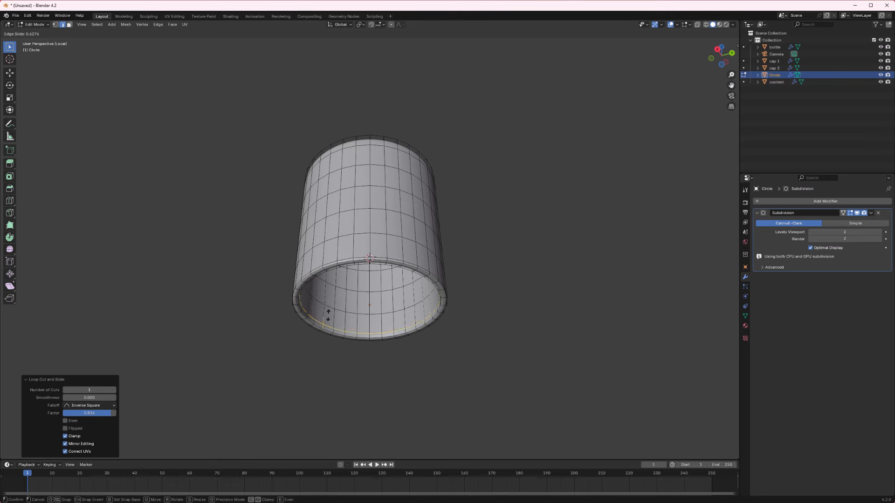
- Return to Object Mode, inspect the outer cap's hollow interior, and exit local view
{"action": "key", "text": "Tab"}
{"action": "middle_click_drag", "start_coordinate": [417, 353], "coordinate": [416, 298]}
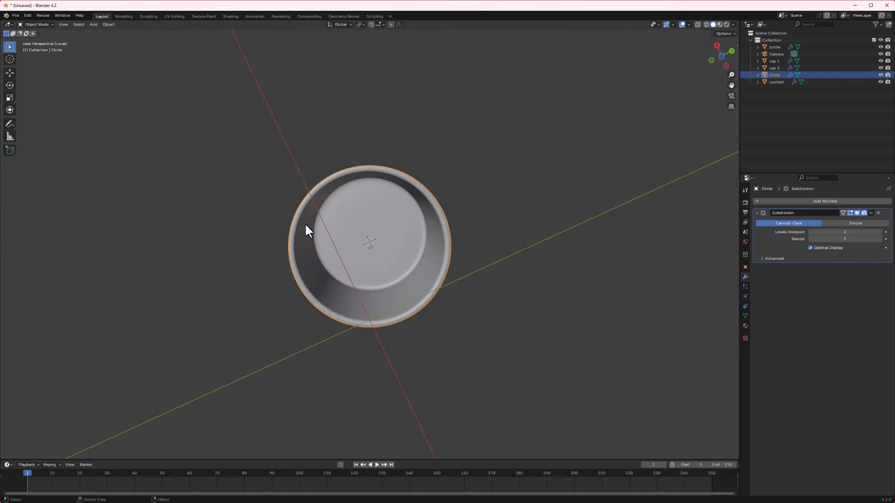
{"action": "middle_click_drag", "start_coordinate": [383, 270], "coordinate": [383, 307]}
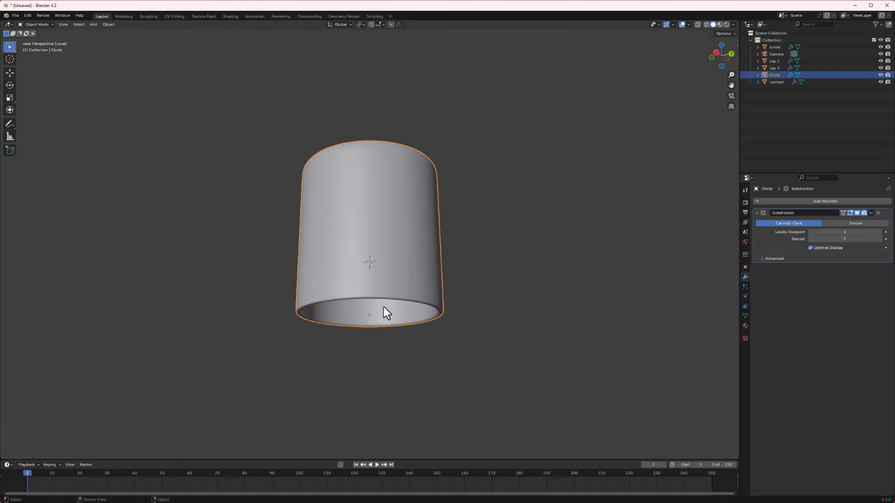
{"action": "key", "text": "KP_Divide"}
- Scale the outer cap along Z by a factor of about 1.06 to make it slightly taller
{"action": "key", "text": "g"}
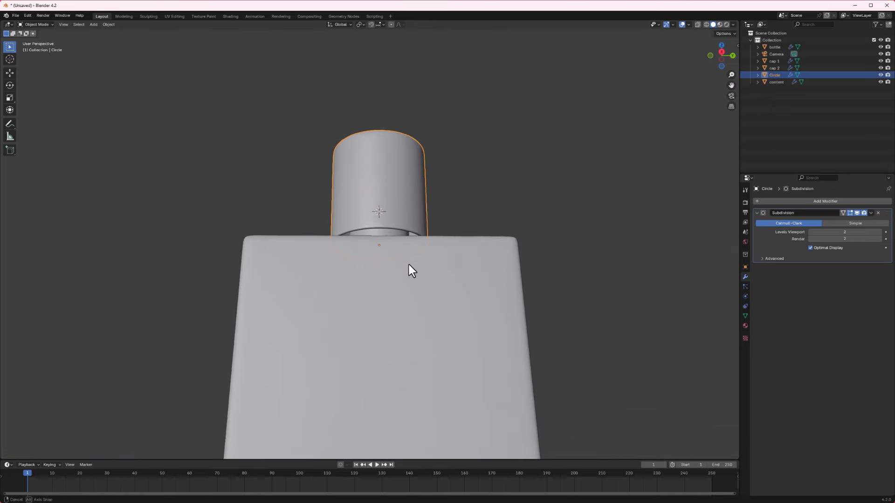
{"action": "scroll", "coordinate": [403, 282], "scroll_direction": "down", "scroll_amount": 5}
{"action": "middle_click_drag", "start_coordinate": [396, 301], "coordinate": [382, 309]}
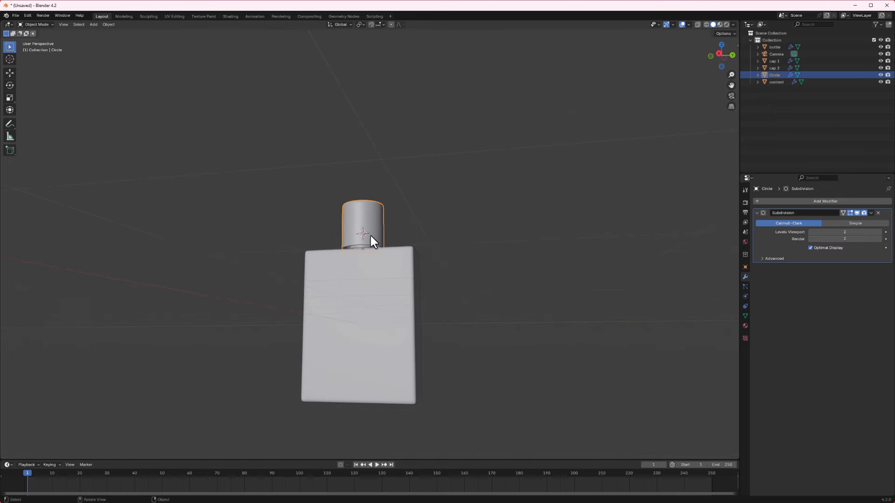
{"action": "middle_click_drag", "start_coordinate": [371, 236], "coordinate": [371, 213]}
{"action": "key", "text": "s"}
{"action": "key", "text": "z"}
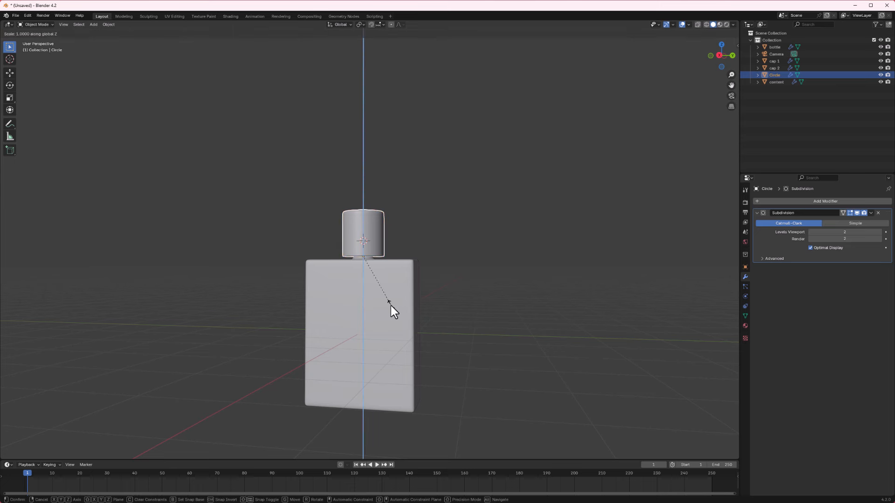
{"action": "left_click", "coordinate": [390, 309]}
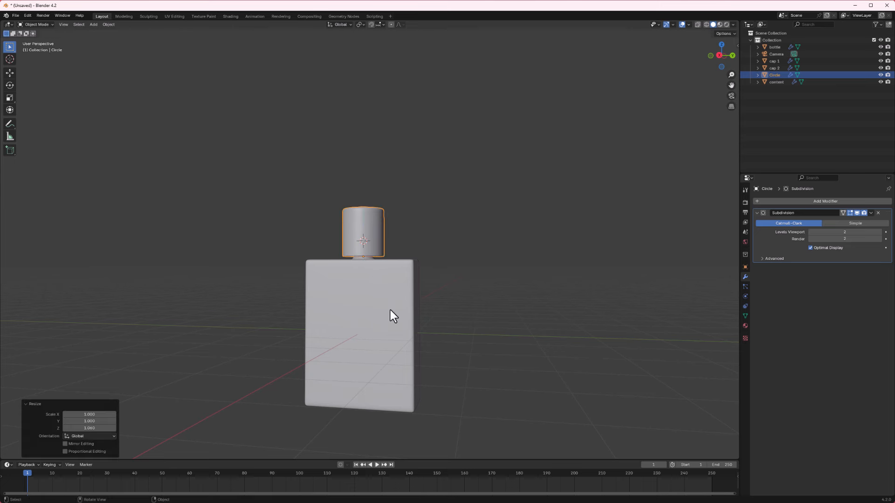
- Lower the outer cap slightly along Z to seat it closer to the bottle's shoulder, and deselect it
{"action": "key", "text": "ctrl+a"}
{"action": "left_click", "coordinate": [362, 230]}
{"action": "middle_click_drag", "start_coordinate": [397, 242], "coordinate": [366, 248]}
{"action": "key", "text": "alt+a"}
{"action": "left_click", "coordinate": [379, 252]}
{"action": "key", "text": "g"}
{"action": "key", "text": "z"}
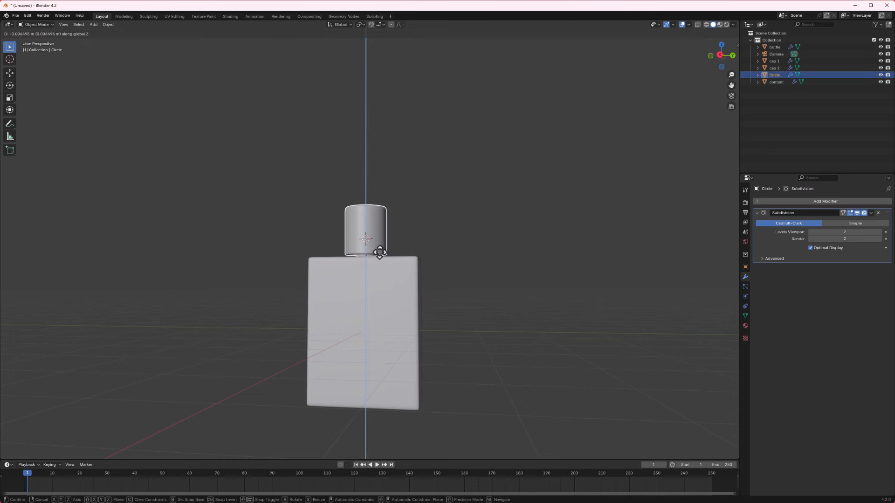
{"action": "left_click", "coordinate": [373, 250]}
{"action": "left_click", "coordinate": [442, 252]}
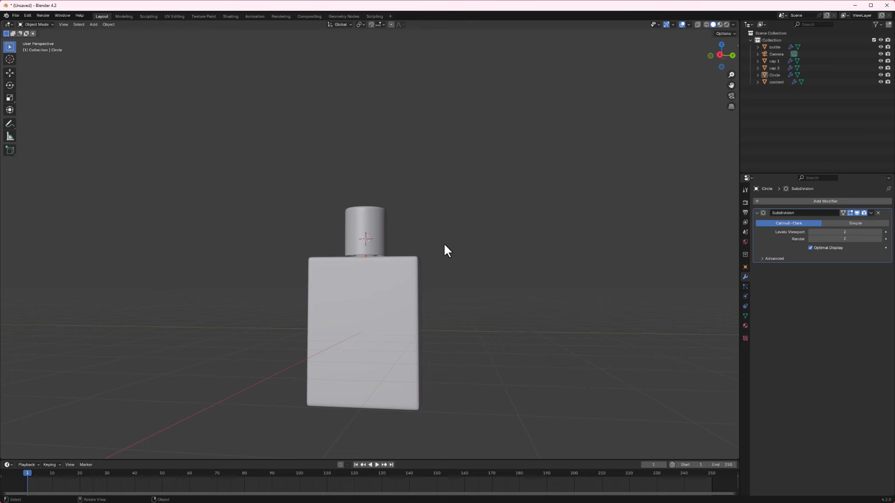
- Rename the outer cap's Circle object as "outer cap"
{"action": "left_click", "coordinate": [370, 226]}
{"action": "double_click", "coordinate": [779, 75]}
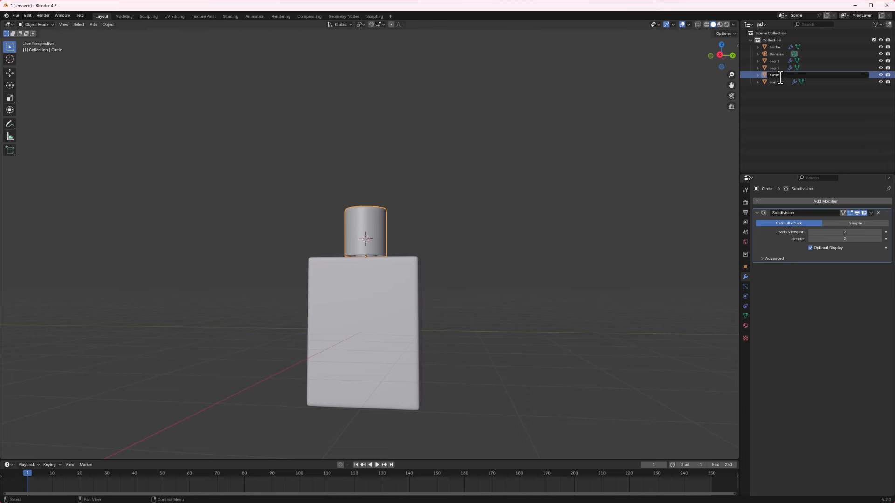
{"action": "type", "text": "outer cap"}
{"action": "key", "text": "Return"}
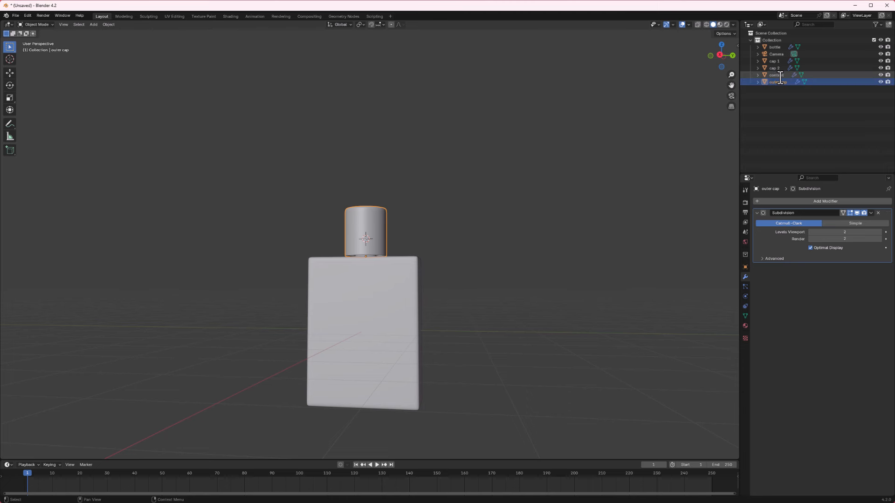
- Parent both cap parts, the content and the outer cap to the bottle using Object (Keep Transform)
{"action": "left_click_drag", "start_coordinate": [460, 161], "coordinate": [299, 384], "text": "shift"}
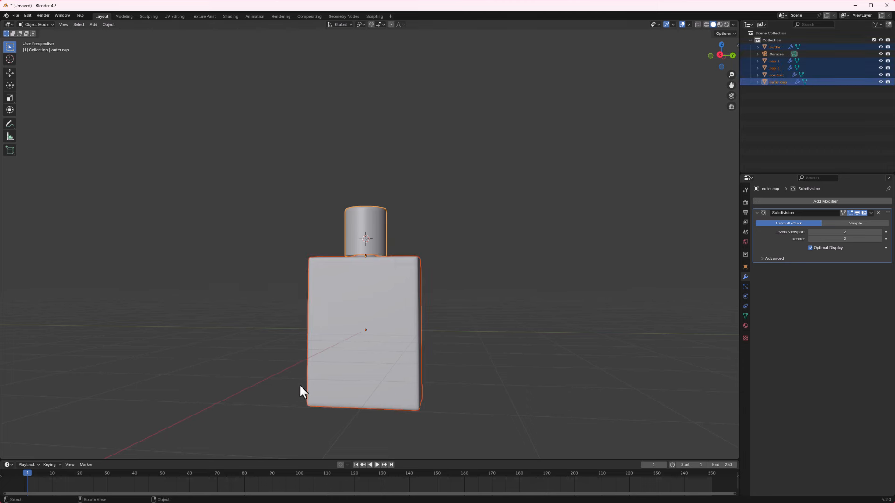
{"action": "left_click", "coordinate": [406, 305], "text": "shift"}
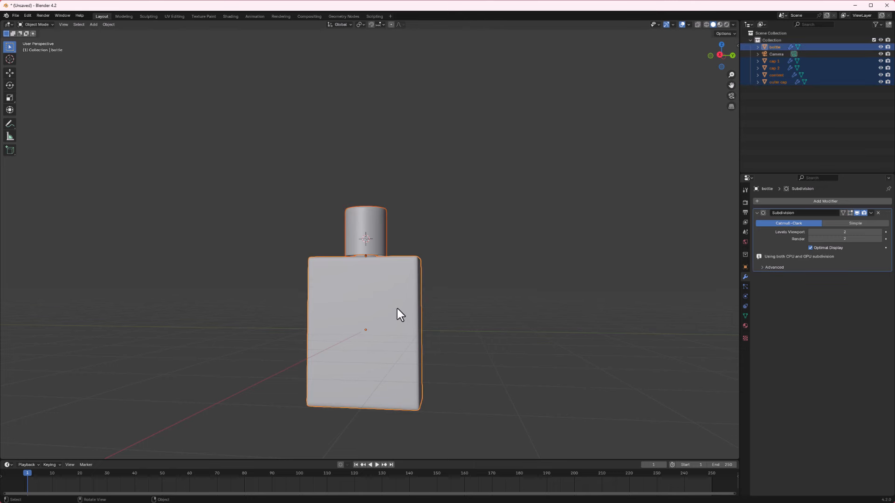
{"action": "key", "text": "ctrl+p"}
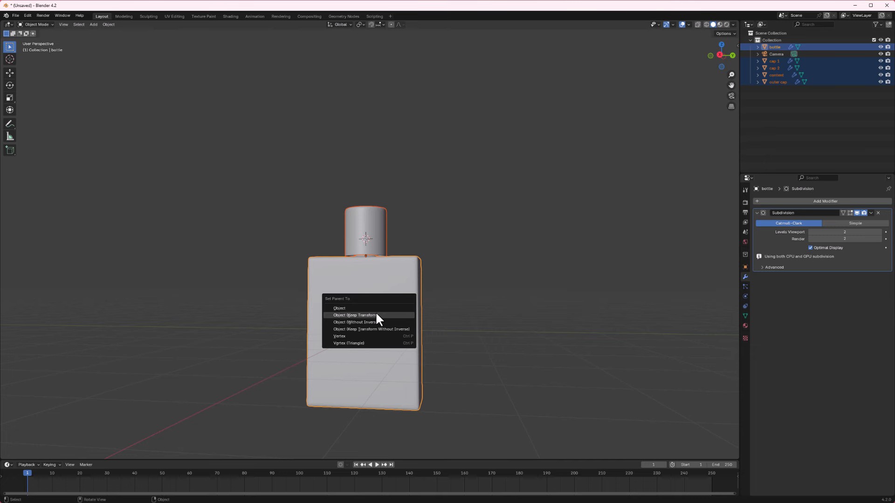
{"action": "left_click", "coordinate": [376, 315]}
- Select only the bottle and give it a trial move to check that the parented parts follow, cancelling the move
{"action": "left_click", "coordinate": [481, 326]}
{"action": "left_click", "coordinate": [418, 325]}
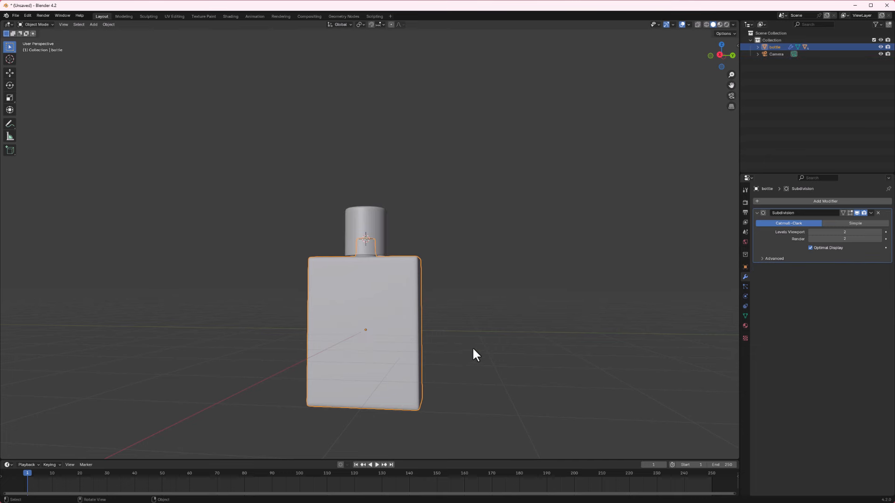
{"action": "key", "text": "g"}
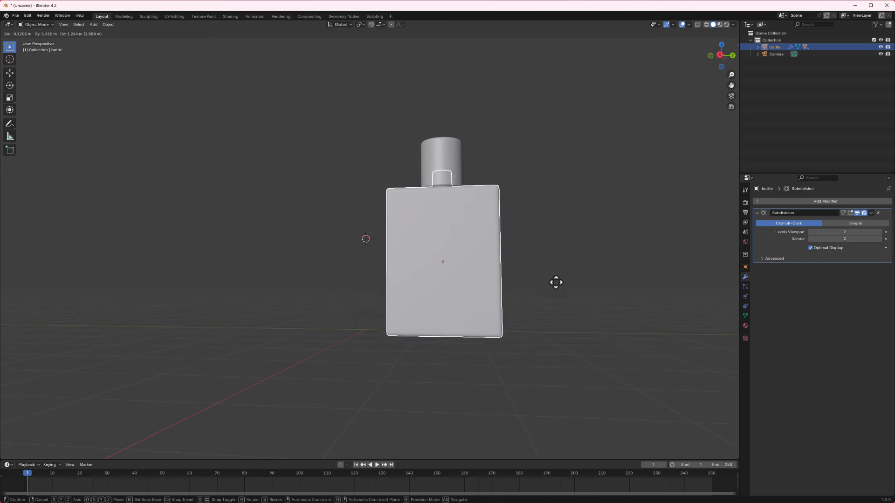
{"action": "key", "text": "Escape"}
{"action": "scroll", "coordinate": [490, 295], "scroll_direction": "down", "scroll_amount": 3}
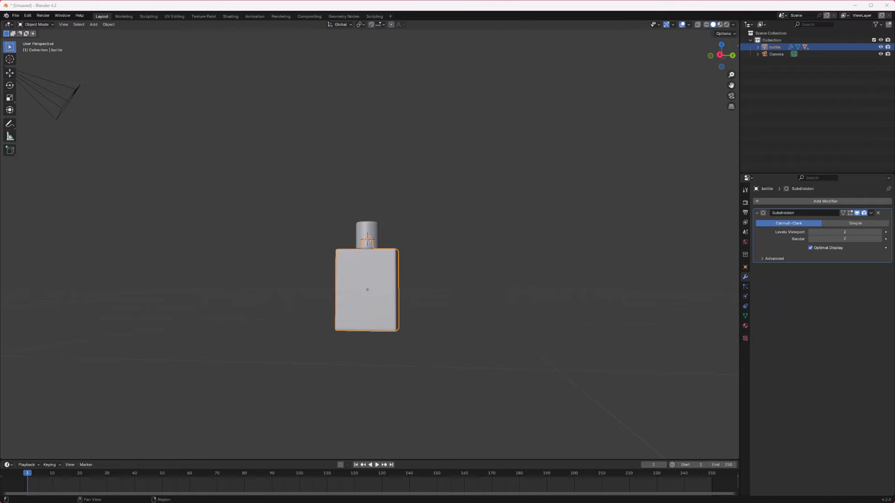
- Switch to Poly Haven in the browser, open the Rock 09 model from the "rock" results, and download its 2K Blender version
{"action": "left_click_drag", "start_coordinate": [894, 252], "coordinate": [499, 70]}
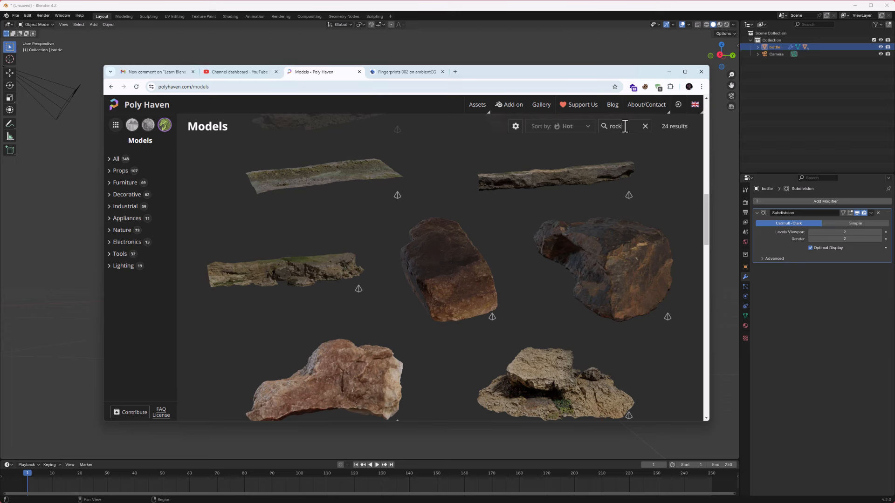
{"action": "scroll", "coordinate": [620, 243], "scroll_direction": "down", "scroll_amount": 2}
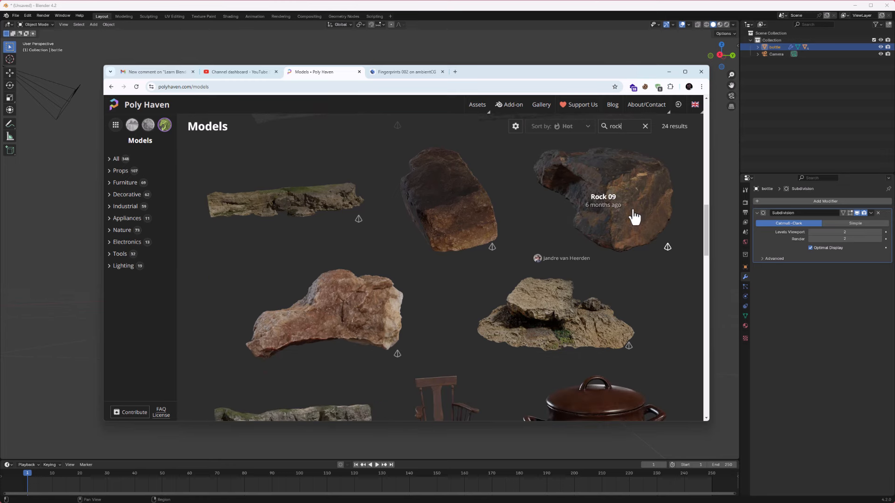
{"action": "left_click", "coordinate": [631, 223]}
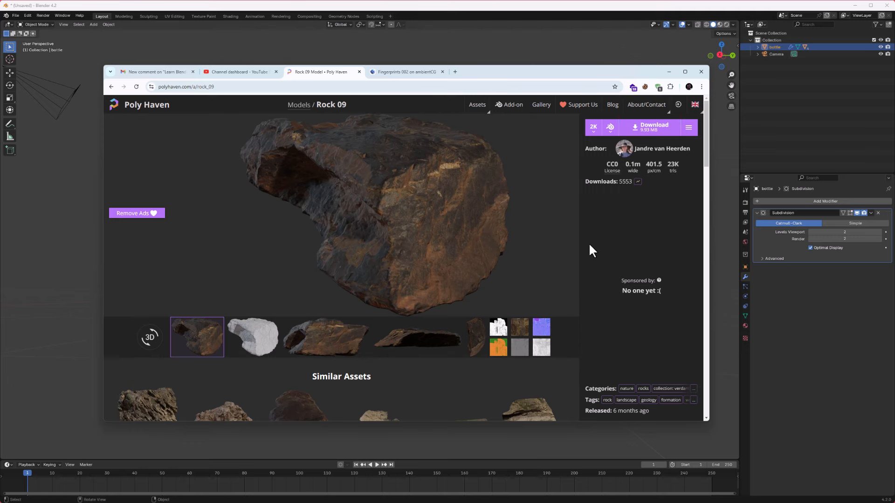
{"action": "left_click", "coordinate": [650, 133]}
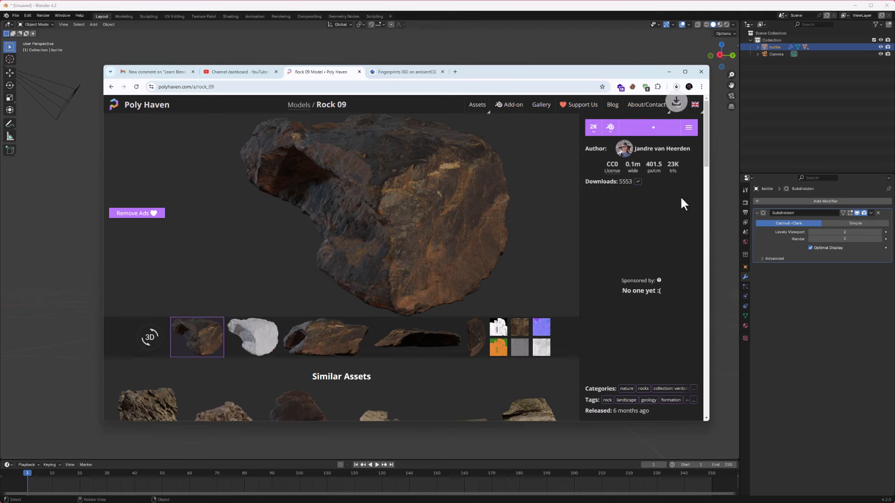
- Locate the downloaded rock_09_2k.blend (1).zip in Downloads and open it in WinRAR, dismissing the licence reminder and clearing the Downloads window away
{"action": "left_click", "coordinate": [677, 88]}
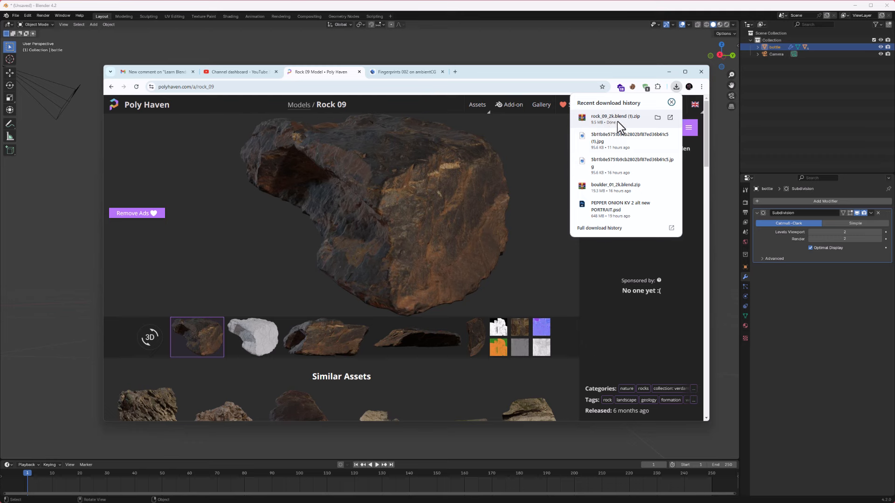
{"action": "left_click", "coordinate": [657, 118]}
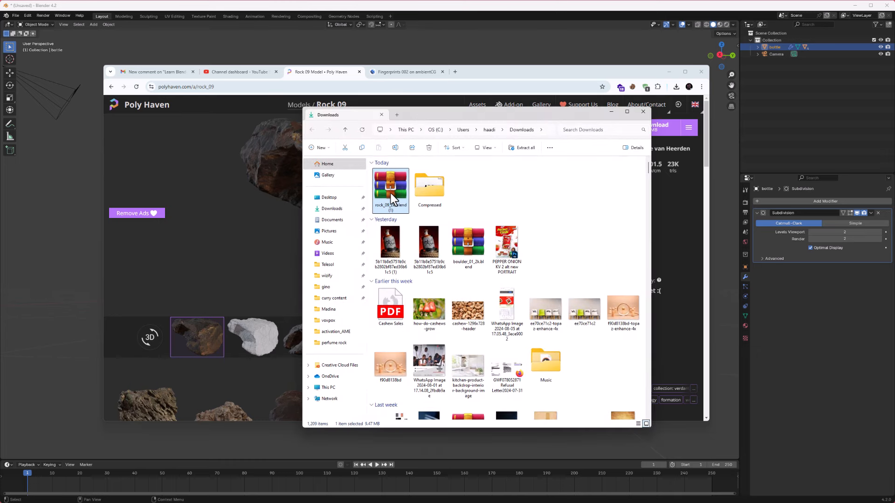
{"action": "double_click", "coordinate": [390, 195]}
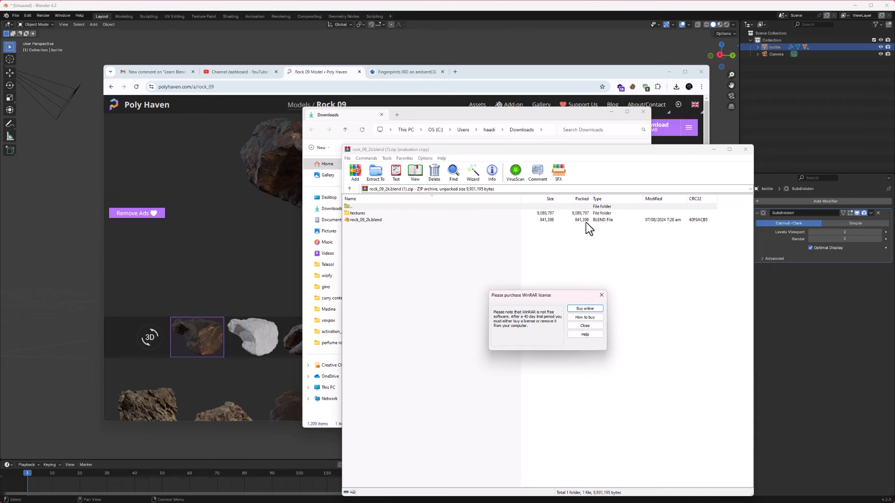
{"action": "left_click", "coordinate": [585, 325]}
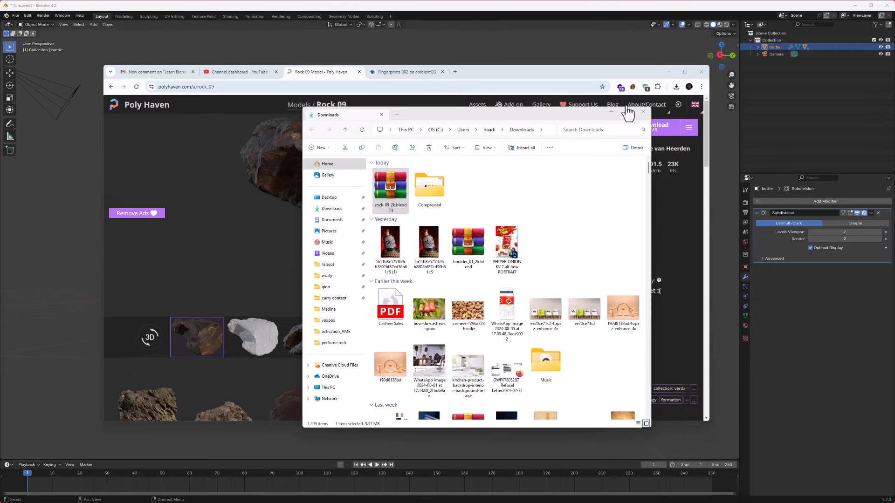
{"action": "left_click", "coordinate": [612, 111]}
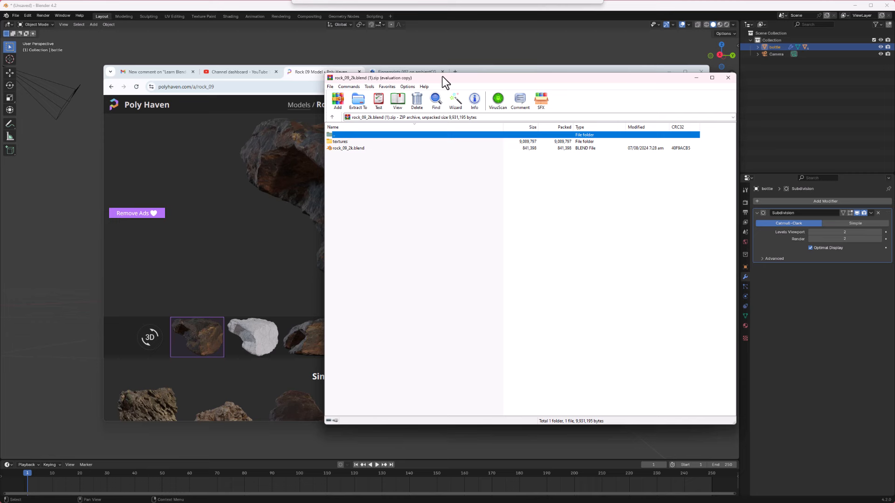
{"action": "left_click_drag", "start_coordinate": [443, 77], "coordinate": [381, 62]}
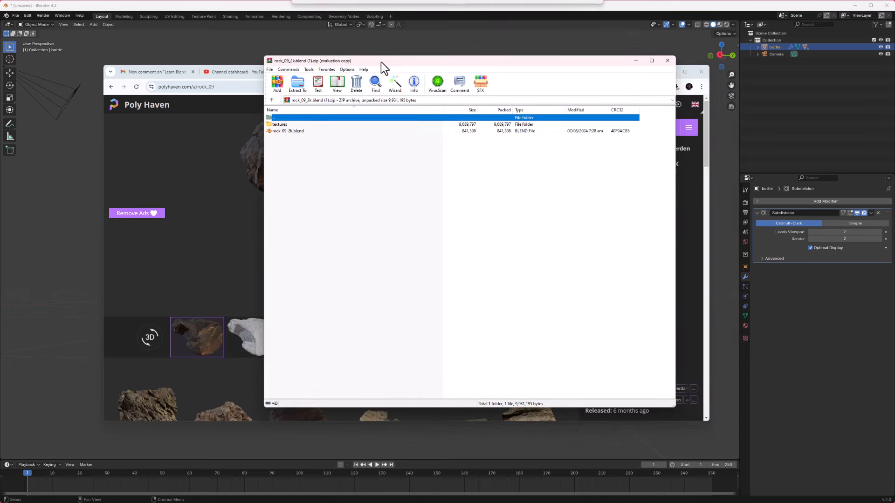
- Extract the textures folder and rock_09_2k.blend from the archive into the perfume rock folder
{"action": "left_click", "coordinate": [282, 125]}
{"action": "left_click", "coordinate": [284, 131], "text": "shift"}
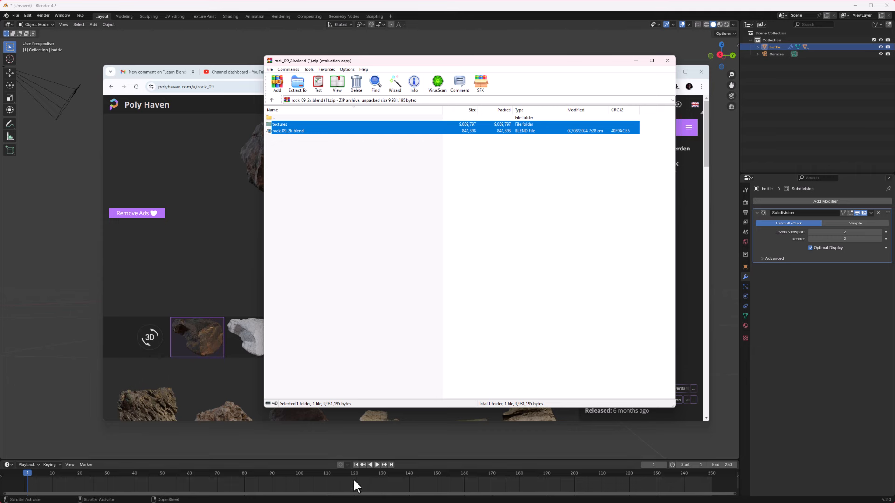
{"action": "key", "text": "super"}
{"action": "mouse_move", "coordinate": [348, 496]}
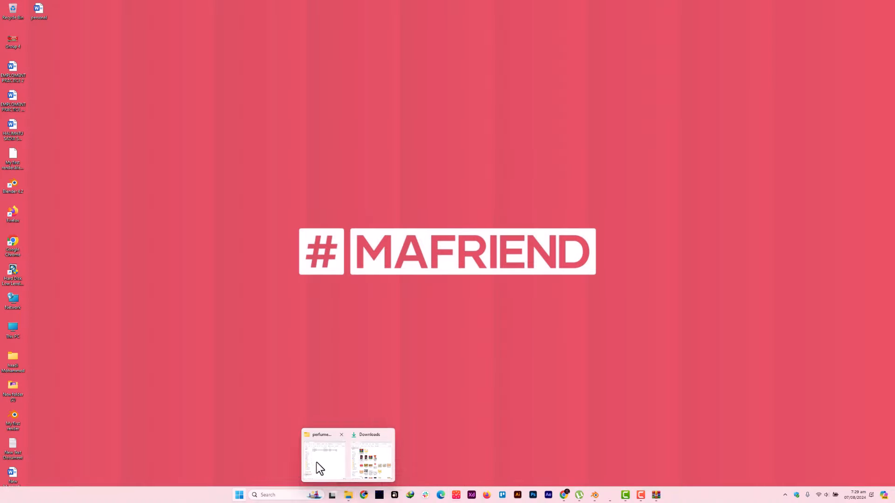
{"action": "left_click", "coordinate": [316, 462]}
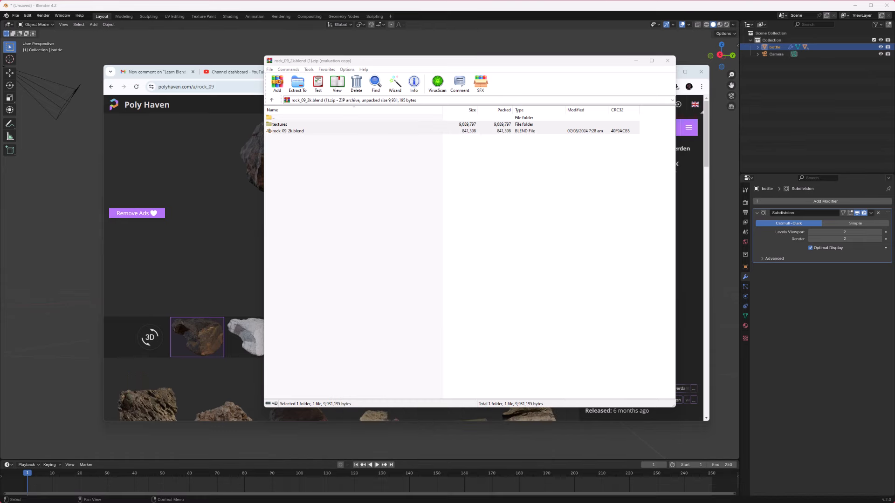
{"action": "left_click_drag", "start_coordinate": [739, 164], "coordinate": [293, 103]}
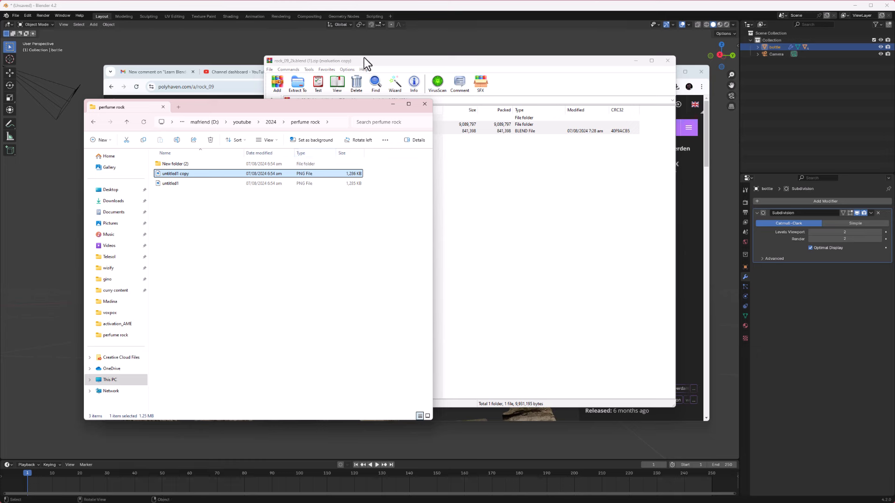
{"action": "left_click_drag", "start_coordinate": [364, 63], "coordinate": [364, 79]}
{"action": "left_click_drag", "start_coordinate": [314, 146], "coordinate": [227, 214]}
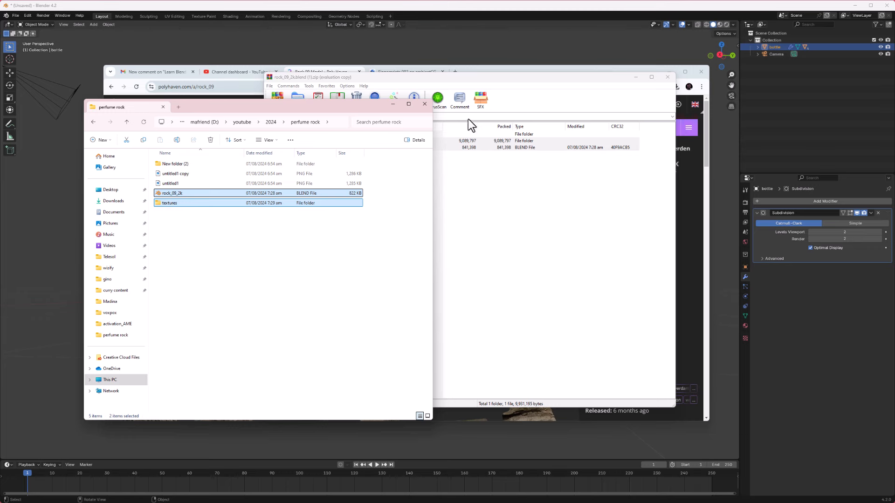
- Clear the archive and browser windows out of the way and move the perfume rock folder window clear of the bottle
{"action": "left_click_drag", "start_coordinate": [594, 74], "coordinate": [894, 122]}
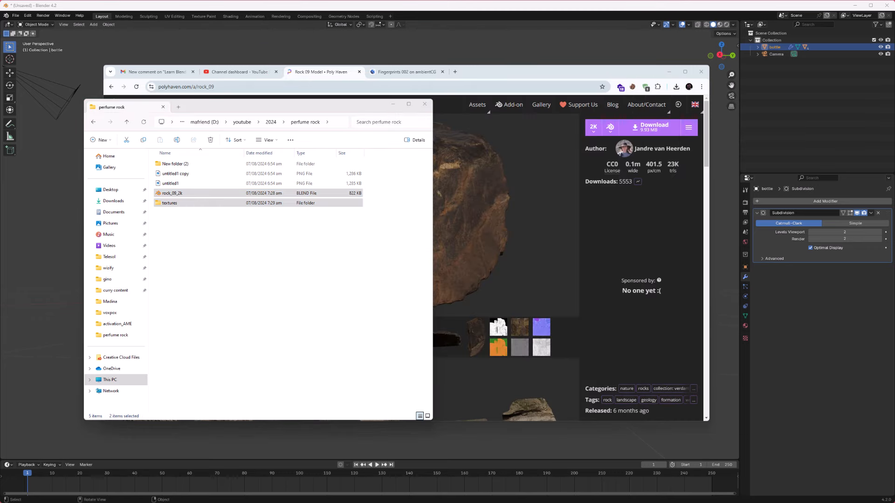
{"action": "left_click_drag", "start_coordinate": [526, 73], "coordinate": [894, 89]}
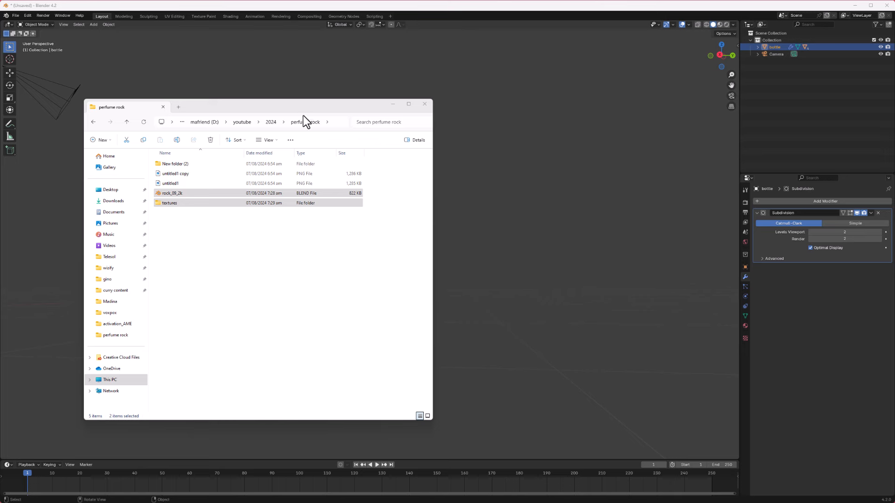
{"action": "left_click_drag", "start_coordinate": [303, 116], "coordinate": [676, 109]}
- Drop rock_09_2k.blend into the Blender scene with Append and append its realCap_Model_1 mesh
{"action": "left_click", "coordinate": [536, 207]}
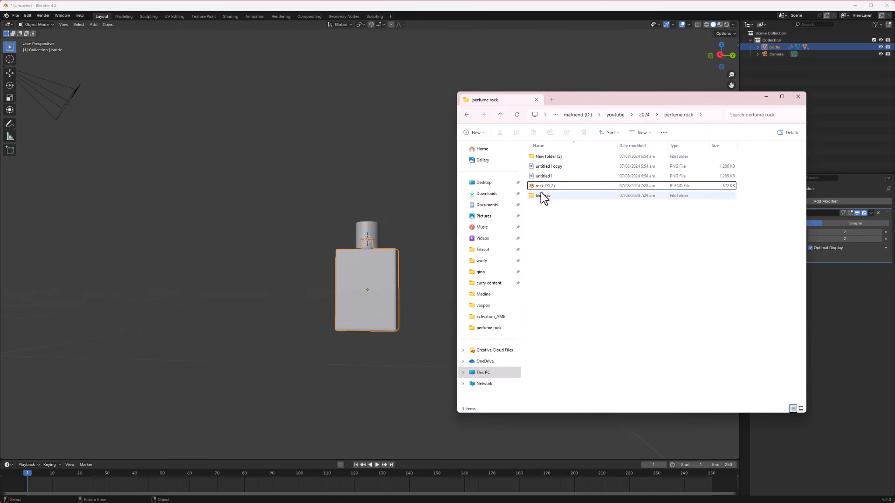
{"action": "left_click", "coordinate": [550, 186]}
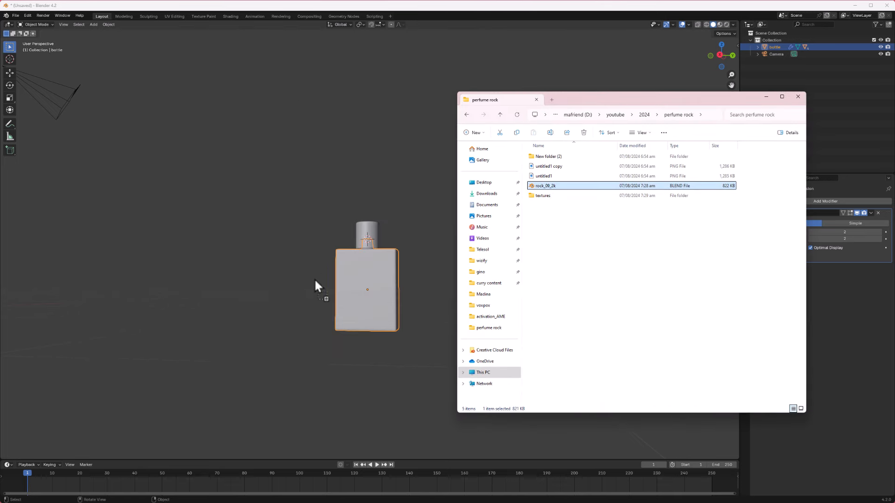
{"action": "left_click_drag", "start_coordinate": [314, 279], "coordinate": [271, 302]}
{"action": "left_click_drag", "start_coordinate": [540, 195], "coordinate": [274, 196]}
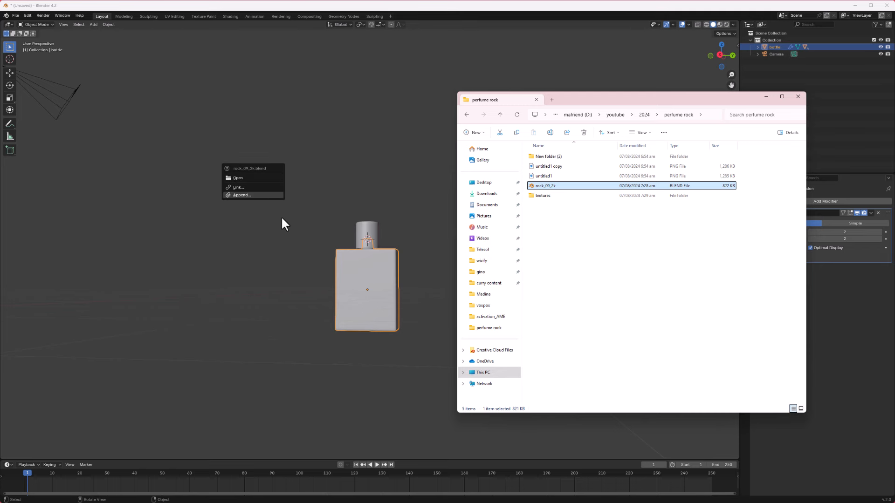
{"action": "left_click", "coordinate": [254, 196]}
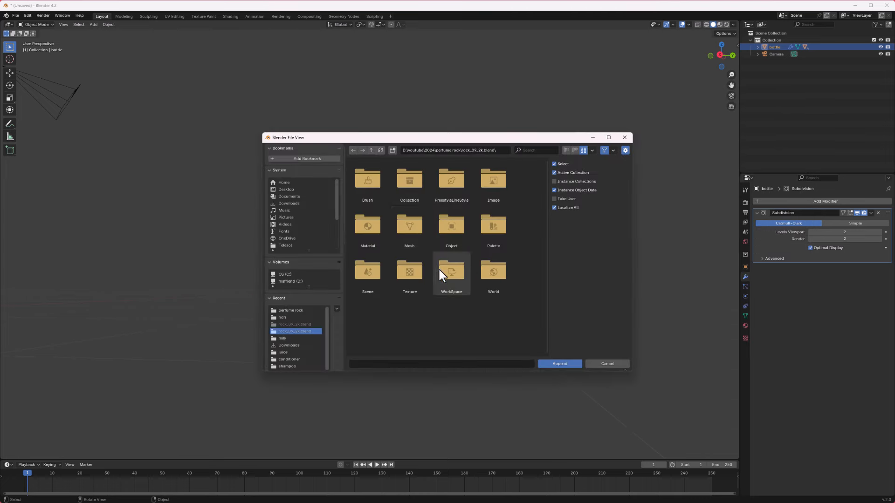
{"action": "double_click", "coordinate": [412, 228]}
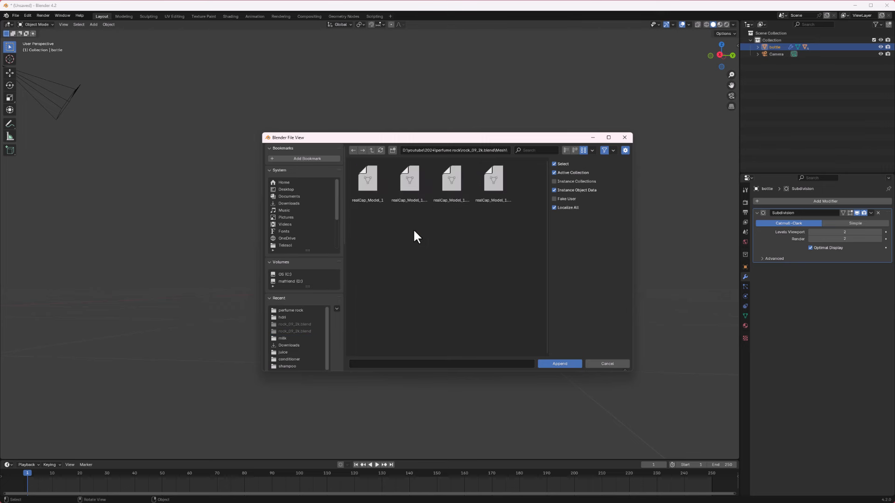
{"action": "left_click", "coordinate": [368, 182]}
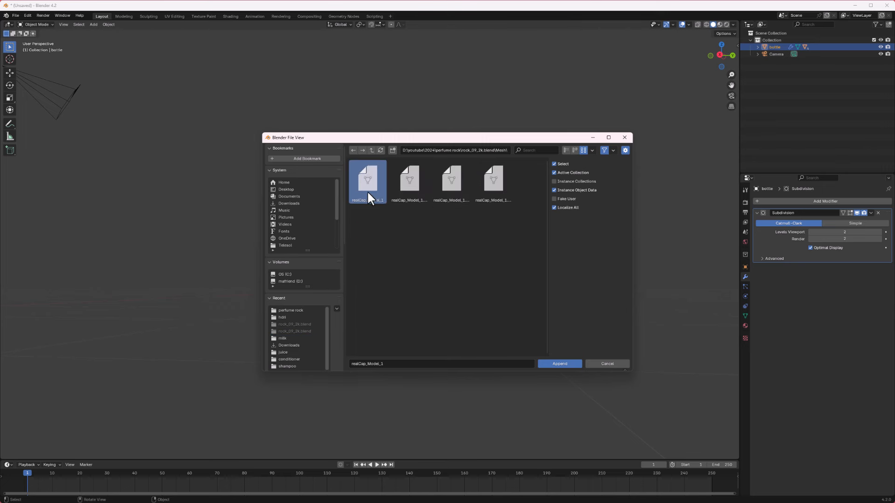
{"action": "left_click", "coordinate": [553, 363]}
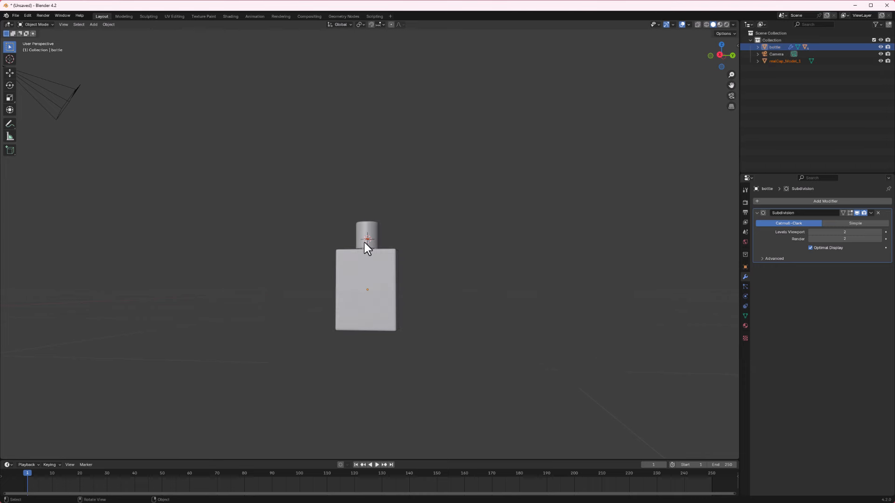
- Scale the tiny appended rock up by more than 60 times, until it is several times wider than the bottle
{"action": "scroll", "coordinate": [365, 243], "scroll_direction": "up", "scroll_amount": 8}
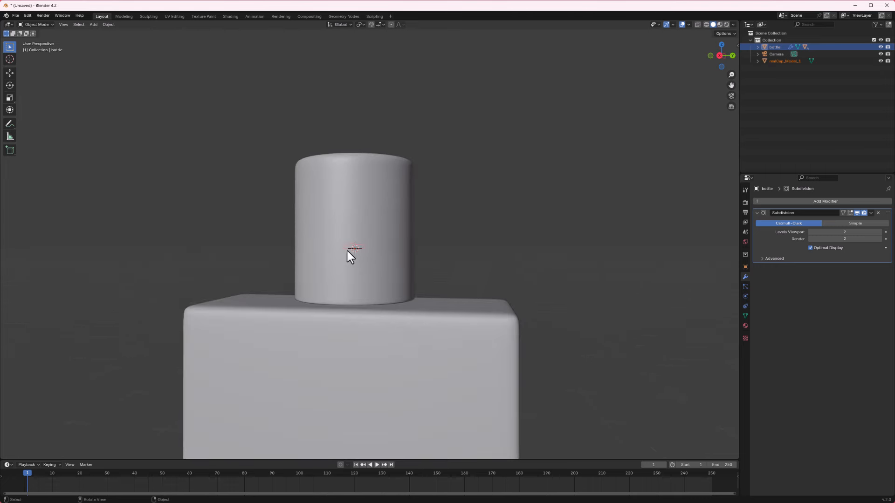
{"action": "scroll", "coordinate": [351, 248], "scroll_direction": "down", "scroll_amount": 6}
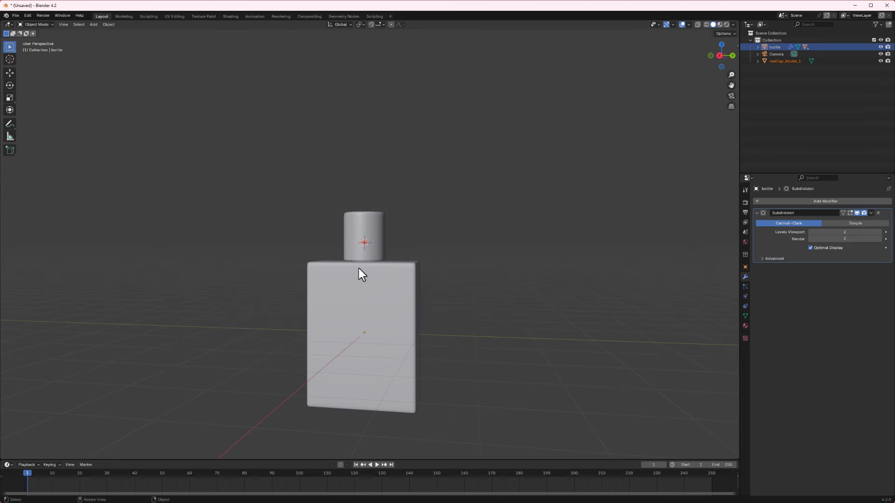
{"action": "scroll", "coordinate": [389, 304], "scroll_direction": "down", "scroll_amount": 2}
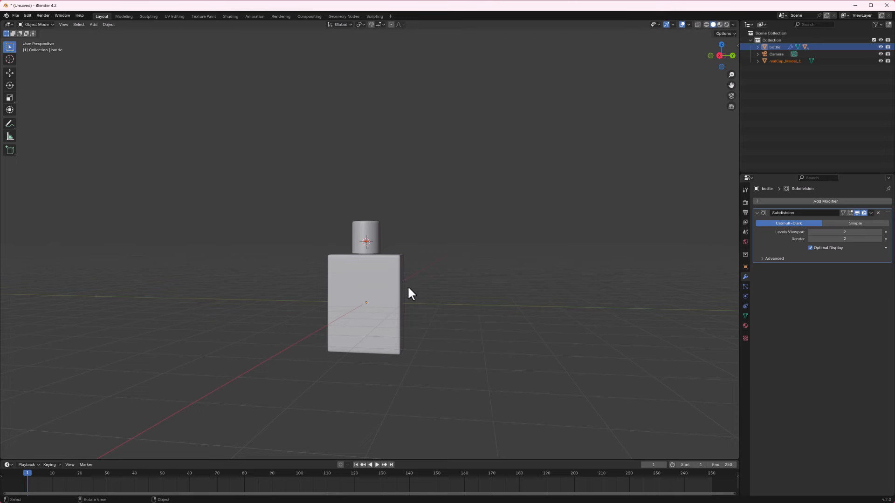
{"action": "key", "text": "s"}
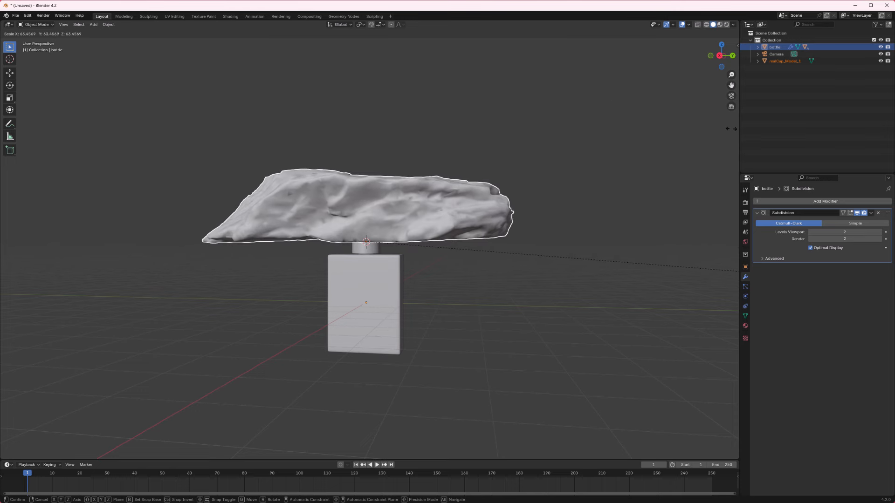
{"action": "left_click", "coordinate": [583, 88]}
{"action": "scroll", "coordinate": [369, 205], "scroll_direction": "down", "scroll_amount": 4}
{"action": "middle_click_drag", "start_coordinate": [382, 213], "coordinate": [412, 223]}
{"action": "key", "text": "s"}
{"action": "left_click", "coordinate": [494, 273]}
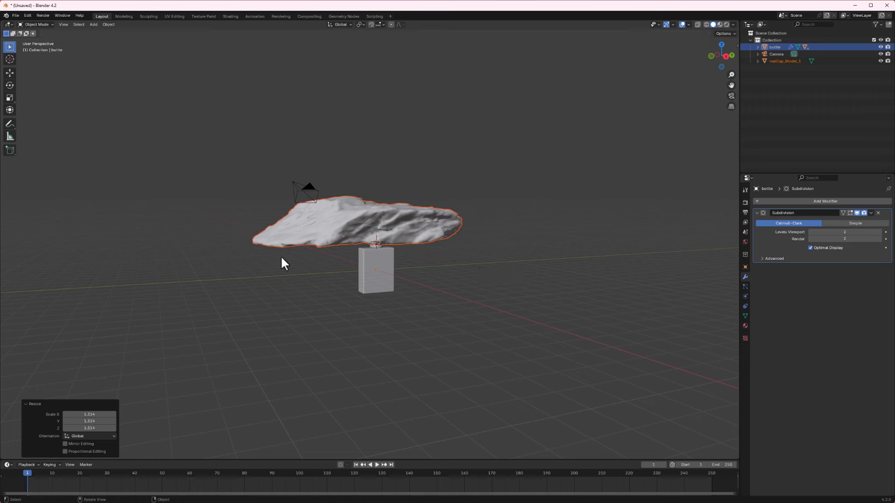
- Lower the rock about 2.5 m along the Z axis
{"action": "middle_click_drag", "start_coordinate": [282, 260], "coordinate": [398, 241]}
{"action": "key", "text": "g"}
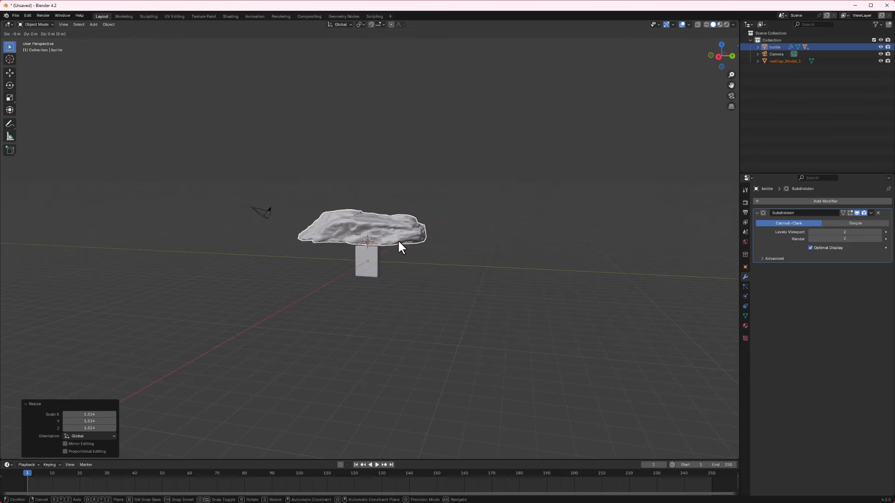
{"action": "key", "text": "z"}
{"action": "left_click", "coordinate": [353, 300]}
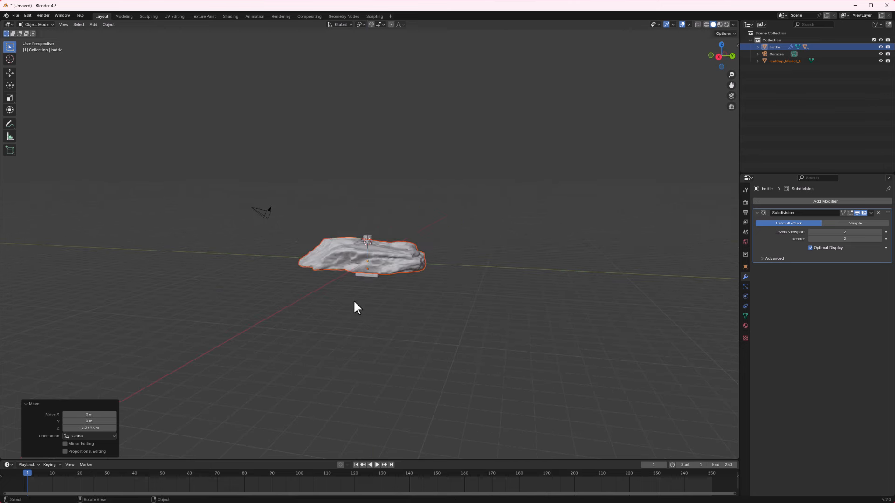
{"action": "scroll", "coordinate": [357, 280], "scroll_direction": "up", "scroll_amount": 4}
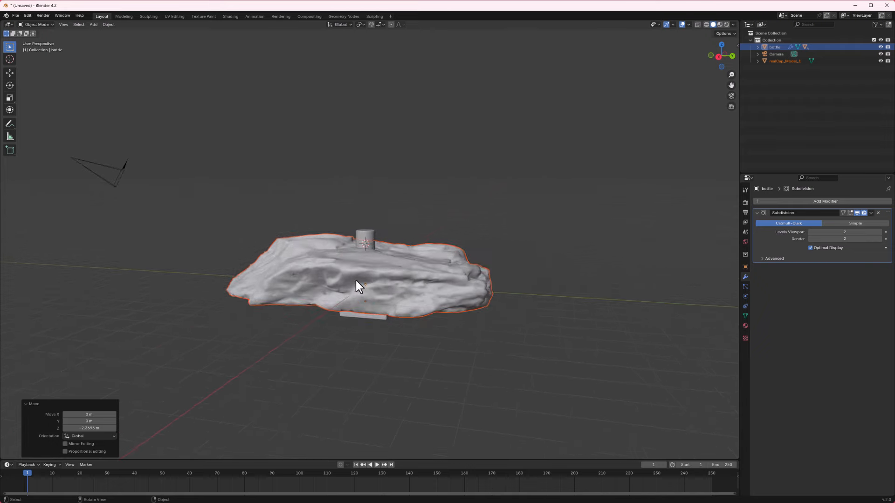
- Raise the bottle about 2.8 m along the Z axis so it stands on top of the rock
{"action": "left_click", "coordinate": [351, 316]}
{"action": "key", "text": "g"}
{"action": "key", "text": "z"}
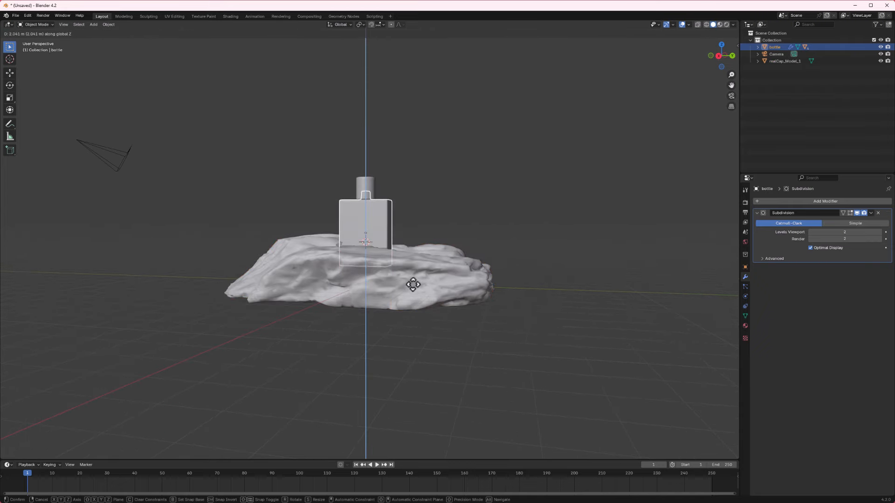
{"action": "left_click", "coordinate": [423, 266]}
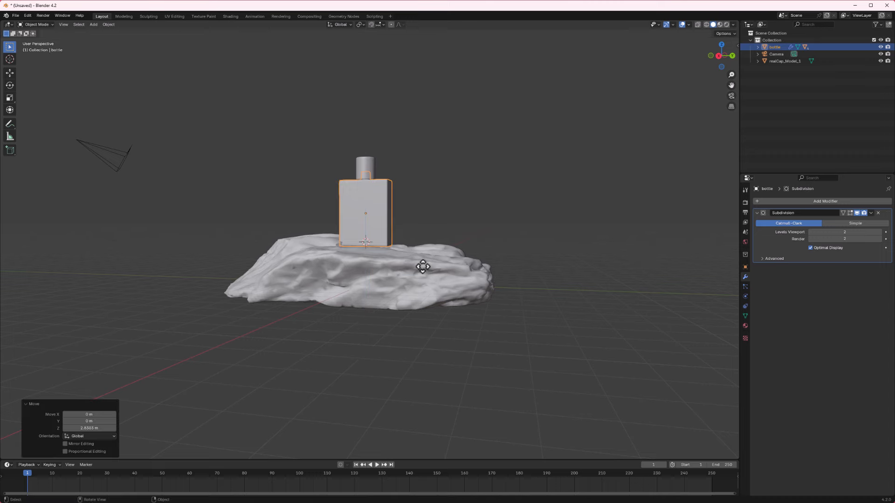
- Enlarge the rock by a factor of about 1.4 and lower it about 0.85 m along Z to meet the bottle's base
{"action": "mouse_move", "coordinate": [289, 244]}
{"action": "middle_mouse_down"}
{"action": "mouse_move", "coordinate": [357, 263]}
{"action": "mouse_move", "coordinate": [304, 251]}
{"action": "middle_mouse_up"}
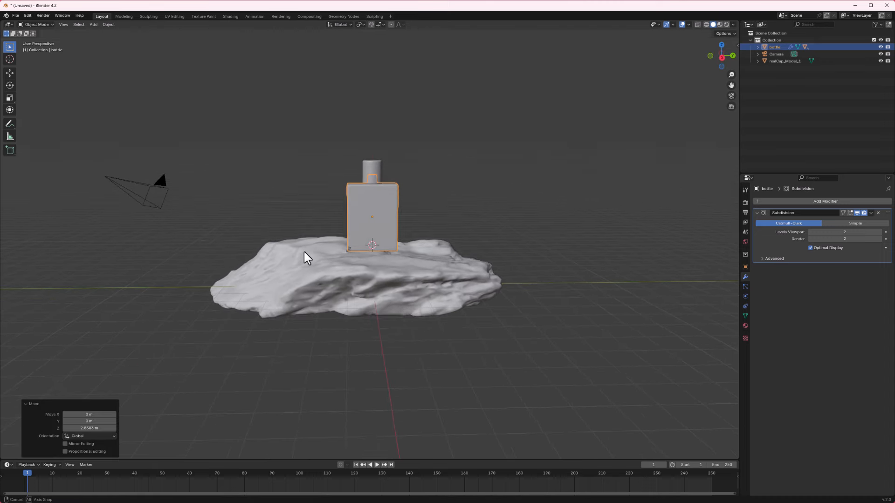
{"action": "left_click", "coordinate": [377, 304]}
{"action": "key", "text": "s"}
{"action": "left_click", "coordinate": [529, 332]}
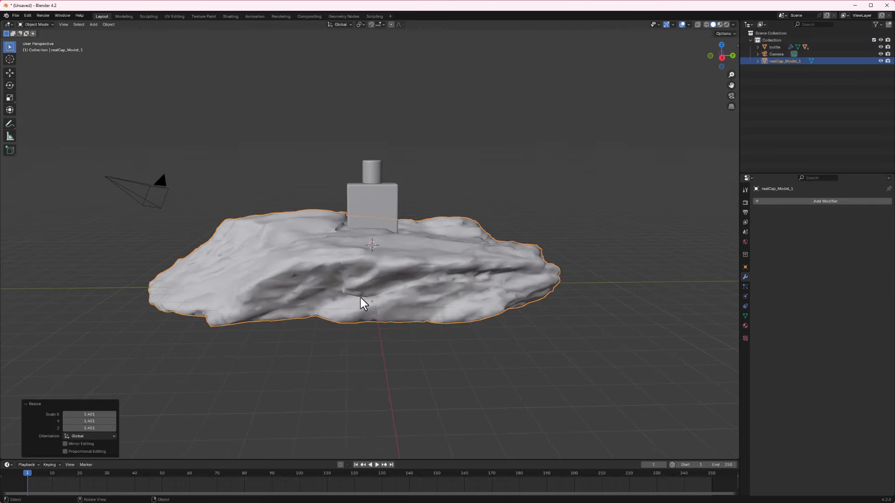
{"action": "key", "text": "g"}
{"action": "key", "text": "z"}
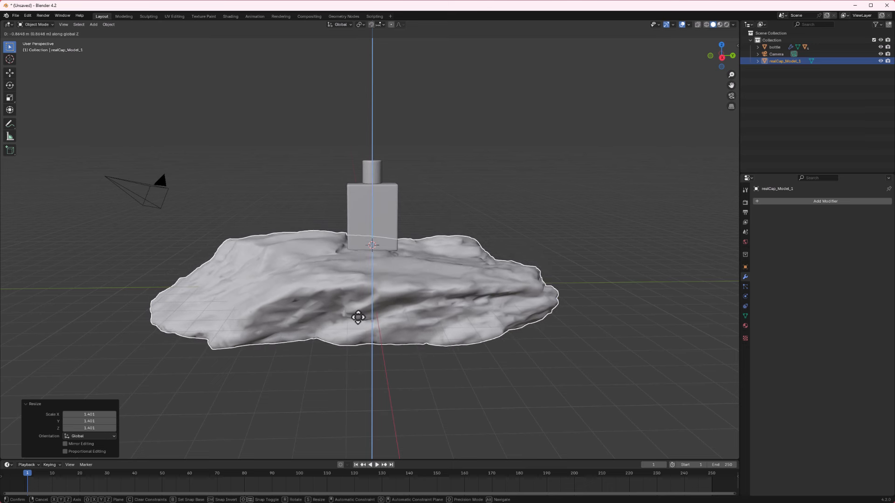
{"action": "left_click", "coordinate": [358, 316]}
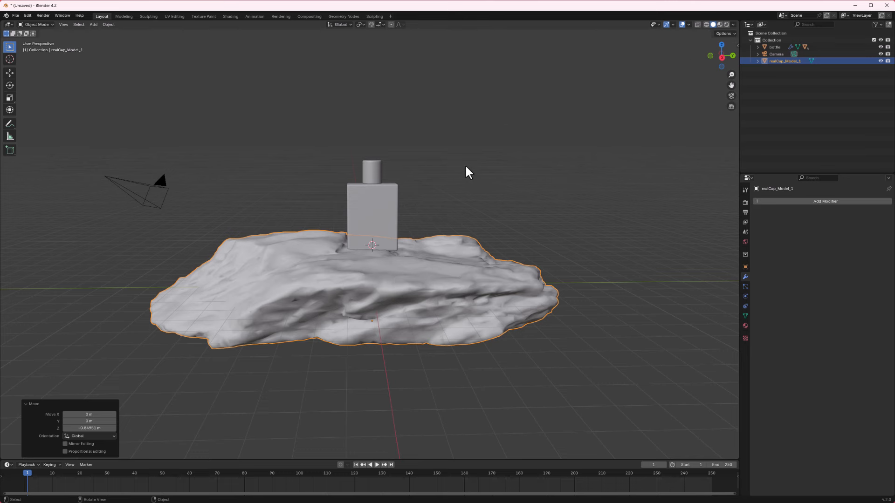
- Save the scene as untitled1.blend in the perfume rock folder
{"action": "key", "text": "ctrl+s"}
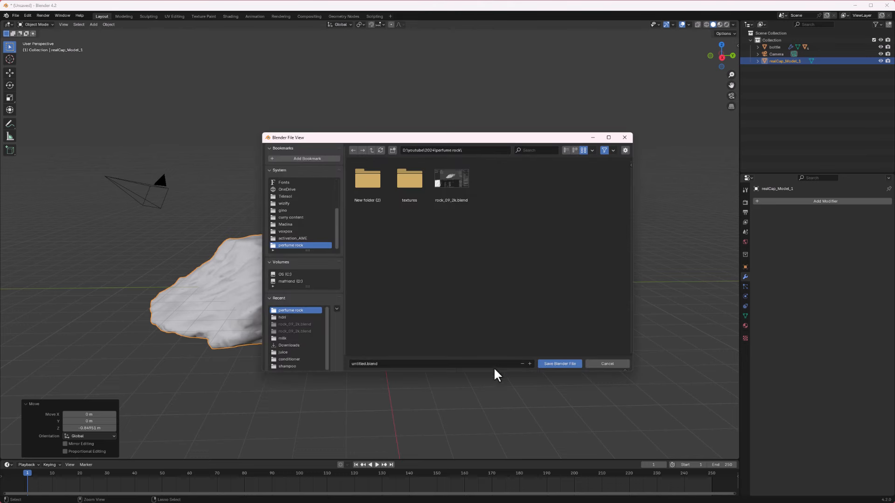
{"action": "left_click", "coordinate": [529, 363]}
{"action": "left_click", "coordinate": [562, 364]}
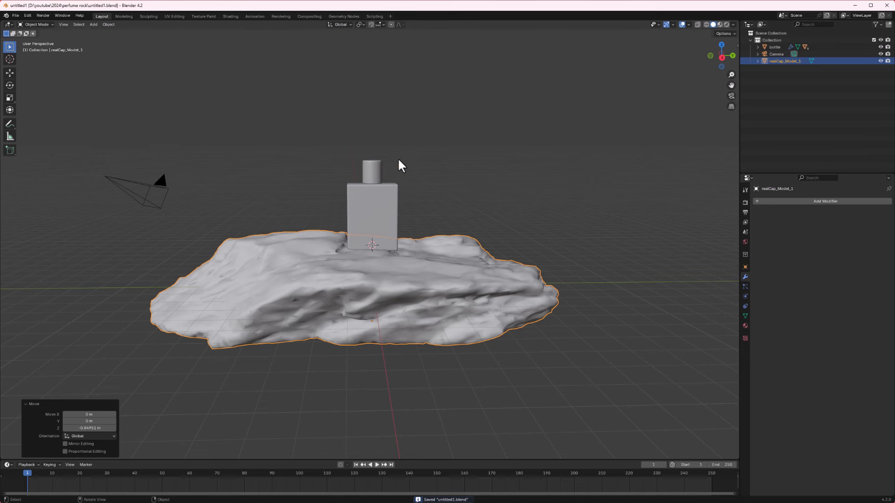
- Check the rock's textures in Material Preview shading, returning to Solid shading
{"action": "left_click", "coordinate": [720, 25]}
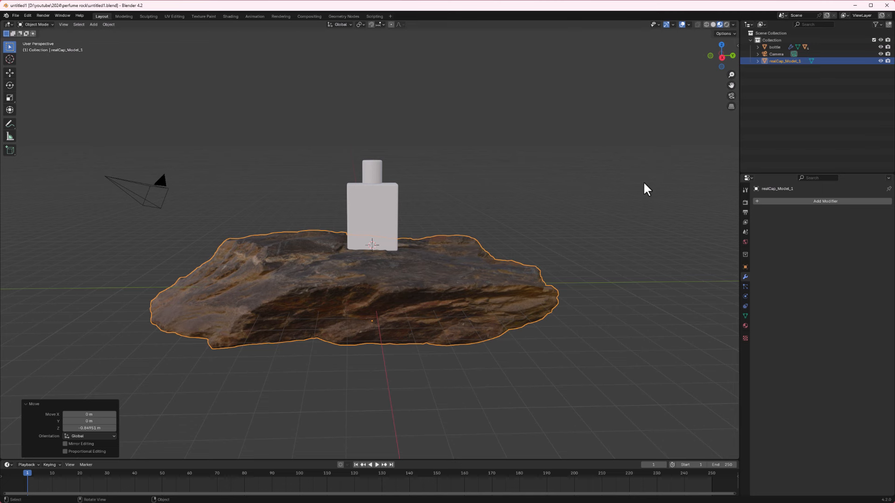
{"action": "left_click", "coordinate": [713, 25]}
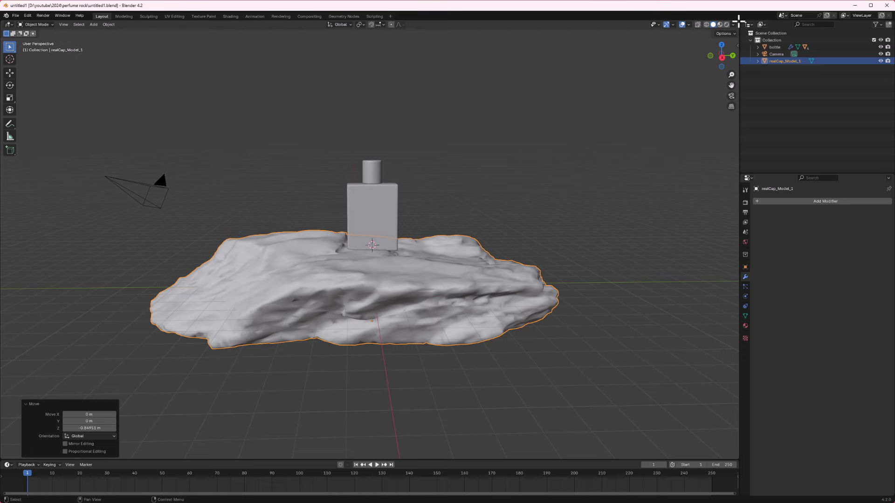
- Split the 3D viewport into two side-by-side views and show the camera view in the new one
{"action": "left_click_drag", "start_coordinate": [739, 20], "coordinate": [443, 106]}
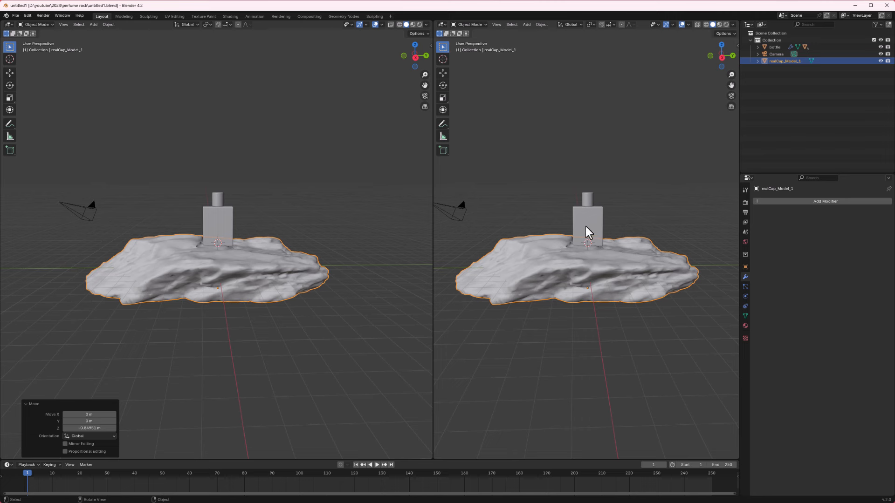
{"action": "left_click", "coordinate": [730, 95]}
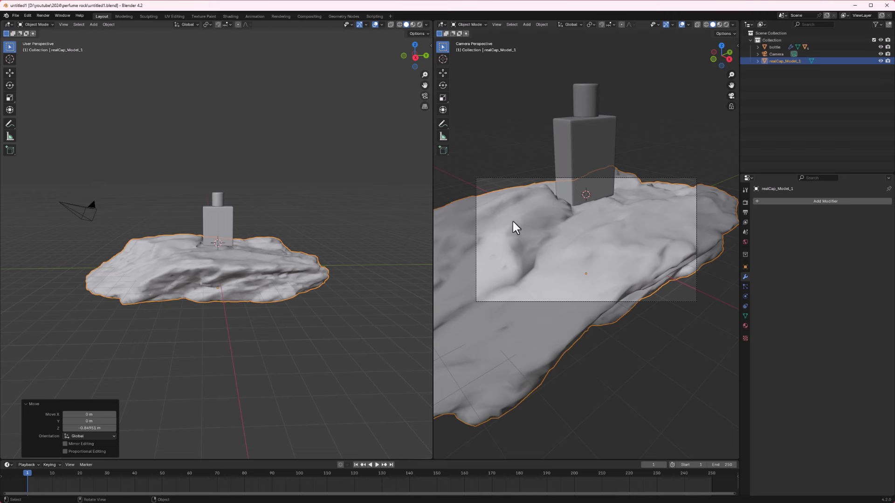
- Set the render output resolution to 1080 px in X and 1350 px in Y
{"action": "left_click", "coordinate": [744, 202]}
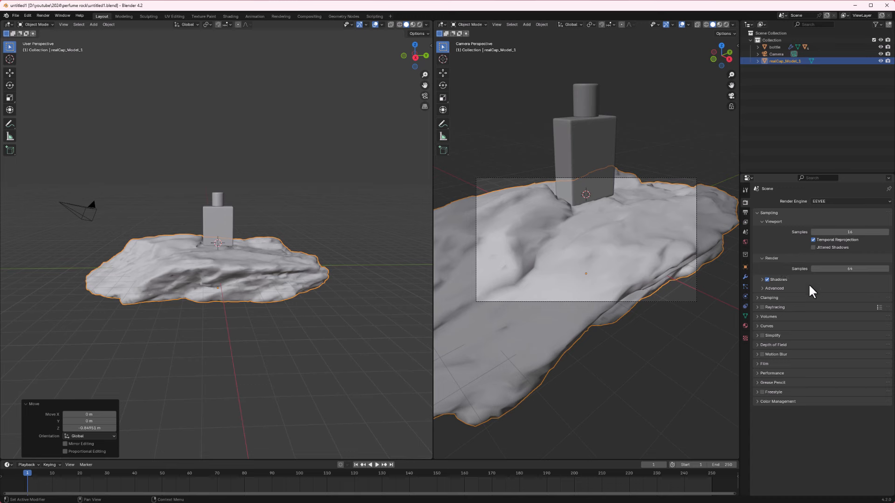
{"action": "left_click", "coordinate": [745, 212]}
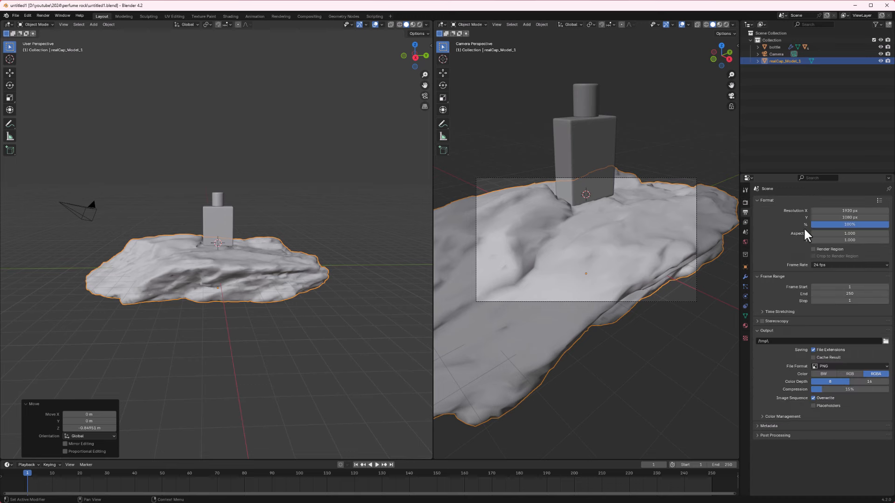
{"action": "left_click", "coordinate": [853, 211]}
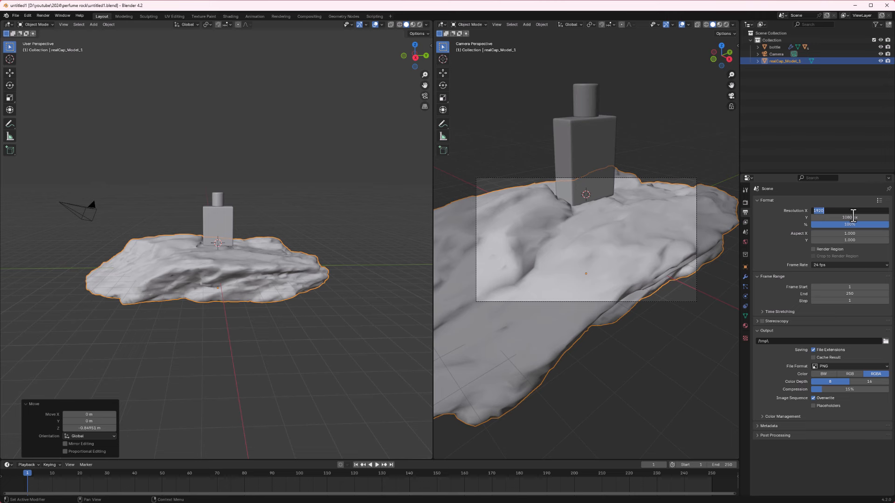
{"action": "type", "text": "1080"}
{"action": "key", "text": "Return"}
{"action": "left_click", "coordinate": [853, 217]}
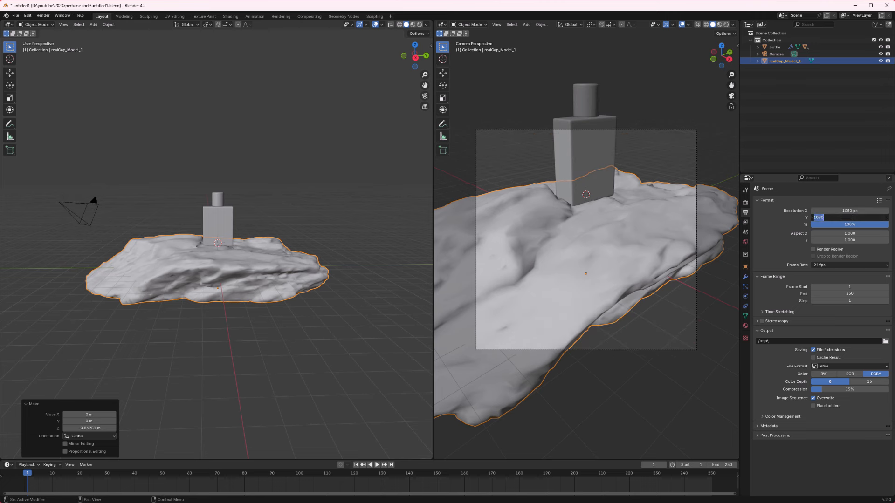
{"action": "type", "text": "1350"}
{"action": "key", "text": "Return"}
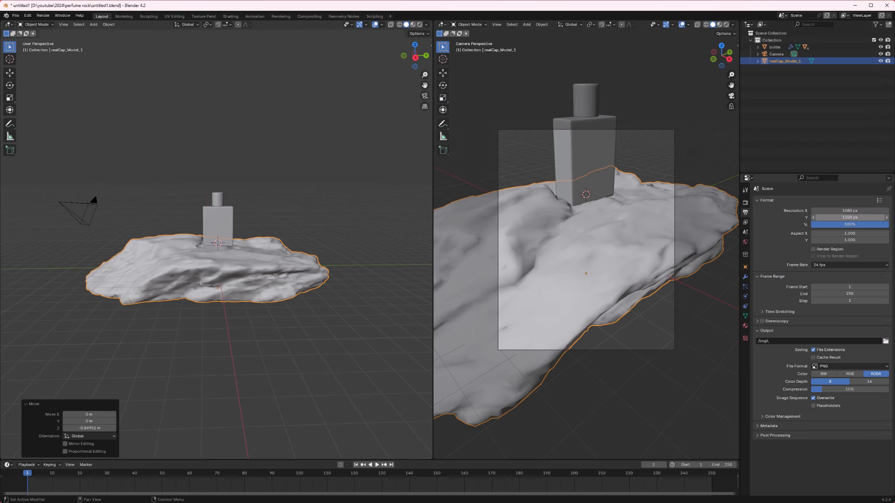
- Lock the camera to the view, then move it back and orbit it to a low angle facing the bottle and rock
{"action": "scroll", "coordinate": [572, 282], "scroll_direction": "up", "scroll_amount": 2}
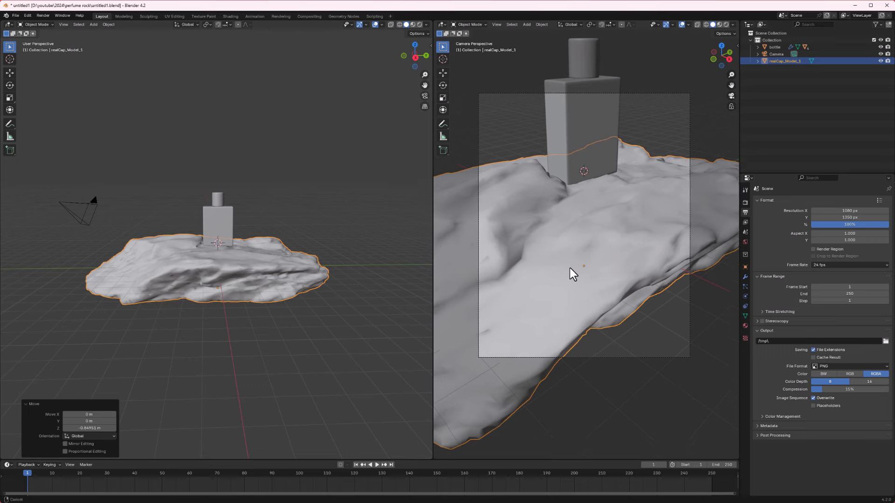
{"action": "middle_click_drag", "start_coordinate": [569, 268], "coordinate": [569, 249], "text": "shift"}
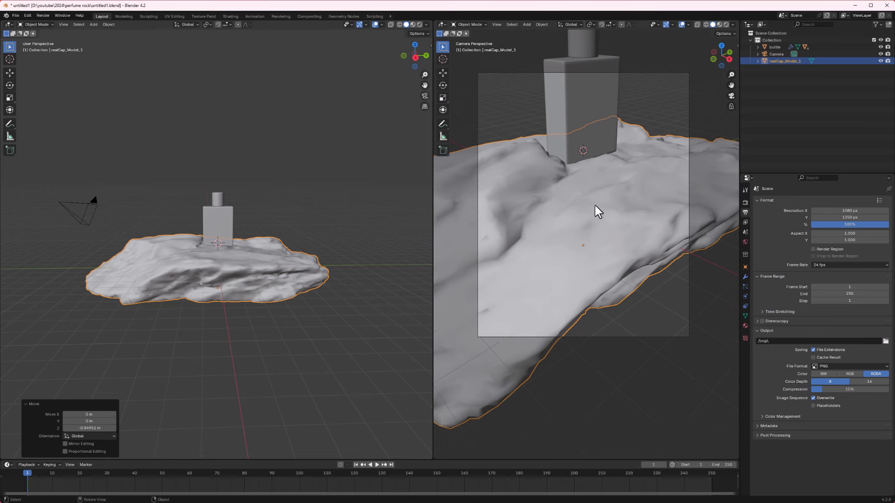
{"action": "left_click", "coordinate": [730, 107]}
{"action": "scroll", "coordinate": [559, 200], "scroll_direction": "down", "scroll_amount": 3}
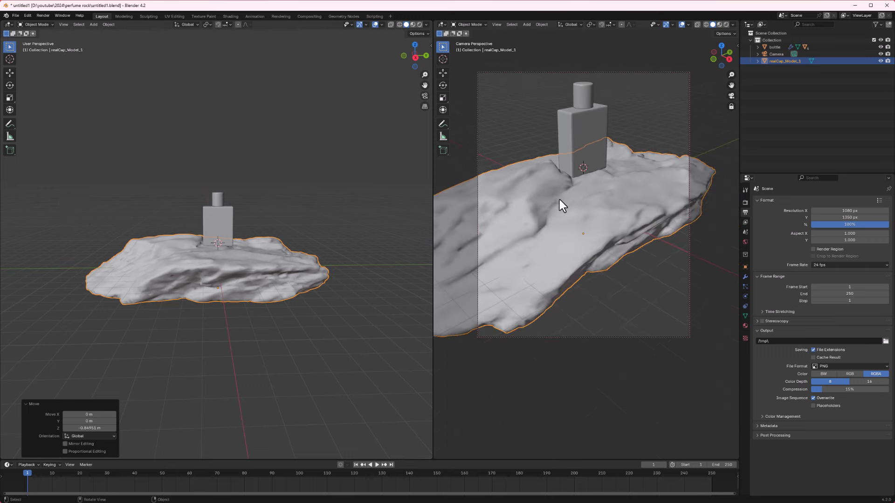
{"action": "middle_click_drag", "start_coordinate": [559, 199], "coordinate": [615, 284]}
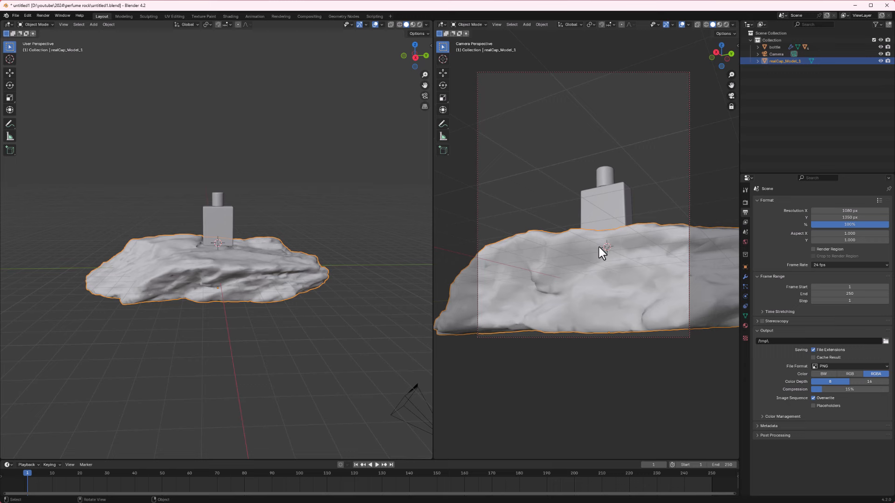
- Reframe the camera so the bottle on the rock sits closer and centred in the portrait frame
{"action": "scroll", "coordinate": [598, 244], "scroll_direction": "up", "scroll_amount": 2}
{"action": "scroll", "coordinate": [612, 289], "scroll_direction": "up", "scroll_amount": 1}
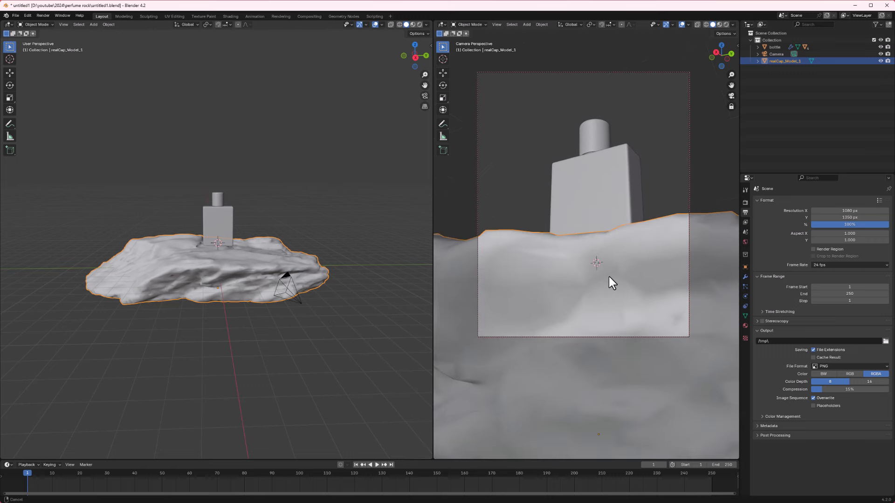
{"action": "scroll", "coordinate": [609, 284], "scroll_direction": "down", "scroll_amount": 1}
{"action": "scroll", "coordinate": [609, 270], "scroll_direction": "up", "scroll_amount": 1}
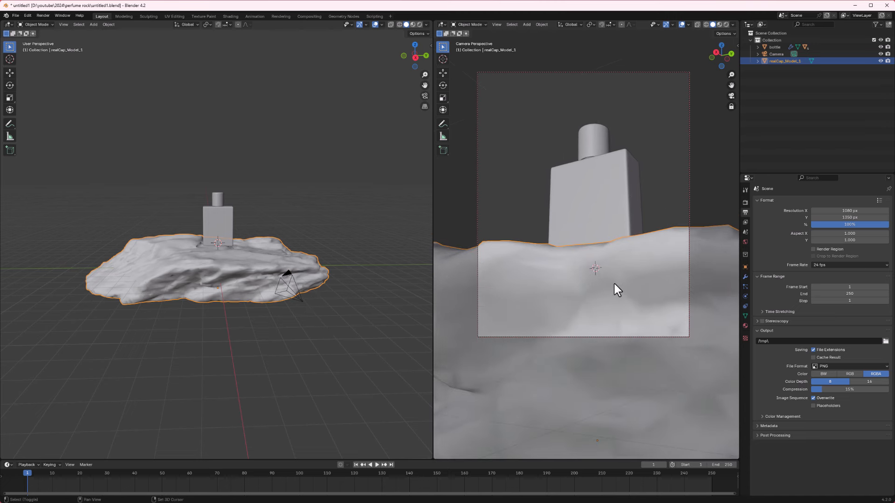
{"action": "scroll", "coordinate": [614, 284], "scroll_direction": "down", "scroll_amount": 1}
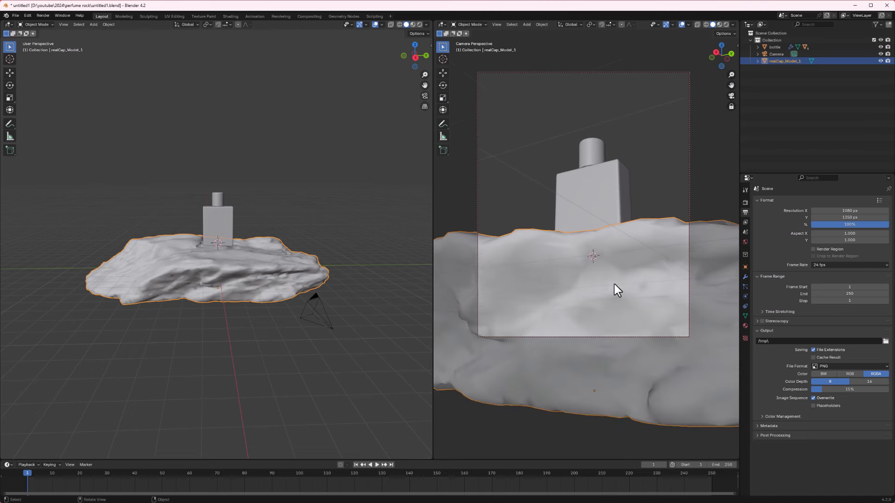
{"action": "scroll", "coordinate": [614, 284], "scroll_direction": "down", "scroll_amount": 1}
{"action": "scroll", "coordinate": [614, 284], "scroll_direction": "down", "scroll_amount": 1}
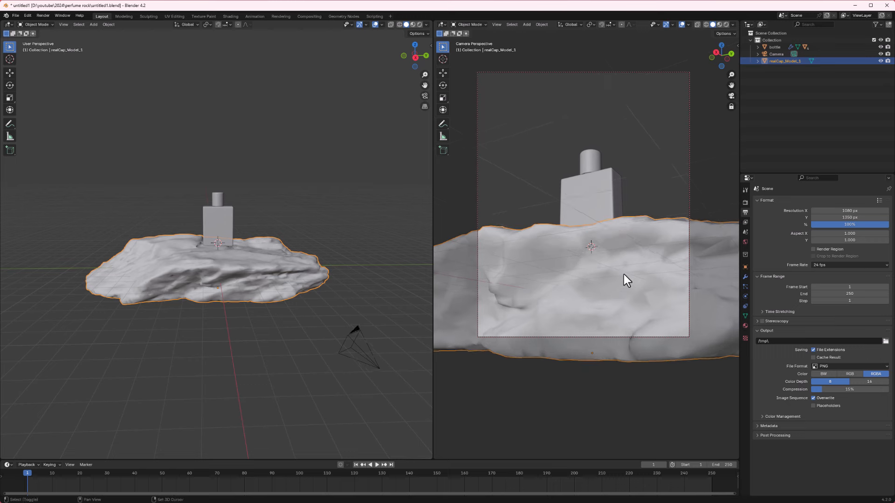
{"action": "middle_click_drag", "start_coordinate": [623, 274], "coordinate": [624, 294], "text": "shift"}
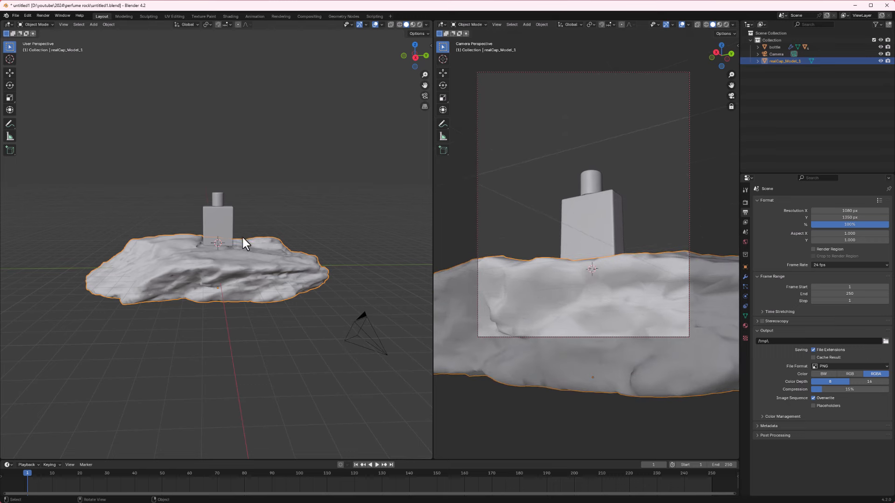
- Move the bottle about 1.38 m along the X axis toward the camera and recentre it closer in the camera frame
{"action": "mouse_move", "coordinate": [243, 237]}
{"action": "middle_mouse_down"}
{"action": "mouse_move", "coordinate": [181, 232]}
{"action": "mouse_move", "coordinate": [226, 240]}
{"action": "middle_mouse_up"}
{"action": "left_click", "coordinate": [209, 216]}
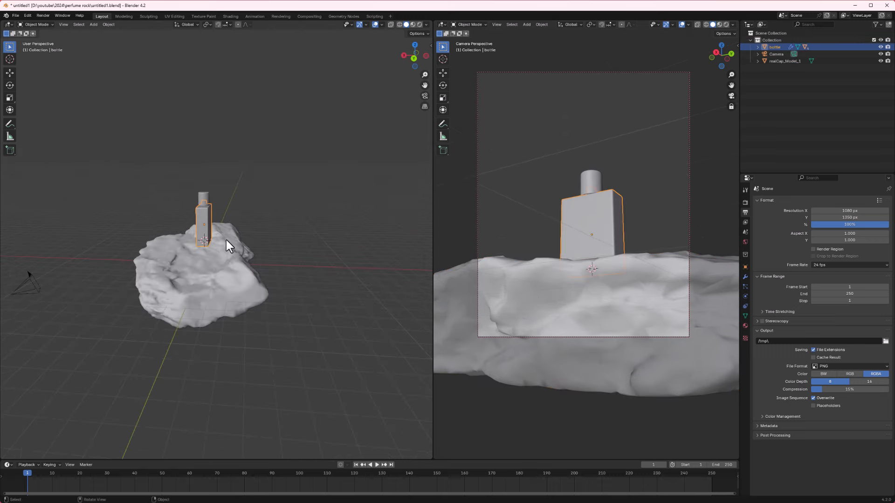
{"action": "key", "text": "g"}
{"action": "key", "text": "x"}
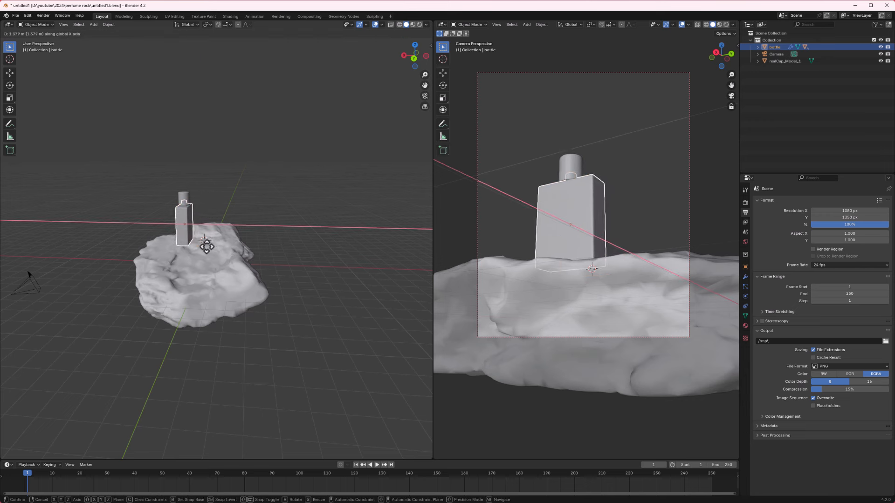
{"action": "left_click", "coordinate": [206, 247]}
{"action": "middle_click_drag", "start_coordinate": [580, 267], "coordinate": [636, 290], "text": "shift"}
{"action": "scroll", "coordinate": [597, 279], "scroll_direction": "up", "scroll_amount": 1}
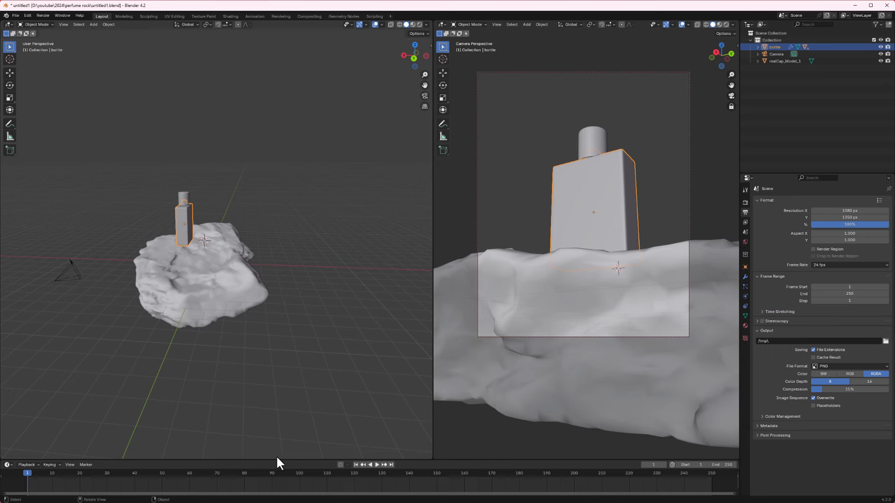
- Enlarge the timeline area and change it to the Shader Editor showing the bottle's material nodes
{"action": "left_click_drag", "start_coordinate": [274, 459], "coordinate": [266, 299]}
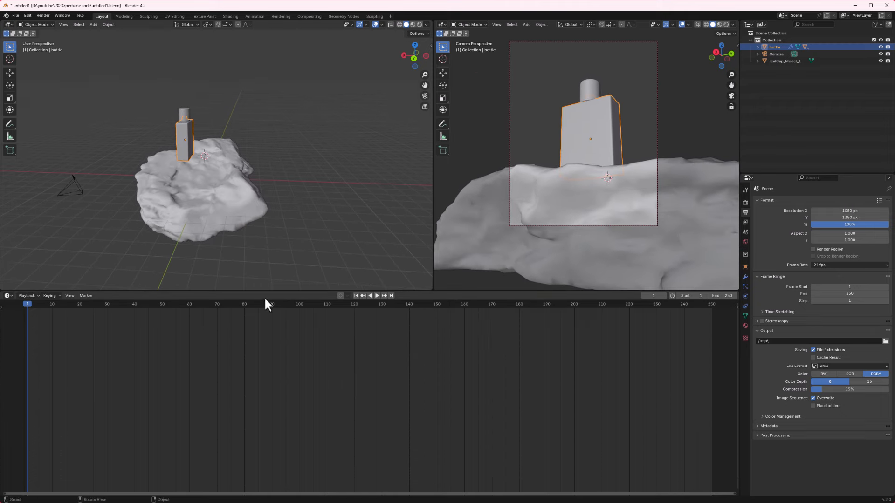
{"action": "left_click", "coordinate": [9, 295]}
{"action": "left_click", "coordinate": [9, 295]}
{"action": "left_click", "coordinate": [17, 359]}
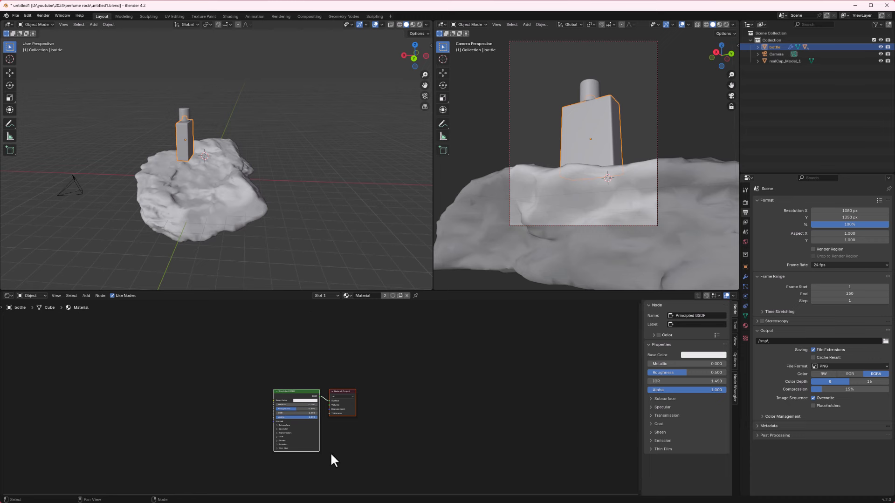
{"action": "scroll", "coordinate": [330, 454], "scroll_direction": "up", "scroll_amount": 3}
{"action": "middle_click_drag", "start_coordinate": [331, 455], "coordinate": [355, 420]}
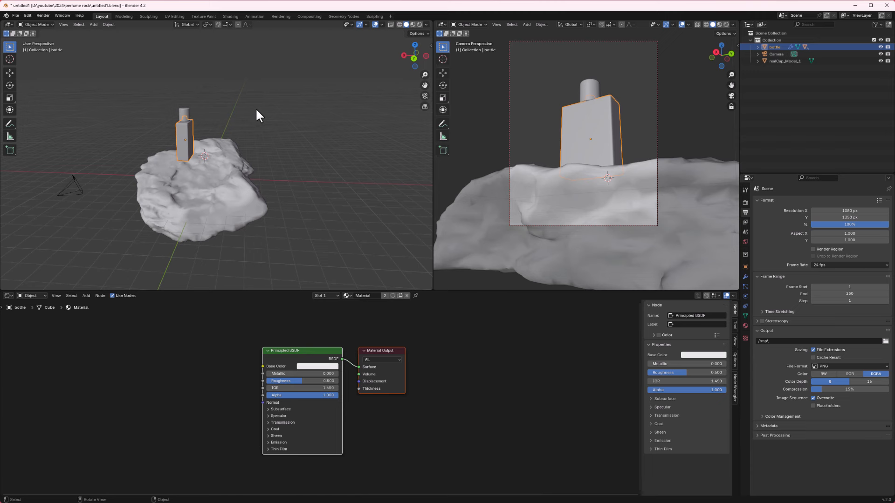
- Switch the shader editor to the World shader and add an Environment Texture with mapping nodes to the Background node
{"action": "left_click", "coordinate": [185, 115]}
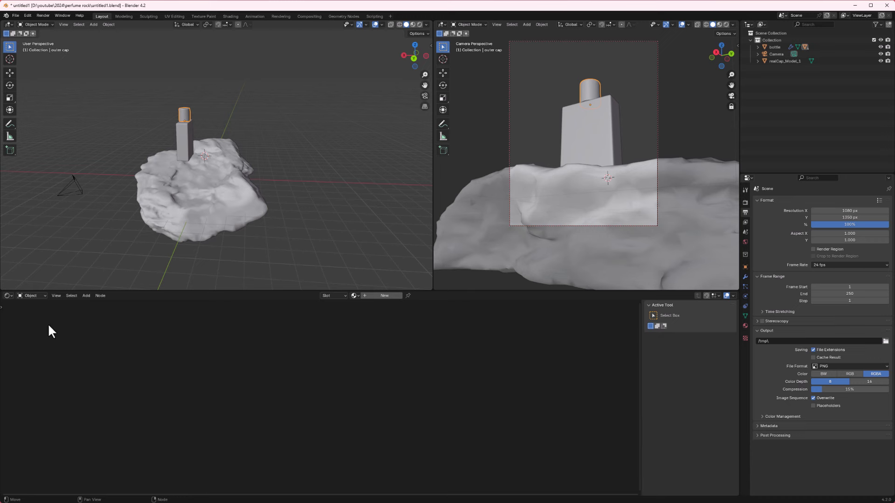
{"action": "left_click", "coordinate": [41, 297]}
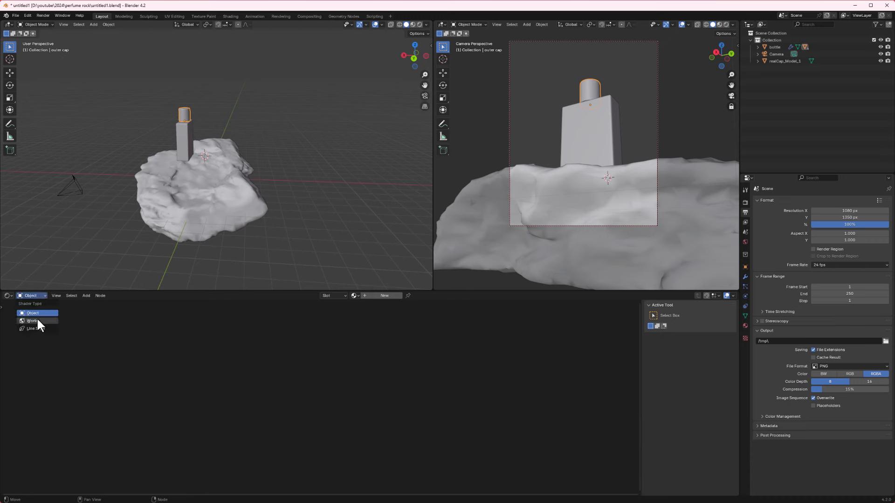
{"action": "left_click", "coordinate": [37, 319]}
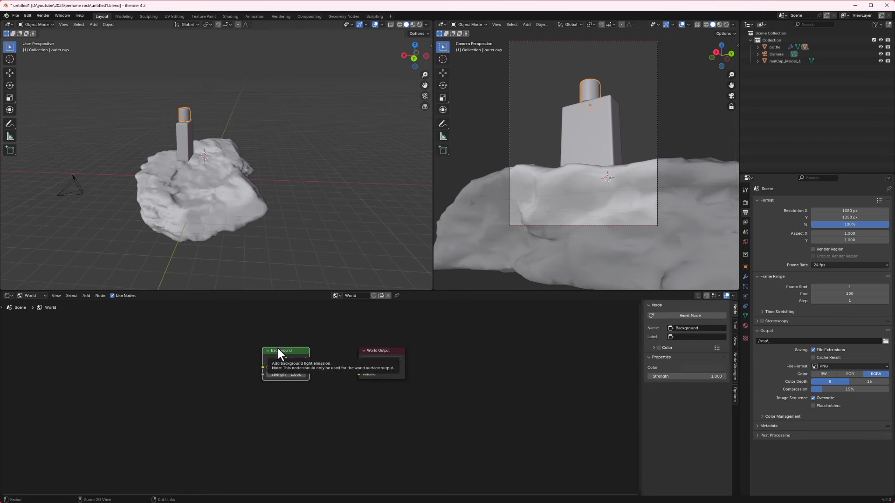
{"action": "key", "text": "ctrl+t"}
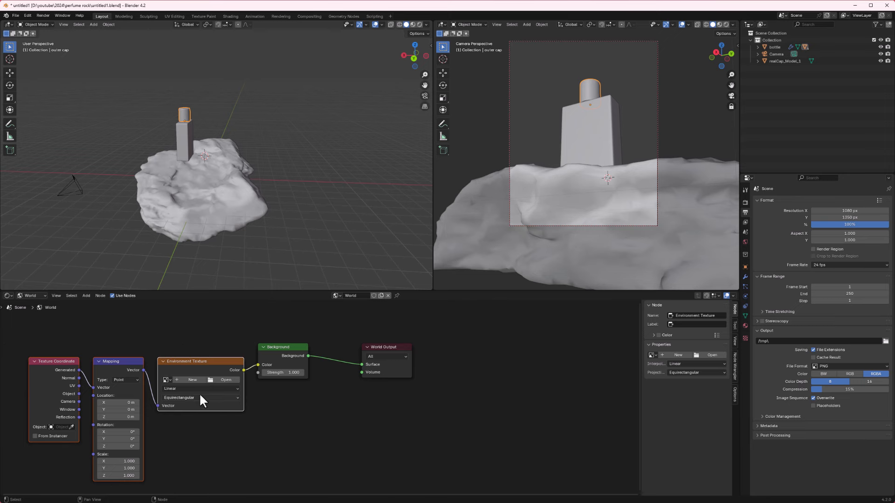
- Look at the HDRI section on Poly Haven's home page and load studio_small_08_4k.hdr from the hdri folder as the environment texture
{"action": "left_click", "coordinate": [226, 380]}
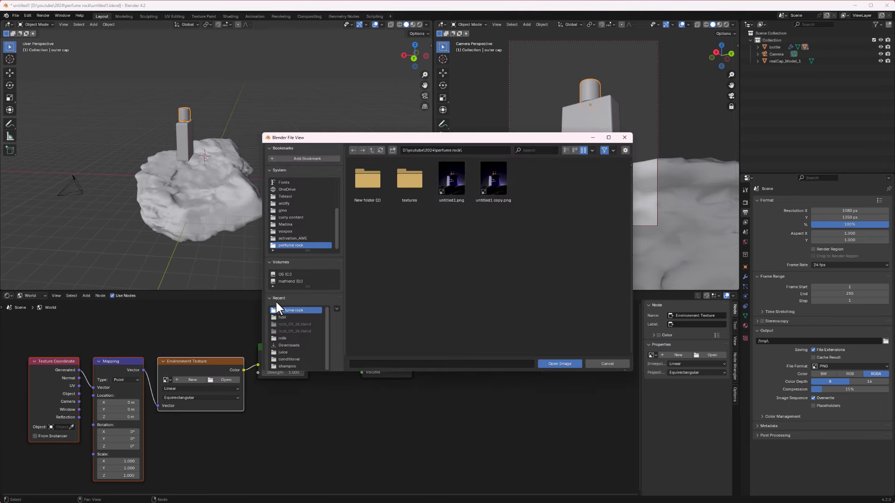
{"action": "left_click", "coordinate": [288, 318]}
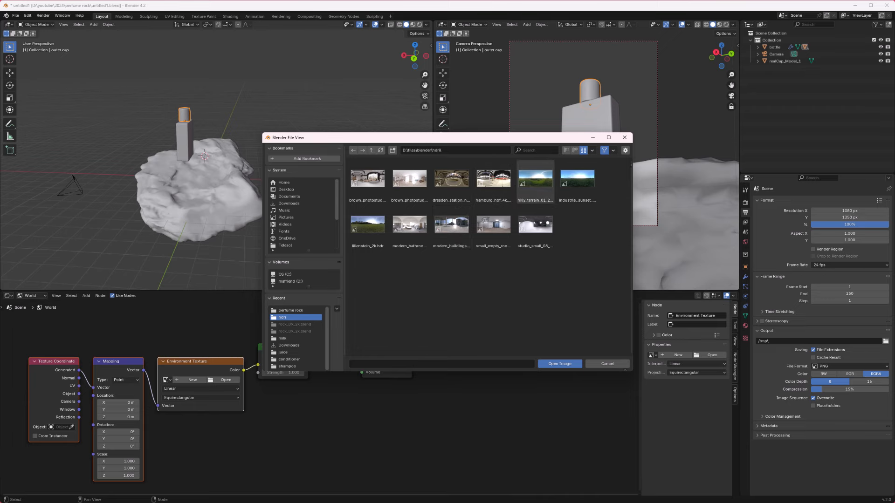
{"action": "left_click_drag", "start_coordinate": [894, 223], "coordinate": [505, 100]}
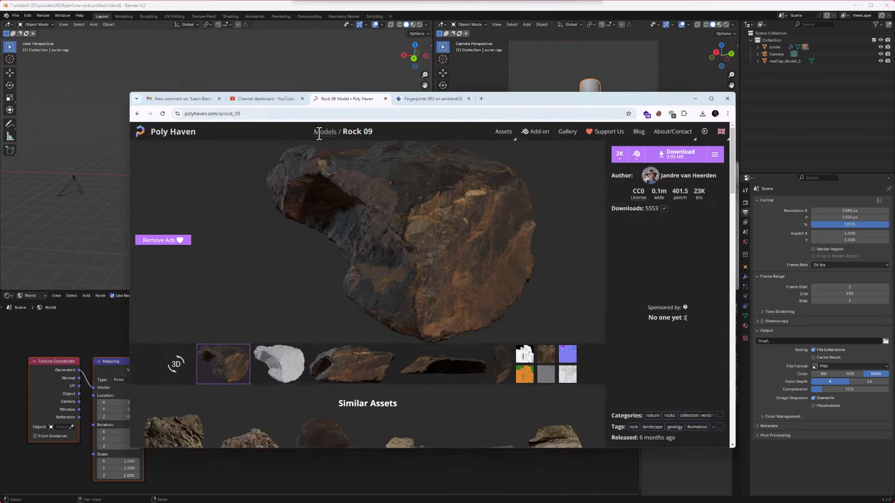
{"action": "left_click", "coordinate": [175, 139]}
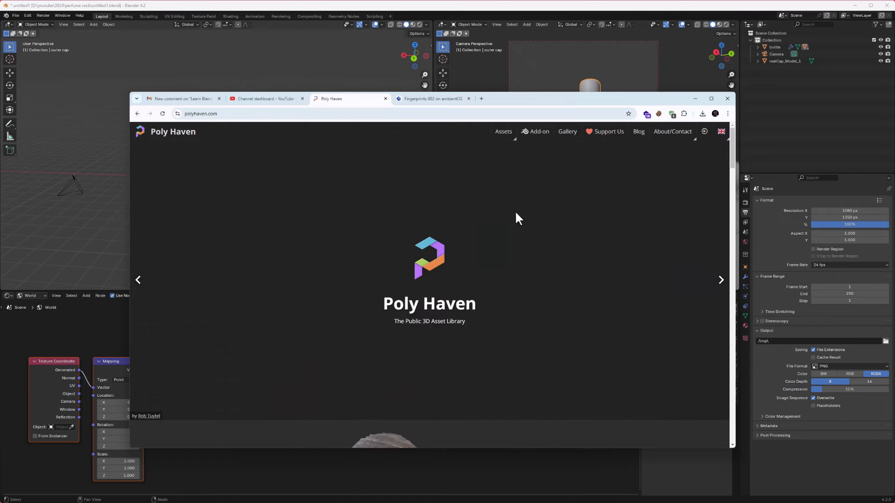
{"action": "scroll", "coordinate": [519, 248], "scroll_direction": "down", "scroll_amount": 4}
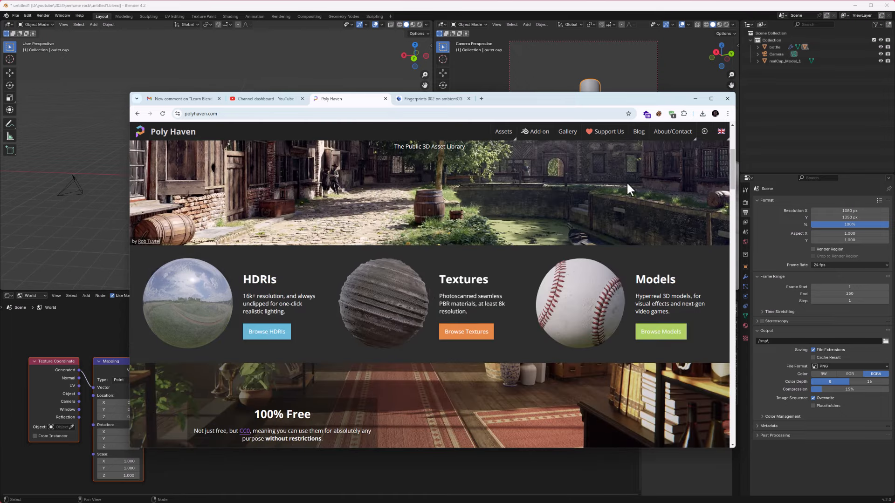
{"action": "left_click_drag", "start_coordinate": [555, 101], "coordinate": [894, 102]}
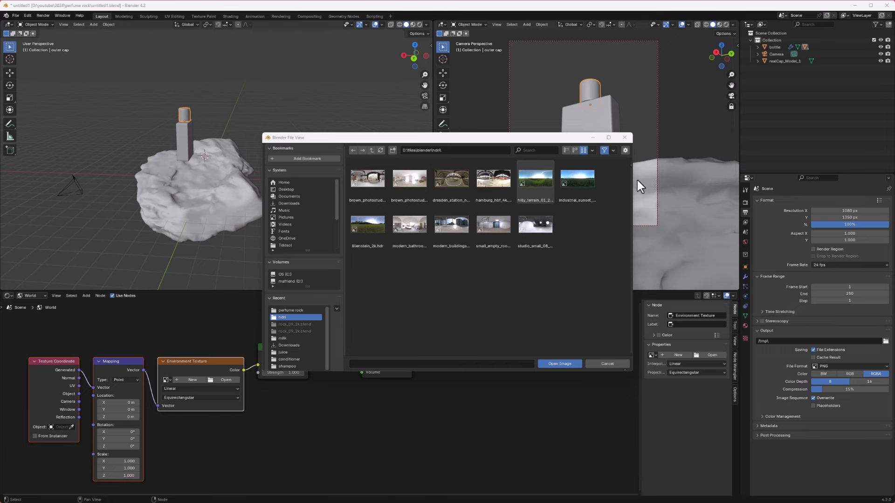
{"action": "double_click", "coordinate": [540, 222]}
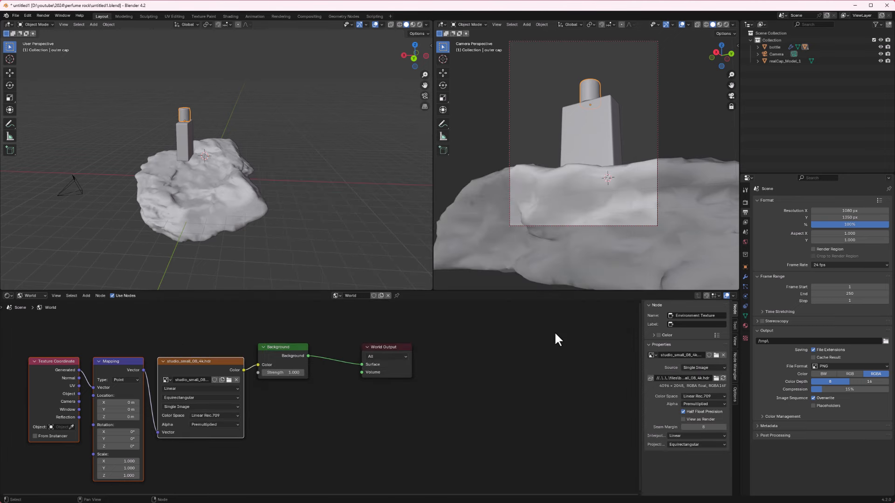
- Set the render engine to Cycles with GPU Compute as the device
{"action": "left_click", "coordinate": [744, 202]}
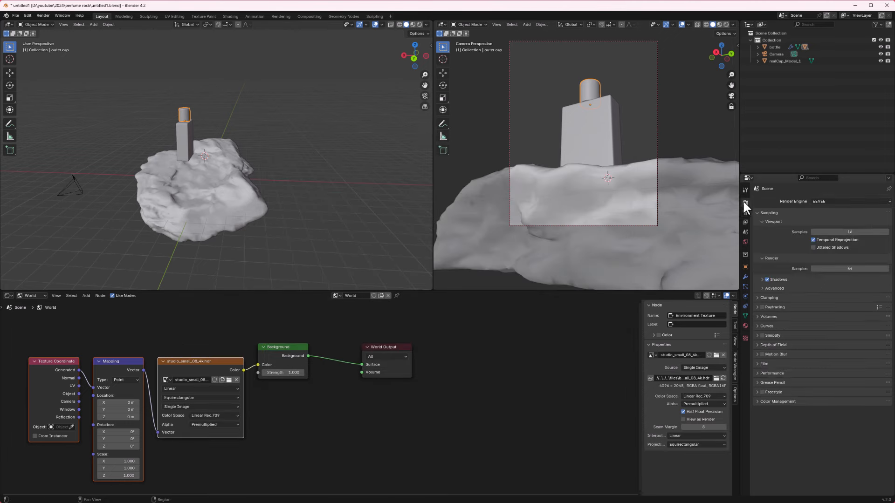
{"action": "left_click", "coordinate": [849, 202]}
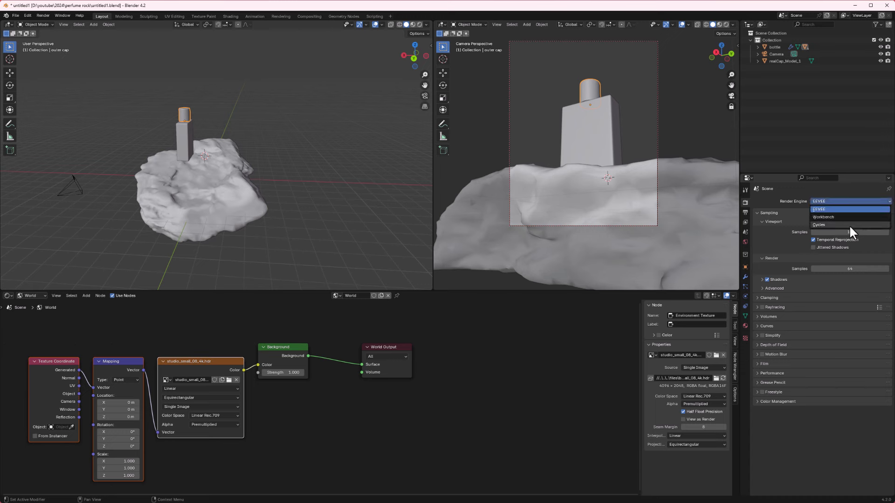
{"action": "left_click", "coordinate": [848, 225]}
{"action": "left_click", "coordinate": [836, 218]}
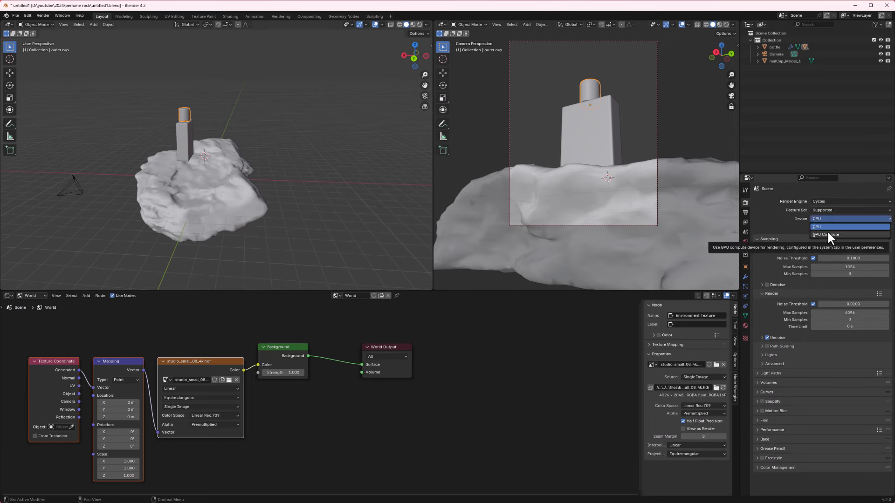
{"action": "left_click", "coordinate": [829, 235]}
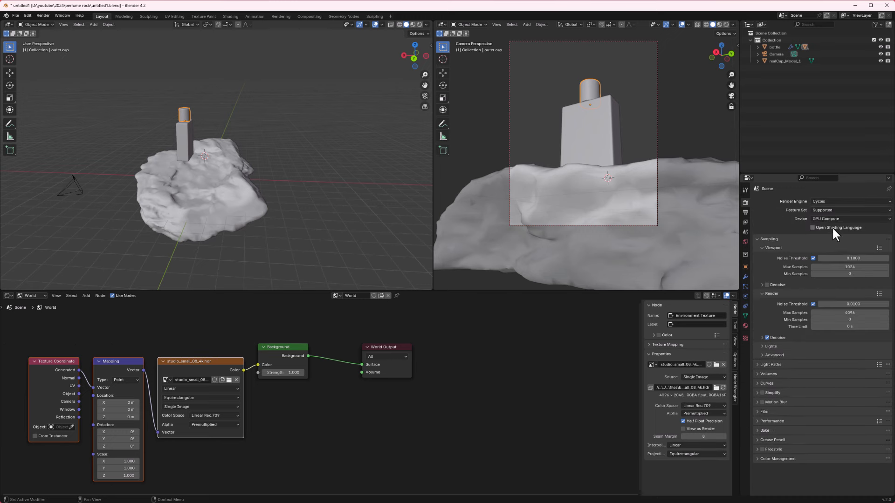
- Show the camera view in Rendered shading and make the film background transparent
{"action": "left_click", "coordinate": [725, 25]}
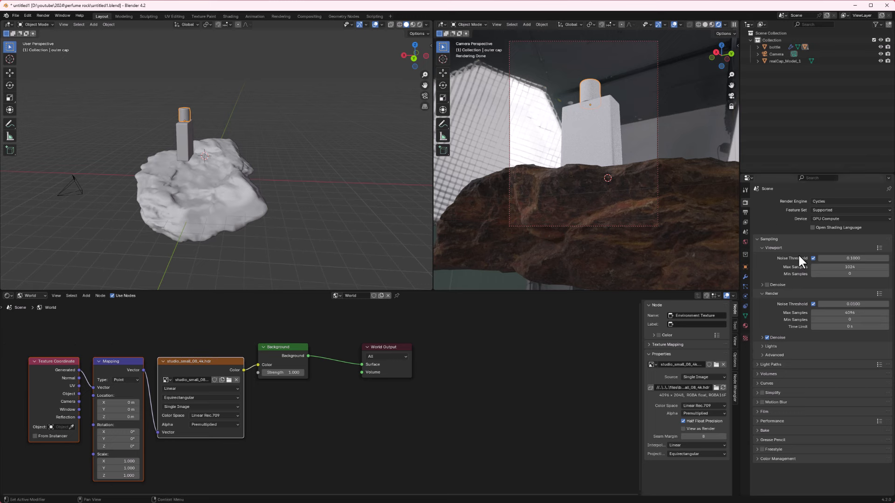
{"action": "left_click", "coordinate": [758, 412]}
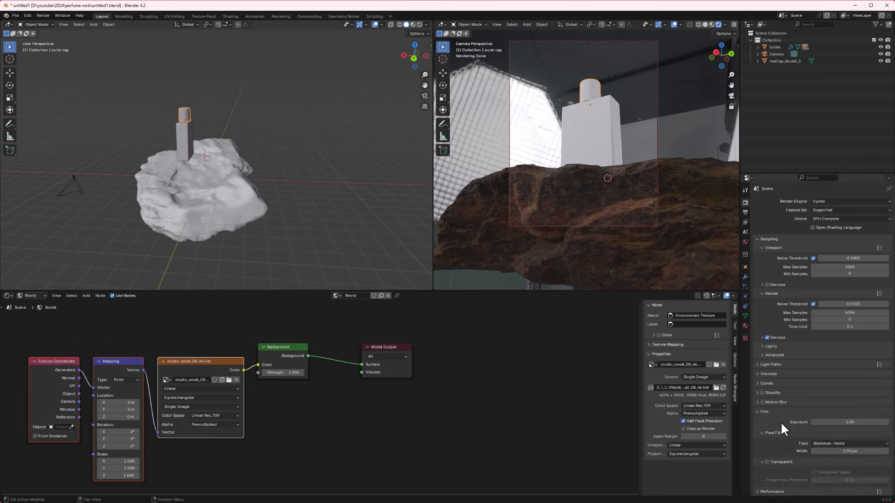
{"action": "left_click", "coordinate": [766, 461]}
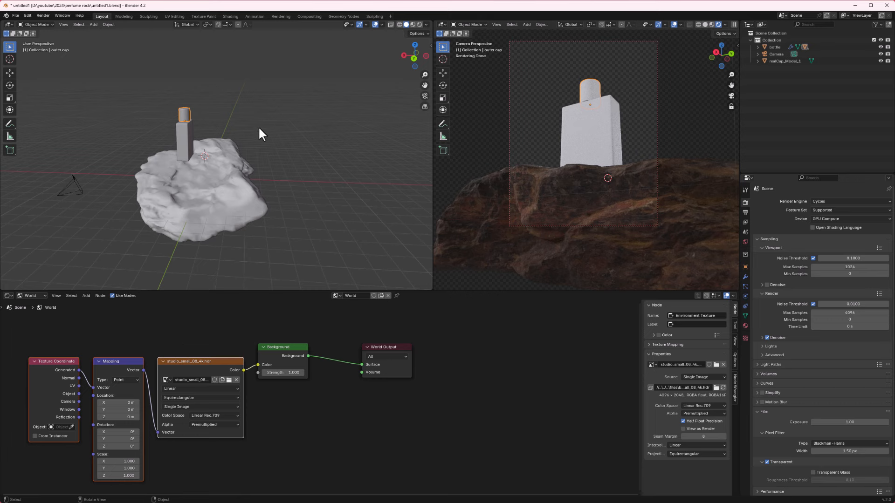
- Switch the shader editor back to Object shading and create a new material for the outer cap
{"action": "scroll", "coordinate": [182, 119], "scroll_direction": "up", "scroll_amount": 3}
{"action": "middle_click_drag", "start_coordinate": [179, 118], "coordinate": [257, 116]}
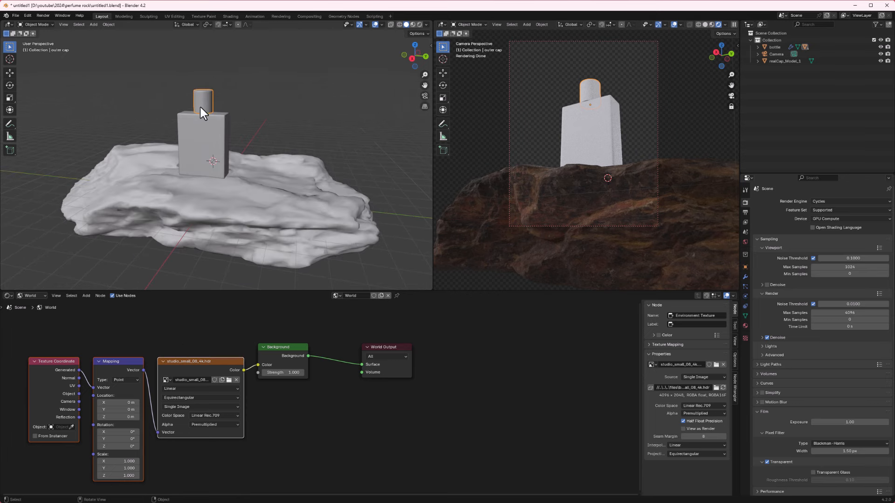
{"action": "left_click", "coordinate": [30, 296]}
{"action": "left_click", "coordinate": [30, 311]}
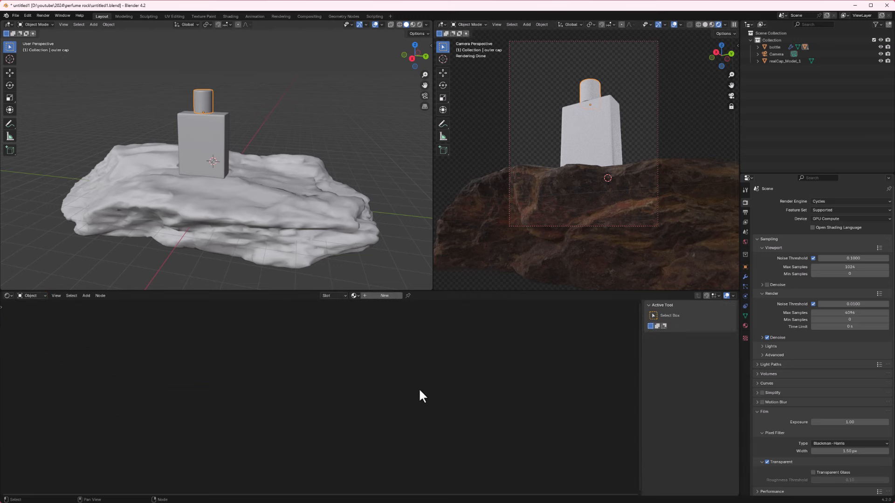
{"action": "left_click", "coordinate": [385, 303]}
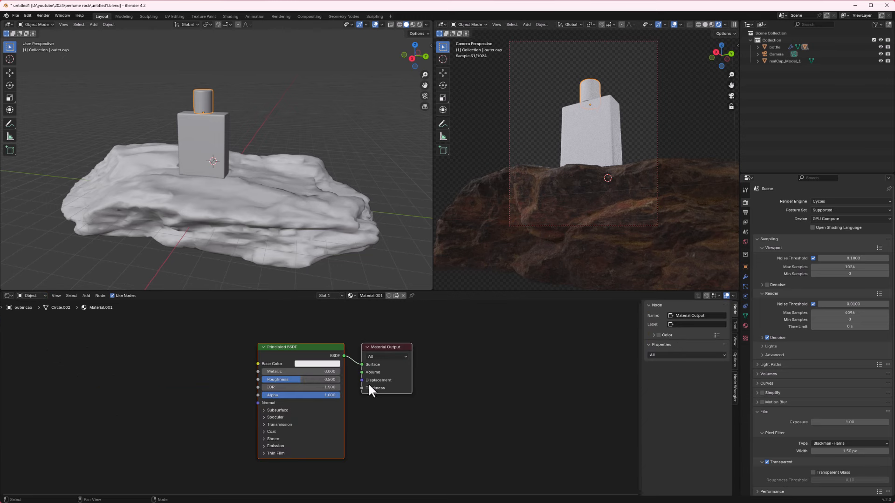
- Set the outer cap material's Metallic to 1 and darken its base colour to near black
{"action": "left_click", "coordinate": [268, 371]}
{"action": "type", "text": "1"}
{"action": "key", "text": "Return"}
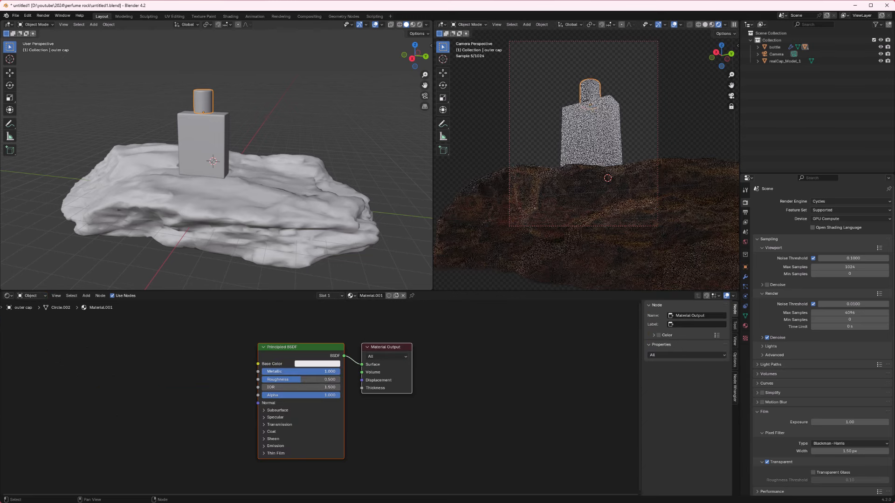
{"action": "left_click", "coordinate": [323, 364]}
{"action": "left_click_drag", "start_coordinate": [367, 261], "coordinate": [366, 304]}
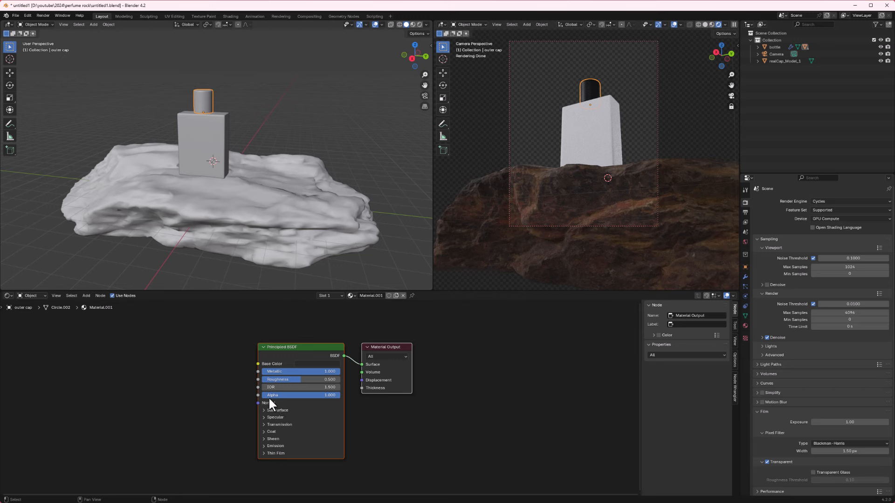
{"action": "scroll", "coordinate": [203, 98], "scroll_direction": "up", "scroll_amount": 4}
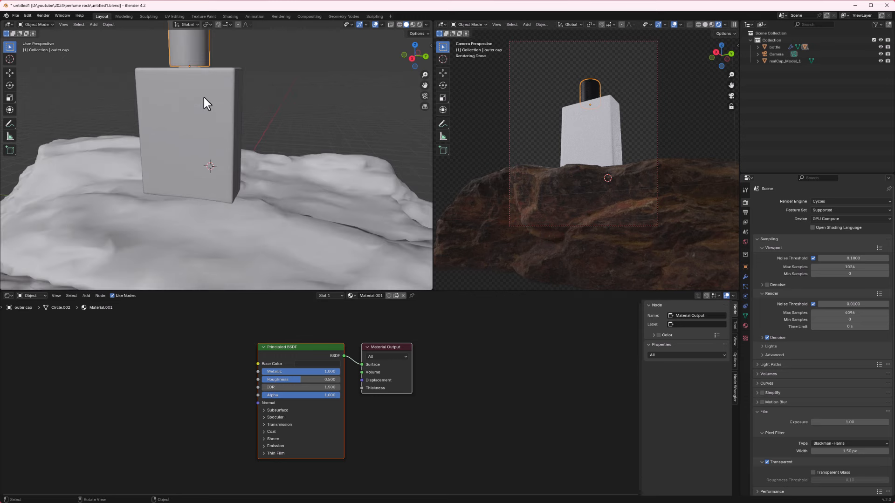
- Select the face loop near the base of the outer cap and scale it along Z by about 0.742
{"action": "middle_click_drag", "start_coordinate": [215, 117], "coordinate": [241, 183], "text": "shift"}
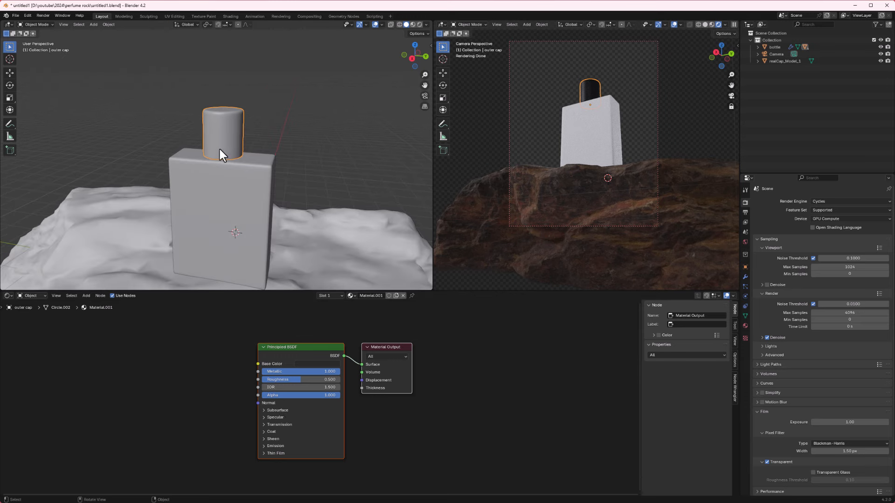
{"action": "key", "text": "Tab"}
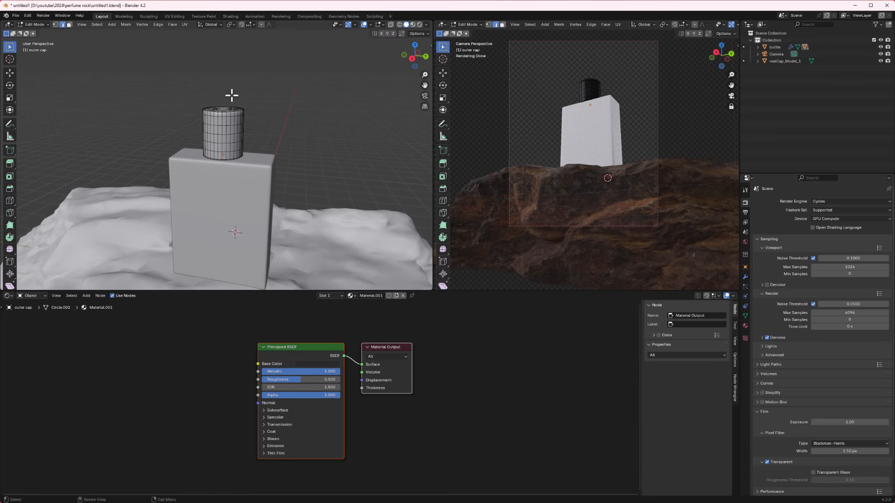
{"action": "scroll", "coordinate": [219, 138], "scroll_direction": "up", "scroll_amount": 2}
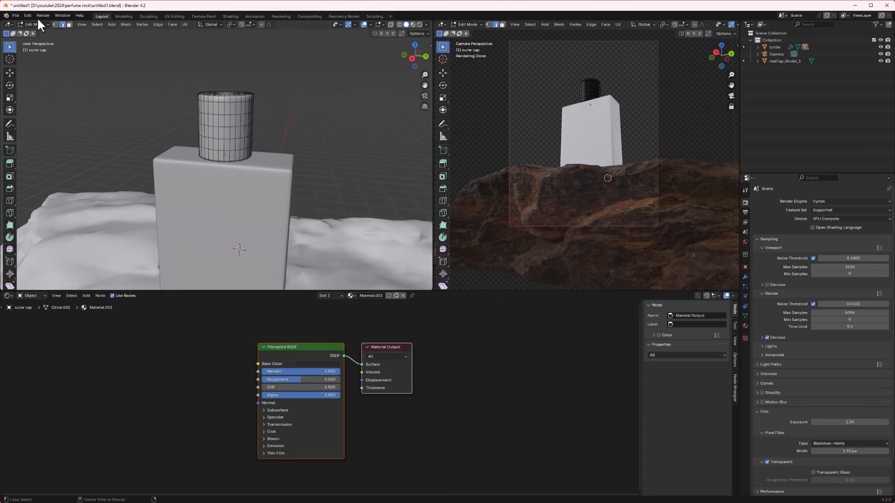
{"action": "left_click", "coordinate": [69, 24]}
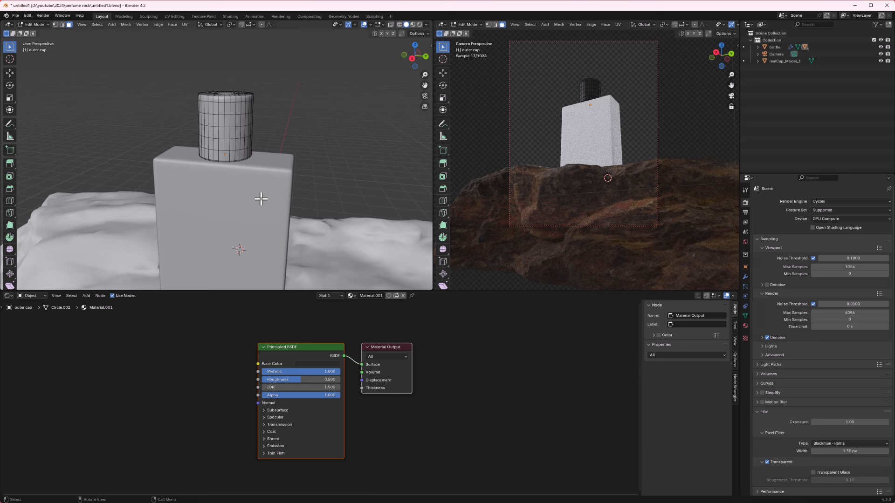
{"action": "left_click", "coordinate": [234, 149], "text": "alt"}
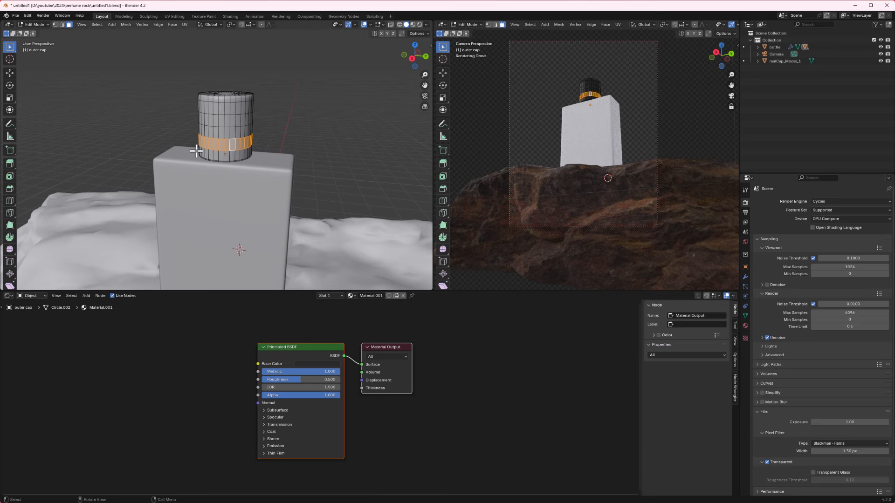
{"action": "key", "text": "s"}
{"action": "key", "text": "z"}
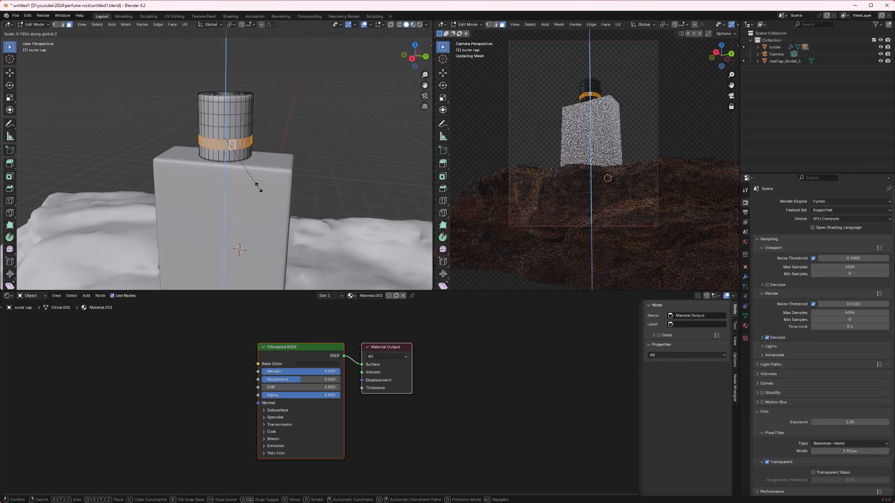
{"action": "left_click", "coordinate": [257, 183]}
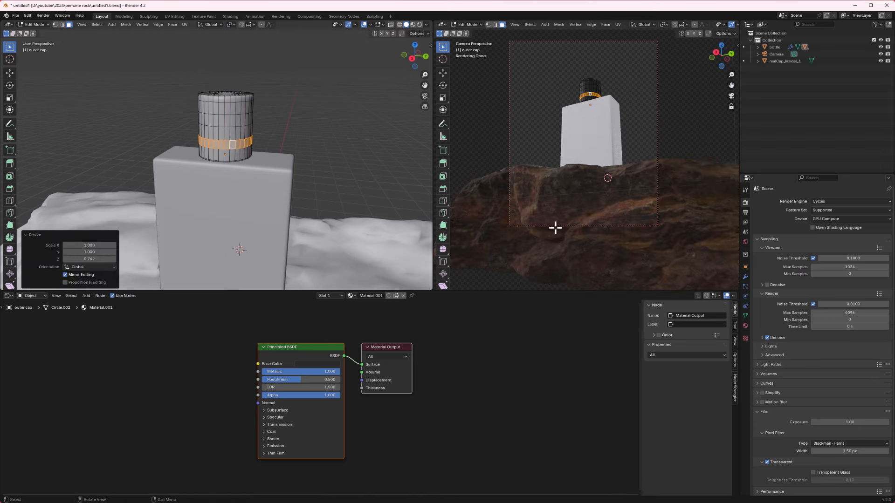
- Add a second material slot with a new material to the outer cap and assign it to the selected face band
{"action": "left_click", "coordinate": [745, 325]}
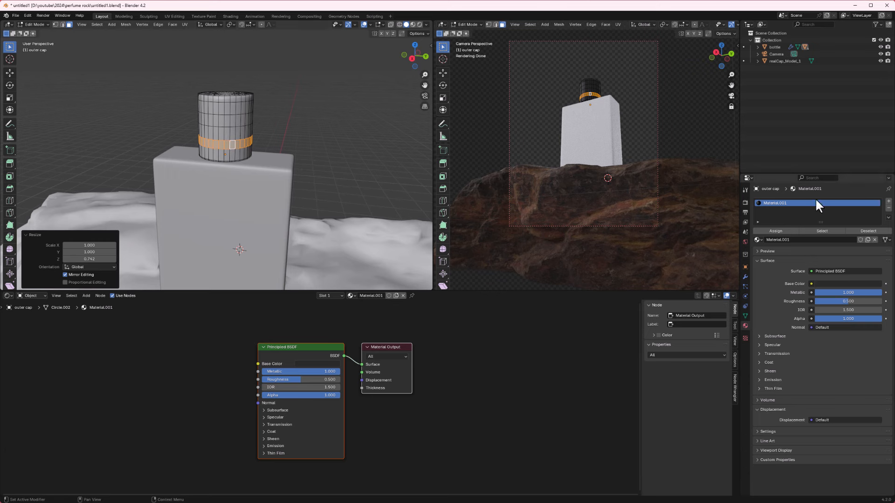
{"action": "left_click", "coordinate": [889, 201]}
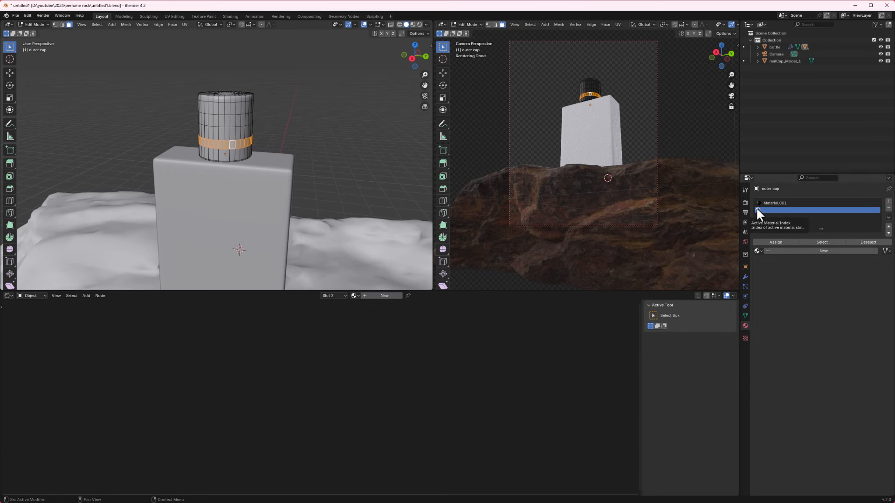
{"action": "left_click", "coordinate": [815, 250]}
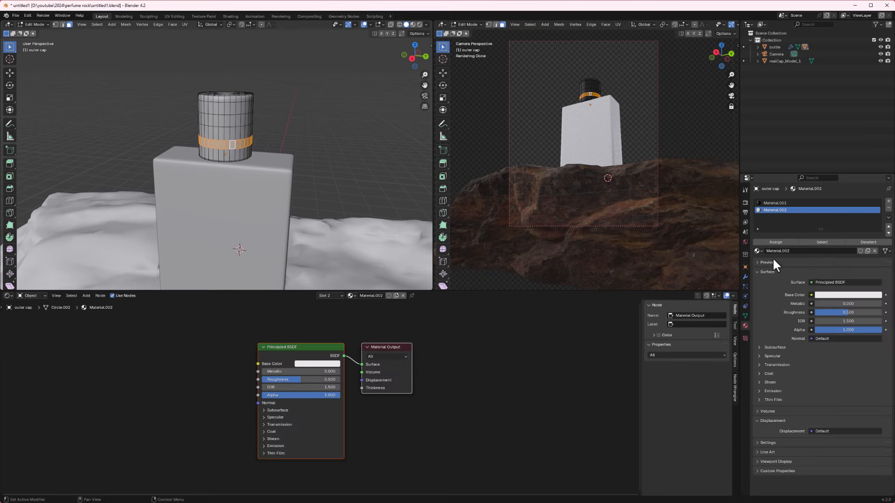
{"action": "left_click", "coordinate": [776, 244]}
- Give the band material an orange base colour, Metallic 1 and Roughness of about 0.336
{"action": "scroll", "coordinate": [294, 378], "scroll_direction": "up", "scroll_amount": 2}
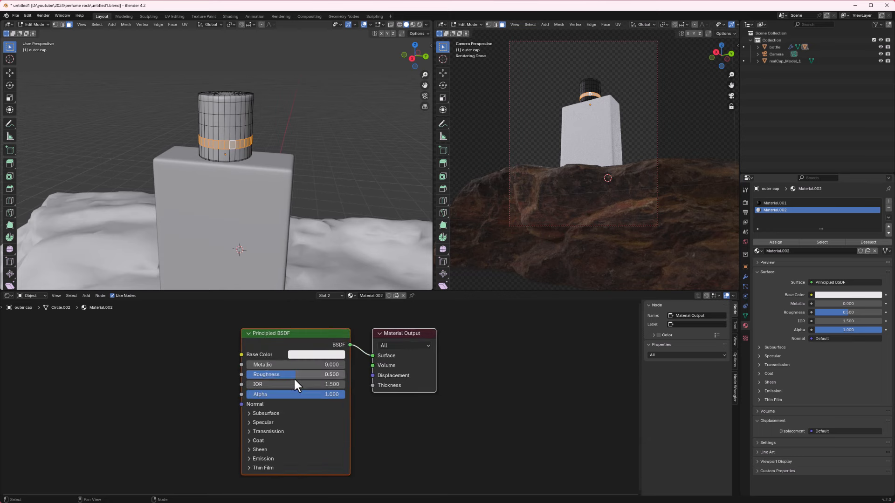
{"action": "left_click", "coordinate": [318, 354]}
{"action": "left_click_drag", "start_coordinate": [331, 263], "coordinate": [318, 279]}
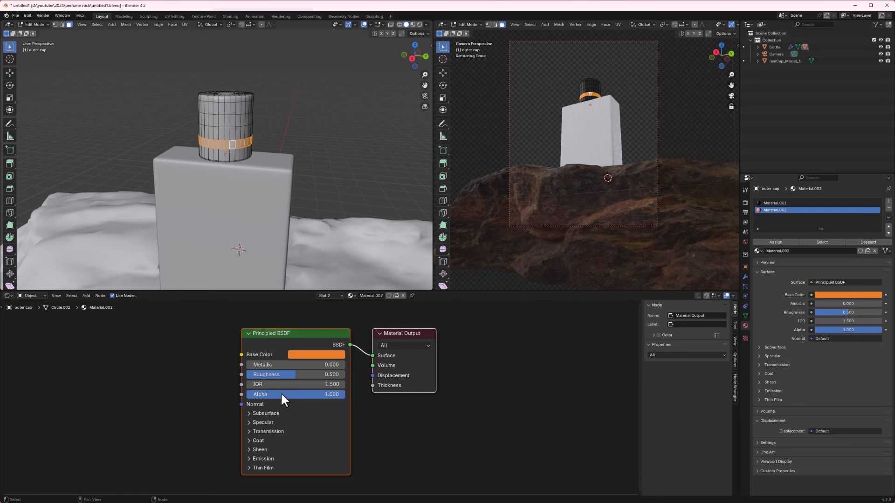
{"action": "left_click_drag", "start_coordinate": [261, 364], "coordinate": [344, 364]}
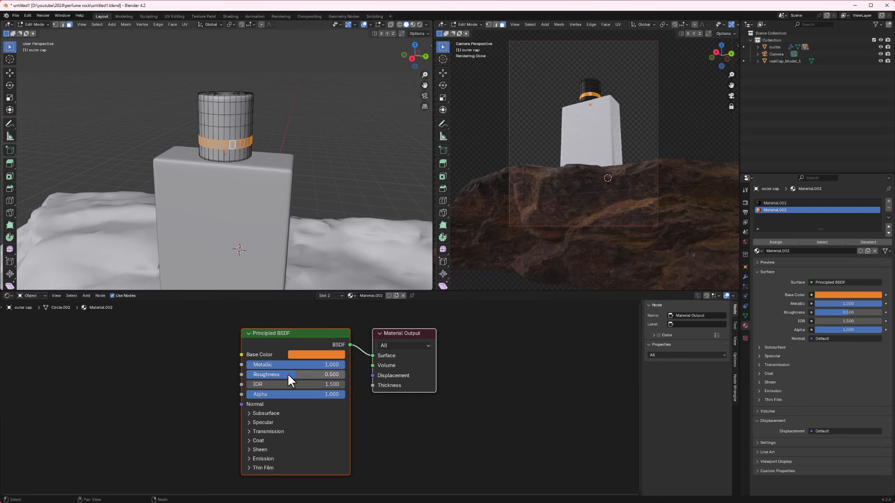
{"action": "left_click_drag", "start_coordinate": [288, 374], "coordinate": [279, 375]}
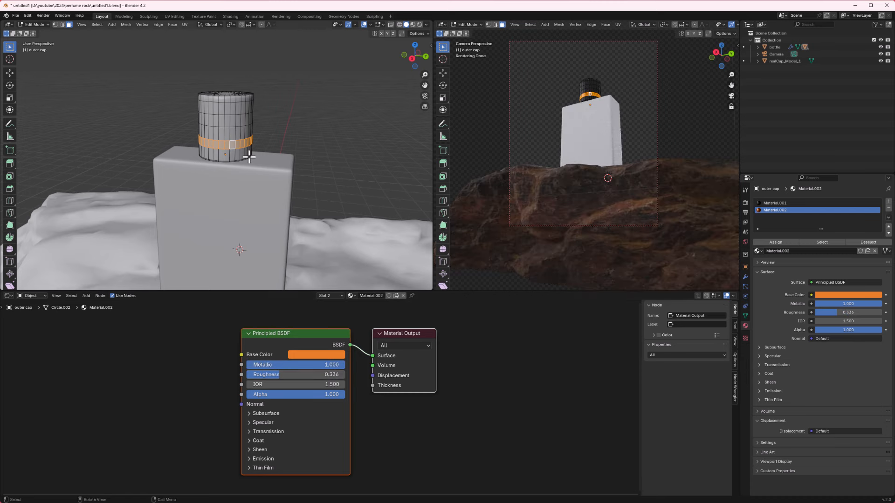
- Return to Object Mode and change the cap band material's base colour to violet-blue
{"action": "key", "text": "Tab"}
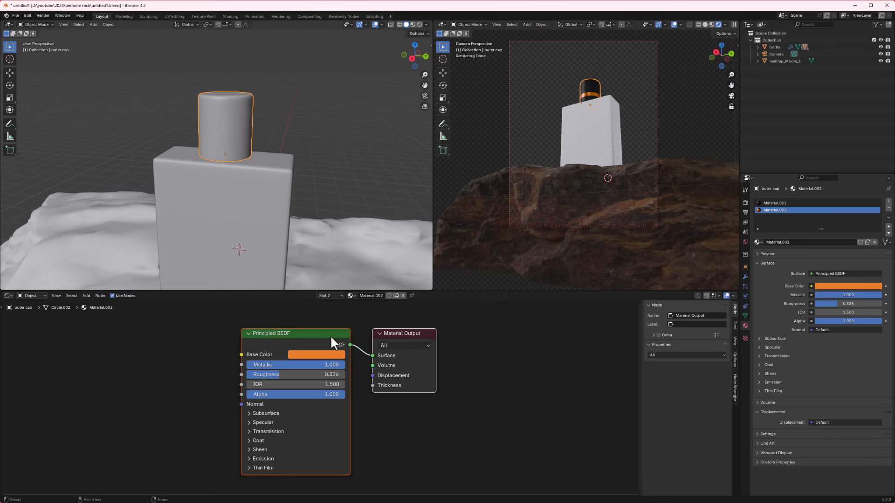
{"action": "left_click", "coordinate": [311, 353]}
{"action": "left_click_drag", "start_coordinate": [346, 245], "coordinate": [353, 243]}
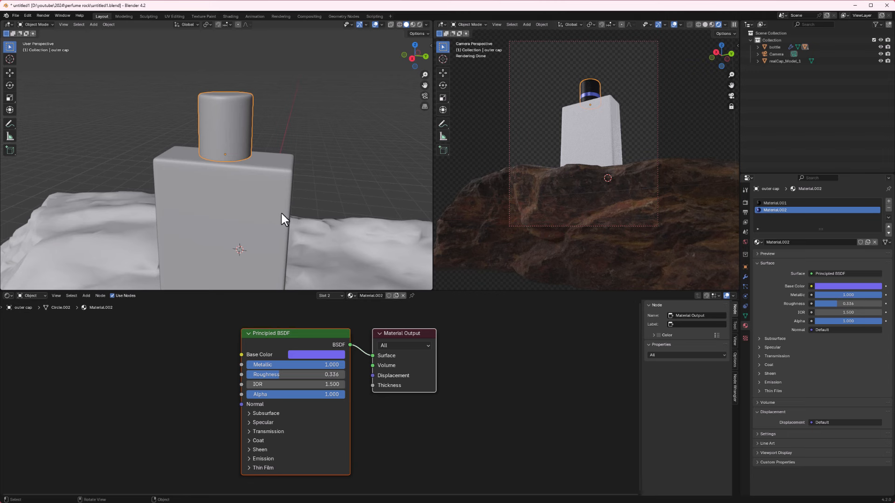
- Select the bottle, detach its Material Output node and delete the Principled BSDF from its material
{"action": "scroll", "coordinate": [281, 214], "scroll_direction": "down", "scroll_amount": 4}
{"action": "left_click", "coordinate": [237, 171]}
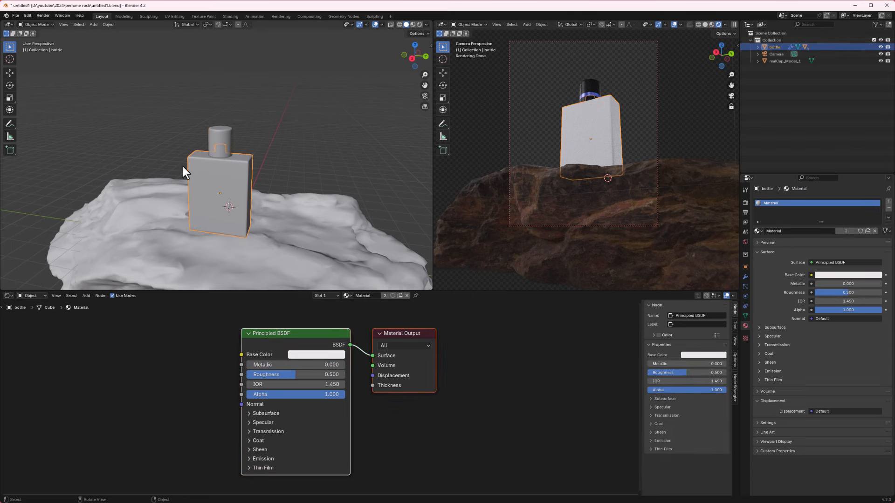
{"action": "left_click_drag", "start_coordinate": [398, 332], "coordinate": [359, 355]}
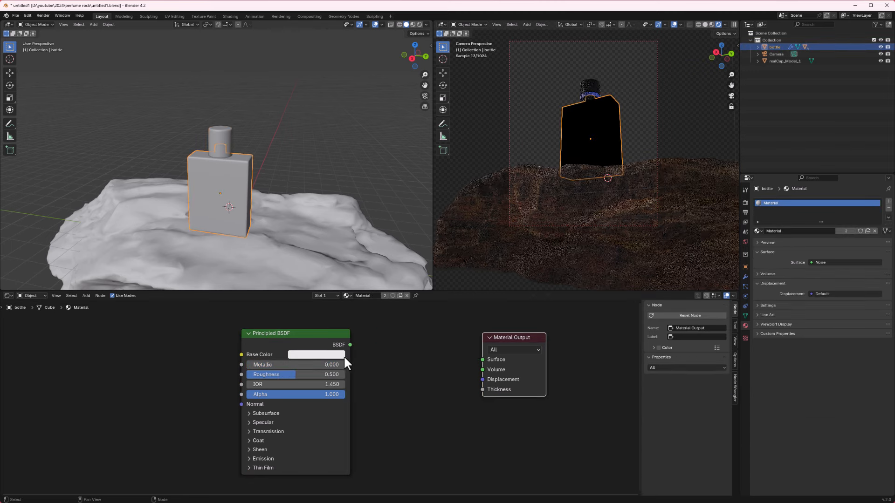
{"action": "left_click", "coordinate": [289, 332]}
{"action": "key", "text": "x"}
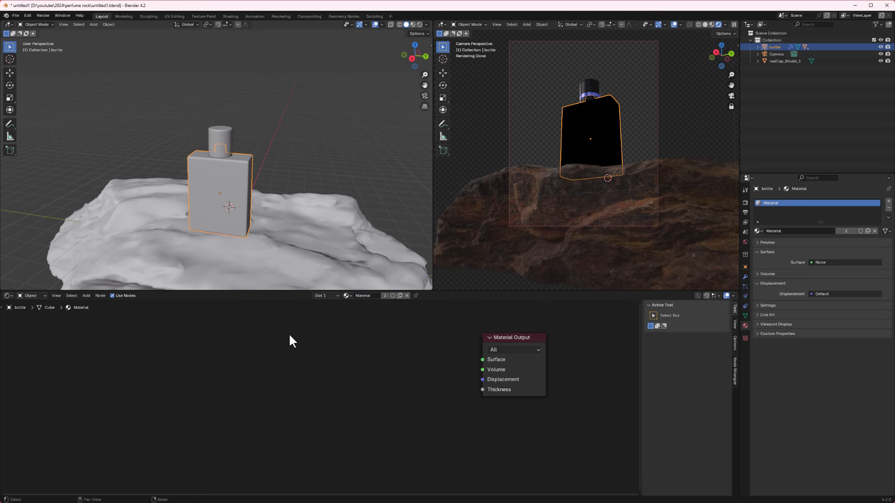
- Add a Glass BSDF to the bottle's material and connect it to the Material Output's Surface
{"action": "key", "text": "shift+a"}
{"action": "left_click", "coordinate": [251, 397]}
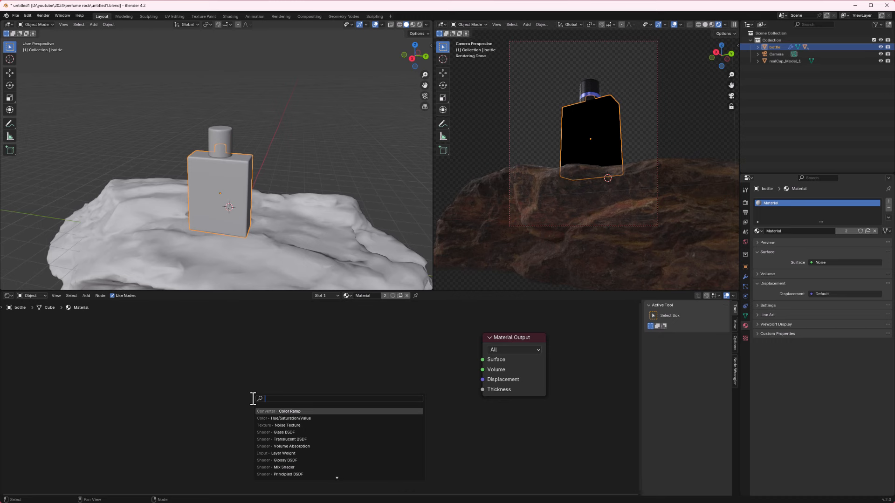
{"action": "type", "text": "glass"}
{"action": "key", "text": "Return"}
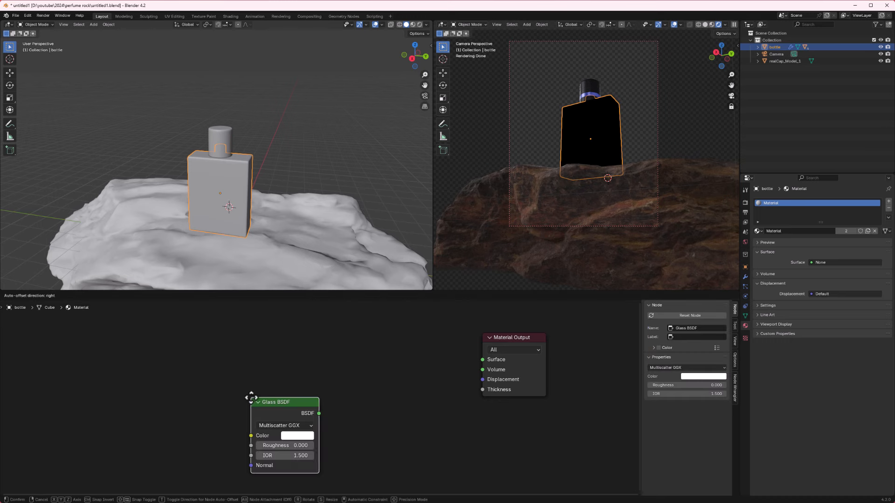
{"action": "left_click", "coordinate": [270, 368]}
{"action": "left_click_drag", "start_coordinate": [337, 381], "coordinate": [475, 359]}
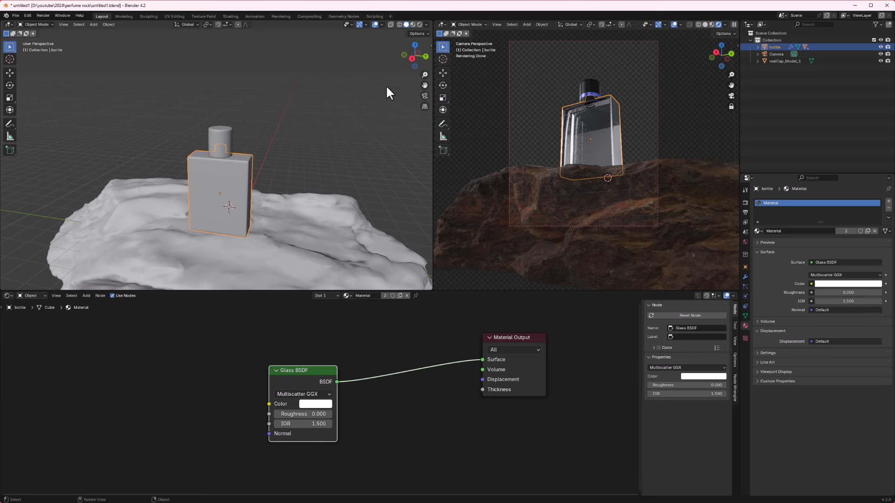
- Turn on the Face Orientation overlay and recalculate the normals of the whole bottle mesh to face outside
{"action": "left_click", "coordinate": [382, 25]}
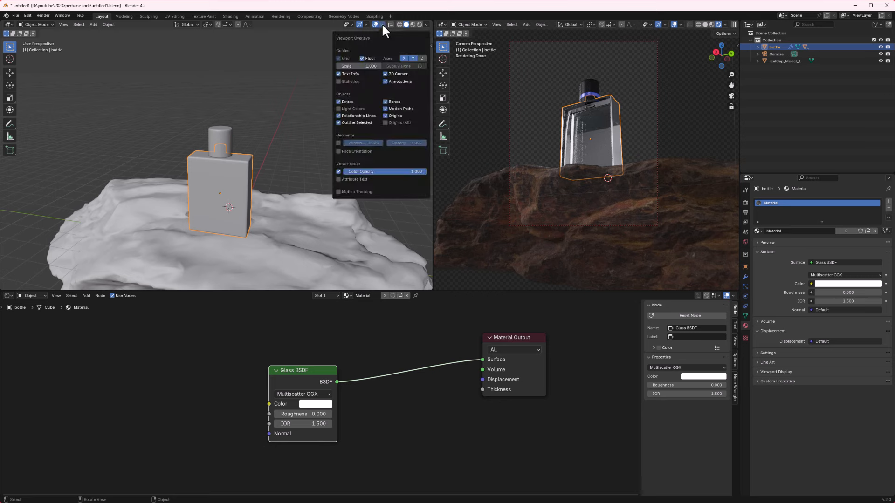
{"action": "left_click", "coordinate": [348, 151]}
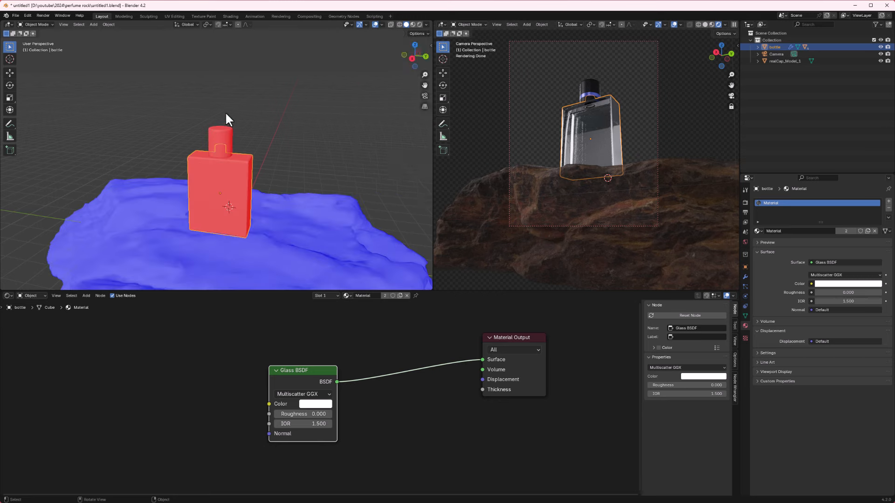
{"action": "middle_click_drag", "start_coordinate": [205, 189], "coordinate": [233, 163]}
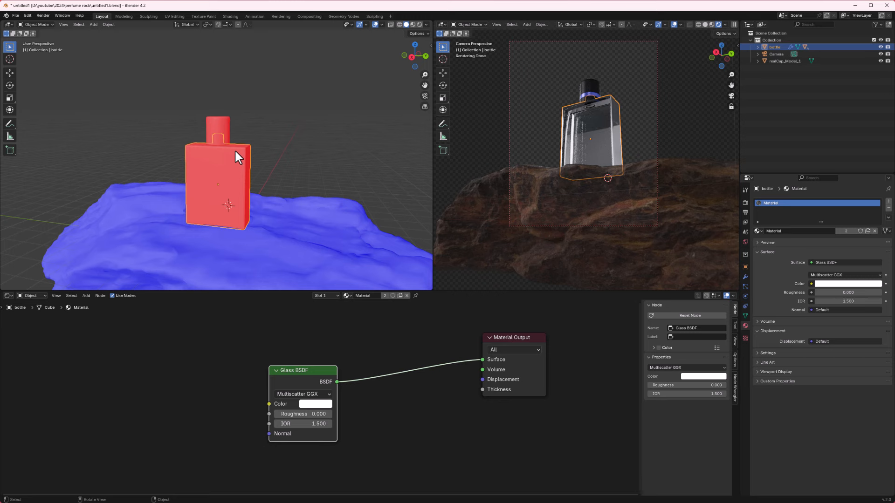
{"action": "key", "text": "Tab"}
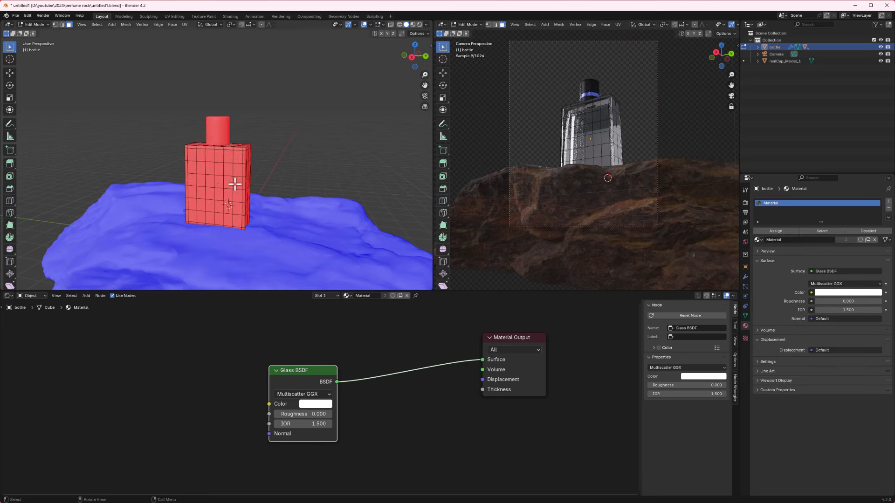
{"action": "key", "text": "a"}
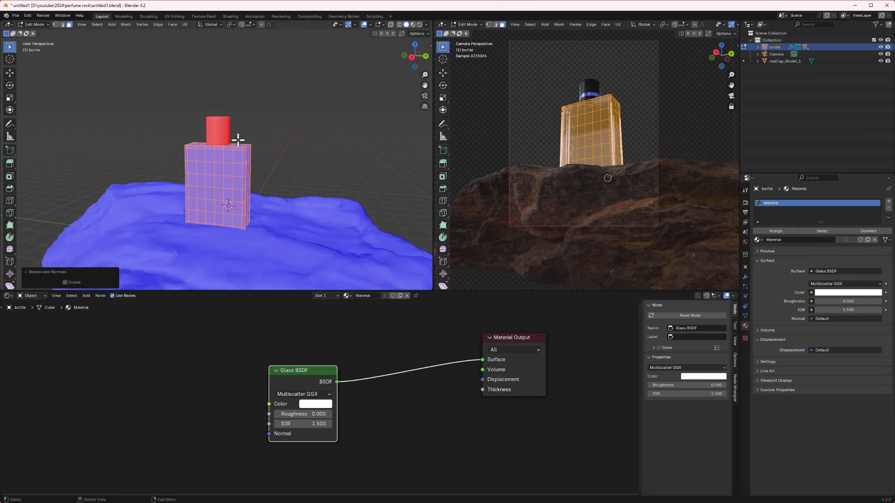
{"action": "key", "text": "Tab"}
- Recalculate the normals of the outer cap mesh to face outside
{"action": "left_click", "coordinate": [218, 128]}
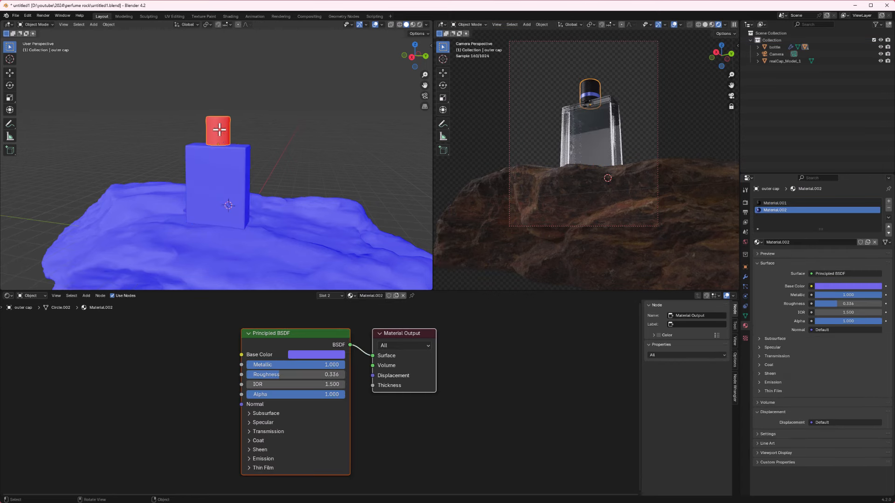
{"action": "key", "text": "Tab"}
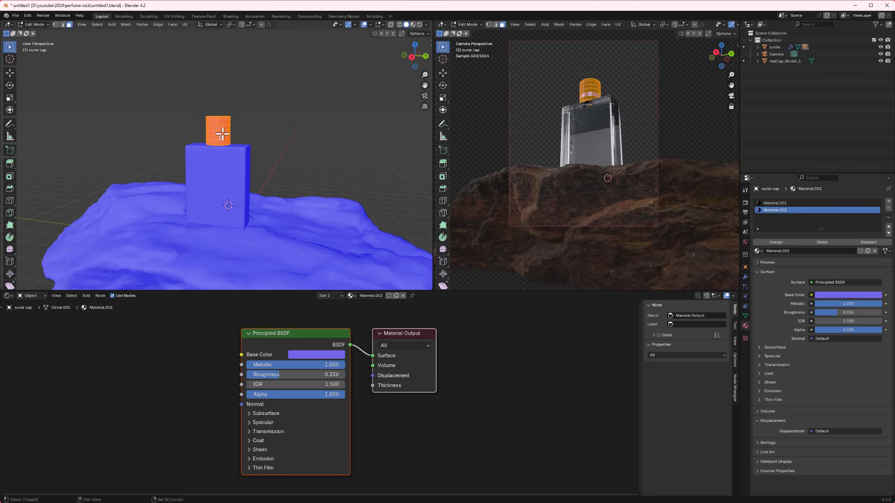
{"action": "key", "text": "shift+n"}
{"action": "key", "text": "Tab"}
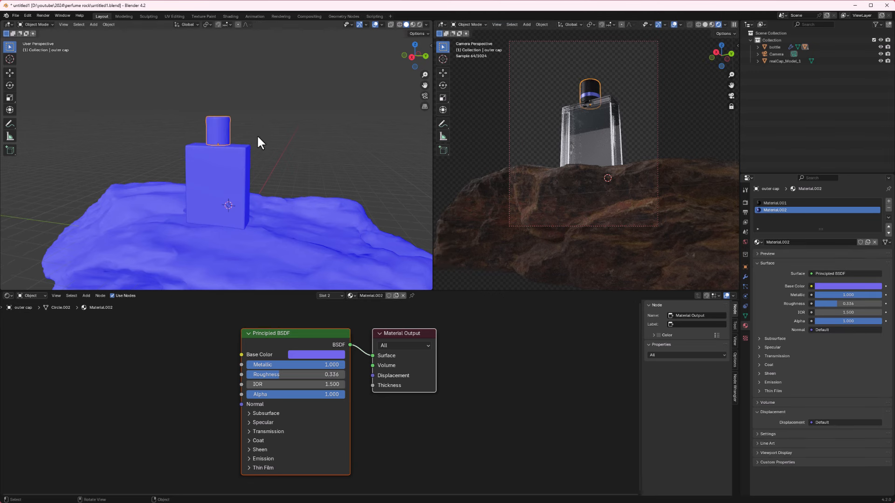
- Shift the content object out of the bottle to inspect its face orientation, and put it back
{"action": "left_click", "coordinate": [382, 25]}
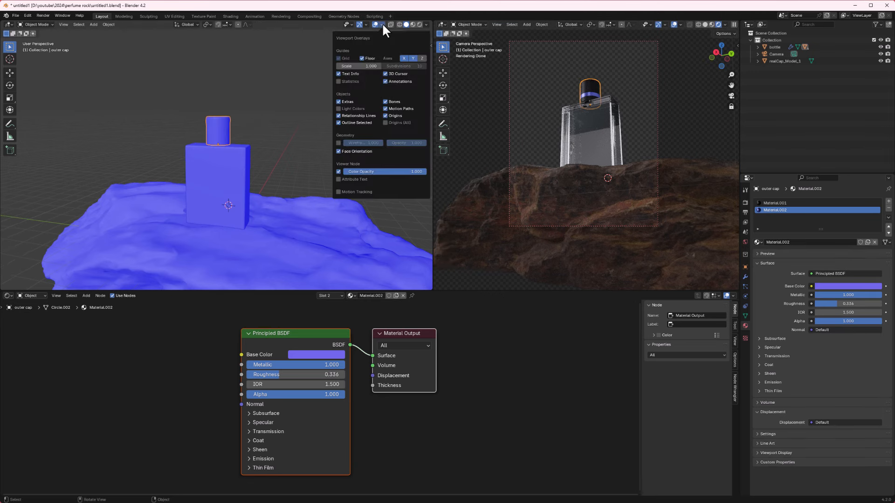
{"action": "left_click", "coordinate": [234, 175]}
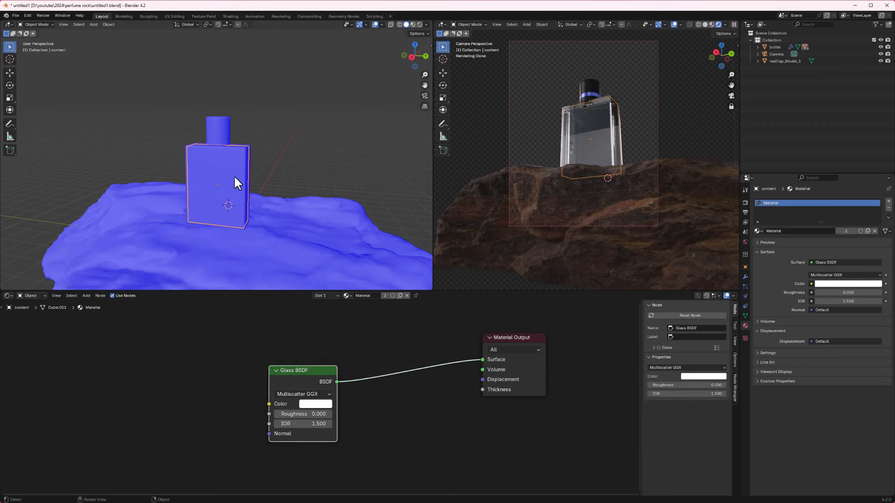
{"action": "key", "text": "shift+d"}
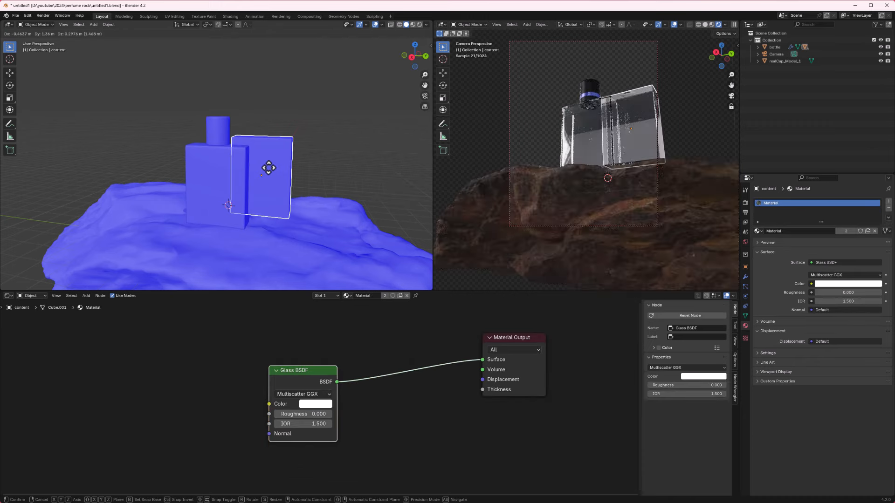
{"action": "right_click", "coordinate": [266, 167]}
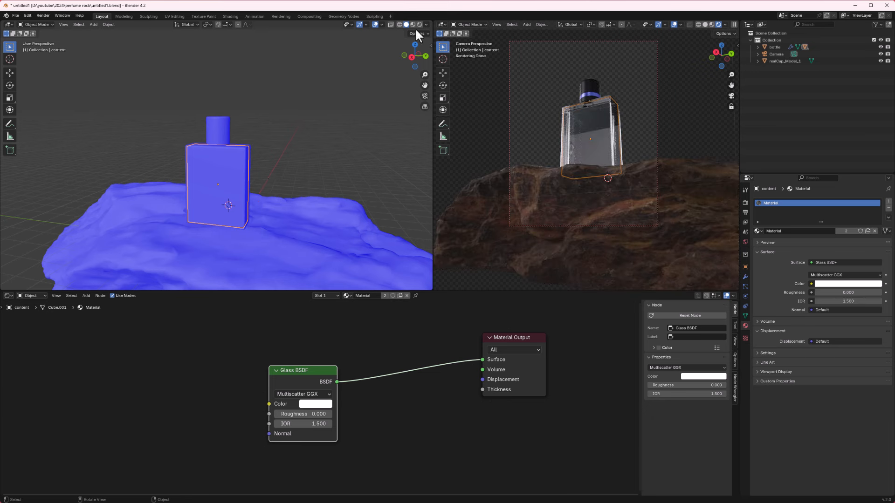
- Turn off the Face Orientation overlay in the solid-shaded viewport
{"action": "left_click", "coordinate": [381, 25]}
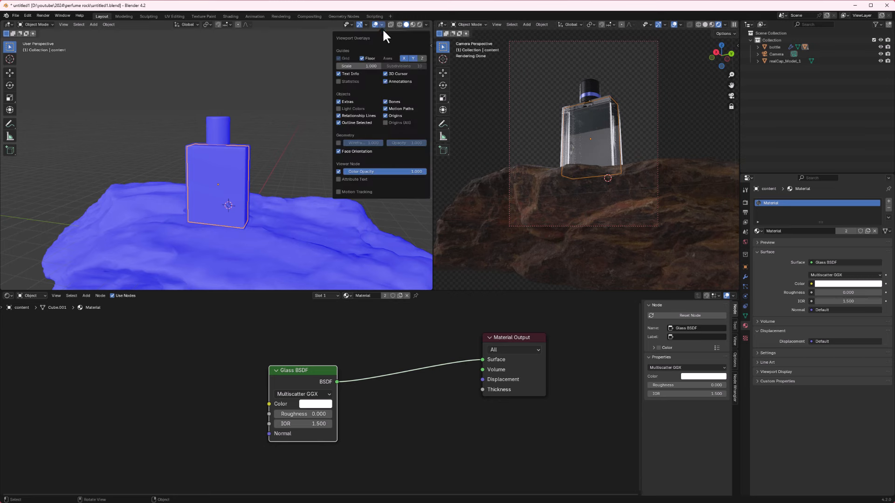
{"action": "left_click", "coordinate": [353, 152]}
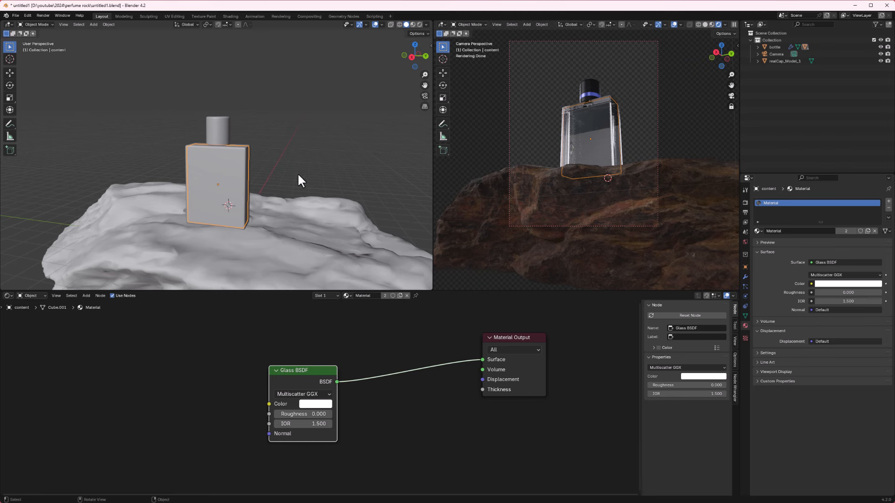
{"action": "scroll", "coordinate": [247, 175], "scroll_direction": "up", "scroll_amount": 5}
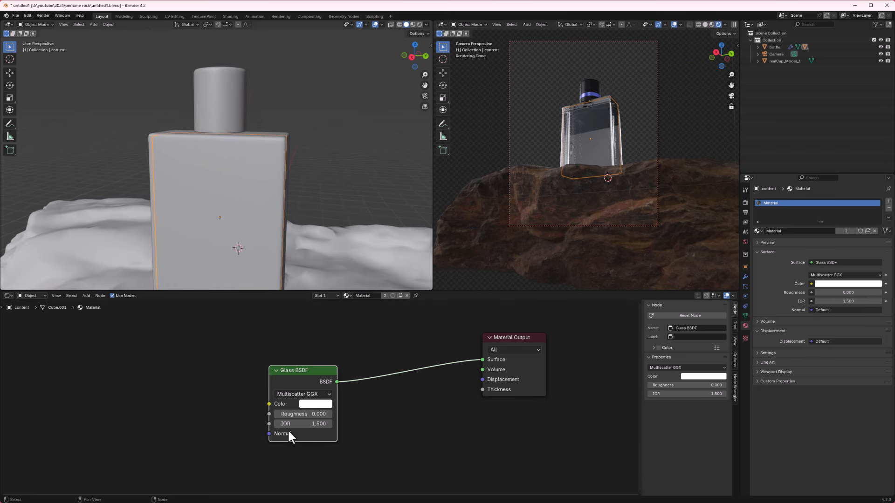
- Set the Glass BSDF's Roughness to 0.138 and tint its colour a pale lavender blue
{"action": "left_click_drag", "start_coordinate": [281, 414], "coordinate": [289, 414]}
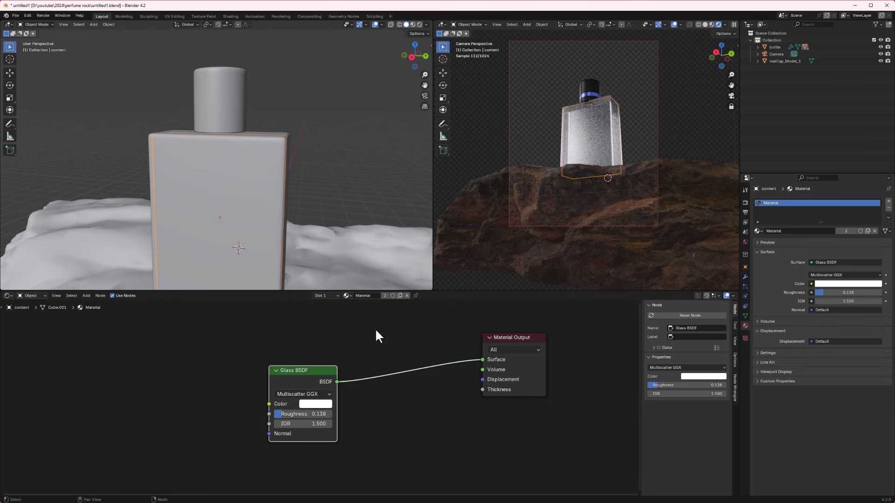
{"action": "left_click", "coordinate": [315, 404]}
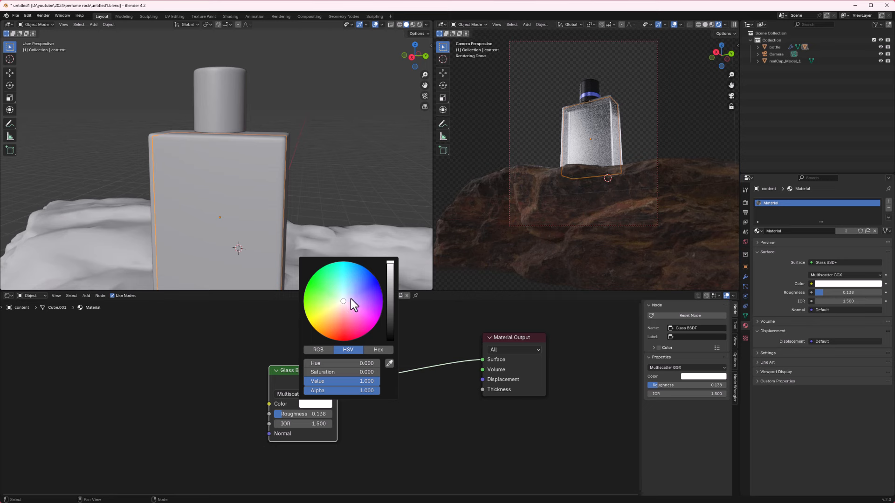
{"action": "left_click", "coordinate": [350, 298]}
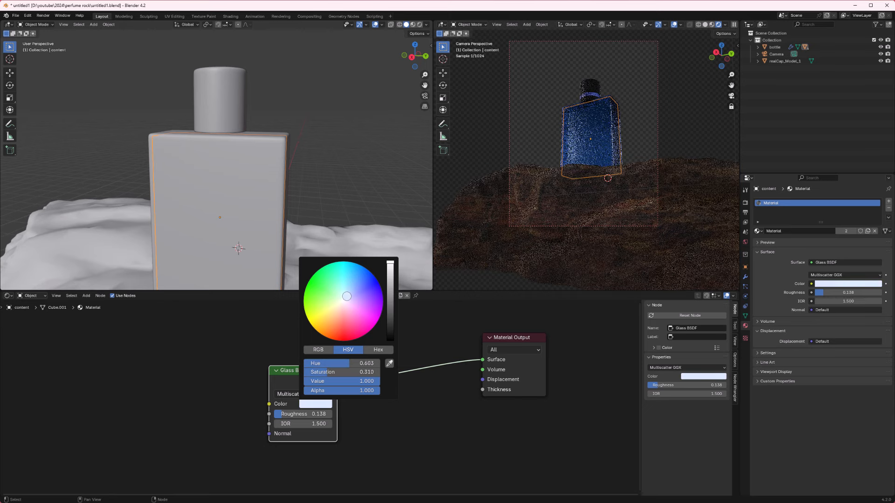
{"action": "left_click_drag", "start_coordinate": [346, 296], "coordinate": [348, 298]}
{"action": "left_click_drag", "start_coordinate": [389, 265], "coordinate": [390, 266]}
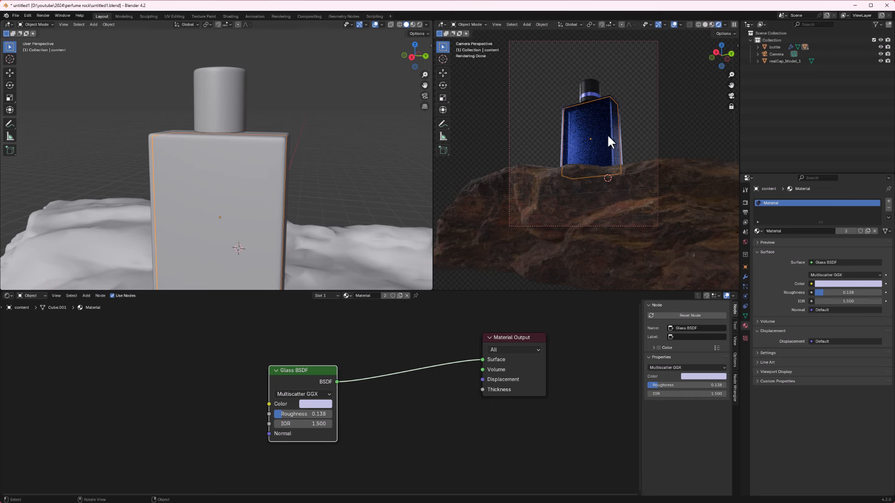
- Make the content object's glass material a single-user copy and tint it a deeper blue-violet
{"action": "left_click", "coordinate": [281, 138]}
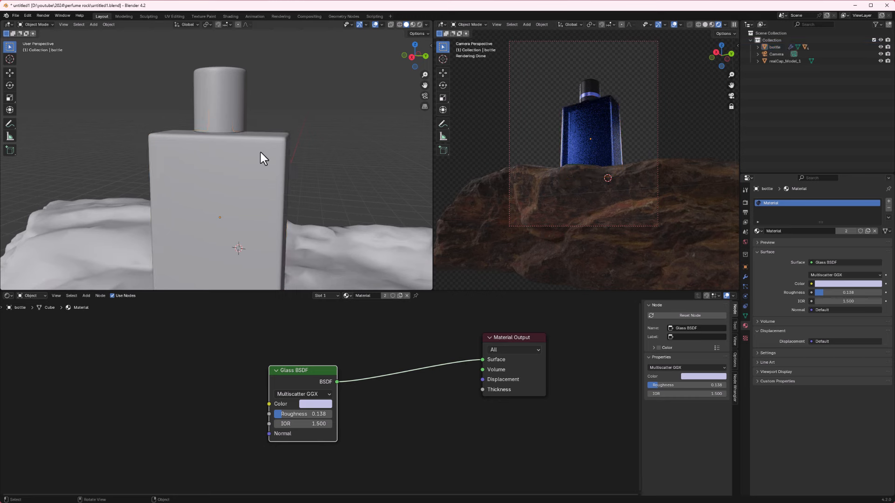
{"action": "left_click", "coordinate": [252, 175]}
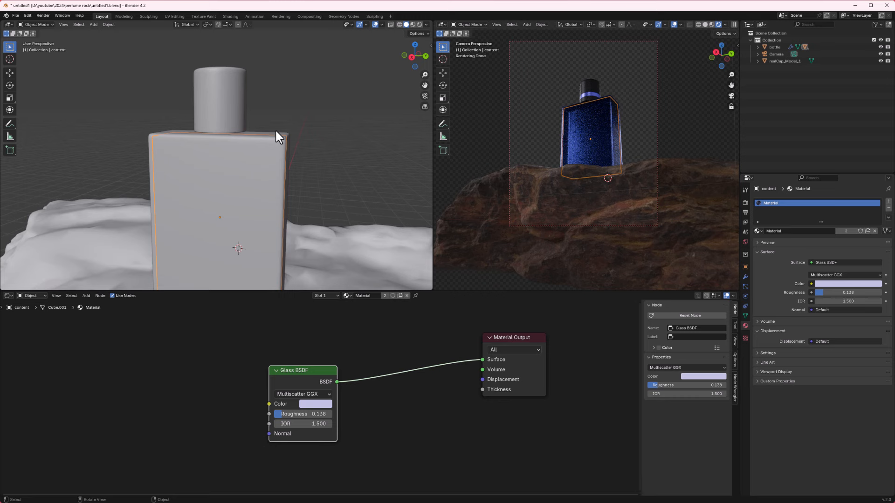
{"action": "left_click", "coordinate": [400, 295]}
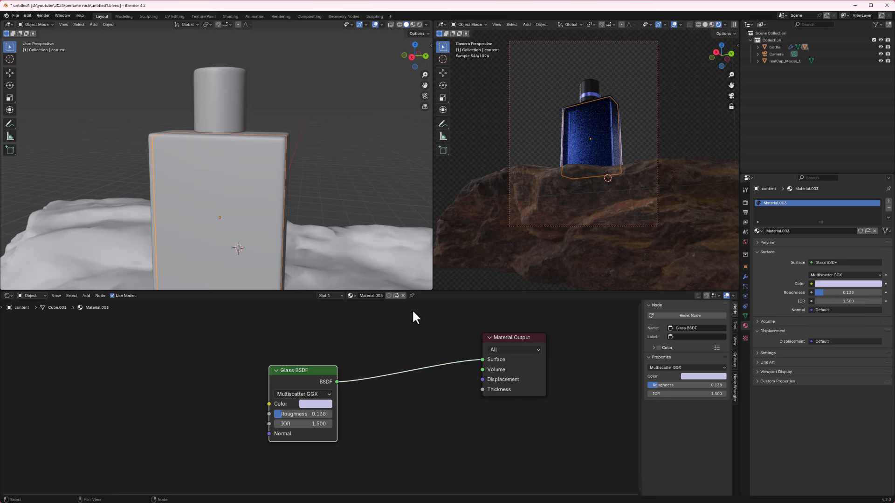
{"action": "left_click", "coordinate": [319, 405]}
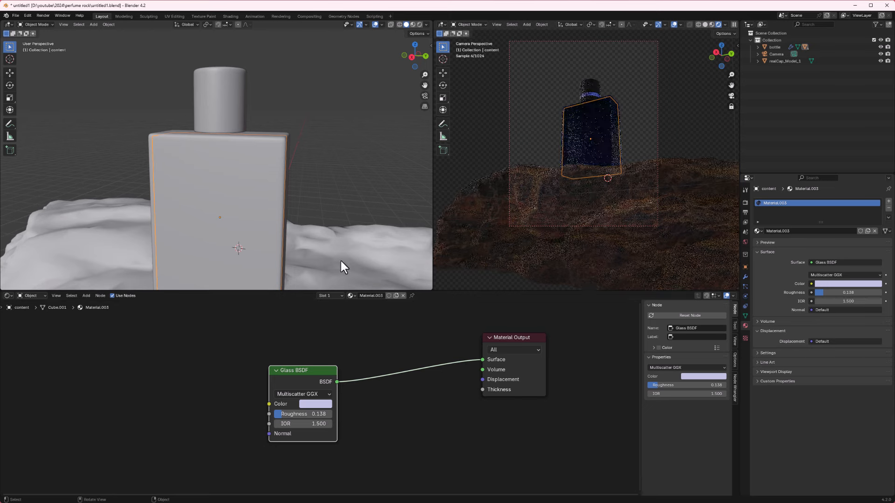
{"action": "left_click", "coordinate": [319, 405]}
{"action": "mouse_move", "coordinate": [359, 292]}
{"action": "left_mouse_down"}
{"action": "mouse_move", "coordinate": [357, 303]}
{"action": "mouse_move", "coordinate": [355, 293]}
{"action": "mouse_move", "coordinate": [390, 272]}
{"action": "left_mouse_up"}
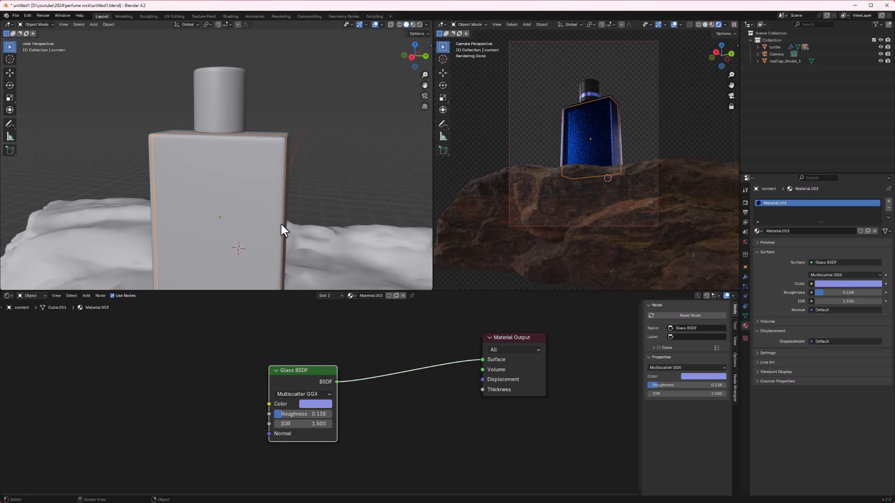
- Change the Glass BSDF colour of the bottle's own material to a light pink
{"action": "left_click", "coordinate": [267, 150]}
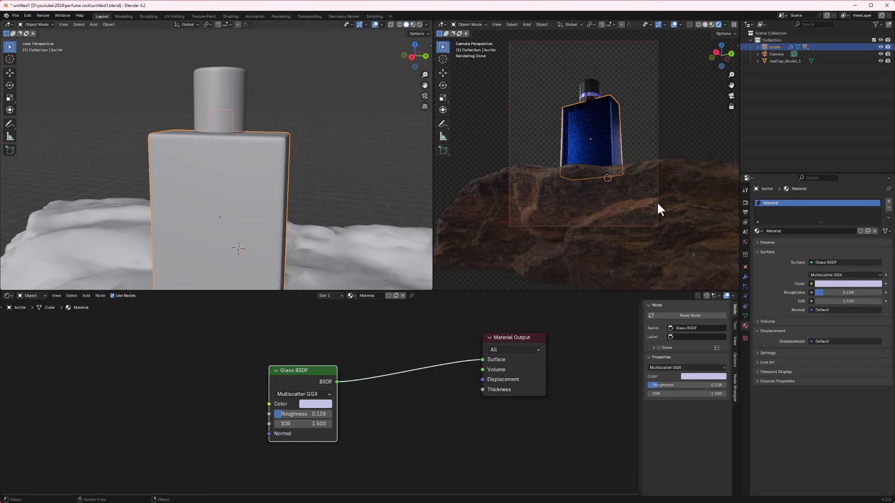
{"action": "left_click", "coordinate": [324, 404]}
{"action": "left_click_drag", "start_coordinate": [351, 308], "coordinate": [350, 306]}
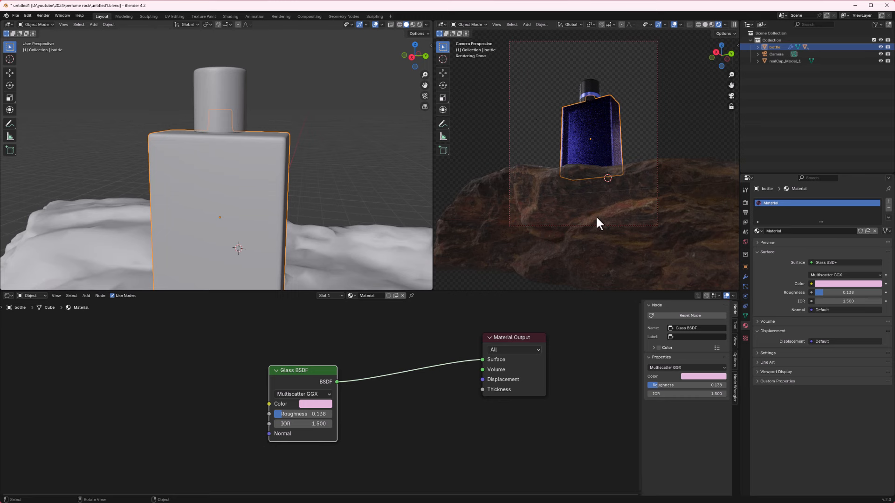
- In the rock's material, shift the Principled BSDF and Material Output away from the texture nodes to make room
{"action": "left_click", "coordinate": [80, 249]}
{"action": "scroll", "coordinate": [205, 278], "scroll_direction": "down", "scroll_amount": 2}
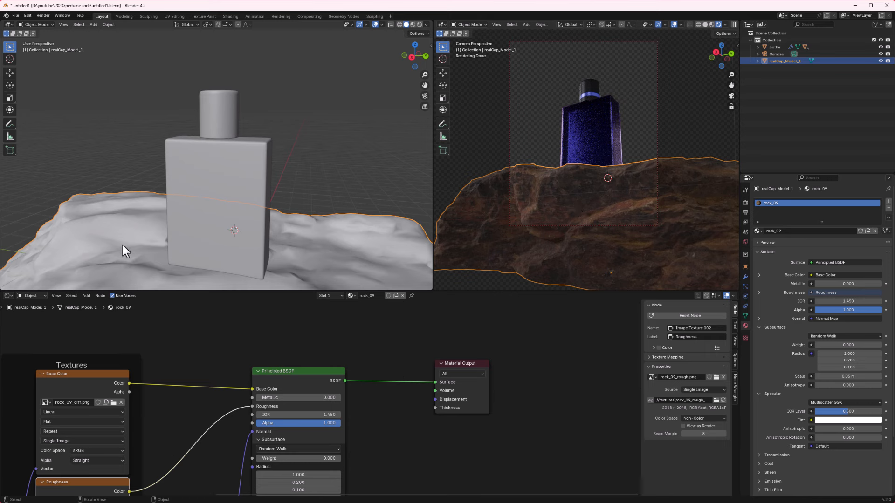
{"action": "scroll", "coordinate": [272, 368], "scroll_direction": "down", "scroll_amount": 4}
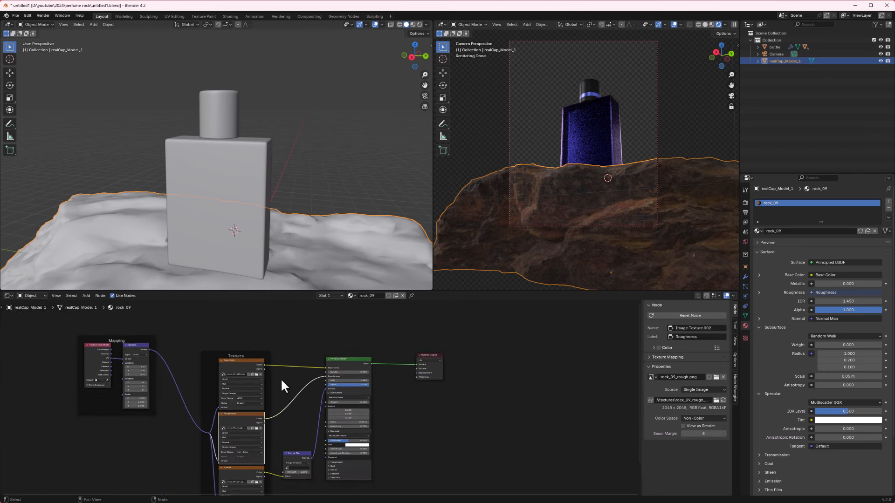
{"action": "mouse_move", "coordinate": [280, 378]}
{"action": "middle_mouse_down"}
{"action": "mouse_move", "coordinate": [270, 405]}
{"action": "mouse_move", "coordinate": [280, 381]}
{"action": "middle_mouse_up"}
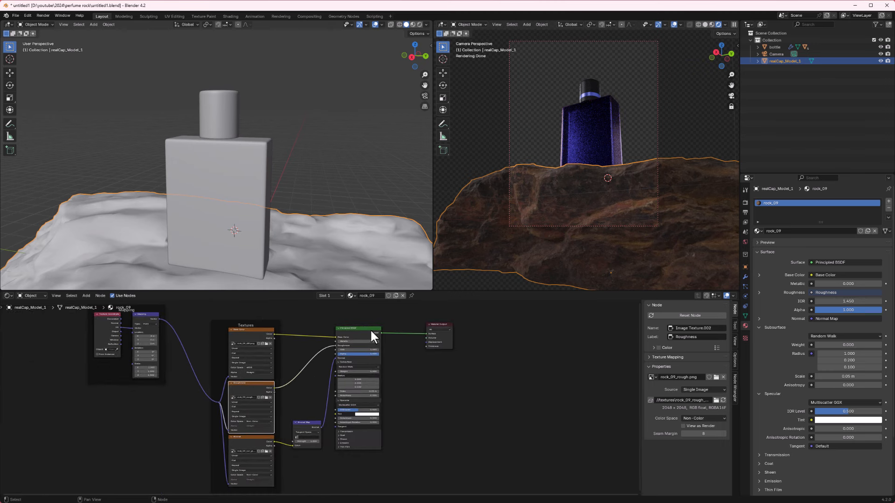
{"action": "left_click_drag", "start_coordinate": [493, 317], "coordinate": [349, 486]}
{"action": "left_click_drag", "start_coordinate": [359, 344], "coordinate": [423, 355]}
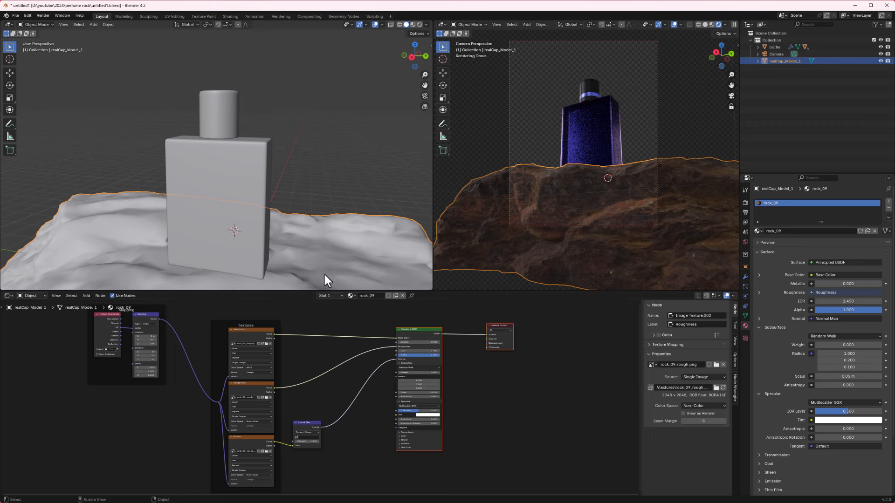
- Insert a Hue/Saturation/Value node between the rock's Base Color texture and the Principled BSDF's Base Color
{"action": "scroll", "coordinate": [315, 357], "scroll_direction": "up", "scroll_amount": 5}
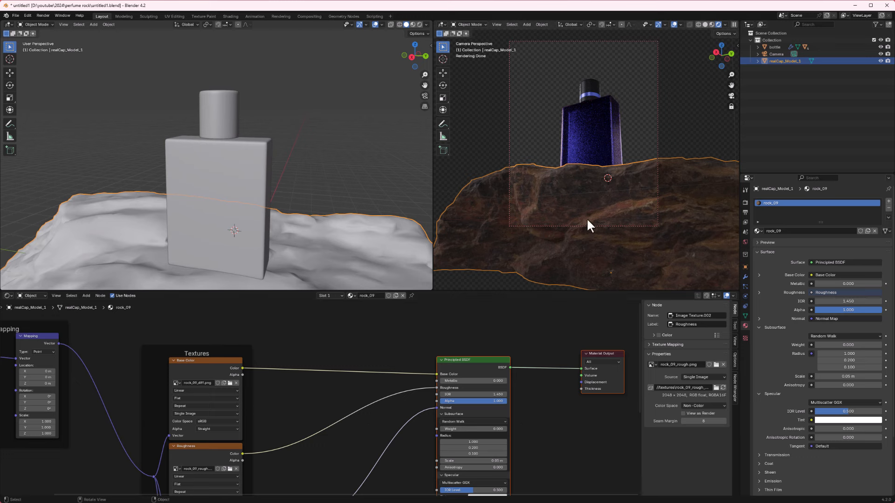
{"action": "key", "text": "shift+a"}
{"action": "left_click", "coordinate": [326, 364]}
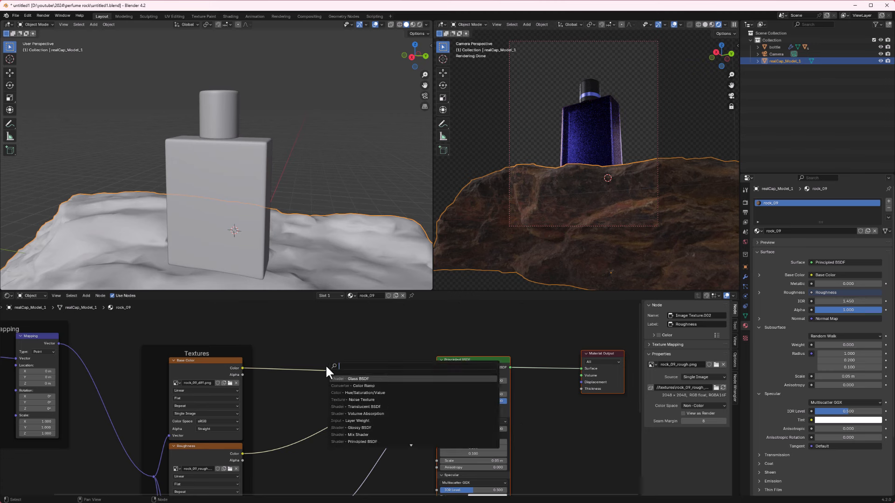
{"action": "type", "text": "jue"}
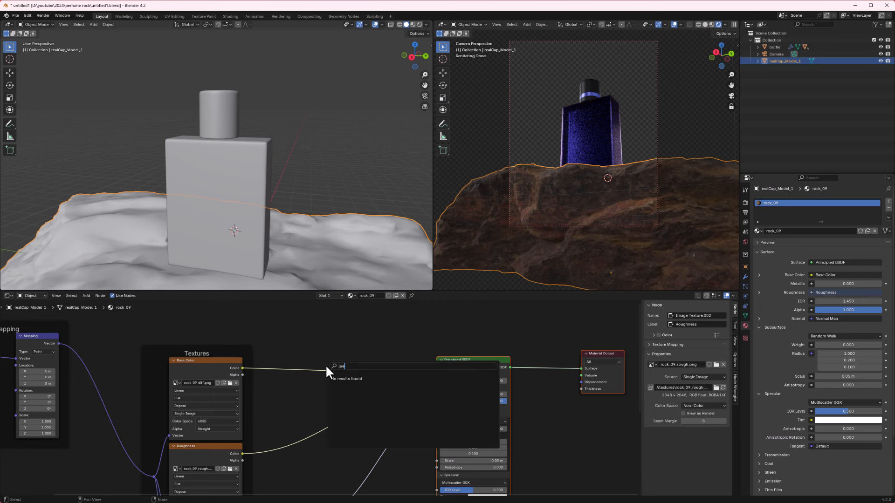
{"action": "key", "text": "BackSpace"}
{"action": "key", "text": "BackSpace"}
{"action": "key", "text": "BackSpace"}
{"action": "type", "text": "hue"}
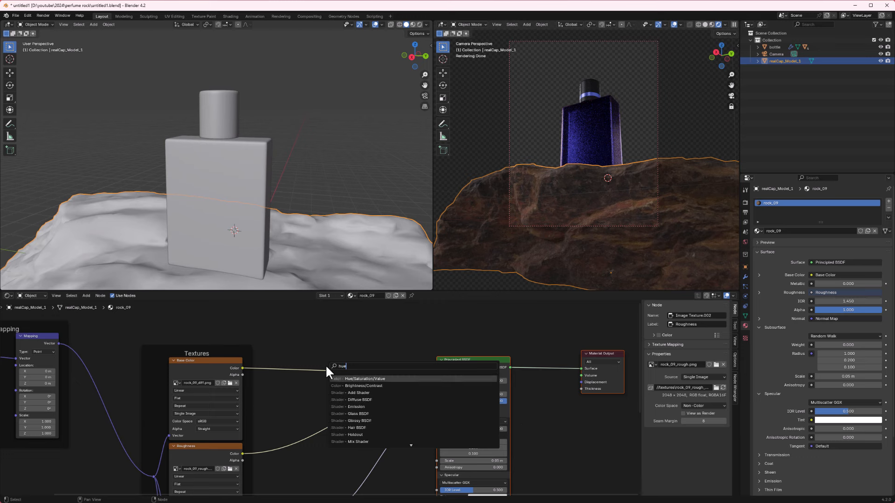
{"action": "key", "text": "Return"}
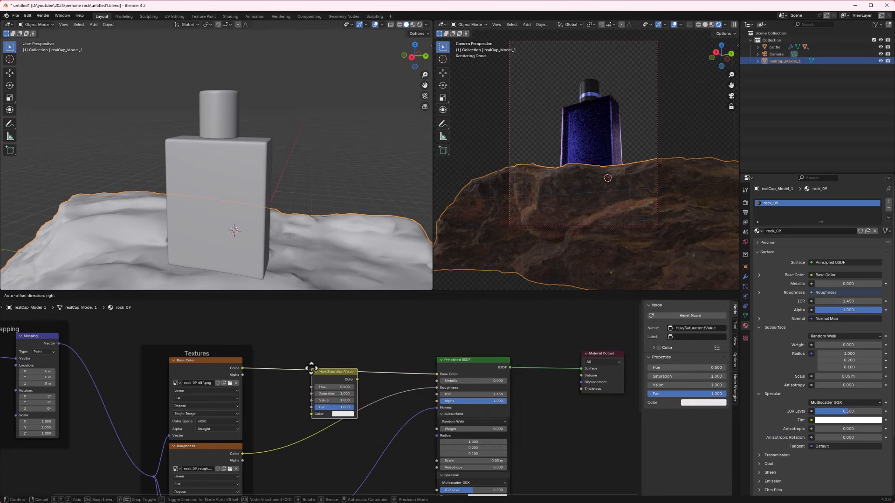
{"action": "left_click", "coordinate": [304, 365]}
{"action": "scroll", "coordinate": [315, 414], "scroll_direction": "up", "scroll_amount": 2}
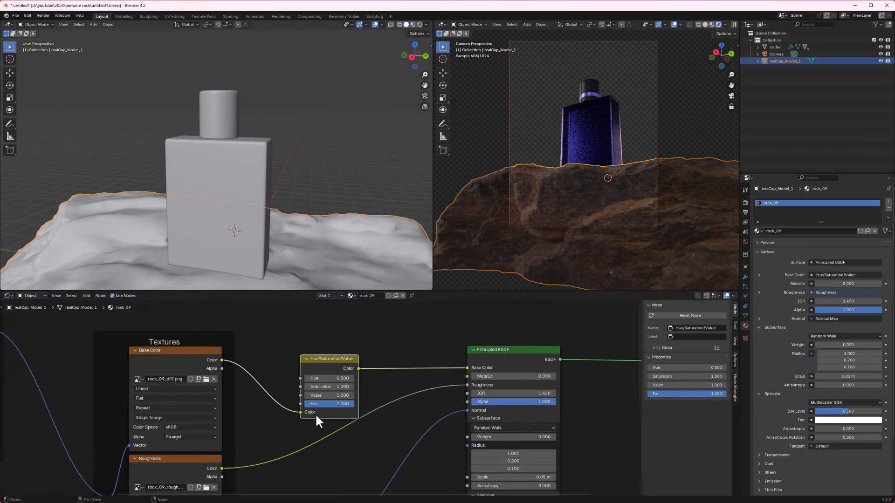
- Darken the rock by lowering the Hue/Saturation/Value node's Value to 0
{"action": "left_click", "coordinate": [330, 395]}
{"action": "type", "text": "0.9"}
{"action": "key", "text": "Return"}
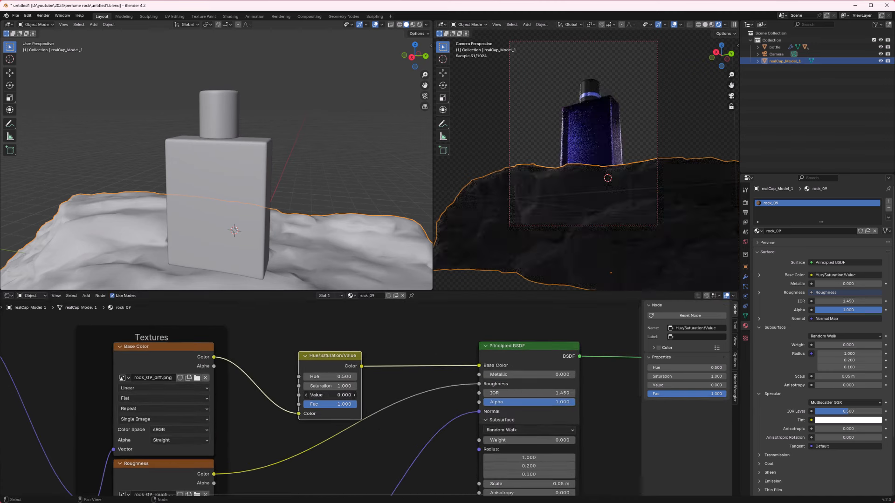
{"action": "left_click_drag", "start_coordinate": [330, 395], "coordinate": [284, 396]}
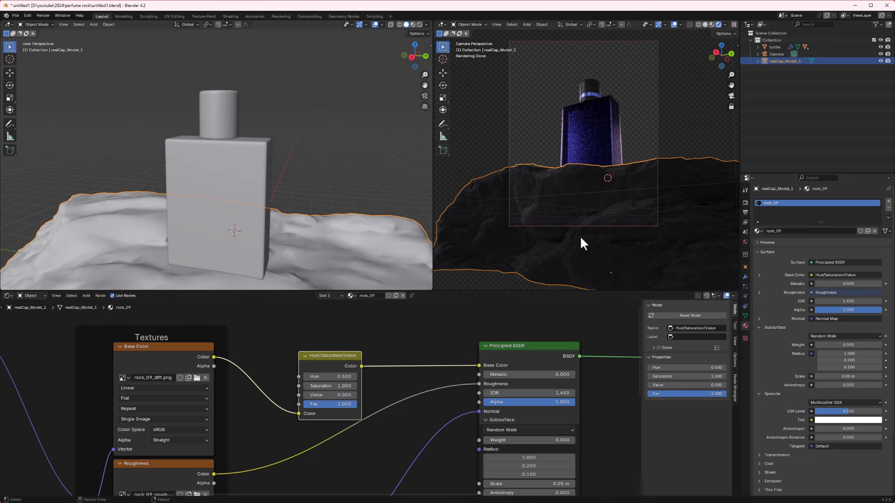
- Add a plane and move it about 8 m along negative X, behind the rock and bottle
{"action": "scroll", "coordinate": [134, 163], "scroll_direction": "down", "scroll_amount": 4}
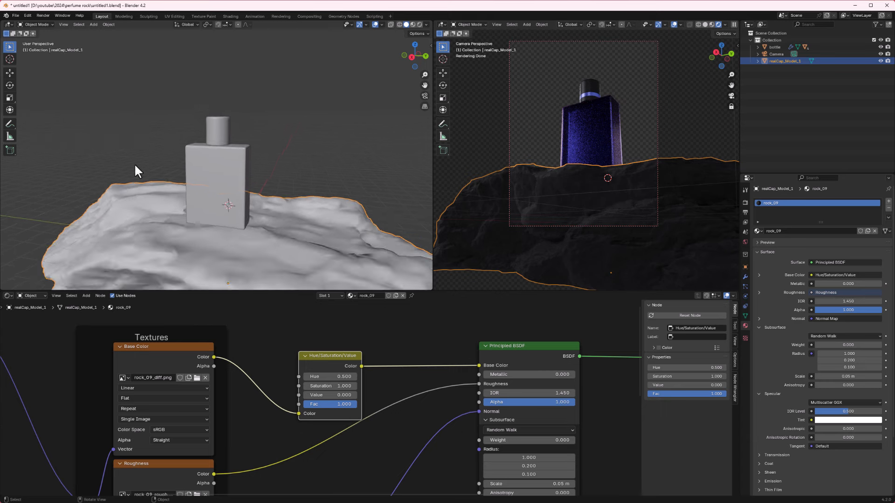
{"action": "middle_click_drag", "start_coordinate": [249, 199], "coordinate": [301, 190]}
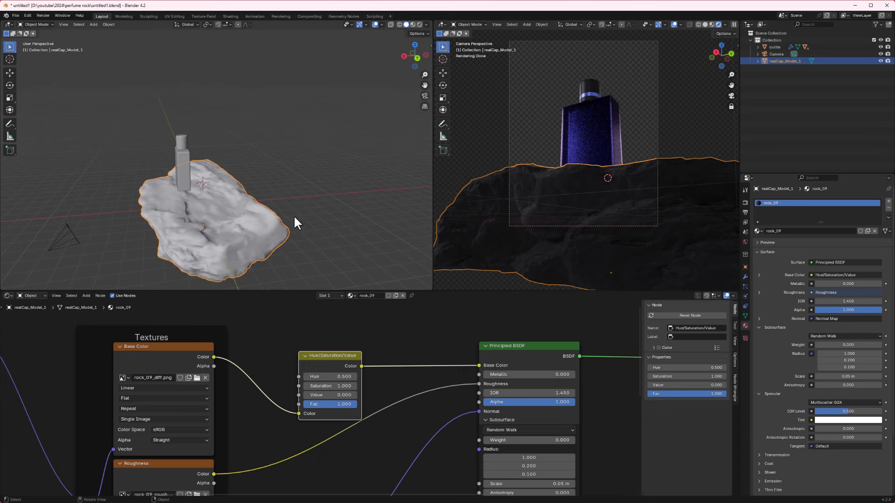
{"action": "key", "text": "shift+a"}
{"action": "mouse_move", "coordinate": [244, 214]}
{"action": "left_click", "coordinate": [281, 217]}
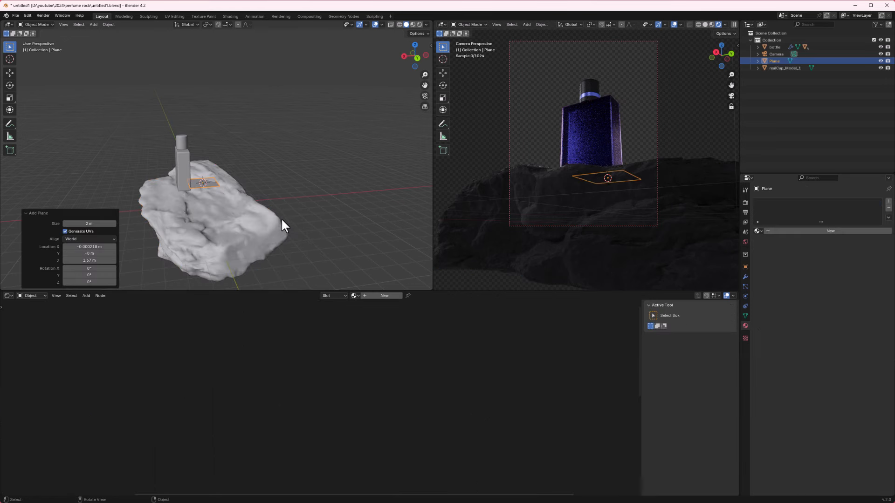
{"action": "key", "text": "g"}
{"action": "key", "text": "x"}
{"action": "left_click", "coordinate": [355, 218]}
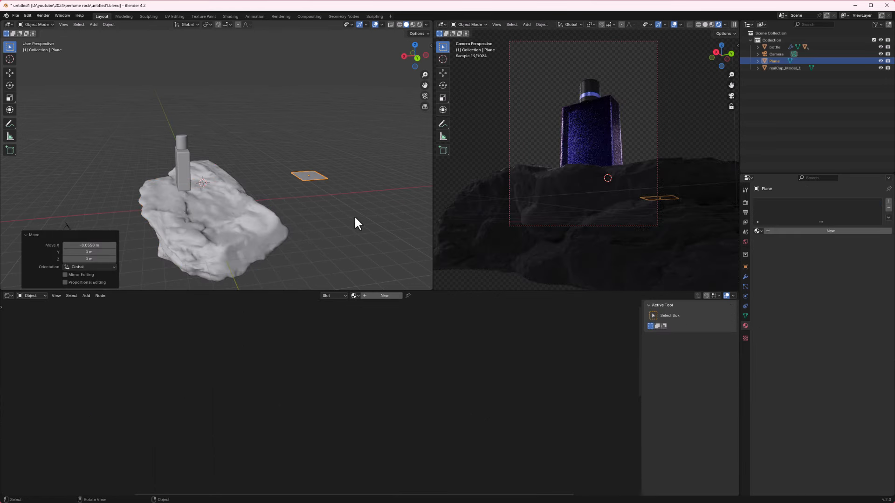
- Rotate the plane 90° around the Y axis so it stands upright
{"action": "key", "text": "r"}
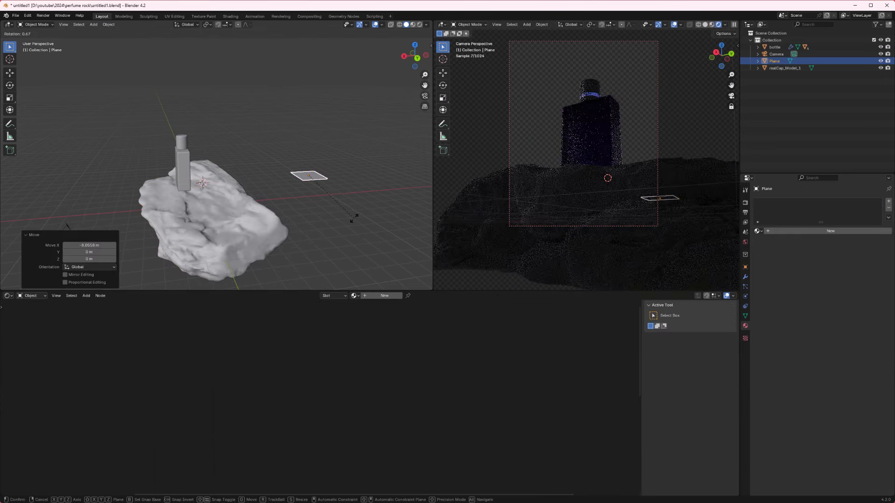
{"action": "type", "text": "y"}
{"action": "type", "text": "90"}
{"action": "key", "text": "Return"}
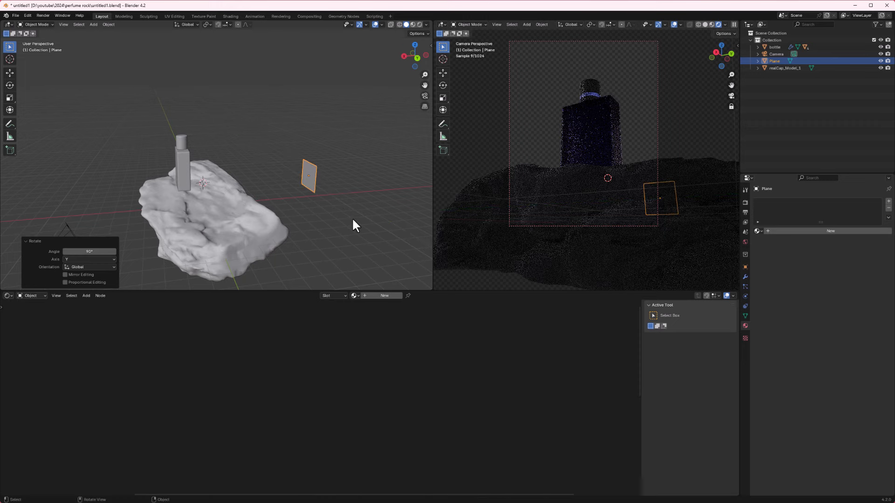
- Scale the upright plane by about 11 and again by 1.94 so it fills the camera's background
{"action": "key", "text": "s"}
{"action": "left_click", "coordinate": [322, 69]}
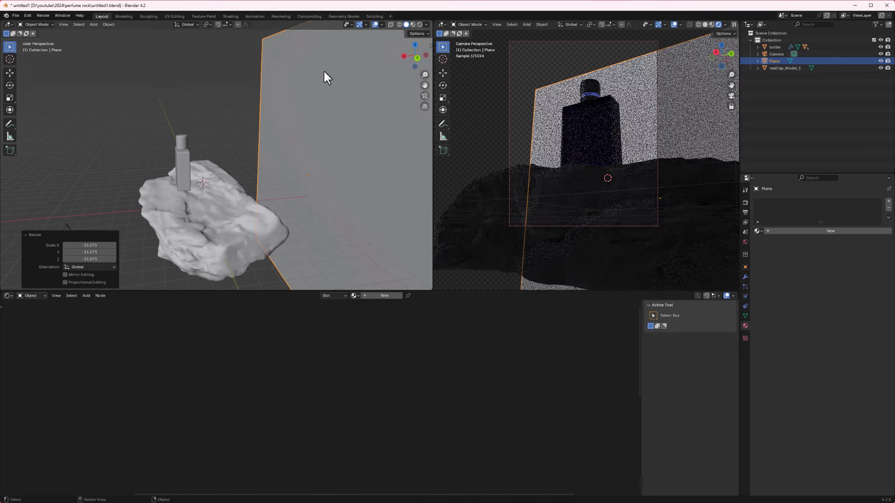
{"action": "scroll", "coordinate": [206, 123], "scroll_direction": "down", "scroll_amount": 4}
{"action": "middle_click_drag", "start_coordinate": [205, 123], "coordinate": [297, 144]}
{"action": "key", "text": "s"}
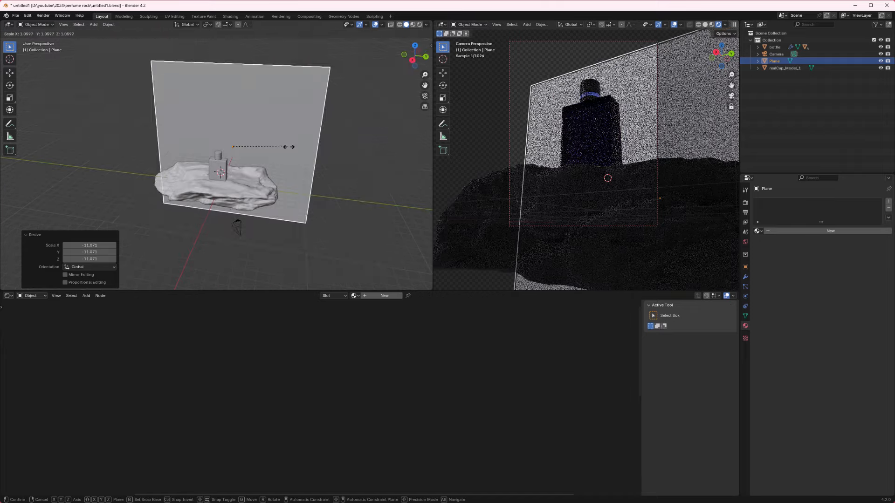
{"action": "left_click", "coordinate": [331, 155]}
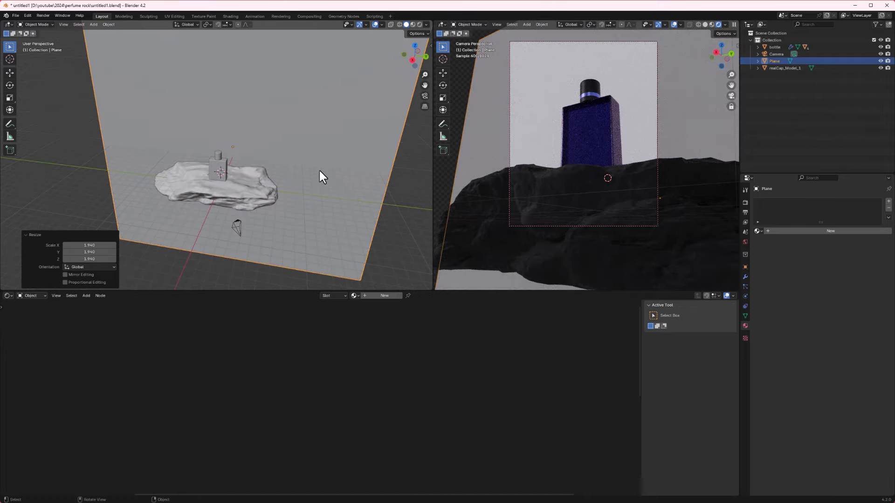
- Raise the backdrop plane about 1.9 m along the Z axis
{"action": "key", "text": "g"}
{"action": "key", "text": "x"}
{"action": "right_click", "coordinate": [317, 166]}
{"action": "key", "text": "g"}
{"action": "key", "text": "z"}
{"action": "left_click", "coordinate": [297, 237]}
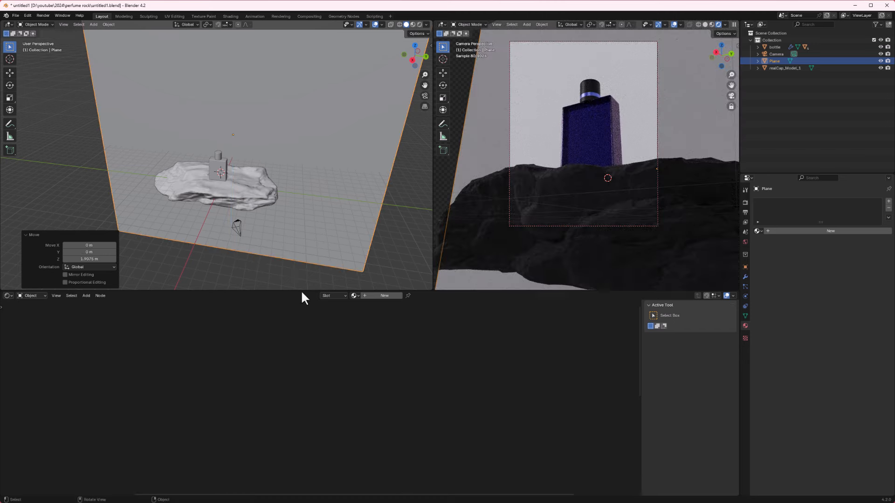
- Give the backdrop plane a new material with a Noise Texture's Fac output feeding the Principled BSDF's Base Color
{"action": "left_click", "coordinate": [384, 295]}
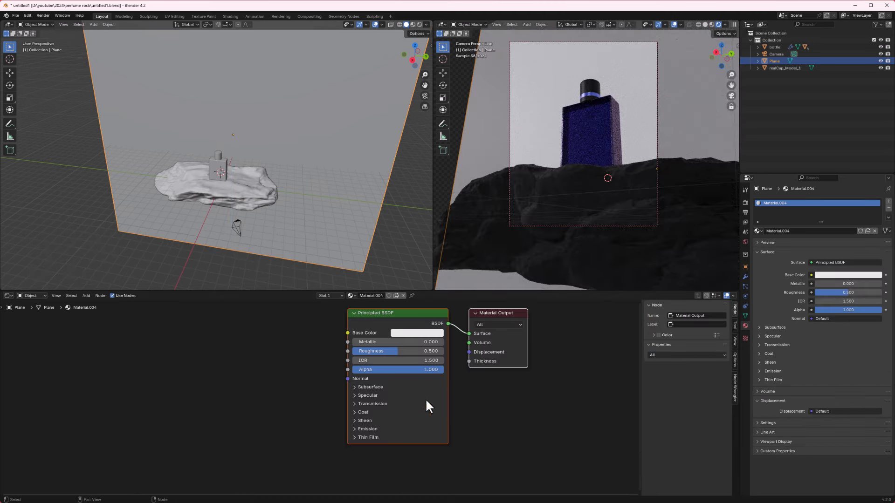
{"action": "middle_click_drag", "start_coordinate": [294, 339], "coordinate": [333, 370]}
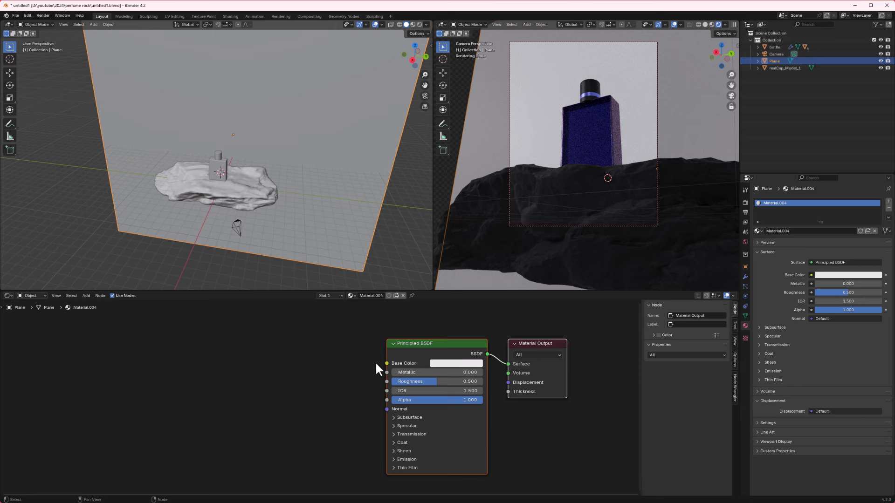
{"action": "key", "text": "shift+a"}
{"action": "left_click", "coordinate": [251, 370]}
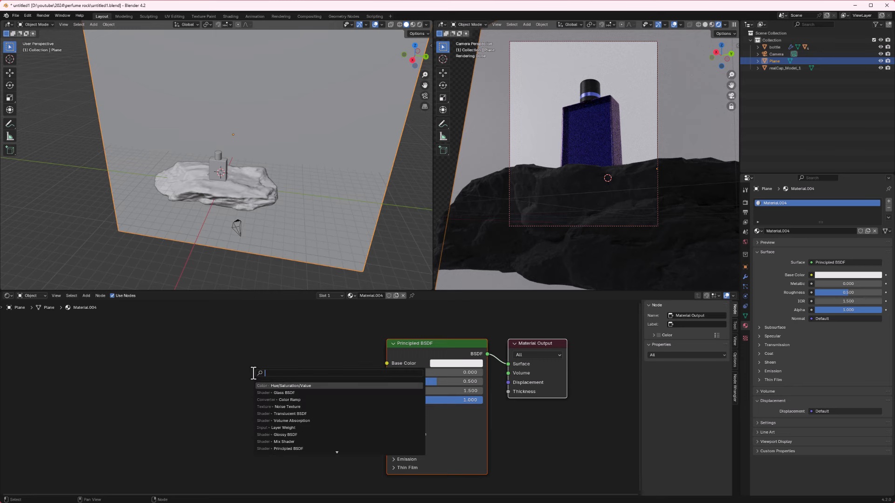
{"action": "type", "text": "noise"}
{"action": "key", "text": "Return"}
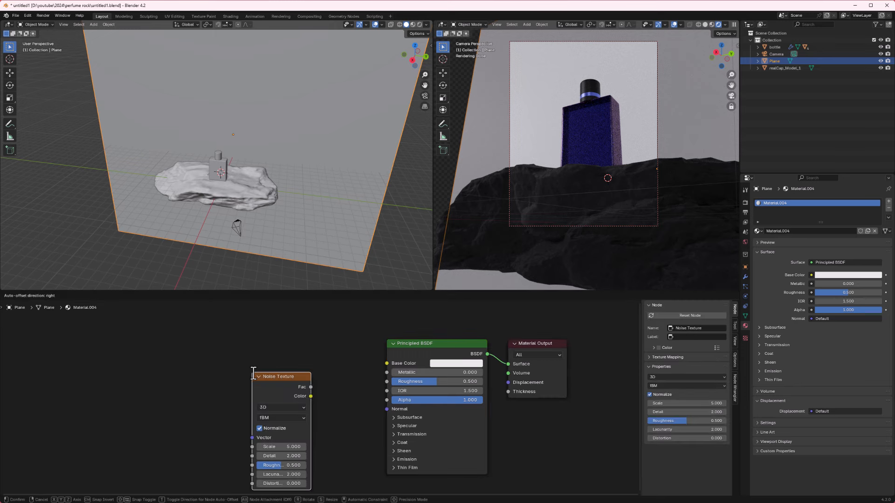
{"action": "left_click", "coordinate": [206, 353]}
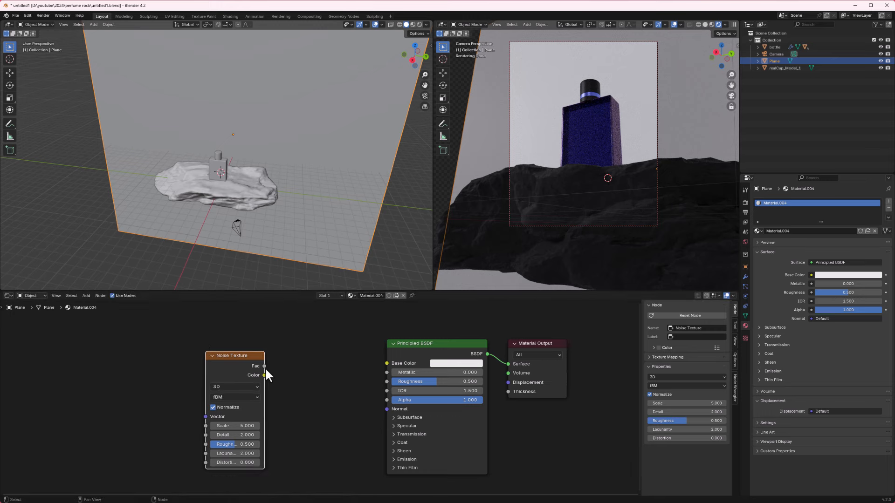
{"action": "left_click_drag", "start_coordinate": [264, 366], "coordinate": [387, 363]}
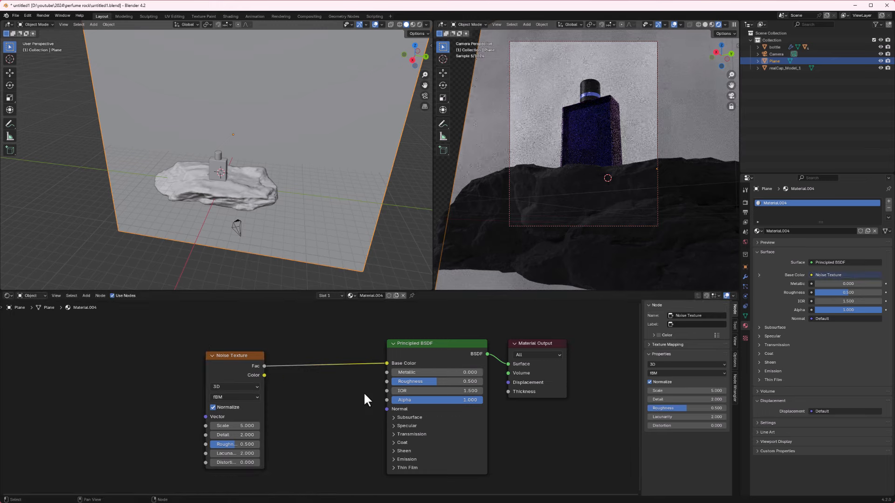
- Set the backdrop's Noise Texture to Scale 19.2, Detail 2.7 and Distortion 0.2
{"action": "scroll", "coordinate": [193, 436], "scroll_direction": "up", "scroll_amount": 2}
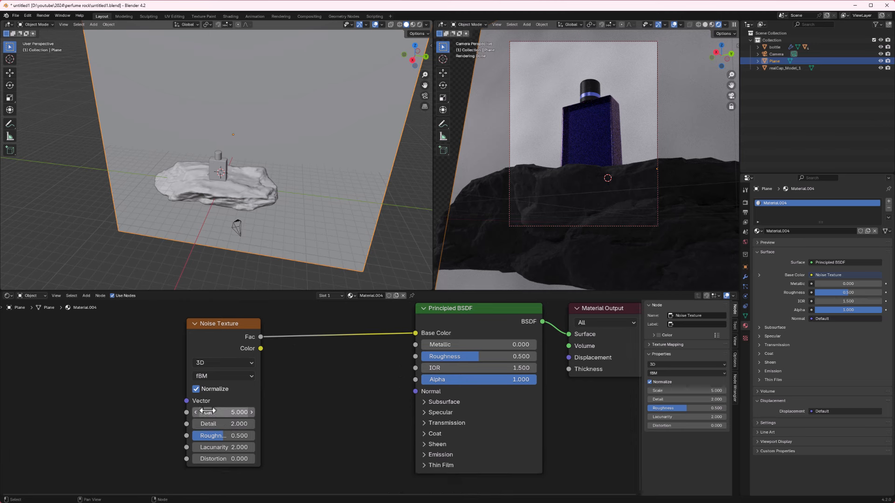
{"action": "middle_click_drag", "start_coordinate": [207, 413], "coordinate": [207, 421]}
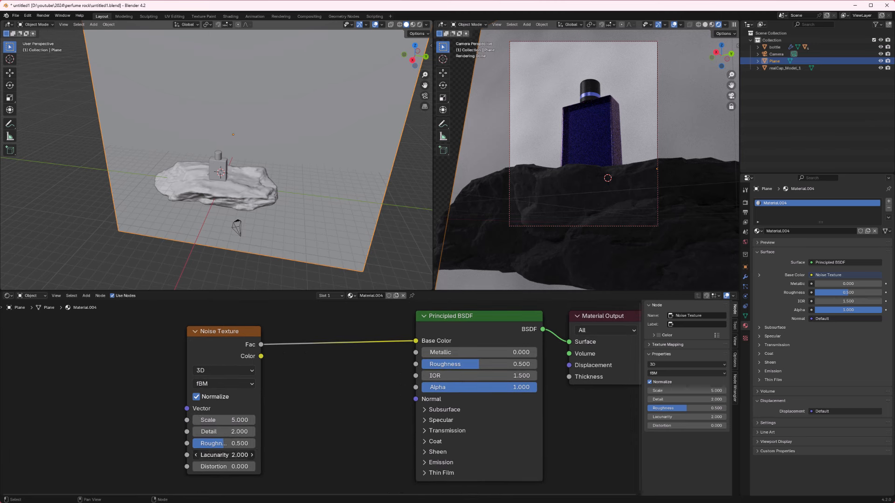
{"action": "left_click", "coordinate": [217, 455]}
{"action": "left_click", "coordinate": [213, 456]}
{"action": "left_click_drag", "start_coordinate": [237, 456], "coordinate": [268, 422]}
{"action": "left_click", "coordinate": [210, 422]}
{"action": "mouse_move", "coordinate": [208, 421]}
{"action": "left_mouse_down"}
{"action": "mouse_move", "coordinate": [228, 421]}
{"action": "mouse_move", "coordinate": [212, 432]}
{"action": "mouse_move", "coordinate": [219, 432]}
{"action": "left_mouse_up"}
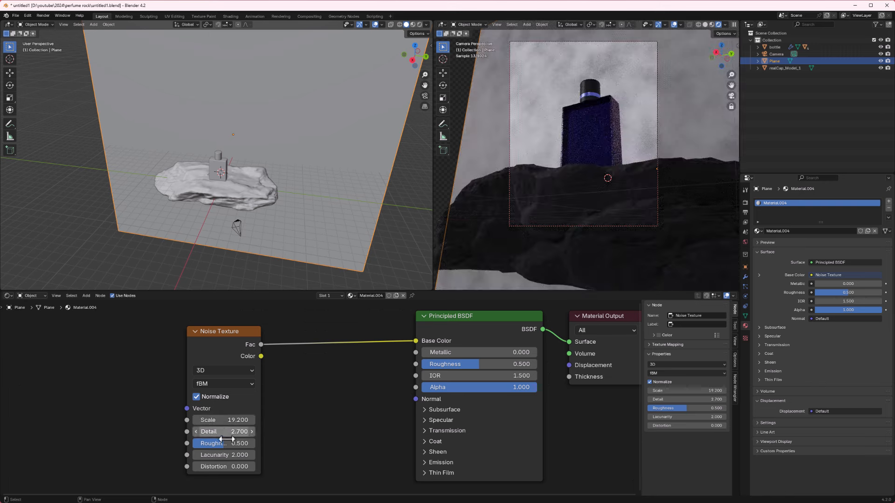
{"action": "left_click_drag", "start_coordinate": [221, 466], "coordinate": [229, 469]}
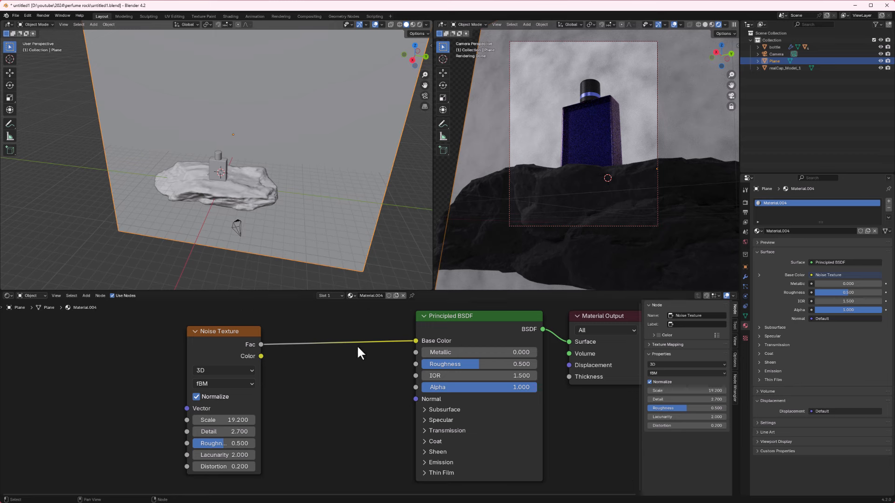
- Insert a Color Ramp node between the Noise Texture and the Principled BSDF's Base Color
{"action": "key", "text": "shift+a"}
{"action": "left_click", "coordinate": [318, 389]}
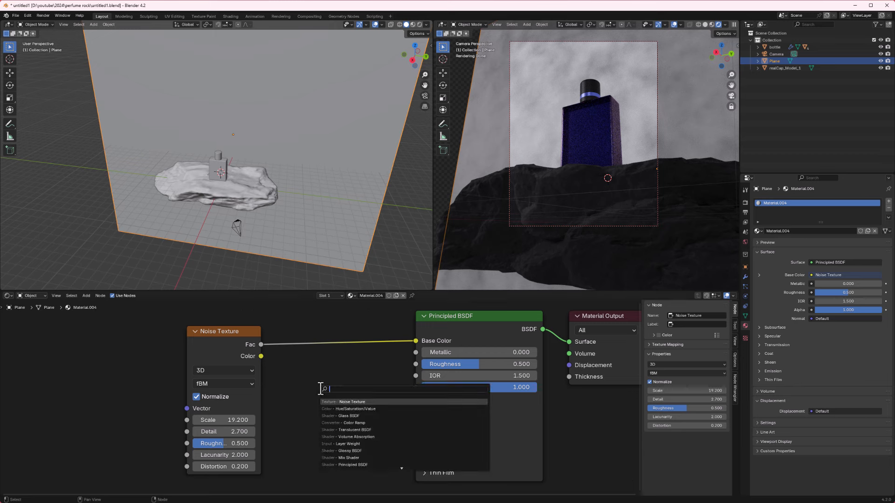
{"action": "type", "text": "co"}
{"action": "key", "text": "Down"}
{"action": "key", "text": "Return"}
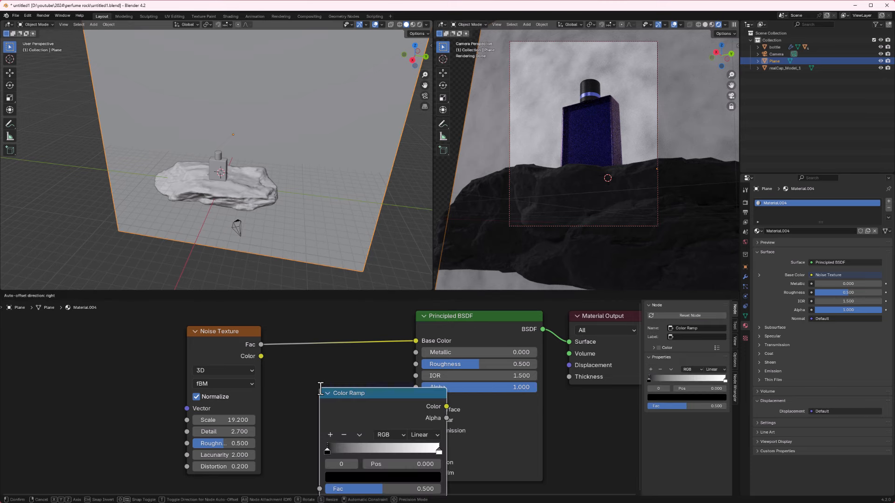
{"action": "left_click", "coordinate": [311, 359]}
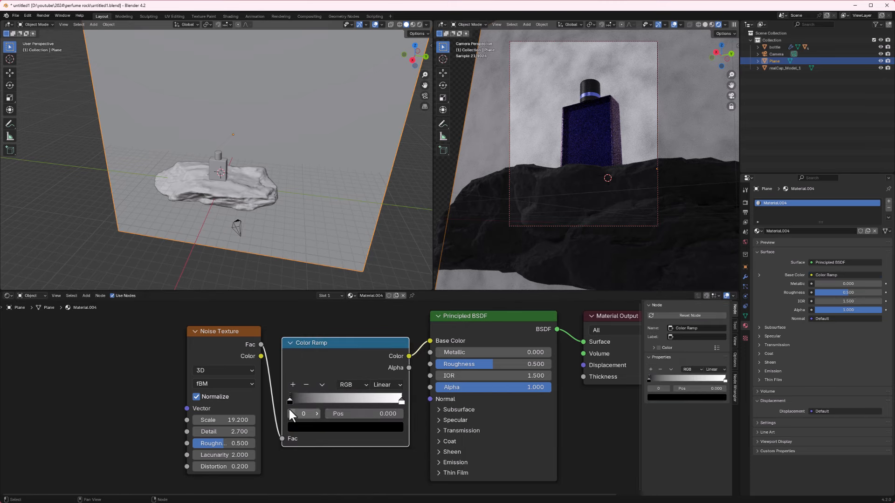
- Change the Color Ramp's white end stop to a very dark blue with a Value of about 0.029
{"action": "scroll", "coordinate": [289, 405], "scroll_direction": "up", "scroll_amount": 1}
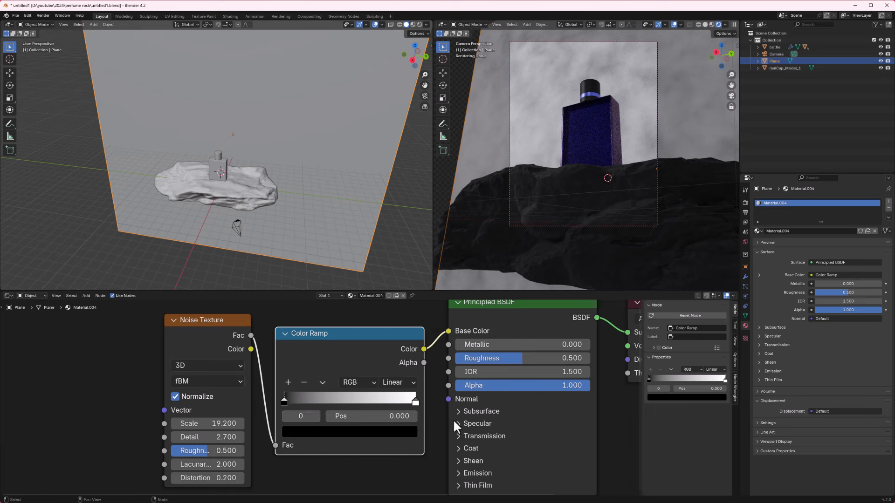
{"action": "left_click", "coordinate": [415, 402]}
{"action": "left_click", "coordinate": [403, 432]}
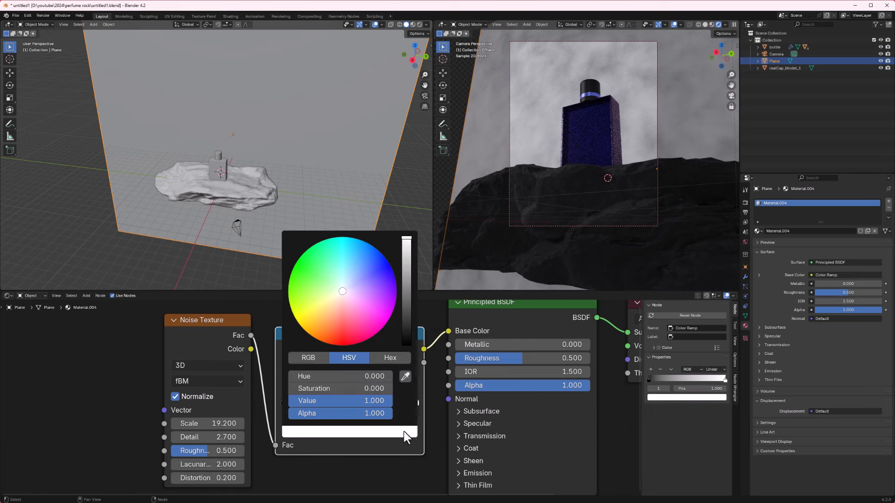
{"action": "left_click", "coordinate": [382, 266]}
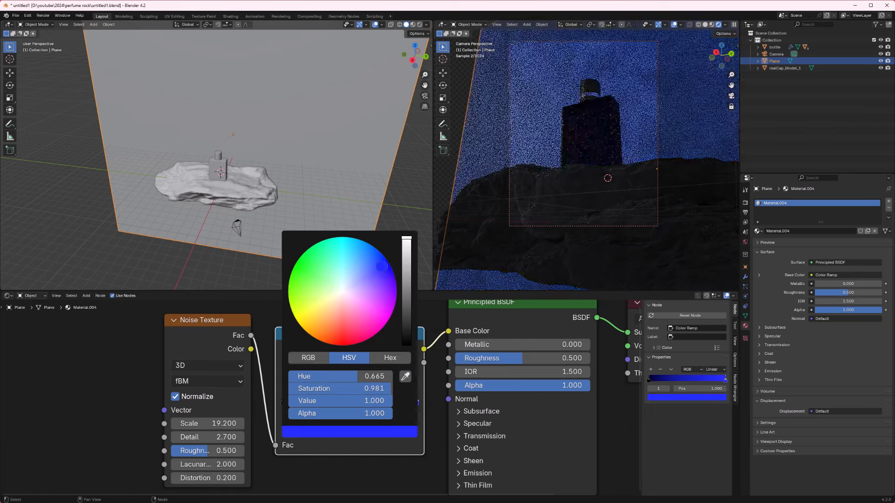
{"action": "left_click", "coordinate": [407, 325]}
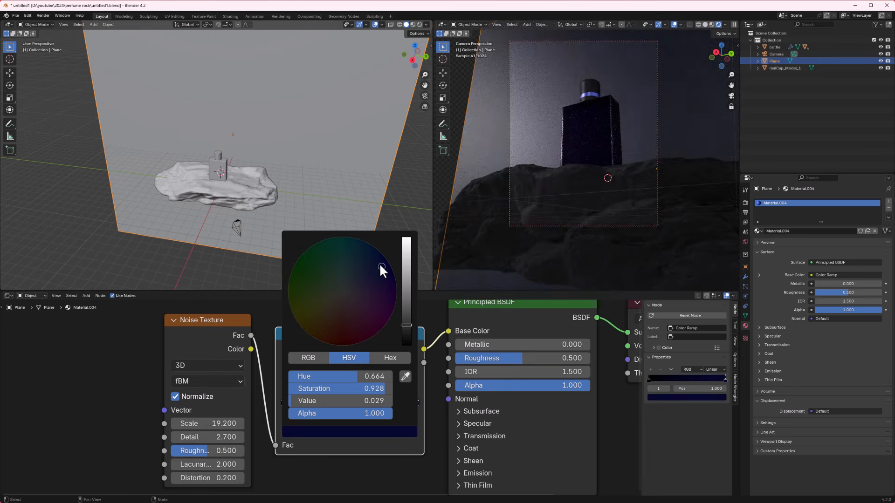
{"action": "left_click_drag", "start_coordinate": [380, 264], "coordinate": [385, 276]}
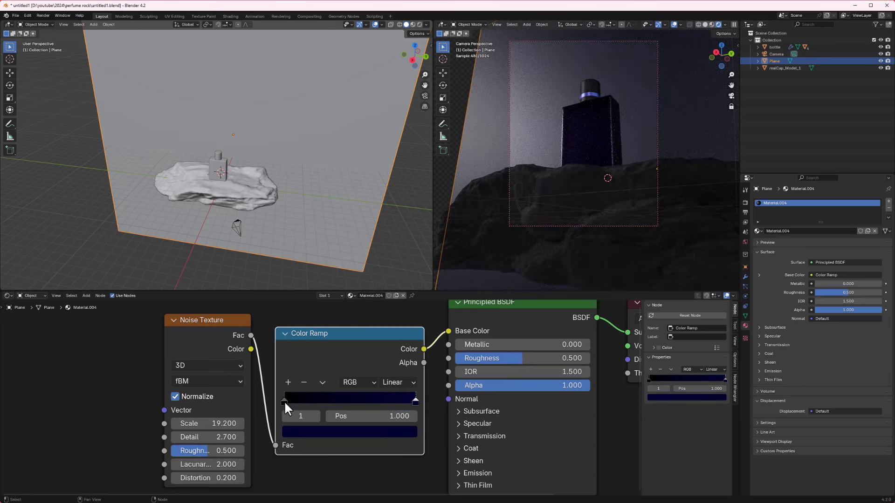
- Change the Color Ramp's black start stop to a dark saturated blue and move it to position 0.236
{"action": "left_click", "coordinate": [284, 401]}
{"action": "left_click", "coordinate": [304, 430]}
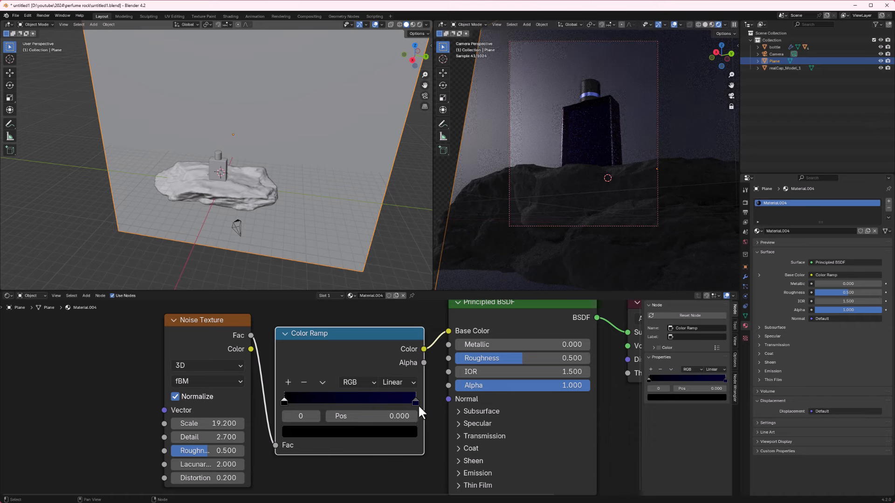
{"action": "left_click", "coordinate": [326, 432]}
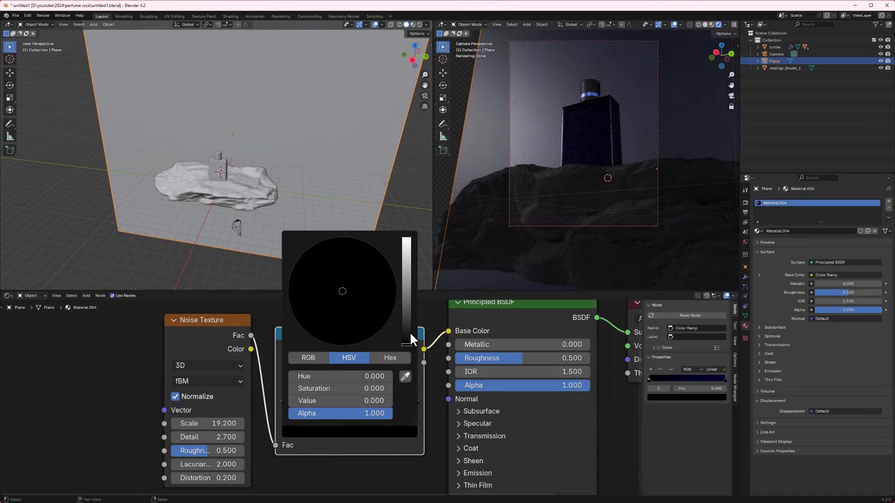
{"action": "left_click_drag", "start_coordinate": [410, 332], "coordinate": [409, 316]}
{"action": "left_click_drag", "start_coordinate": [366, 273], "coordinate": [391, 266]}
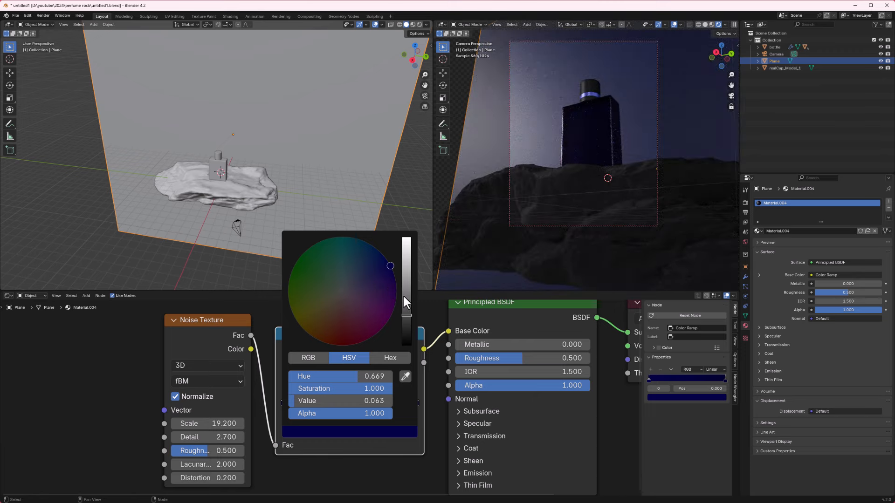
{"action": "mouse_move", "coordinate": [406, 315]}
{"action": "left_mouse_down"}
{"action": "mouse_move", "coordinate": [409, 327]}
{"action": "mouse_move", "coordinate": [407, 306]}
{"action": "mouse_move", "coordinate": [410, 326]}
{"action": "left_mouse_up"}
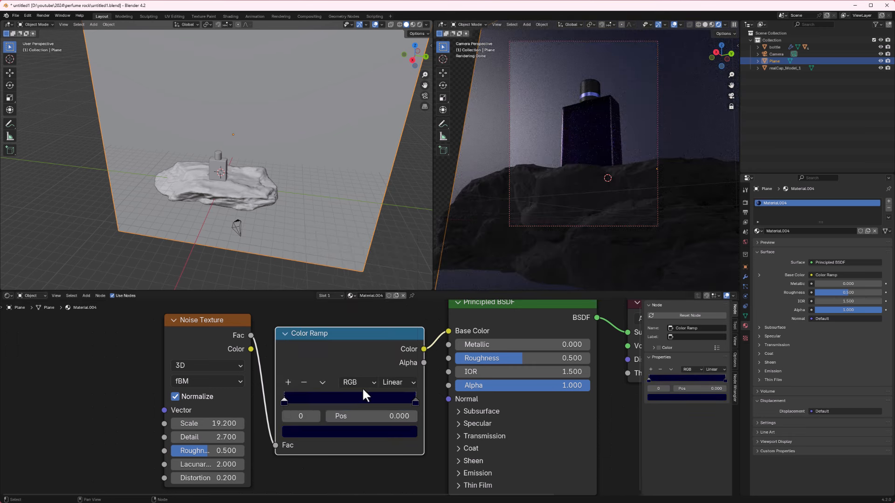
{"action": "left_click_drag", "start_coordinate": [283, 400], "coordinate": [315, 405]}
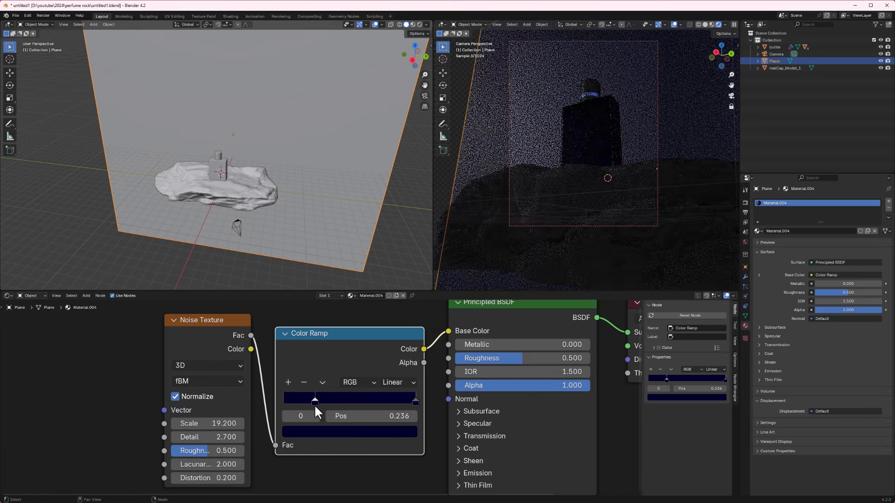
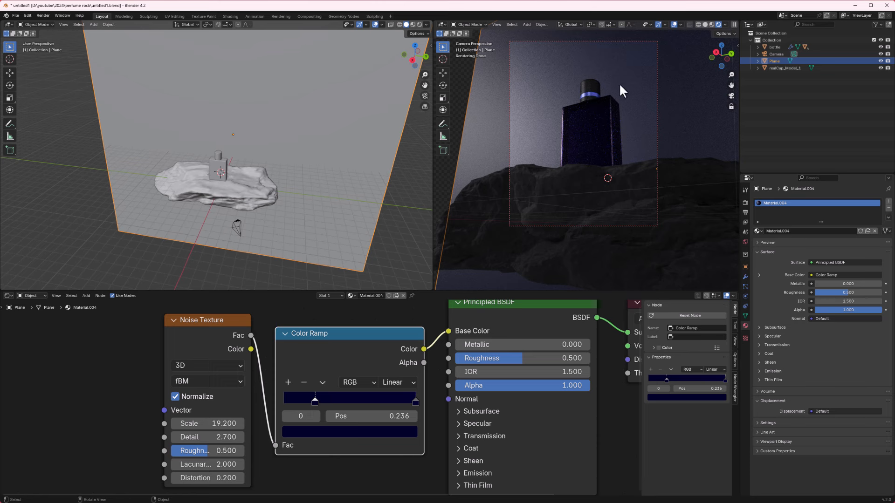
- Shift the camera framing slightly so the bottle and rock sit lower in the shot
{"action": "middle_click_drag", "start_coordinate": [610, 146], "coordinate": [610, 152], "text": "shift"}
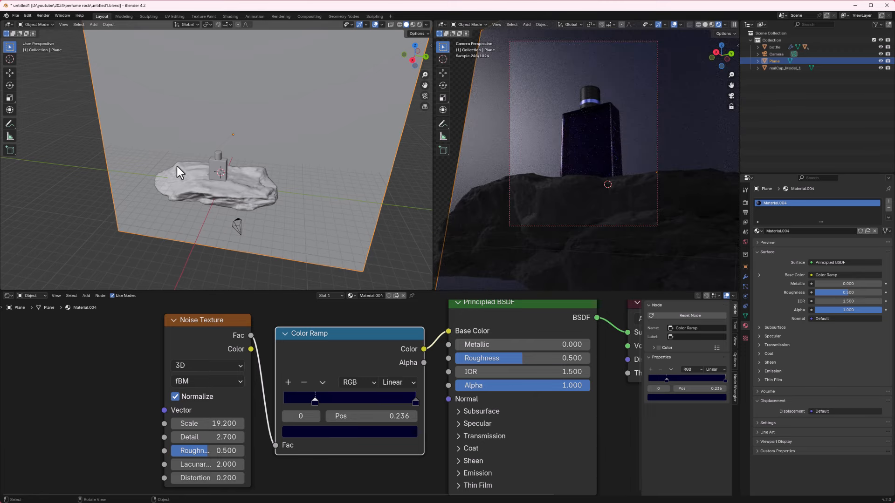
- In Edit Mode on the bottle, select the four-by-four block of faces in the middle of its front side
{"action": "scroll", "coordinate": [210, 185], "scroll_direction": "down", "scroll_amount": 2}
{"action": "middle_click_drag", "start_coordinate": [242, 202], "coordinate": [210, 186]}
{"action": "scroll", "coordinate": [196, 173], "scroll_direction": "up", "scroll_amount": 4}
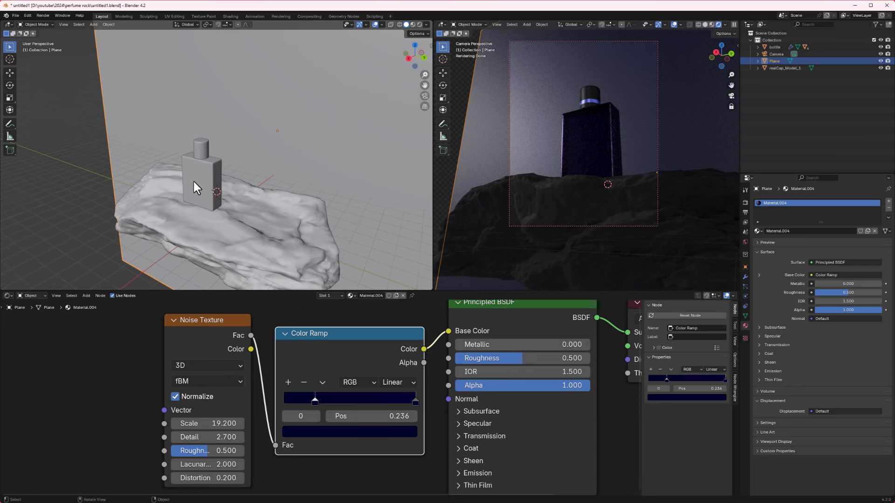
{"action": "scroll", "coordinate": [194, 184], "scroll_direction": "up", "scroll_amount": 3}
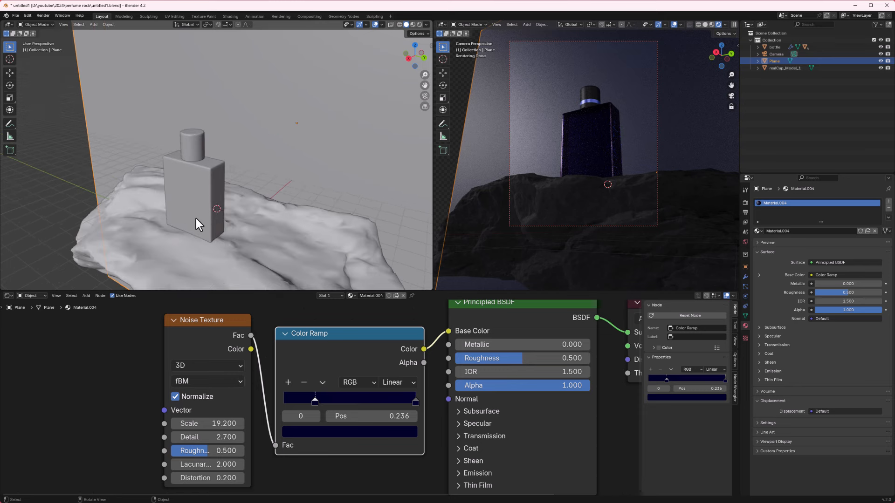
{"action": "middle_click_drag", "start_coordinate": [199, 214], "coordinate": [215, 208]}
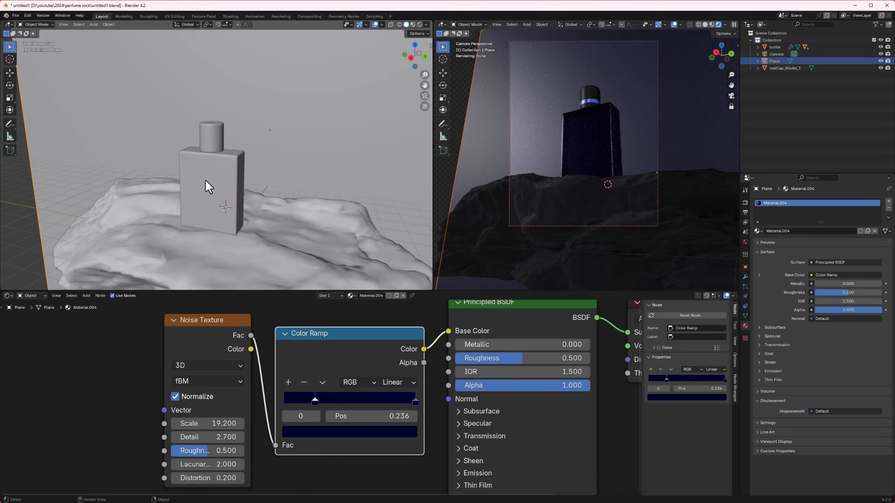
{"action": "left_click", "coordinate": [222, 188]}
{"action": "key", "text": "Tab"}
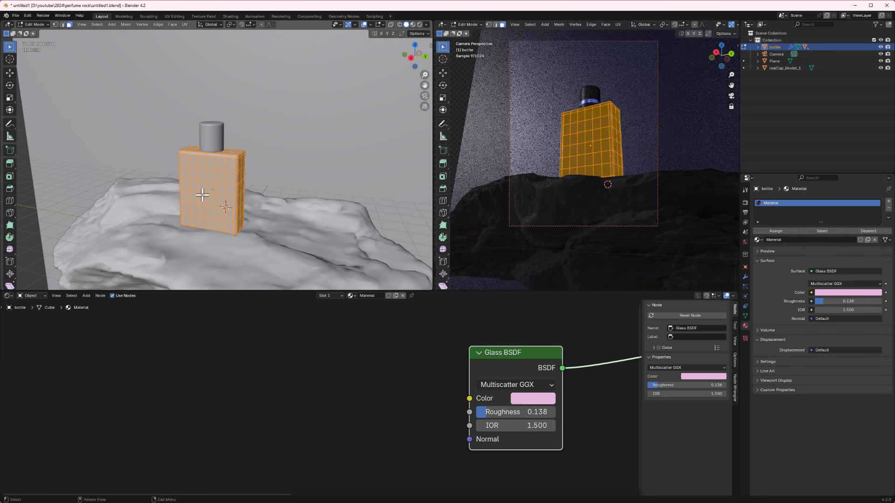
{"action": "middle_click_drag", "start_coordinate": [200, 189], "coordinate": [209, 176]}
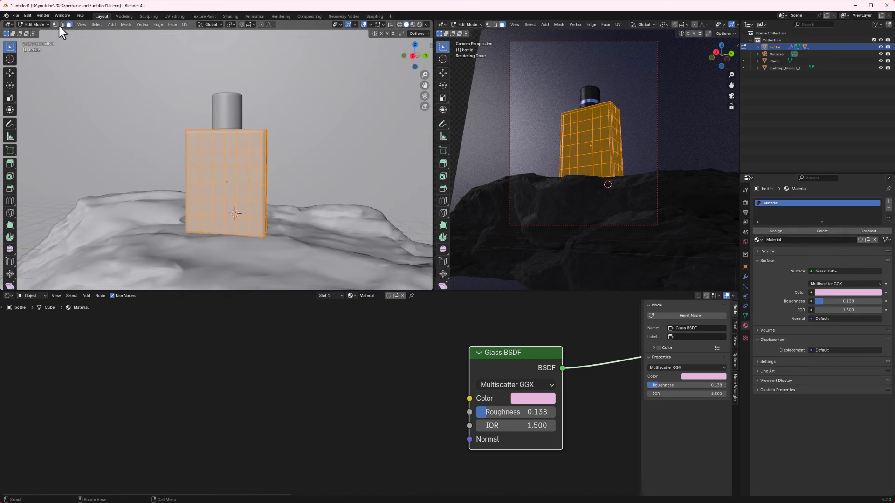
{"action": "scroll", "coordinate": [219, 229], "scroll_direction": "up", "scroll_amount": 3}
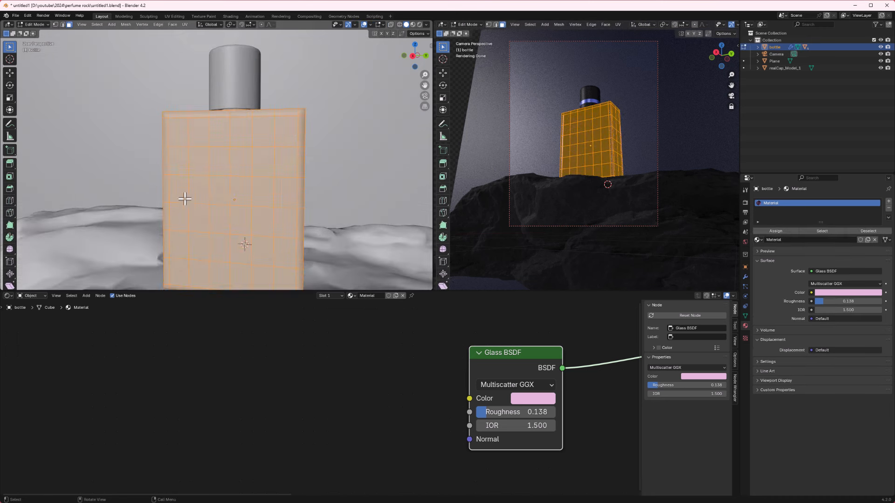
{"action": "left_click", "coordinate": [194, 162]}
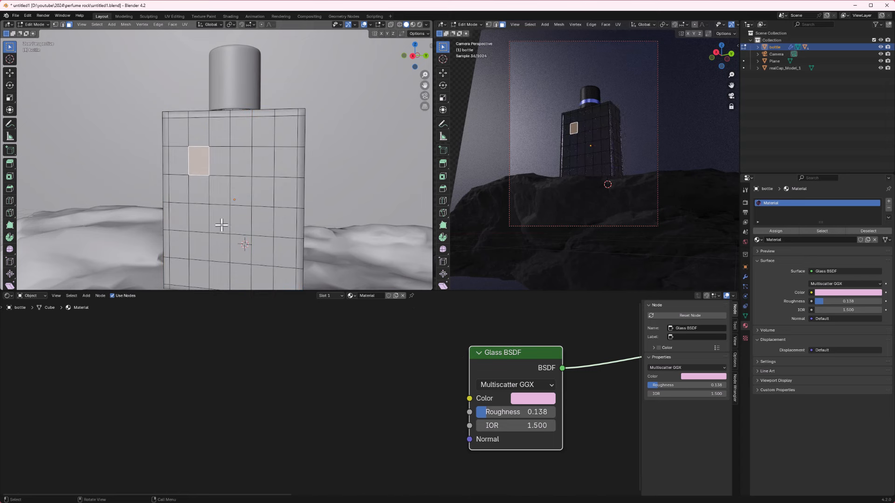
{"action": "left_click", "coordinate": [265, 254], "text": "ctrl+shift"}
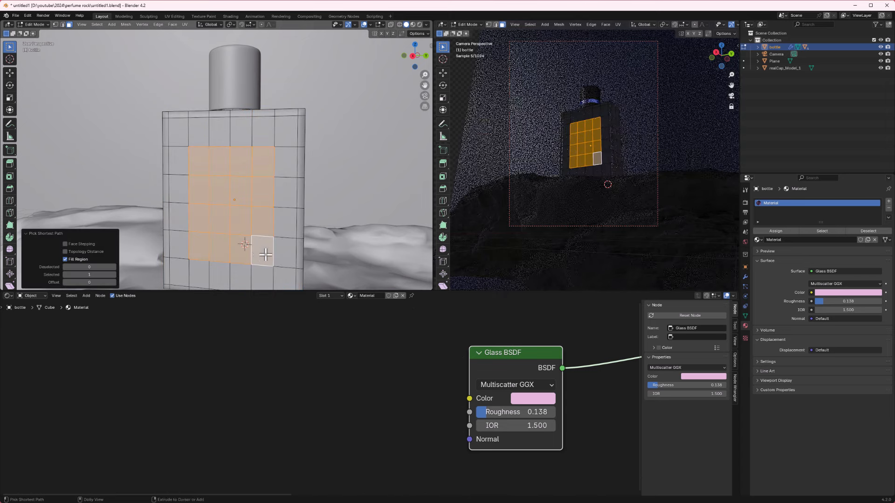
{"action": "scroll", "coordinate": [251, 223], "scroll_direction": "down", "scroll_amount": 4}
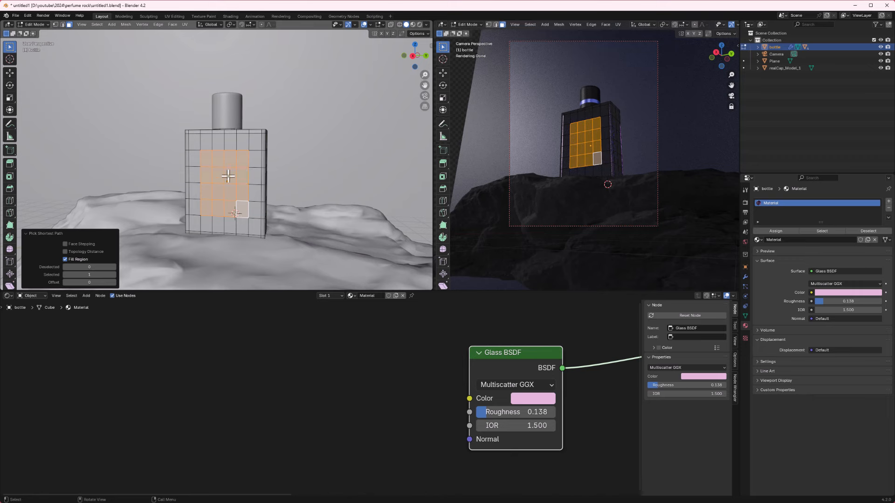
- Duplicate the selected front faces in place and separate the copy into its own object
{"action": "key", "text": "g"}
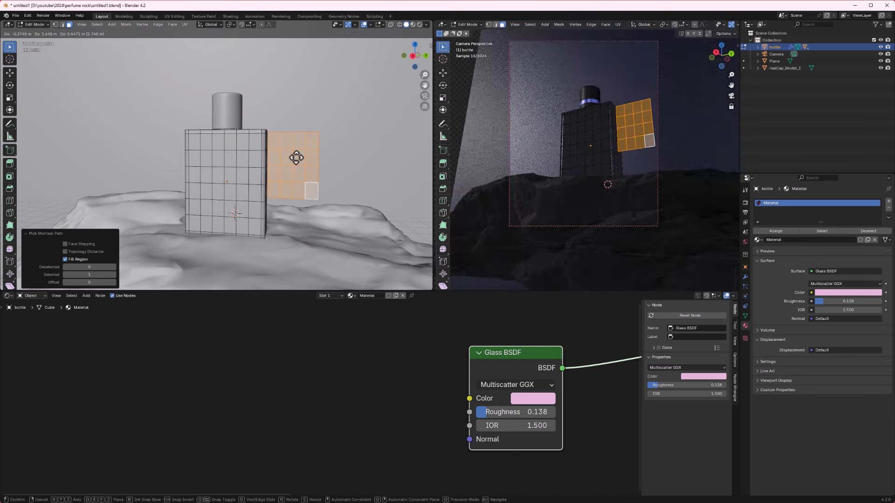
{"action": "key", "text": "Escape"}
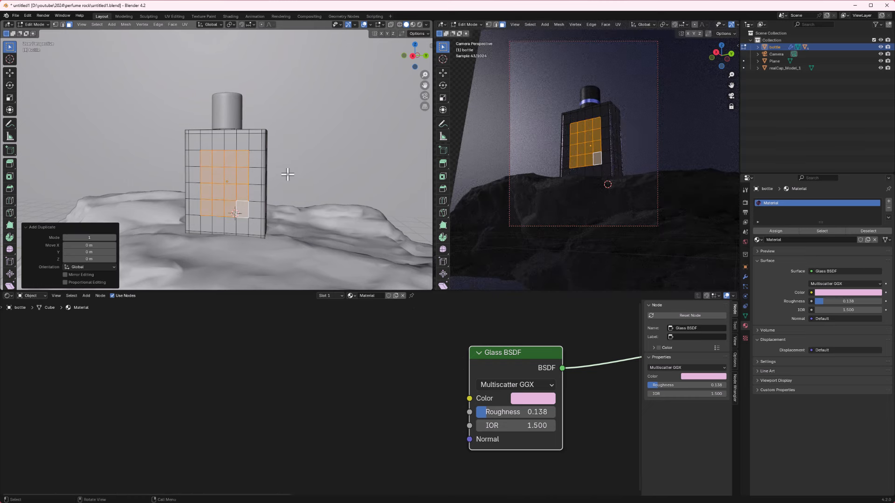
{"action": "key", "text": "p"}
{"action": "left_click", "coordinate": [288, 175]}
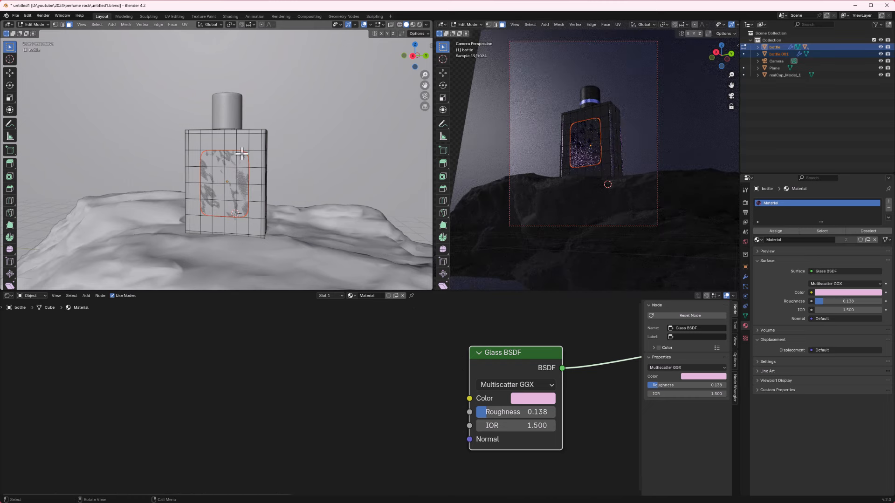
- Rename the separated face object to "label"
{"action": "double_click", "coordinate": [780, 55]}
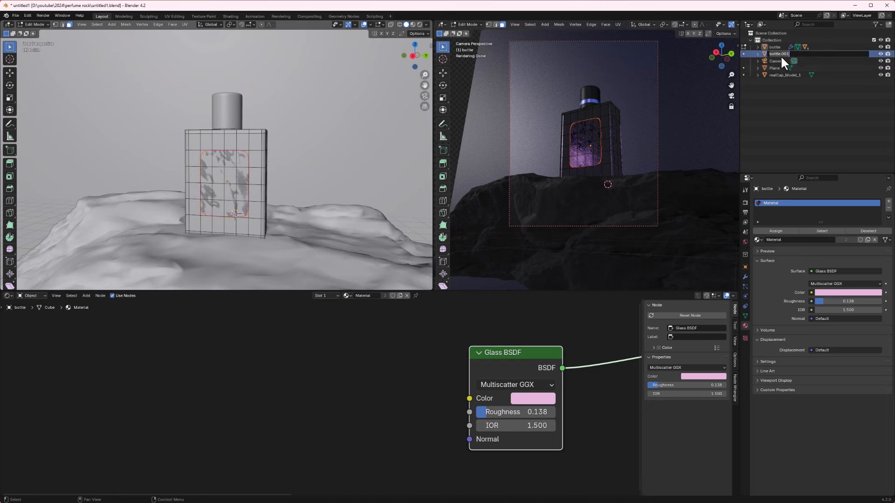
{"action": "type", "text": "label"}
{"action": "key", "text": "Return"}
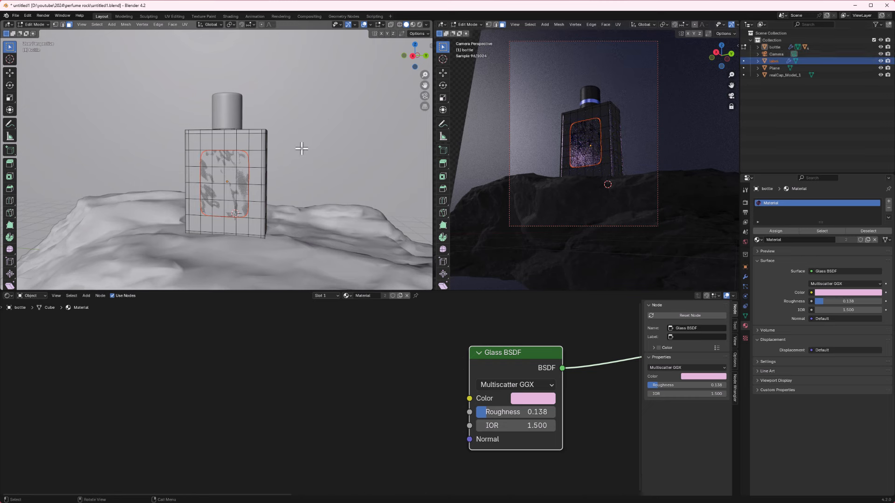
- Return to Object Mode, select the label and remove its Subdivision modifier
{"action": "scroll", "coordinate": [321, 398], "scroll_direction": "down", "scroll_amount": 3}
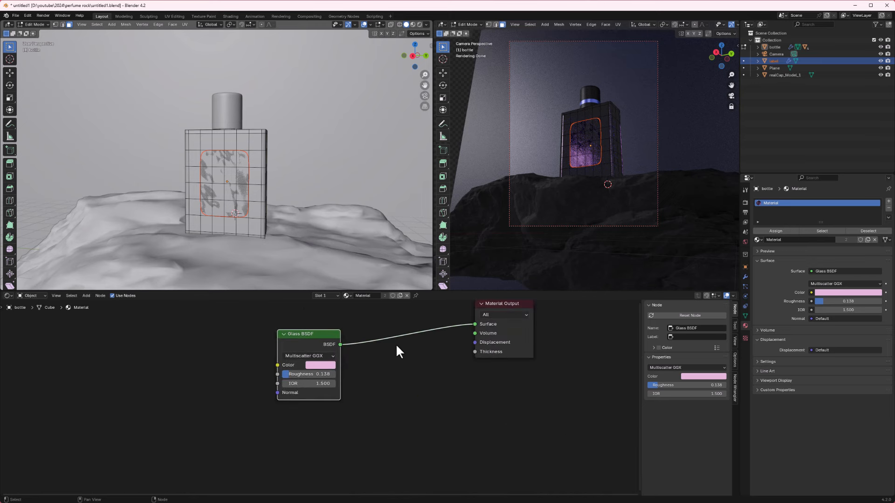
{"action": "key", "text": "Tab"}
{"action": "left_click", "coordinate": [236, 191]}
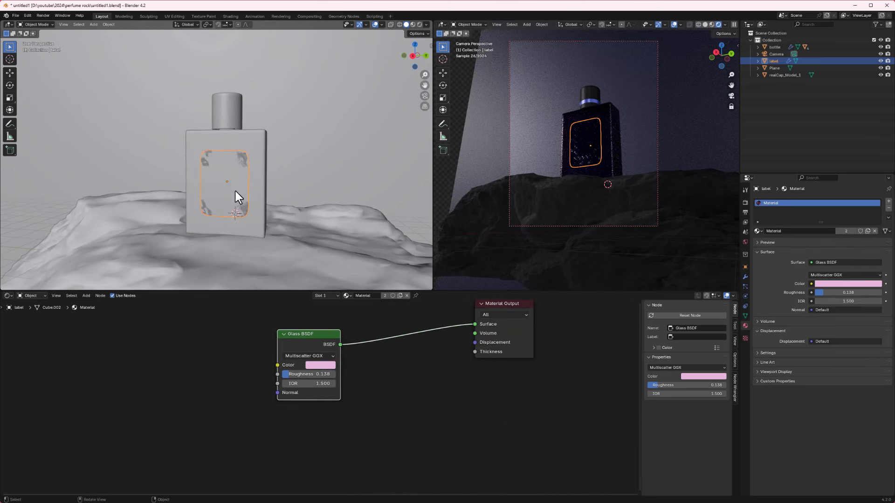
{"action": "left_click", "coordinate": [745, 277]}
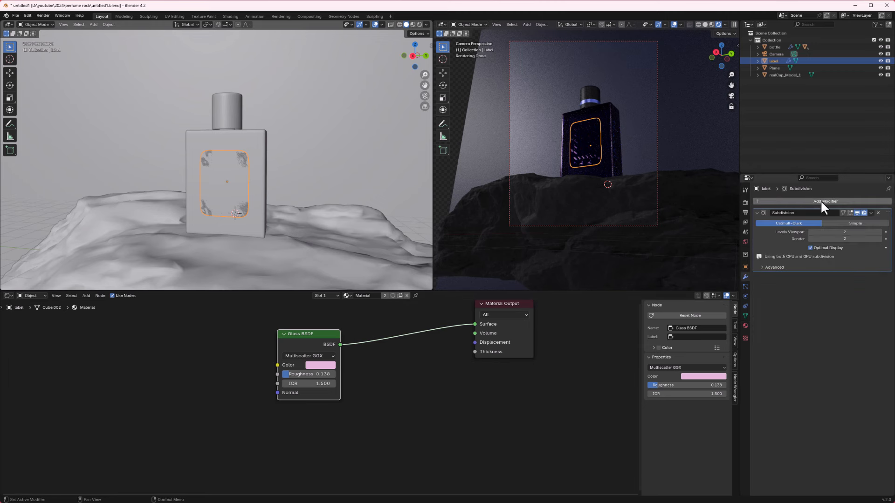
{"action": "left_click", "coordinate": [878, 213]}
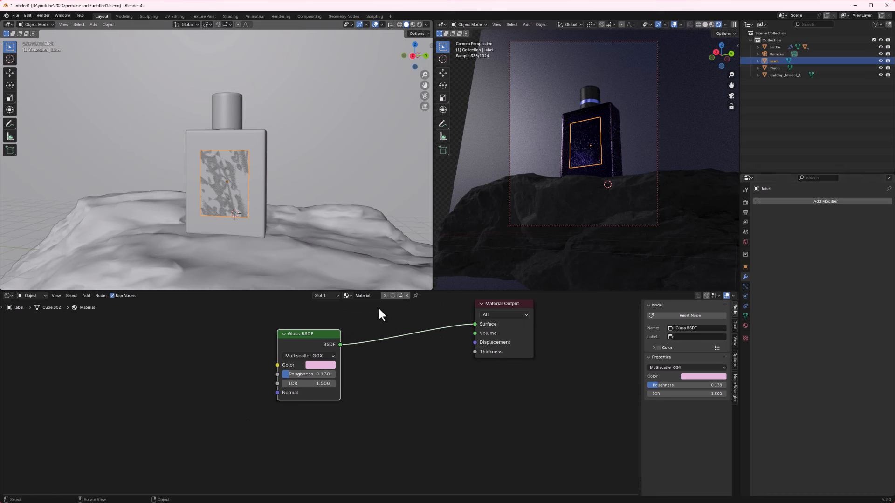
- Unlink the shared glass material from the label and give it a new Principled BSDF material
{"action": "left_click", "coordinate": [407, 295]}
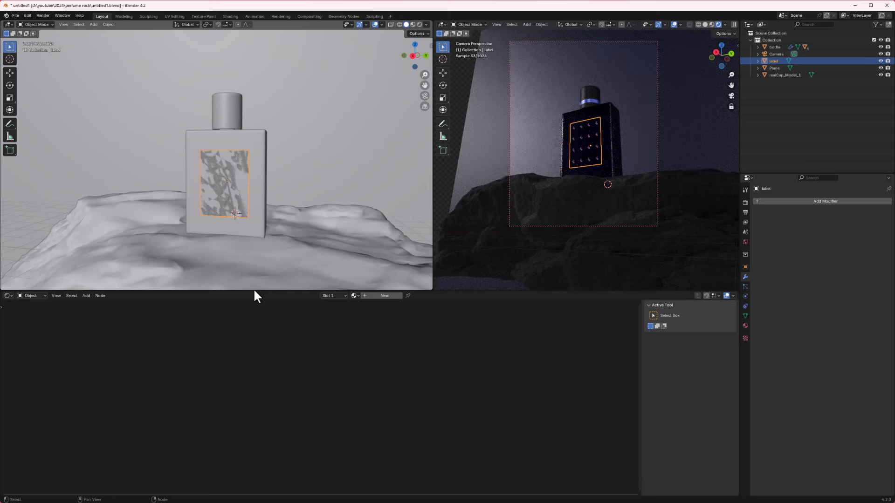
{"action": "middle_click_drag", "start_coordinate": [251, 228], "coordinate": [234, 211]}
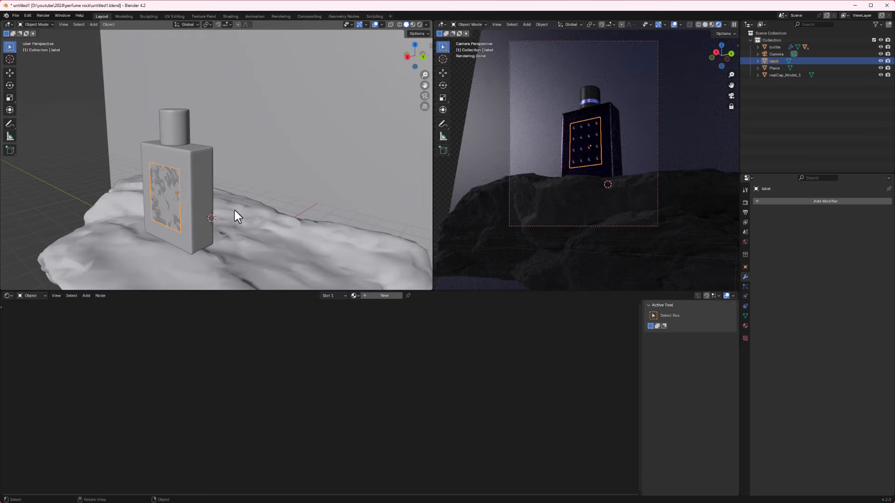
{"action": "left_click", "coordinate": [381, 295]}
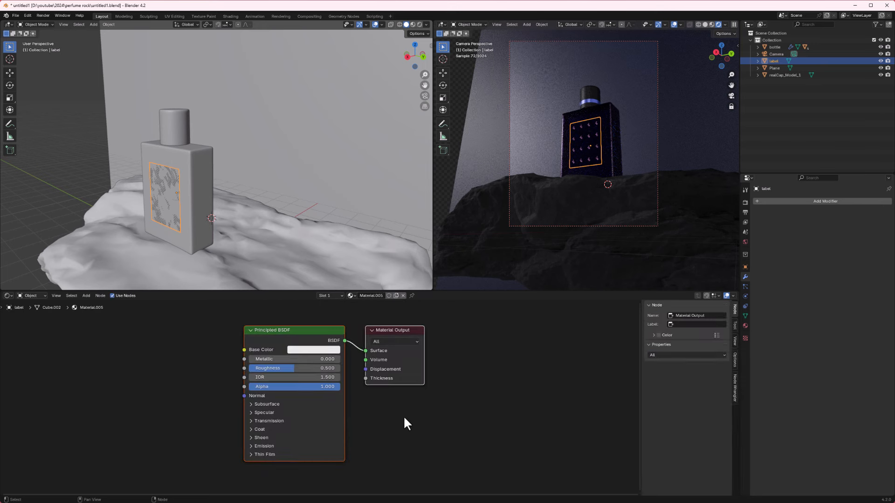
- Add an Image Texture with Mapping and Texture Coordinate nodes to the label's Principled BSDF using Node Wrangler
{"action": "left_click", "coordinate": [263, 330]}
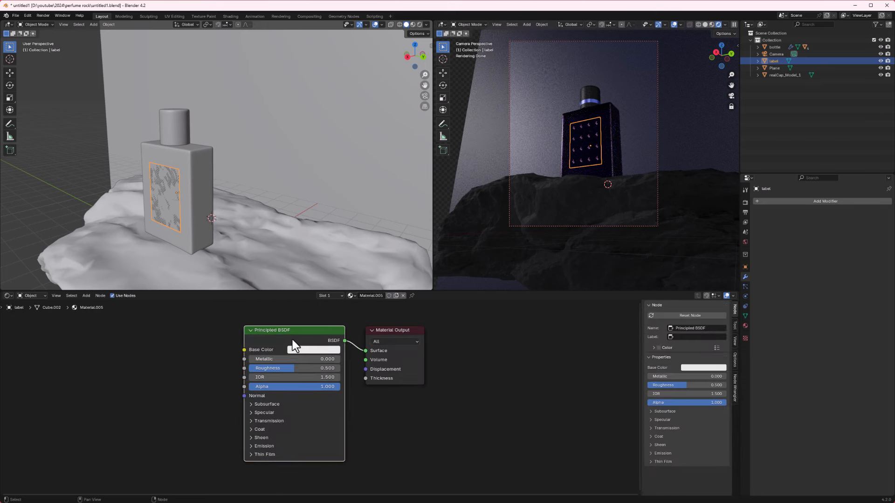
{"action": "key", "text": "ctrl+t"}
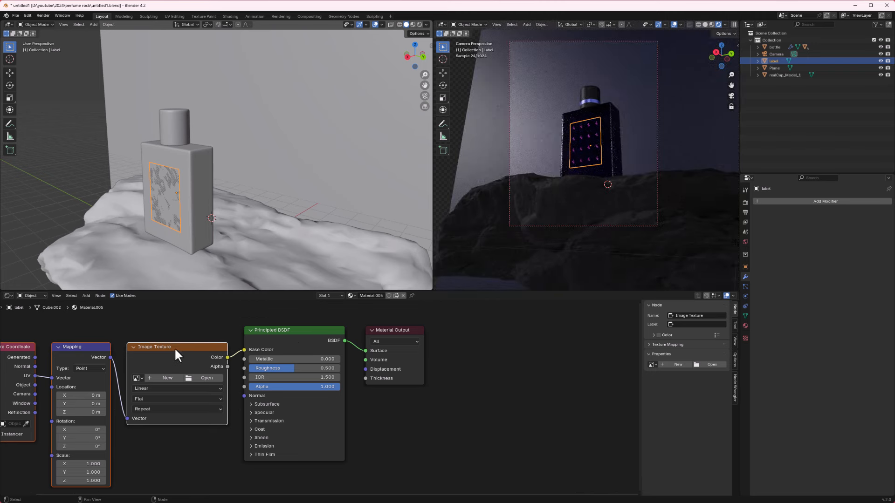
{"action": "middle_click_drag", "start_coordinate": [175, 348], "coordinate": [284, 360]}
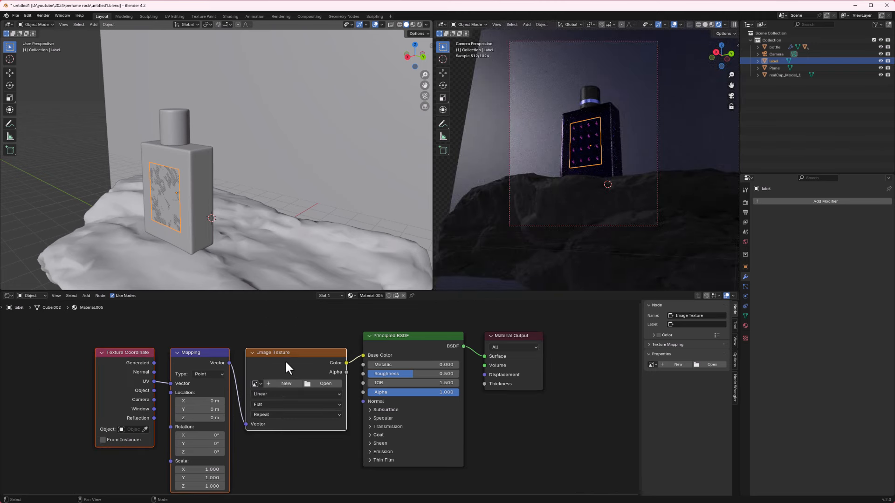
- Load PERFUME.psd from the folder "New folder (2)" into the label's Image Texture node
{"action": "left_click", "coordinate": [325, 384]}
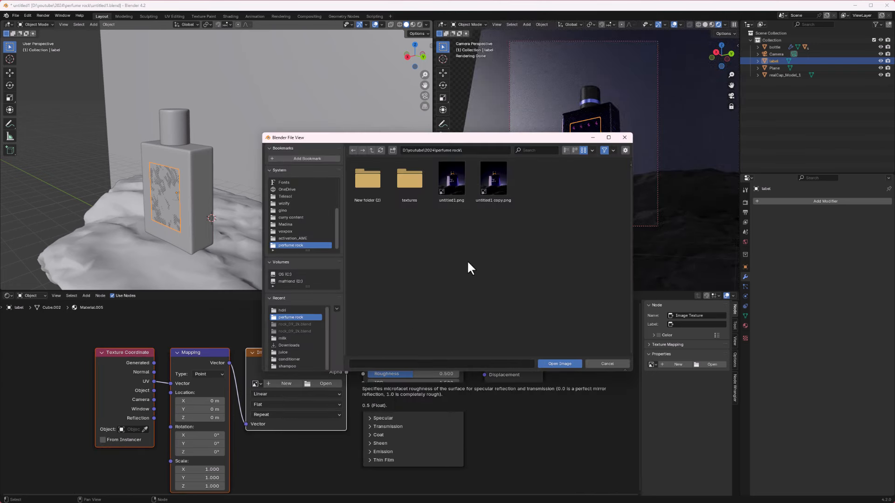
{"action": "double_click", "coordinate": [364, 181]}
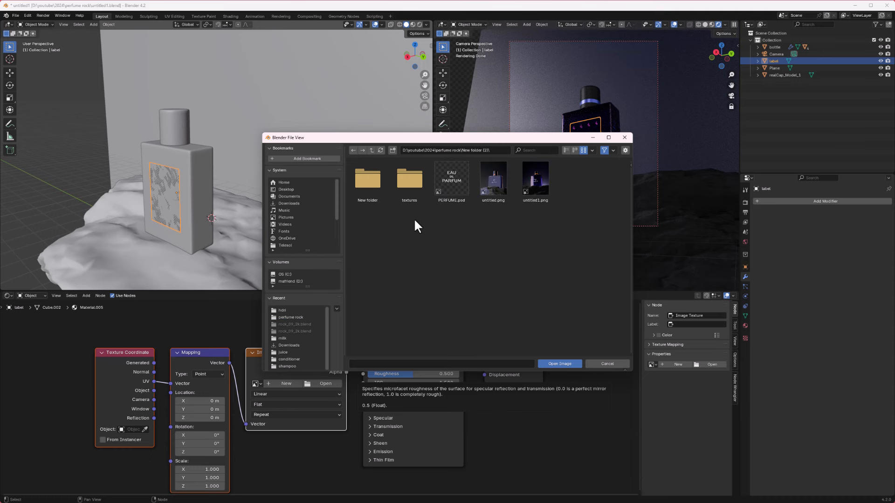
{"action": "left_click", "coordinate": [456, 186]}
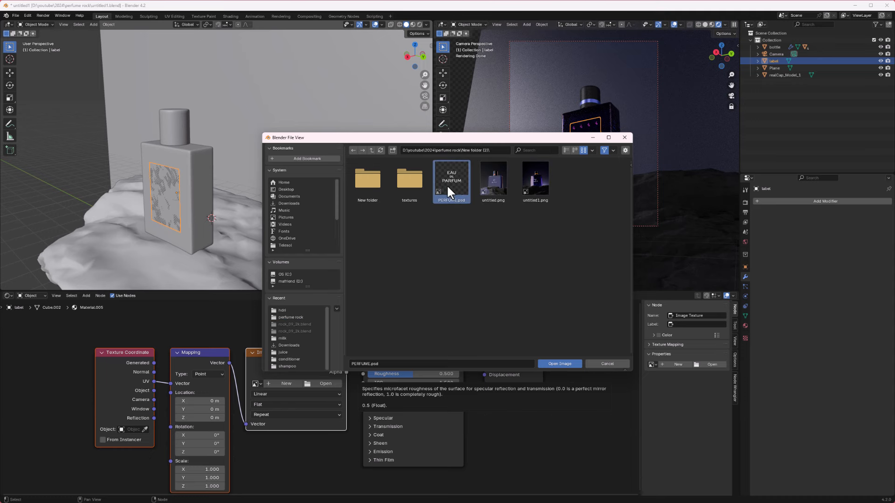
{"action": "left_click", "coordinate": [557, 364]}
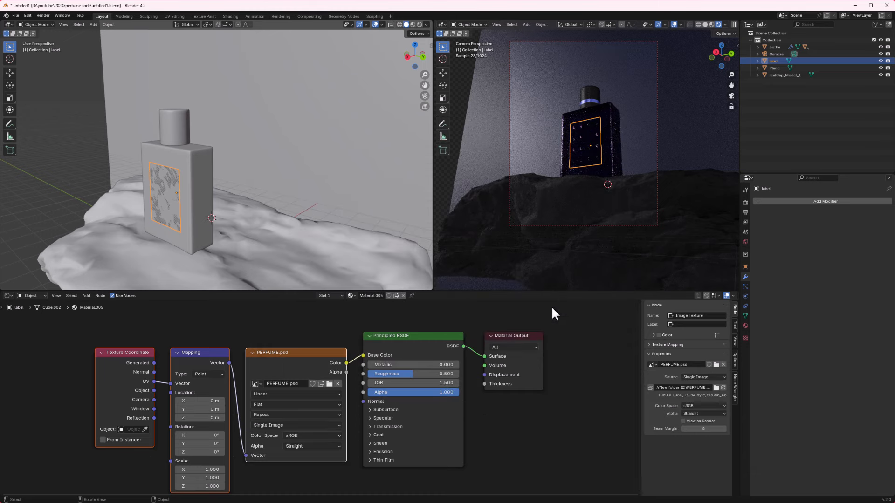
- Move the label about 0.004 m along the X axis so it sits just in front of the bottle's surface
{"action": "scroll", "coordinate": [166, 198], "scroll_direction": "up", "scroll_amount": 2}
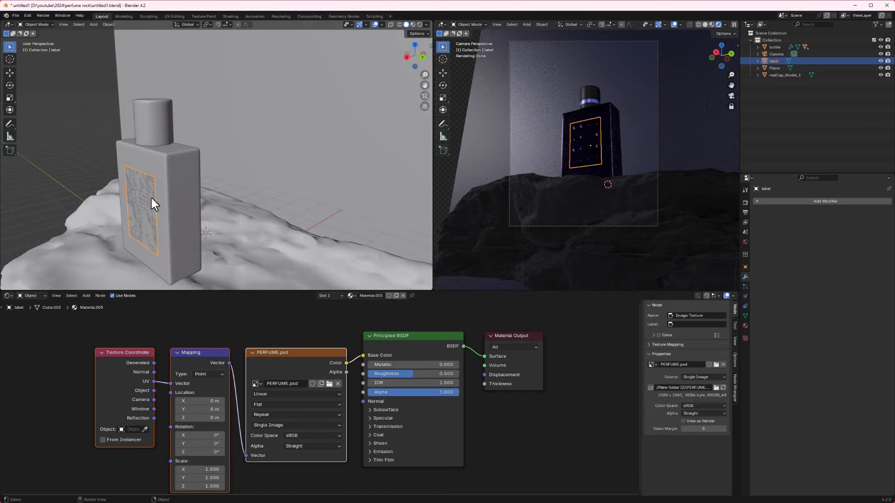
{"action": "middle_click_drag", "start_coordinate": [155, 219], "coordinate": [154, 184], "text": "shift"}
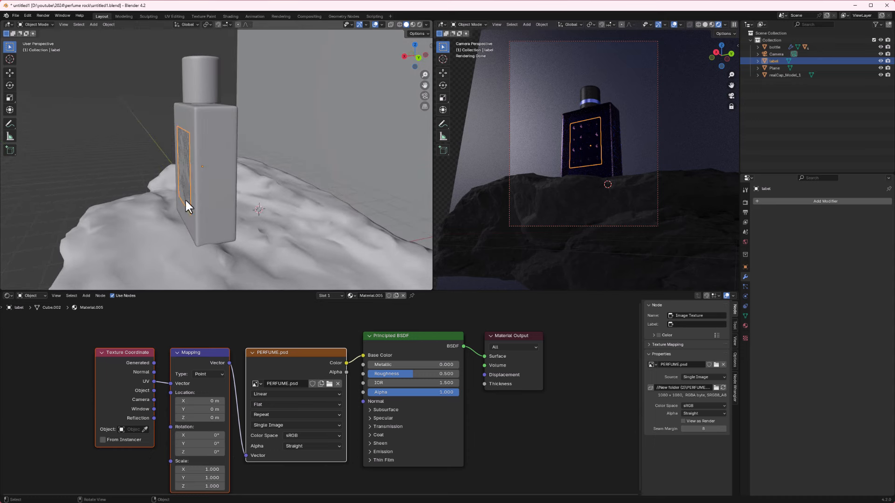
{"action": "key", "text": "g"}
{"action": "key", "text": "z"}
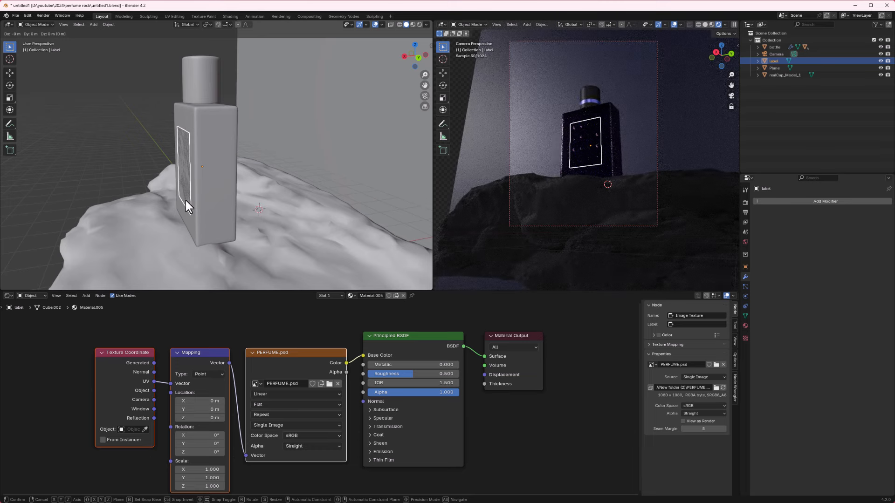
{"action": "key", "text": "x"}
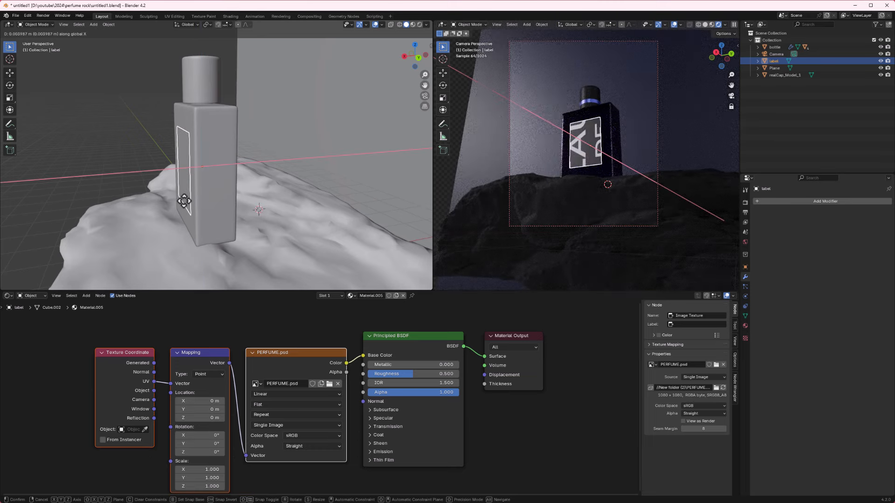
{"action": "left_click", "coordinate": [183, 201]}
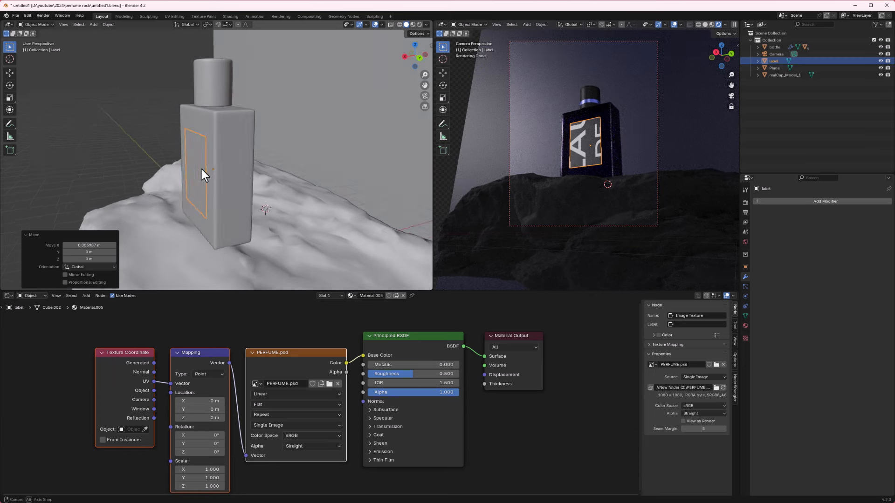
- Move the Principled BSDF and Material Output nodes together farther away from the PERFUME.psd image node
{"action": "middle_click_drag", "start_coordinate": [200, 167], "coordinate": [265, 173]}
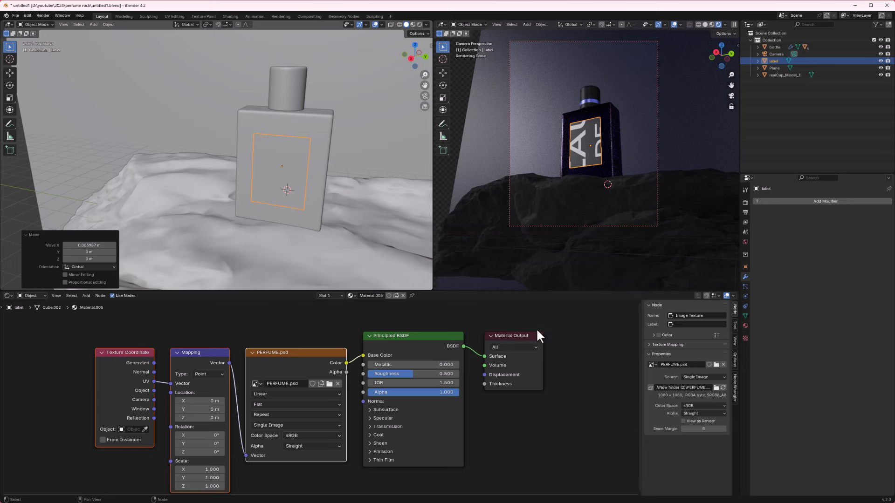
{"action": "left_click_drag", "start_coordinate": [589, 325], "coordinate": [357, 484]}
{"action": "left_click_drag", "start_coordinate": [419, 341], "coordinate": [478, 345]}
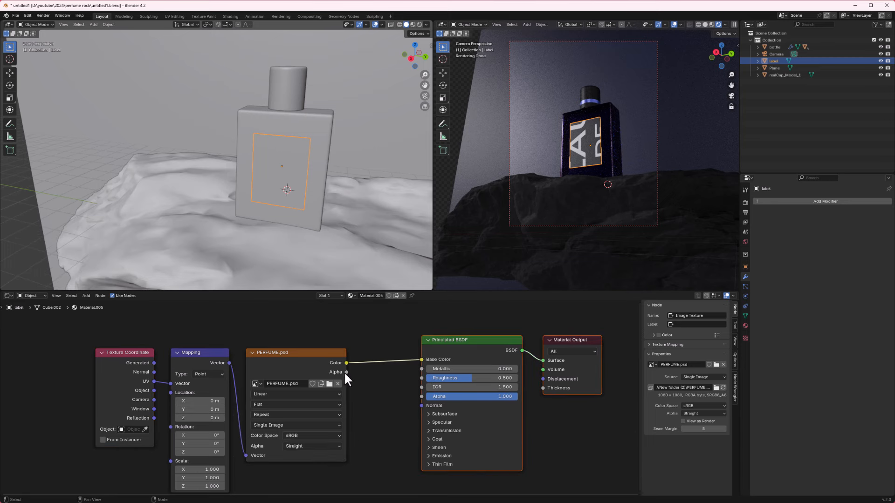
- Connect the PERFUME.psd image's Alpha output to the Principled BSDF's Alpha input, and show the label in Material Preview in the UV Editing workspace
{"action": "left_click_drag", "start_coordinate": [347, 372], "coordinate": [422, 396]}
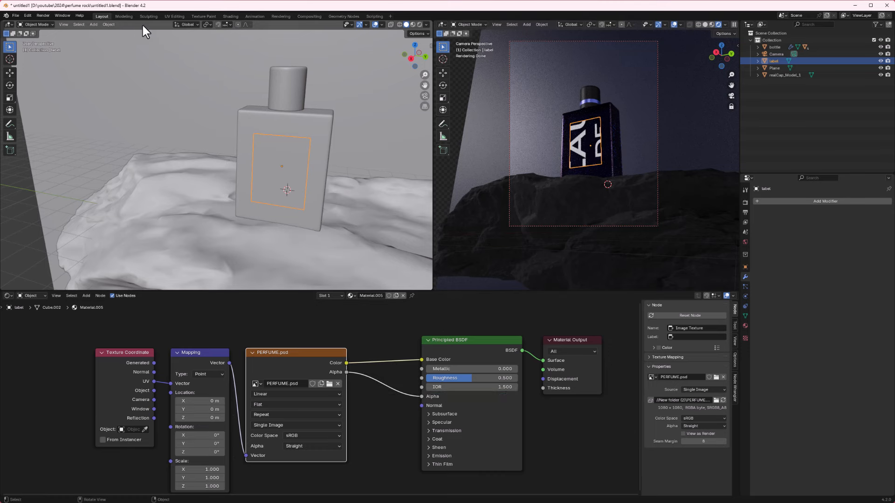
{"action": "left_click", "coordinate": [177, 17]}
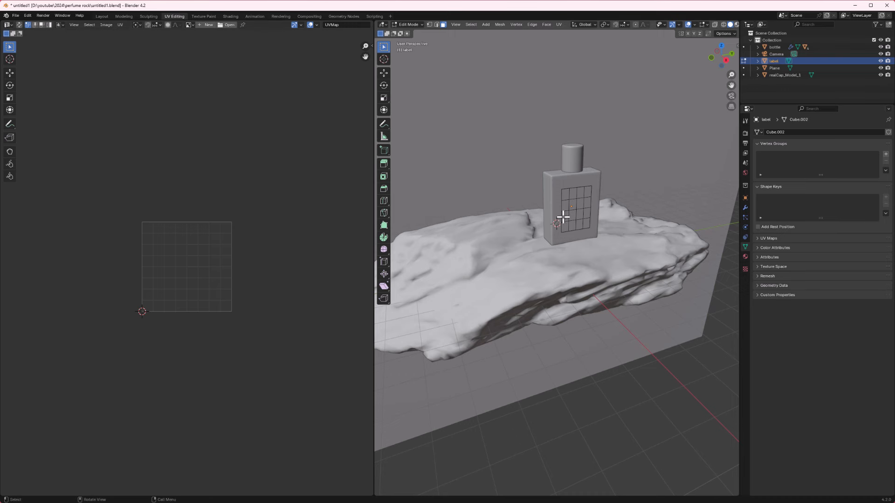
{"action": "key", "text": "KP_Decimal"}
{"action": "scroll", "coordinate": [657, 158], "scroll_direction": "down", "scroll_amount": 4}
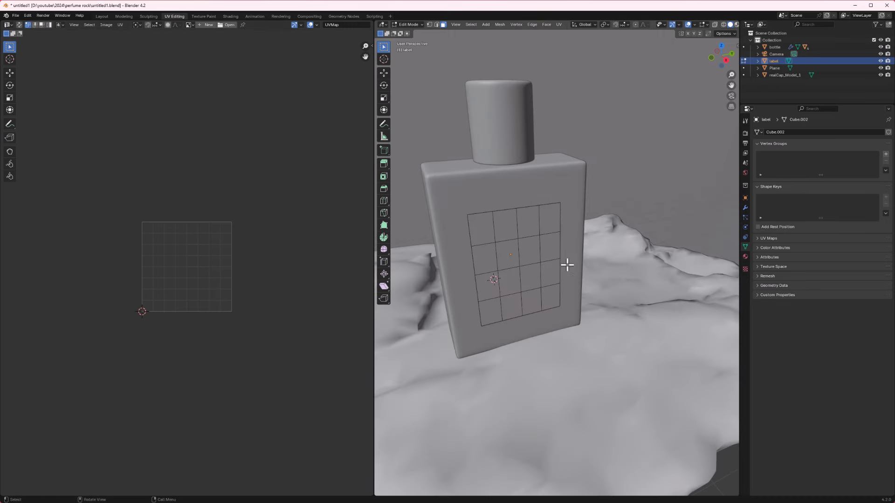
{"action": "scroll", "coordinate": [722, 24], "scroll_direction": "down", "scroll_amount": 2}
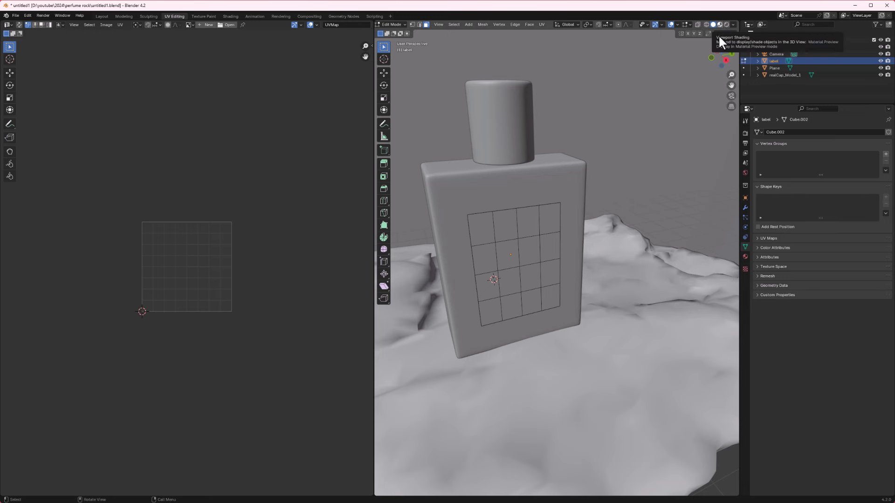
{"action": "left_click", "coordinate": [720, 24]}
{"action": "scroll", "coordinate": [508, 266], "scroll_direction": "down", "scroll_amount": 4}
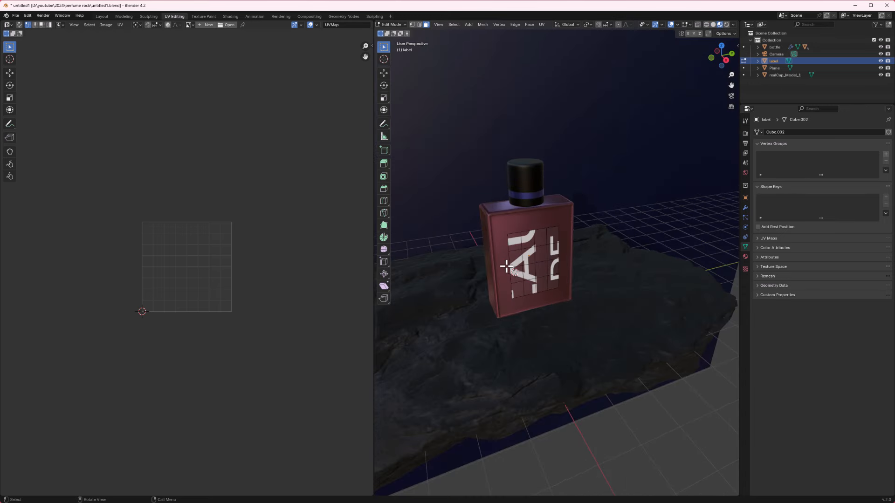
- Select all of the label's faces and their UVs, and scale the UVs up about four times to span the PARFUM lettering's width
{"action": "left_click", "coordinate": [541, 270]}
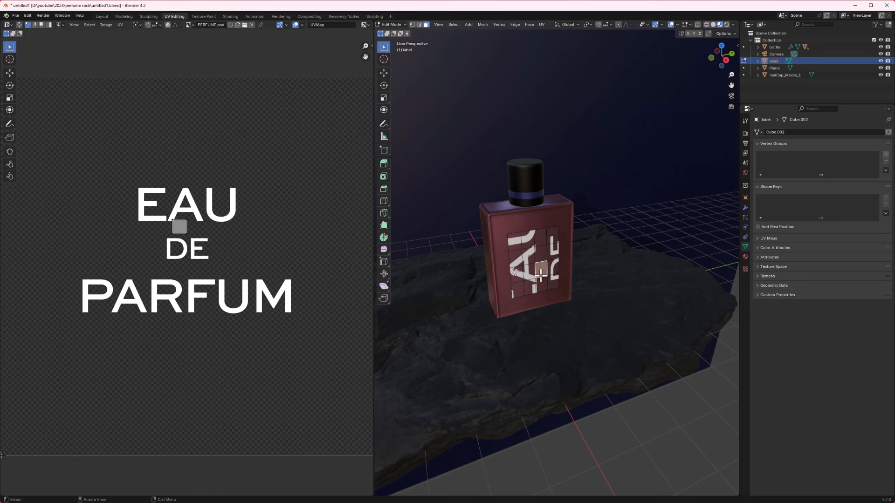
{"action": "key", "text": "a"}
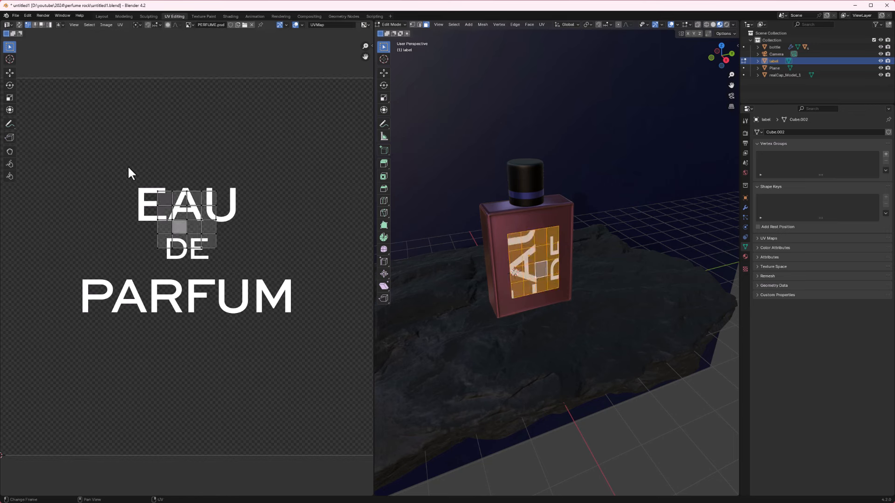
{"action": "left_click_drag", "start_coordinate": [128, 168], "coordinate": [223, 253]}
{"action": "middle_click_drag", "start_coordinate": [176, 298], "coordinate": [216, 236]}
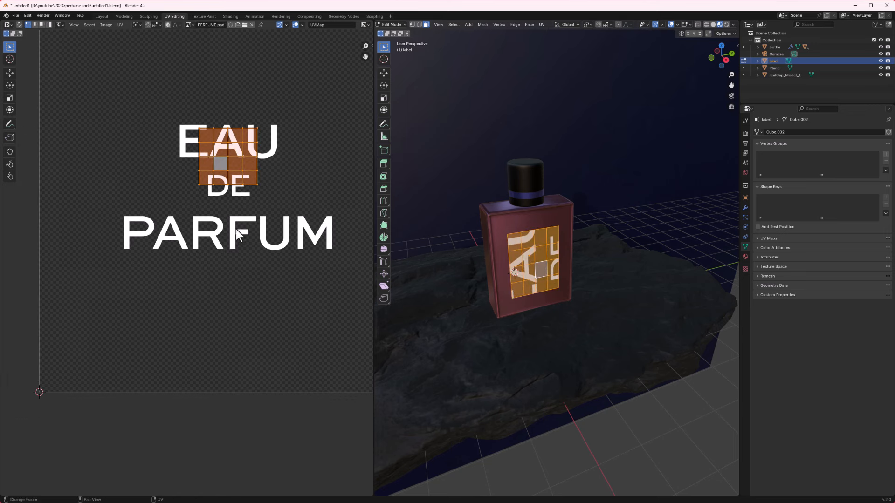
{"action": "key", "text": "s"}
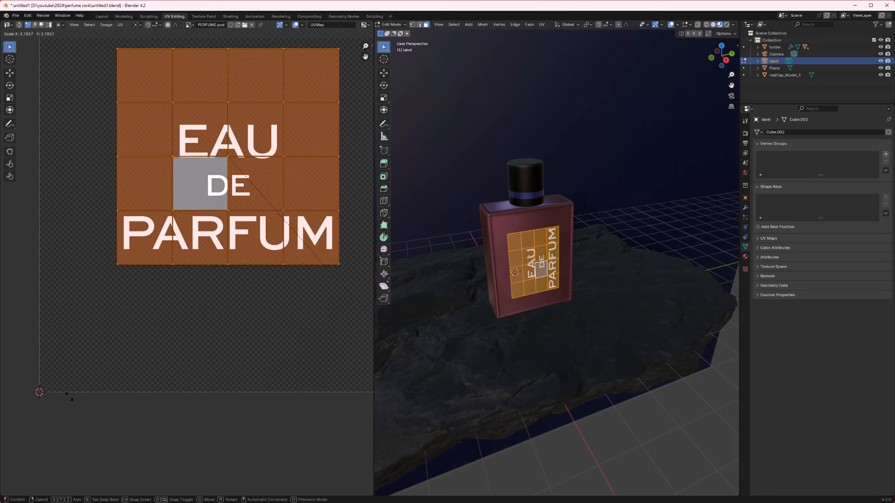
{"action": "left_click", "coordinate": [86, 413]}
{"action": "scroll", "coordinate": [205, 257], "scroll_direction": "down", "scroll_amount": 4}
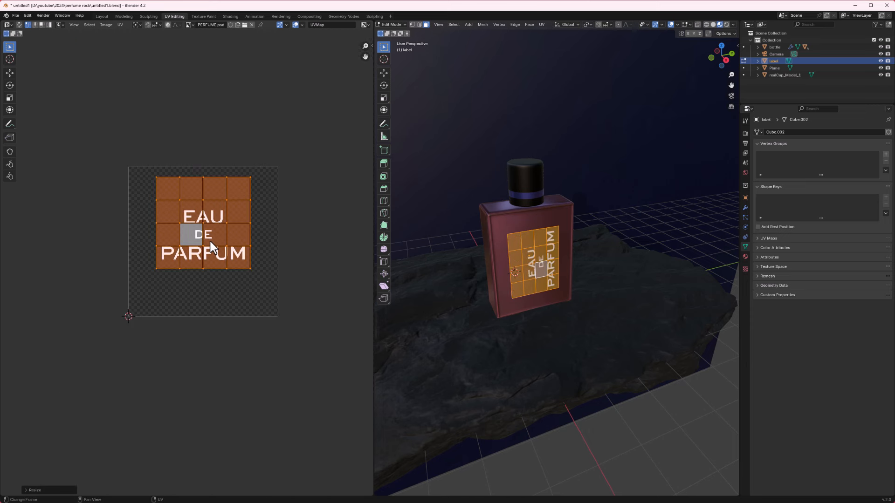
- Move the label's UVs down over the EAU DE PARFUM text and enlarge them to about 1.4 times to leave a margin around it
{"action": "key", "text": "g"}
{"action": "left_click", "coordinate": [209, 265]}
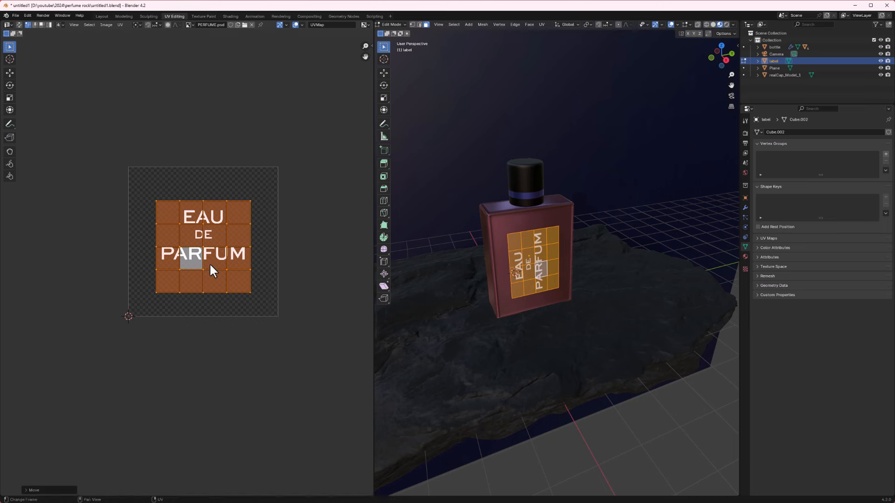
{"action": "key", "text": "s"}
{"action": "left_click", "coordinate": [233, 274]}
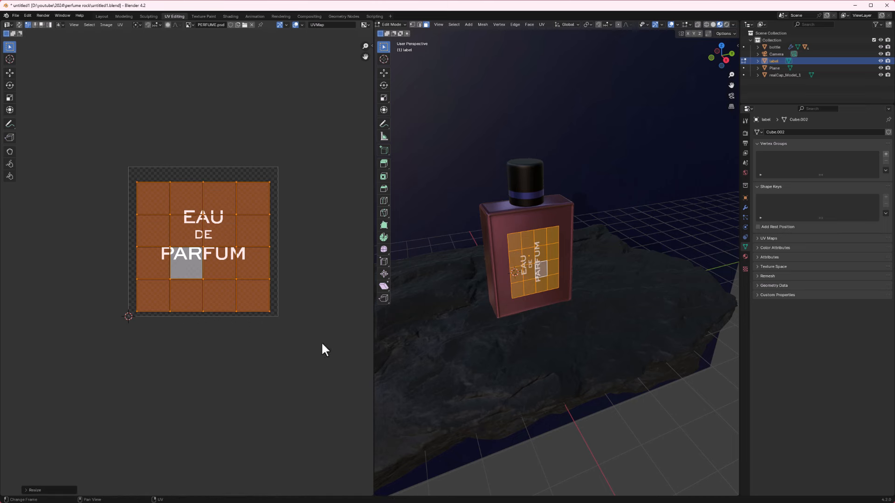
- Rotate the label's UVs by -90° so the lettering reads upright on the bottle
{"action": "key", "text": "r"}
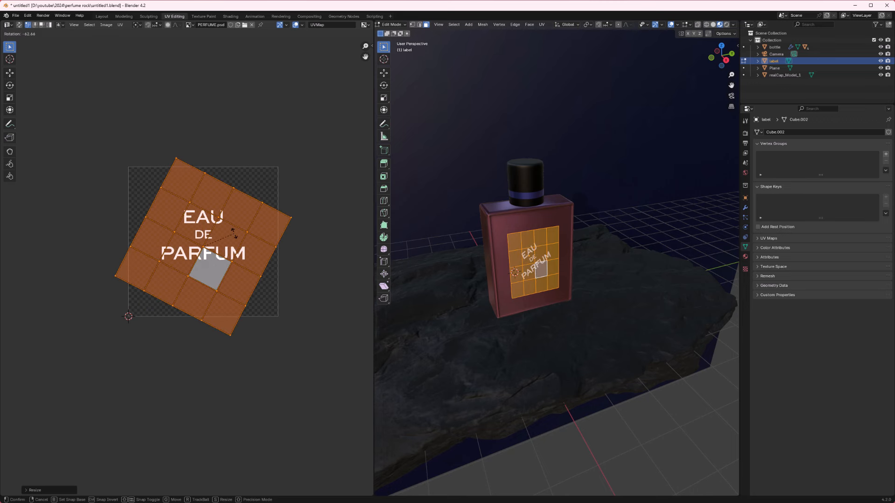
{"action": "type", "text": "-90"}
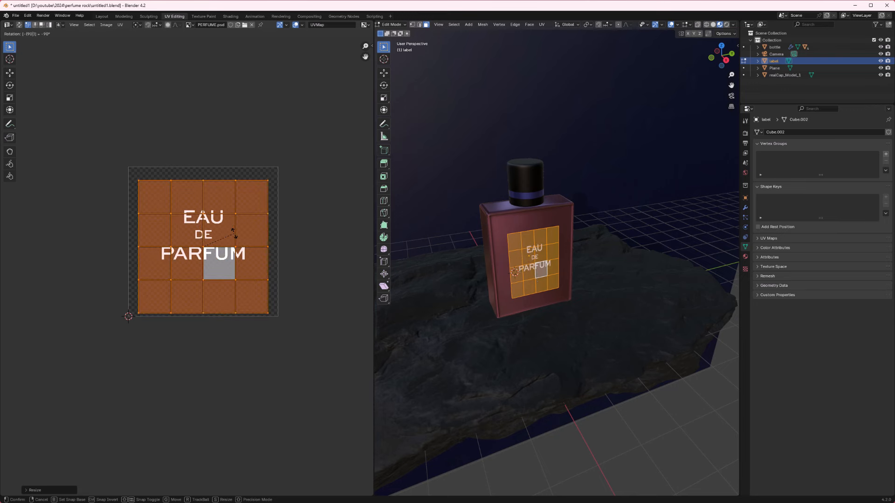
{"action": "key", "text": "Return"}
{"action": "middle_click_drag", "start_coordinate": [561, 303], "coordinate": [533, 284]}
{"action": "scroll", "coordinate": [497, 222], "scroll_direction": "up", "scroll_amount": 1}
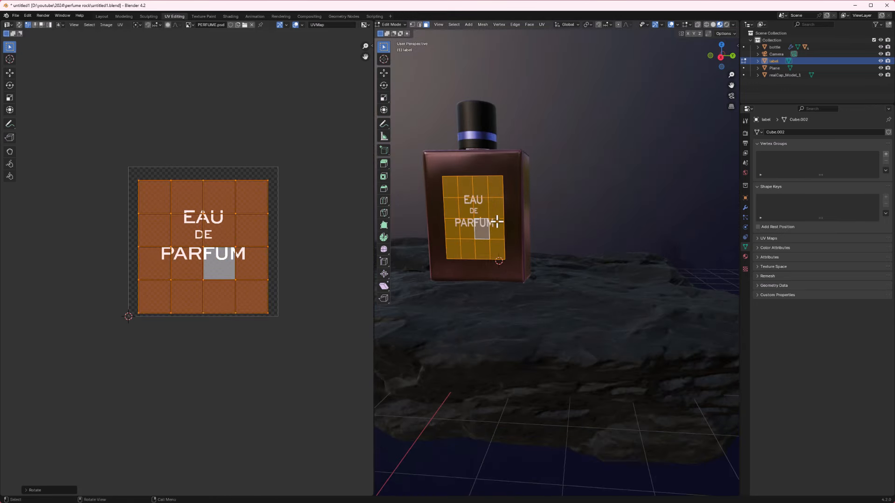
- Stretch the label's UVs along Y beyond the image's height and narrow them slightly along X so the lettering has natural proportions
{"action": "key", "text": "s"}
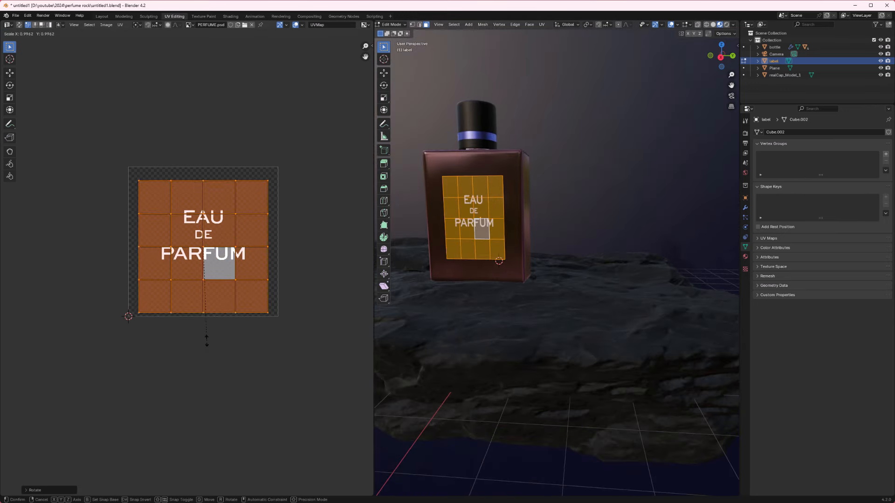
{"action": "key", "text": "y"}
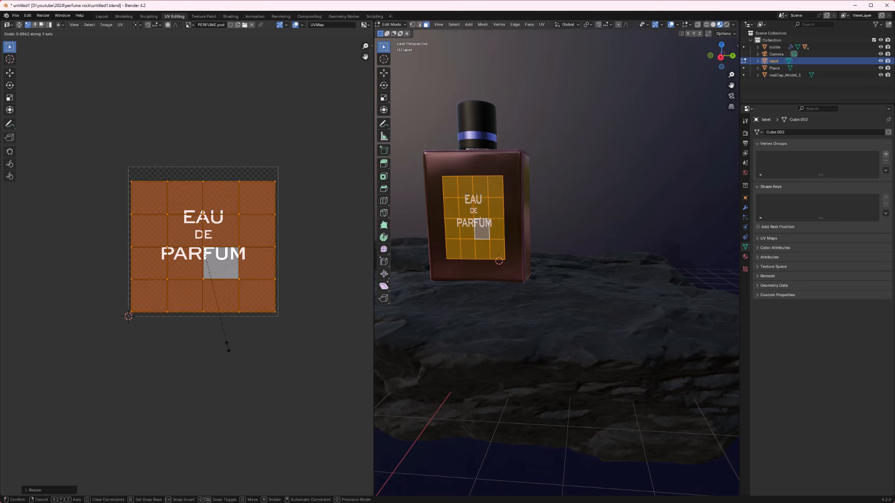
{"action": "left_click", "coordinate": [231, 370]}
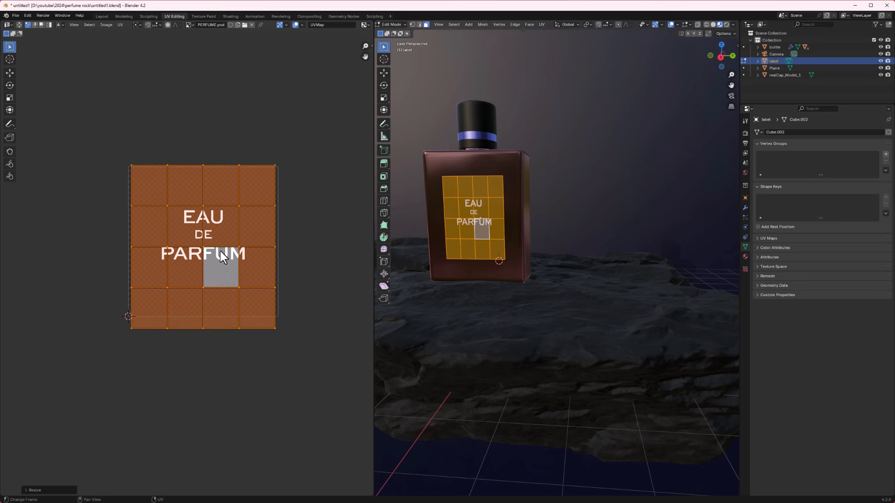
{"action": "key", "text": "s"}
{"action": "key", "text": "y"}
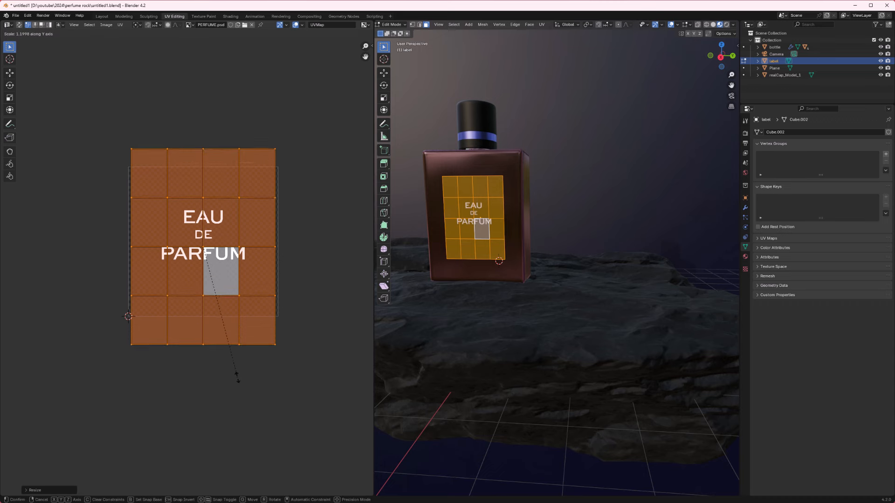
{"action": "key", "text": "x"}
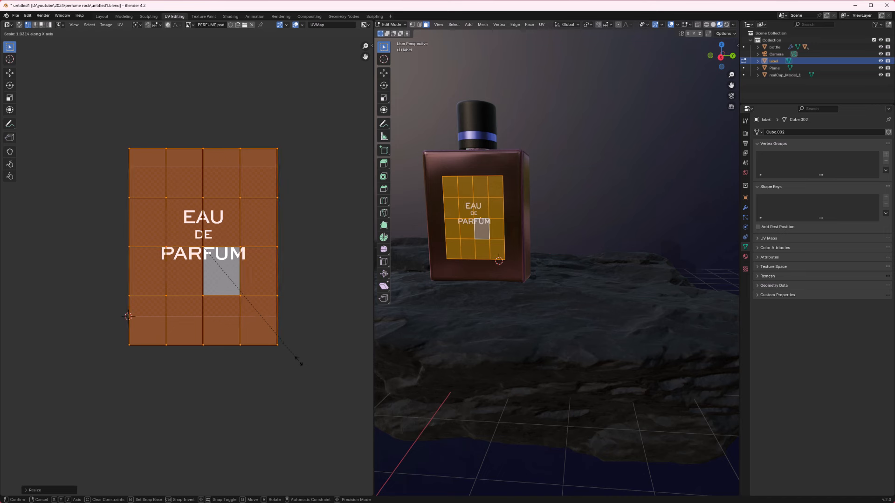
{"action": "left_click", "coordinate": [279, 357]}
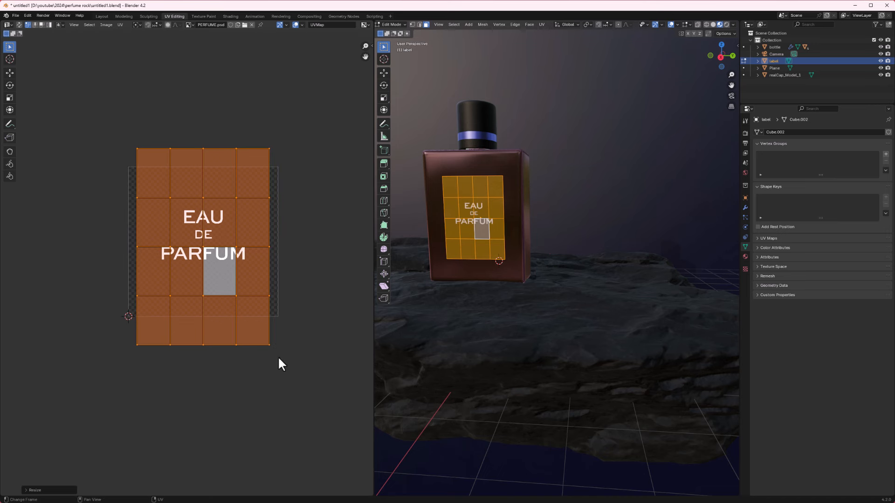
{"action": "key", "text": "s"}
{"action": "right_click", "coordinate": [256, 277]}
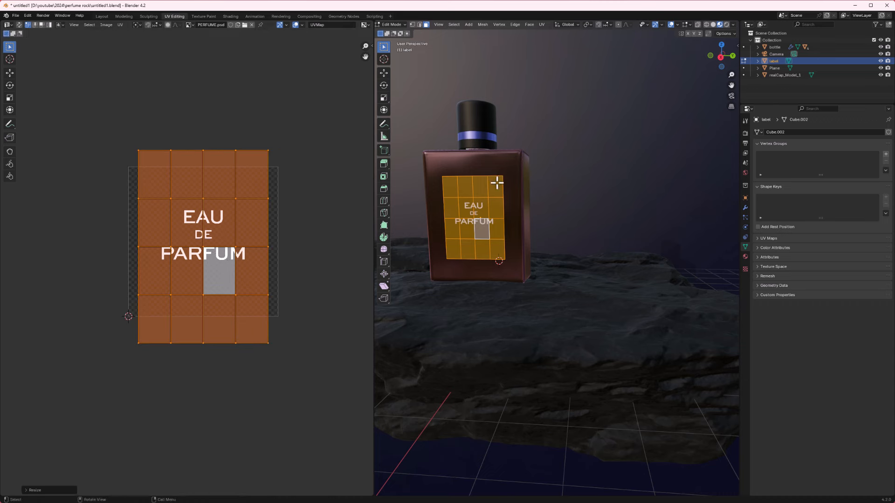
- Return to the Layout workspace and disconnect the Background node from the World Output's Surface in the world shader
{"action": "left_click", "coordinate": [102, 17]}
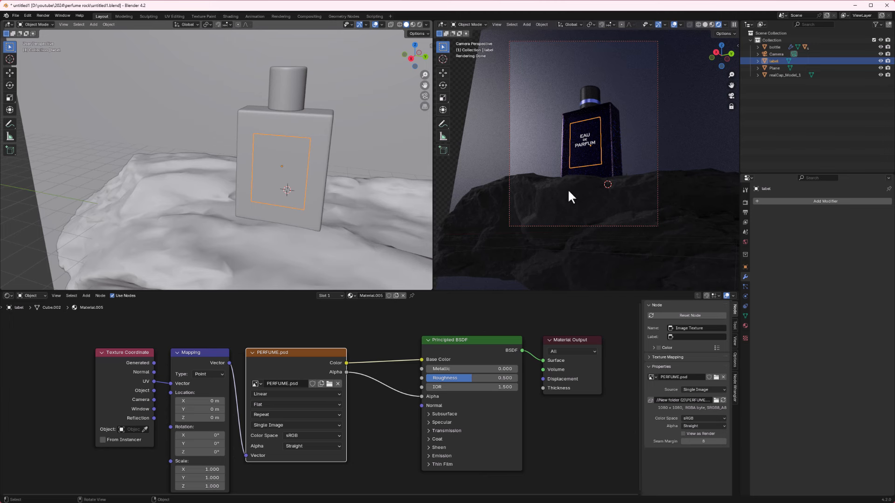
{"action": "scroll", "coordinate": [203, 159], "scroll_direction": "down", "scroll_amount": 10}
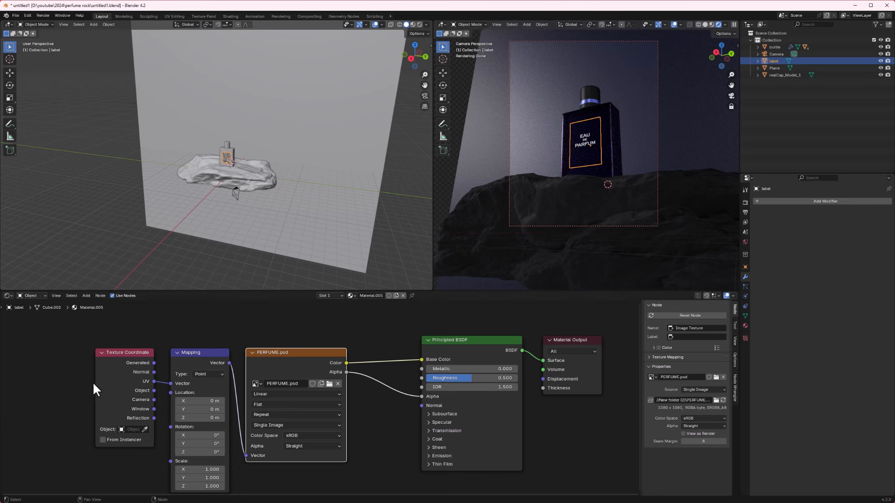
{"action": "left_click", "coordinate": [31, 296]}
{"action": "left_click", "coordinate": [32, 296]}
{"action": "left_click", "coordinate": [33, 321]}
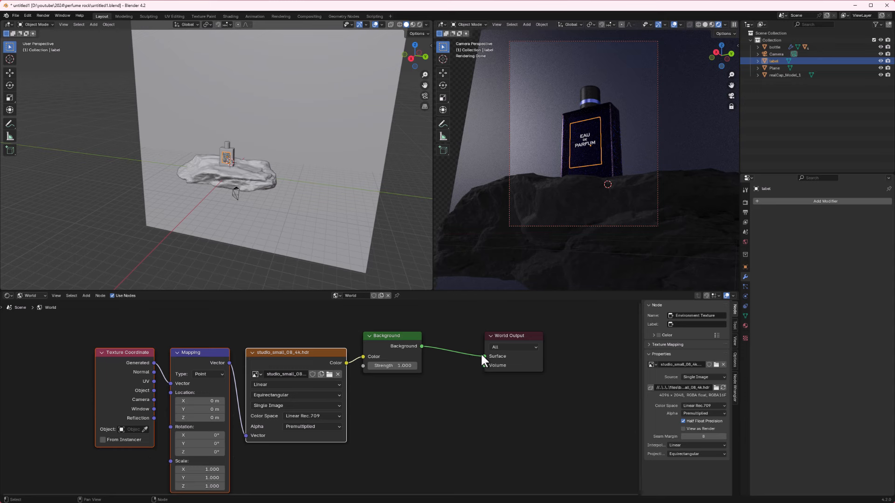
{"action": "left_click_drag", "start_coordinate": [483, 356], "coordinate": [463, 368]}
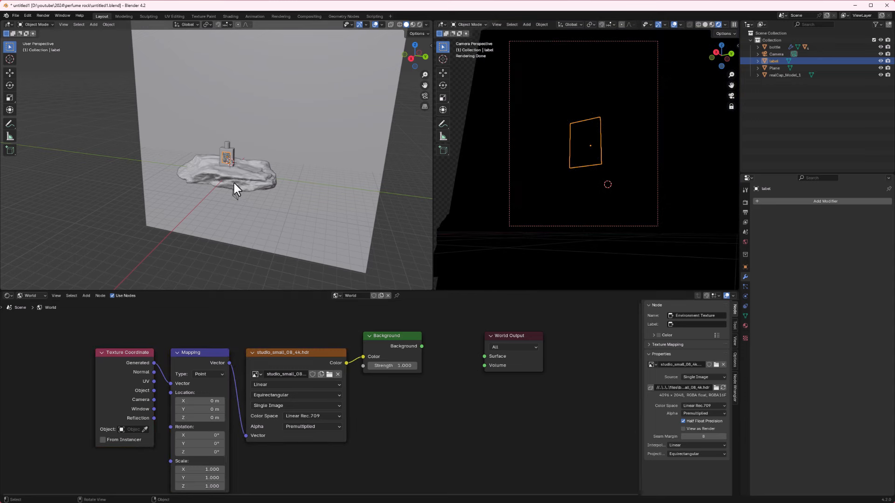
- Add an area light and move it about -10.7 m along the Y axis, to one side of the rock
{"action": "key", "text": "shift+a"}
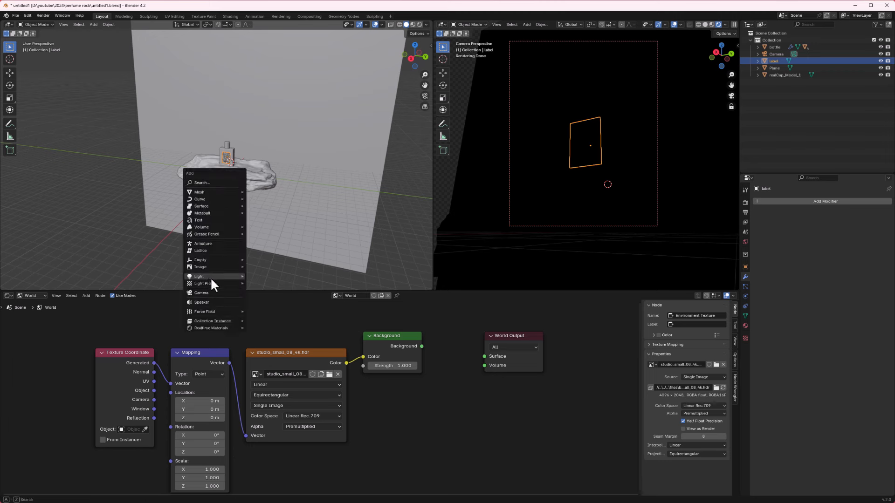
{"action": "mouse_move", "coordinate": [212, 277]}
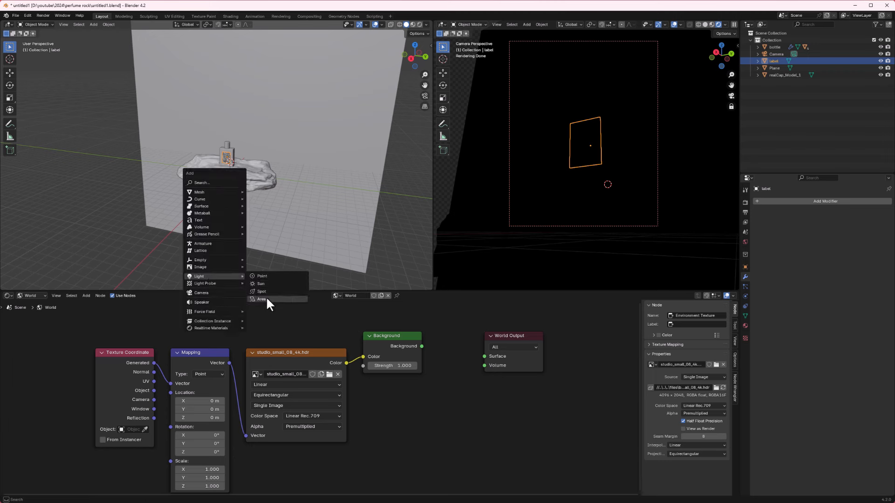
{"action": "left_click", "coordinate": [266, 300]}
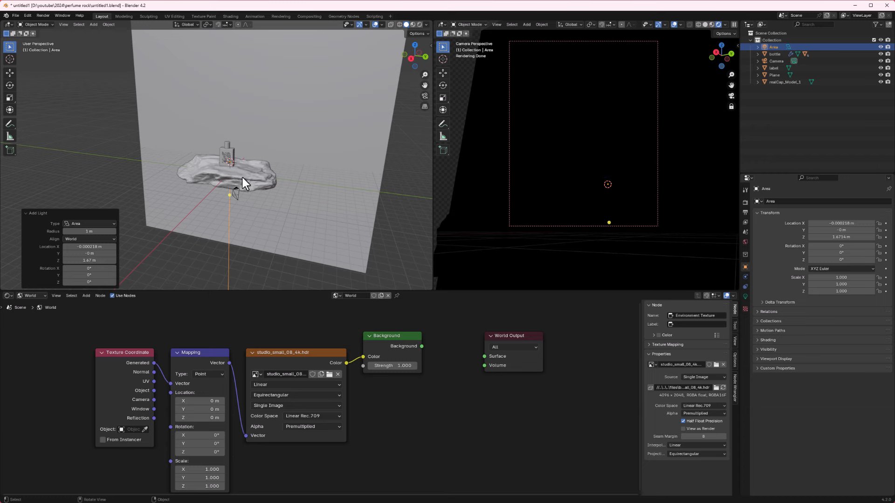
{"action": "key", "text": "g"}
{"action": "key", "text": "y"}
{"action": "left_click", "coordinate": [162, 160]}
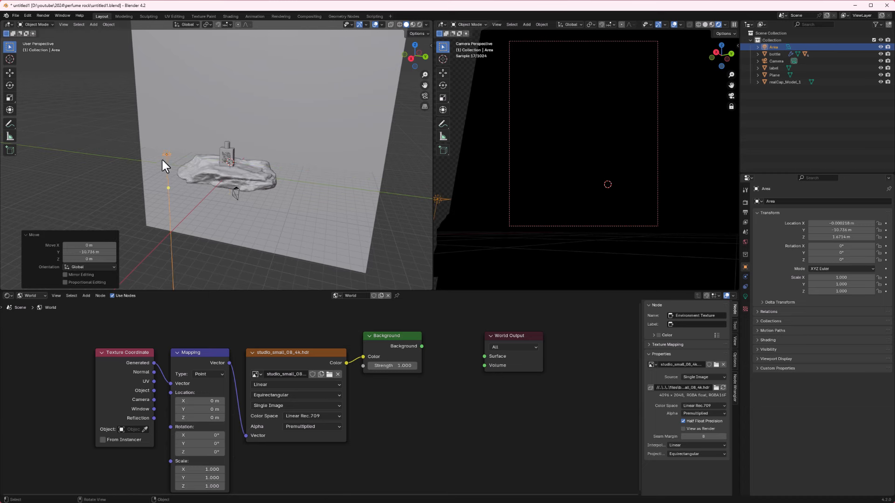
- Rotate the area light about 96.7° around the X axis so it points toward the bottle
{"action": "scroll", "coordinate": [163, 160], "scroll_direction": "up", "scroll_amount": 2}
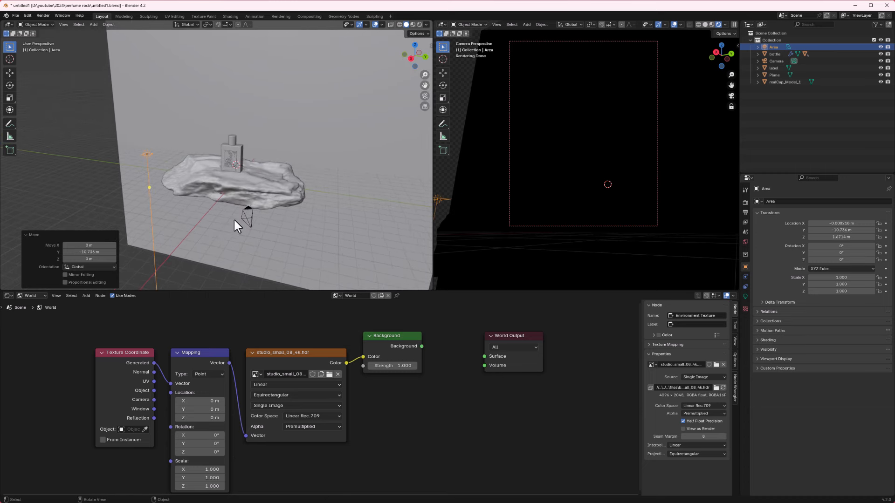
{"action": "key", "text": "r"}
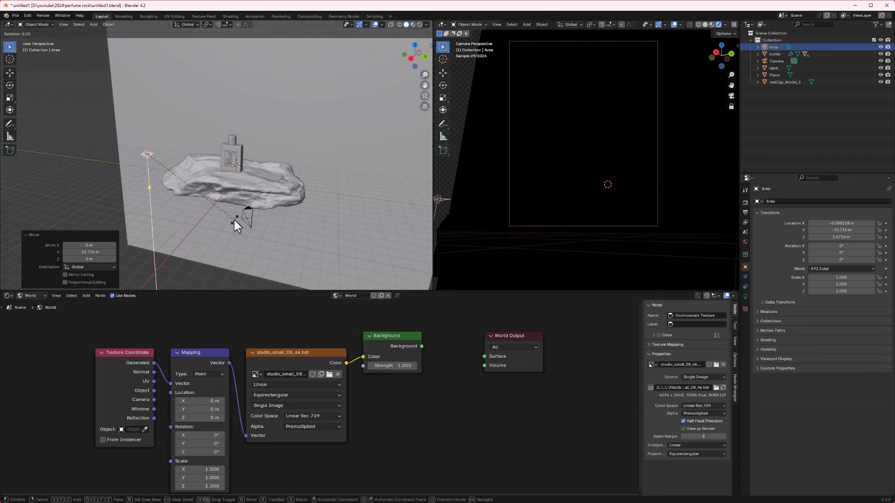
{"action": "key", "text": "x"}
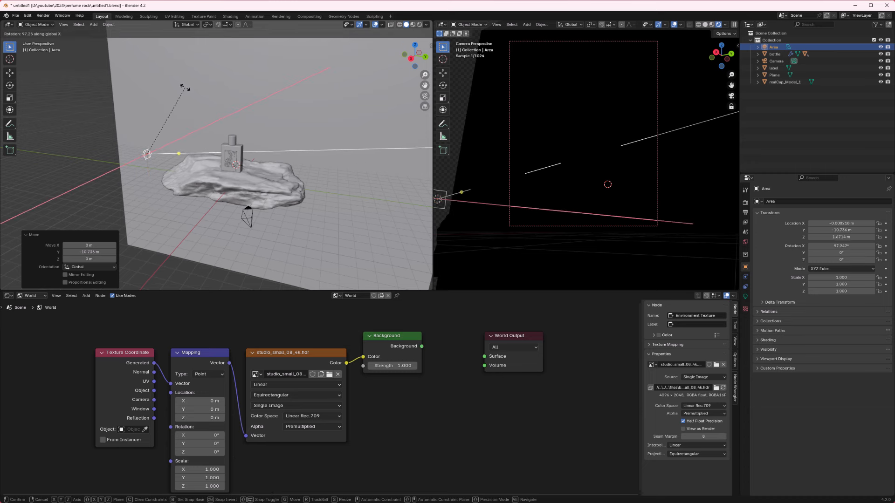
{"action": "left_click", "coordinate": [189, 101]}
- Scale the area light up about 6.63 times uniformly and about 3.77 times along the Z axis into a tall panel
{"action": "key", "text": "s"}
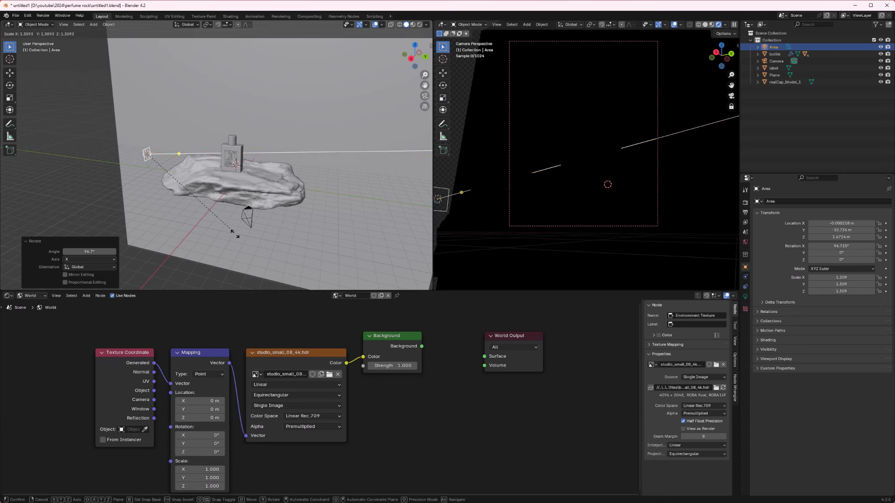
{"action": "left_click", "coordinate": [213, 201]}
{"action": "key", "text": "s"}
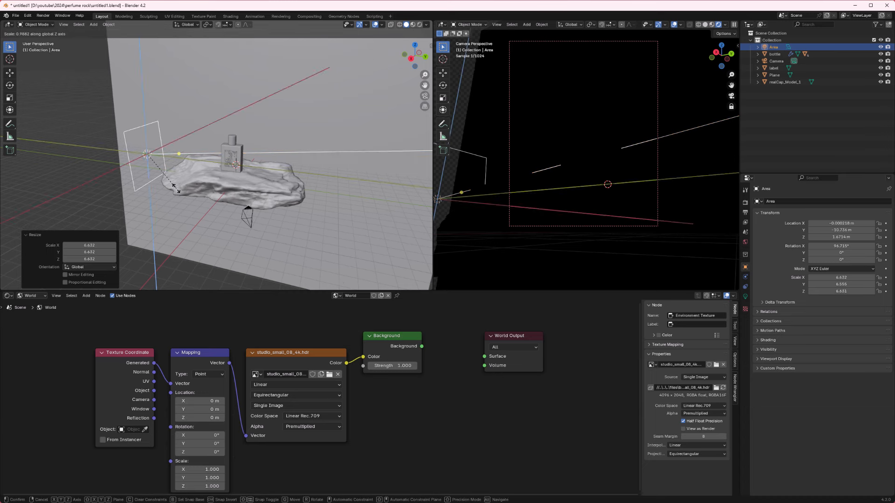
{"action": "key", "text": "z"}
{"action": "left_click", "coordinate": [194, 48]}
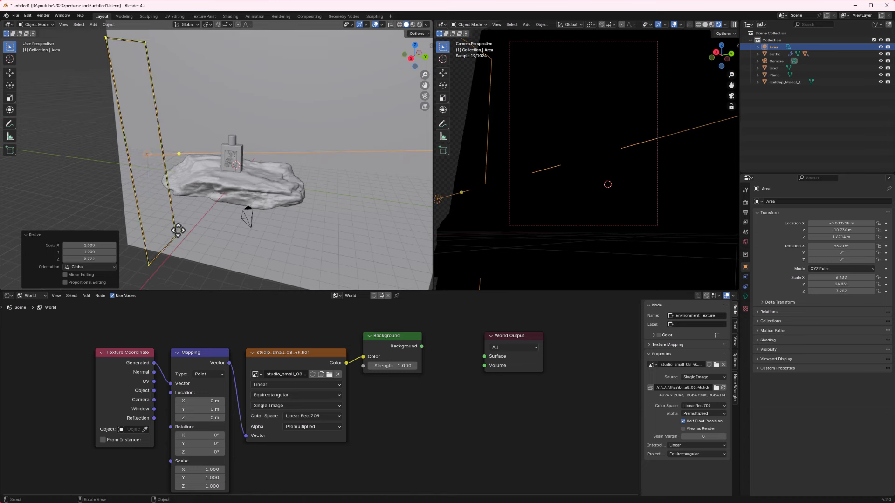
- Set the area light's power to 3000 W
{"action": "left_click", "coordinate": [745, 296]}
{"action": "left_click", "coordinate": [860, 243]}
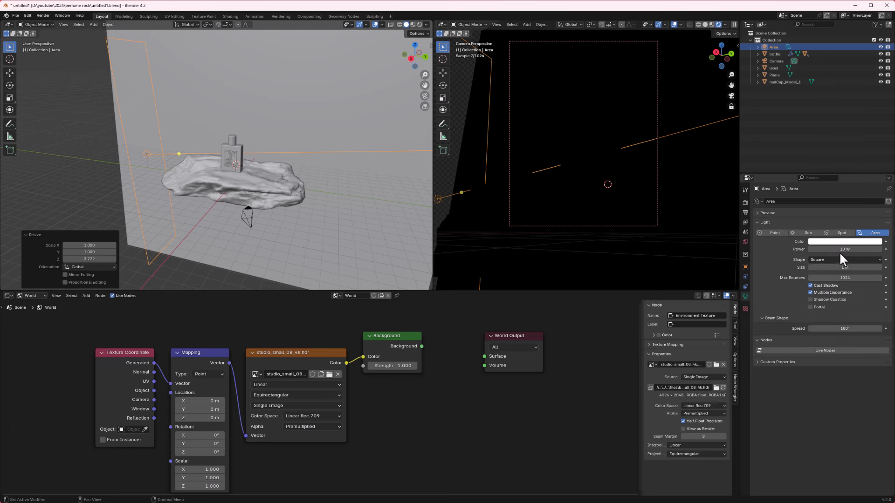
{"action": "left_click", "coordinate": [839, 249]}
{"action": "type", "text": "3000"}
{"action": "key", "text": "Return"}
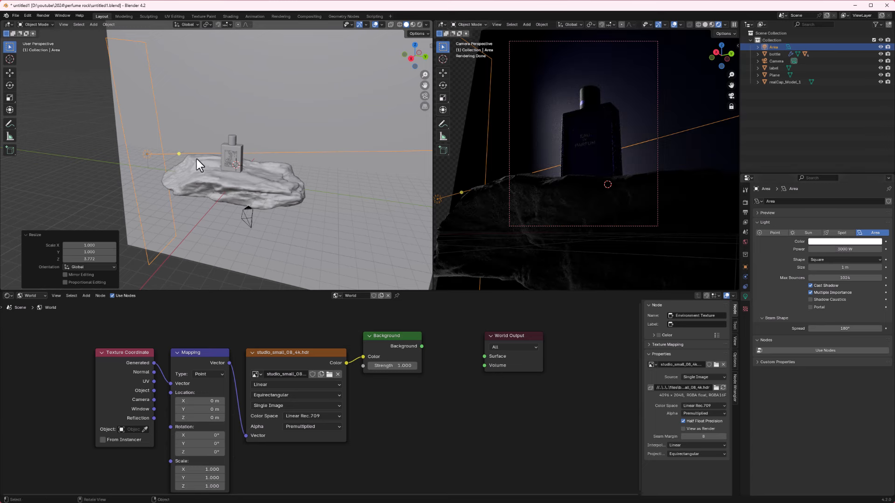
- Move the area light about -2.6 m along the X axis toward the backdrop, then back about 0.47 m
{"action": "middle_click_drag", "start_coordinate": [196, 159], "coordinate": [242, 217]}
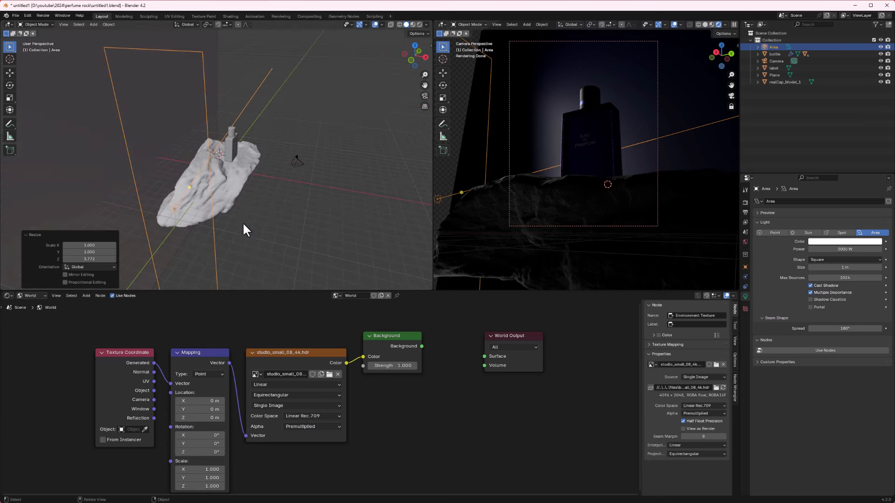
{"action": "key", "text": "g"}
{"action": "key", "text": "x"}
{"action": "left_click", "coordinate": [202, 217]}
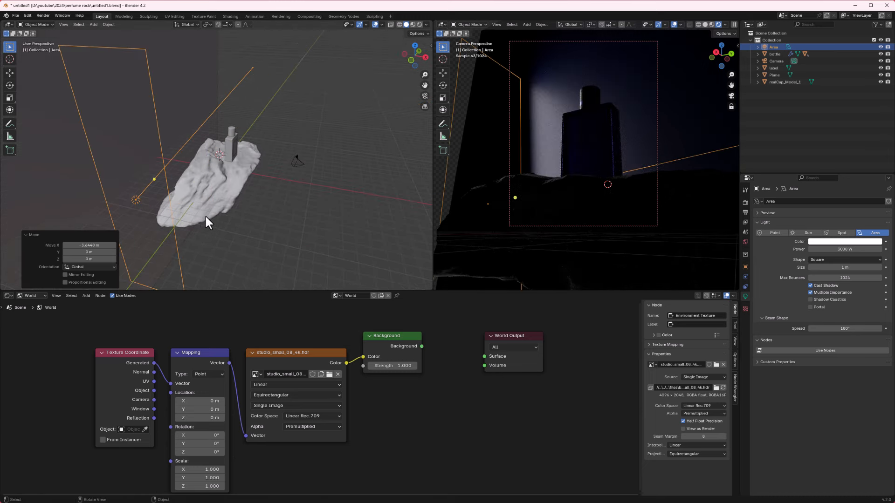
{"action": "middle_click_drag", "start_coordinate": [205, 214], "coordinate": [214, 238]}
{"action": "key", "text": "g"}
{"action": "key", "text": "x"}
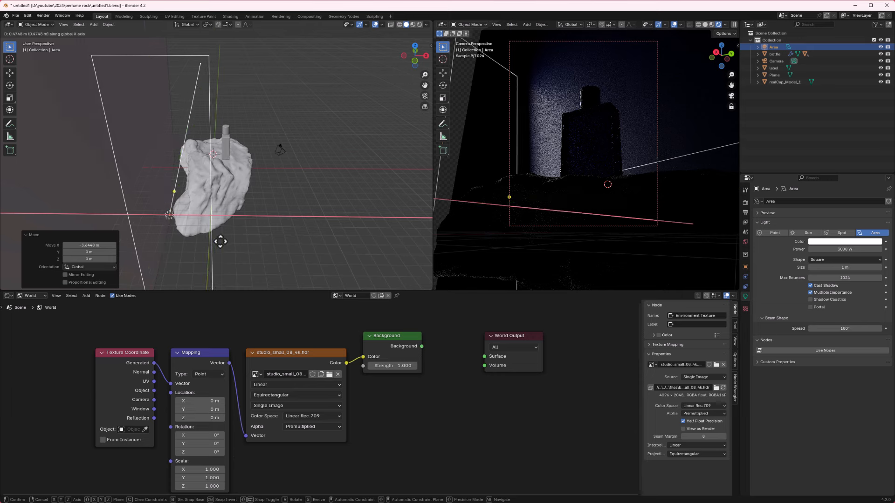
{"action": "left_click", "coordinate": [240, 243]}
- Rotate the area light about -28.9° around the Z axis and move it about -4.9 m along the Y axis
{"action": "key", "text": "r"}
{"action": "key", "text": "z"}
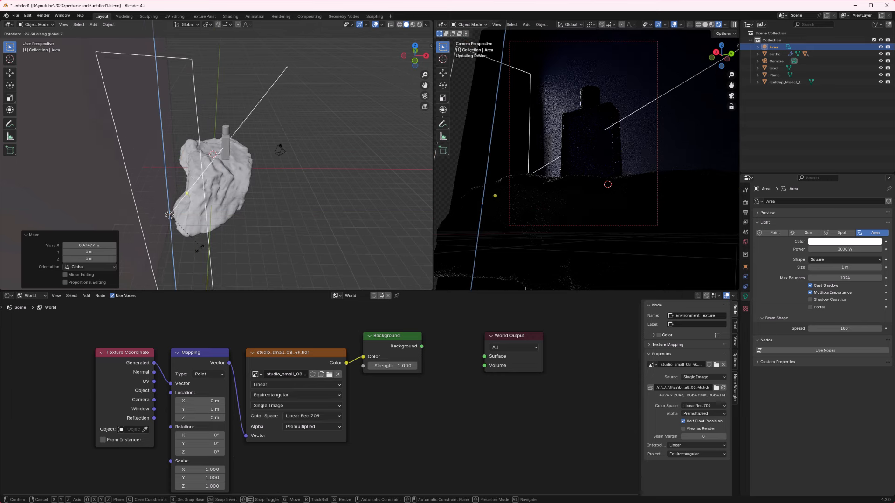
{"action": "left_click", "coordinate": [192, 240]}
{"action": "middle_click_drag", "start_coordinate": [192, 236], "coordinate": [126, 226]}
{"action": "key", "text": "g"}
{"action": "key", "text": "y"}
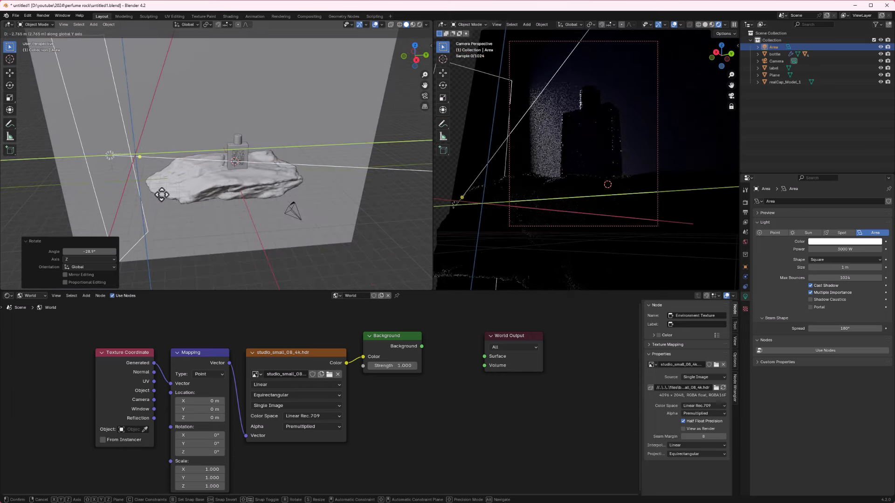
{"action": "left_click", "coordinate": [138, 193]}
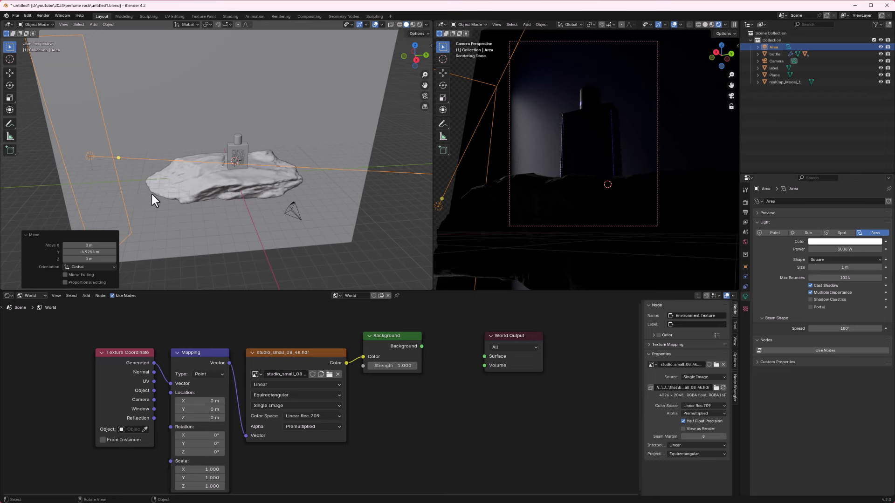
- Scale the area light to about 0.88 along the X axis and set its power to 4000 W
{"action": "middle_click_drag", "start_coordinate": [151, 191], "coordinate": [258, 183]}
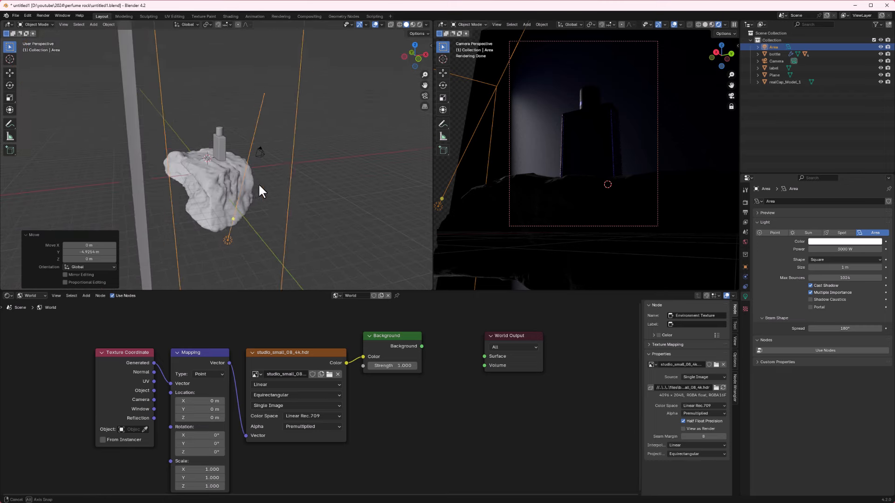
{"action": "key", "text": "s"}
{"action": "key", "text": "x"}
{"action": "left_click", "coordinate": [239, 200]}
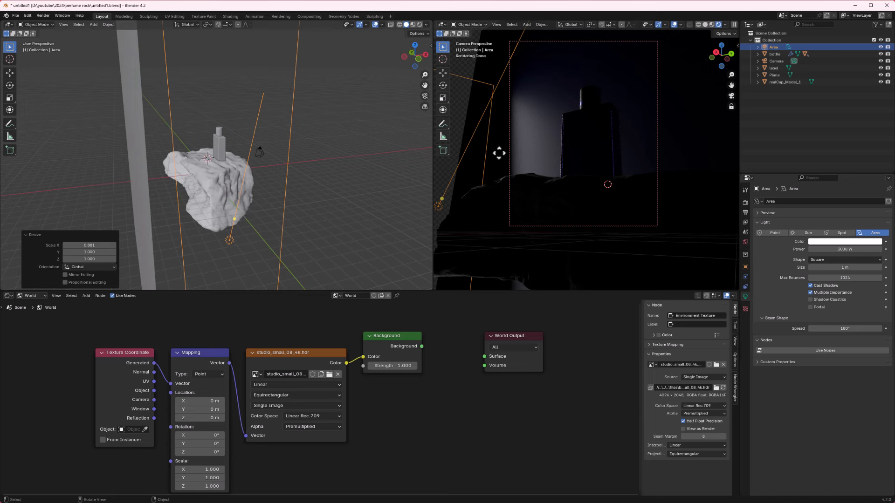
{"action": "left_click", "coordinate": [847, 250]}
{"action": "type", "text": "400"}
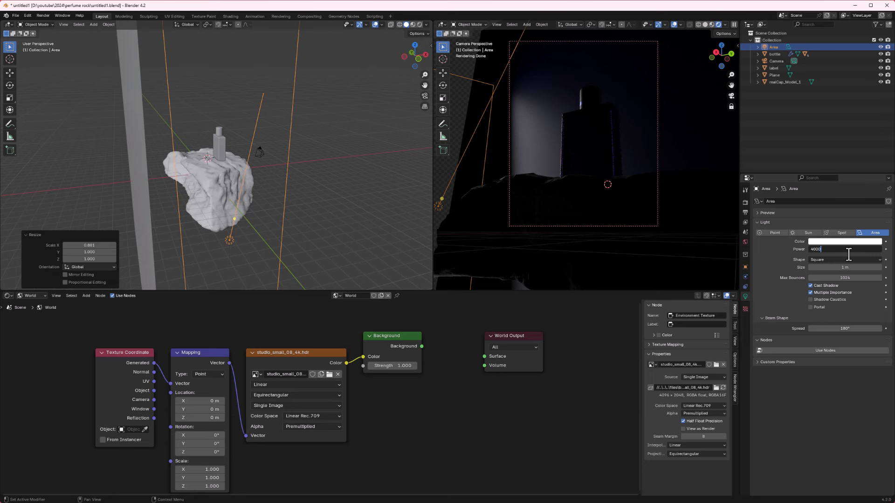
{"action": "type", "text": "0"}
{"action": "key", "text": "Return"}
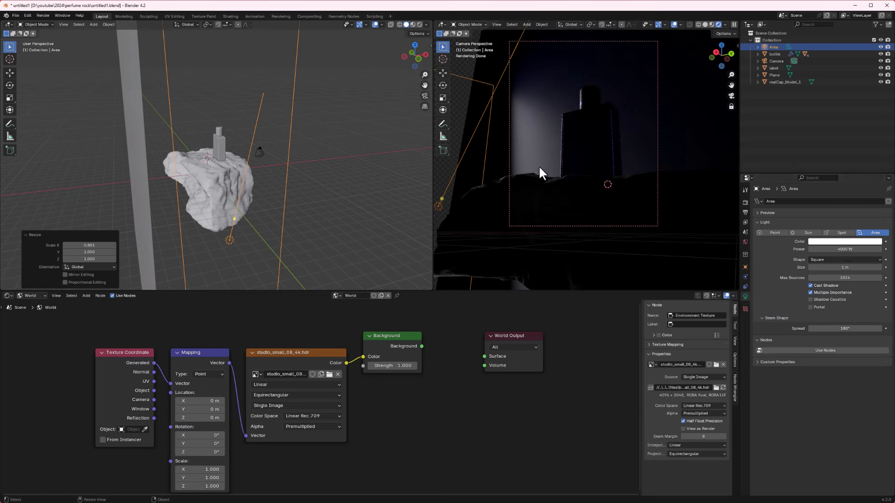
- Duplicate the area light and place the copy about 47 m along the Y axis, on the opposite side of the rock
{"action": "middle_click_drag", "start_coordinate": [270, 161], "coordinate": [180, 193]}
{"action": "key", "text": "shift+d"}
{"action": "key", "text": "y"}
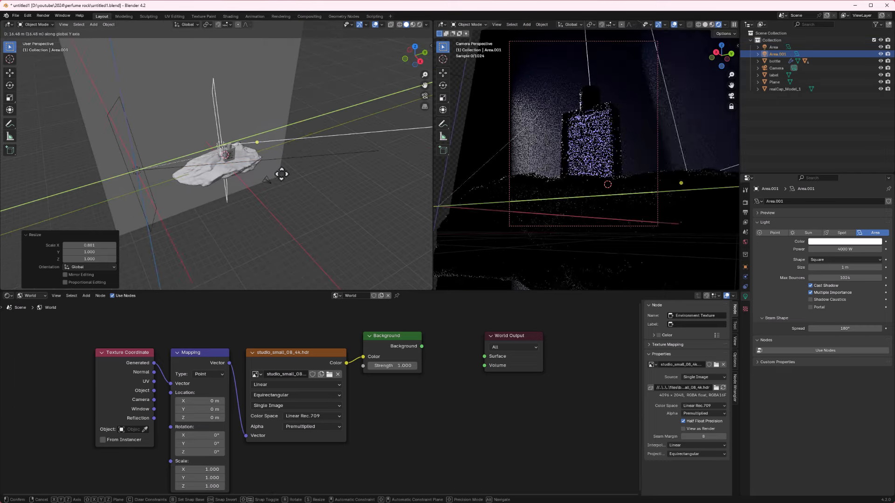
{"action": "left_click", "coordinate": [375, 142]}
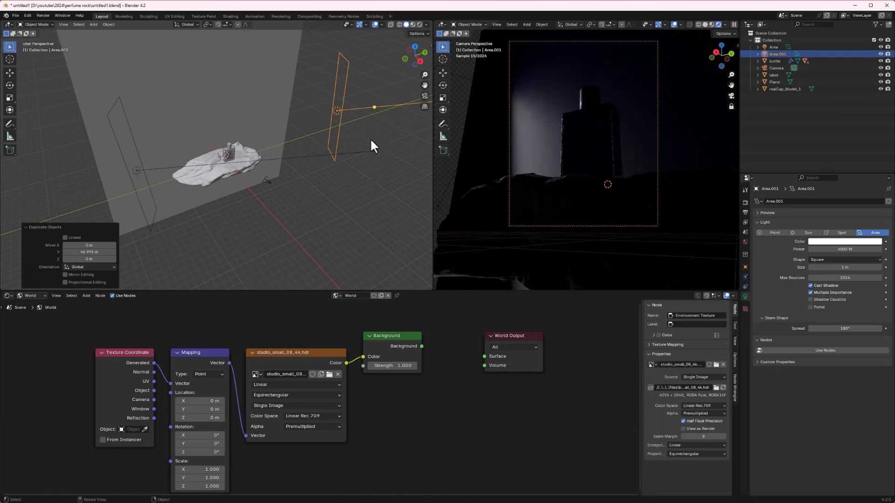
- Rotate the duplicated light about -136° around the Z axis and move it about -11 m along the Y axis toward the rock
{"action": "key", "text": "r"}
{"action": "key", "text": "z"}
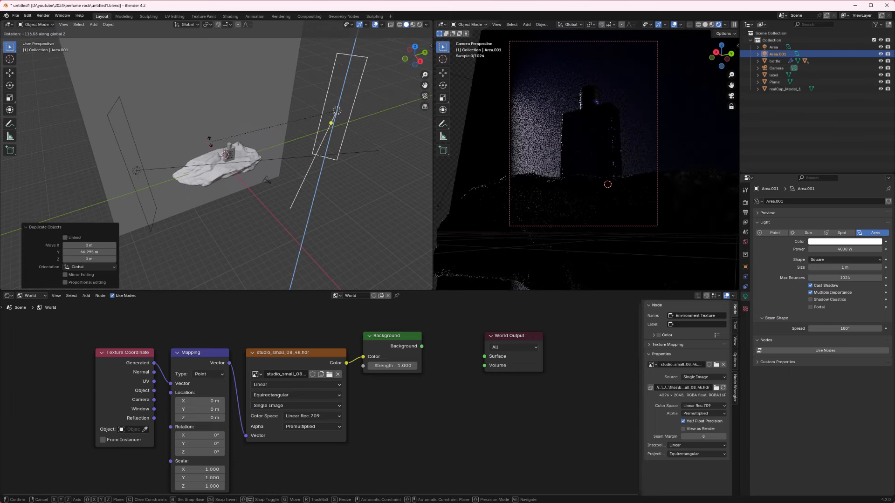
{"action": "left_click", "coordinate": [210, 100]}
{"action": "middle_click_drag", "start_coordinate": [350, 124], "coordinate": [258, 115]}
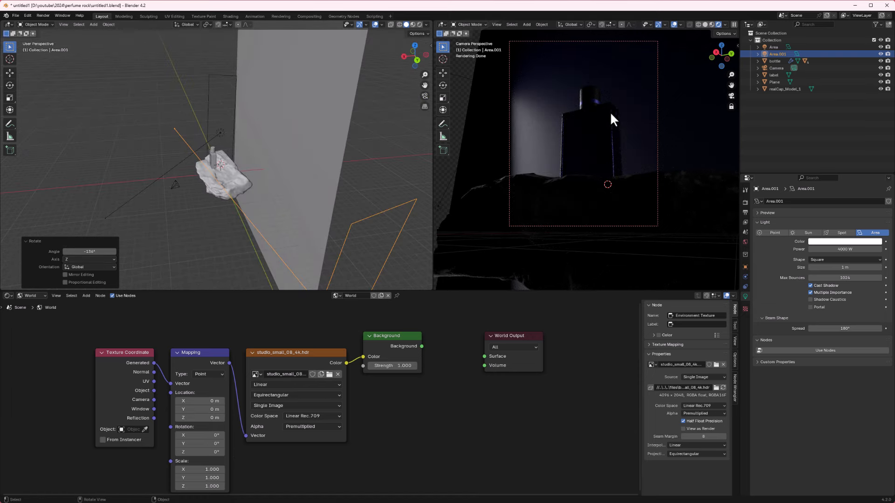
{"action": "middle_click_drag", "start_coordinate": [419, 196], "coordinate": [352, 204]}
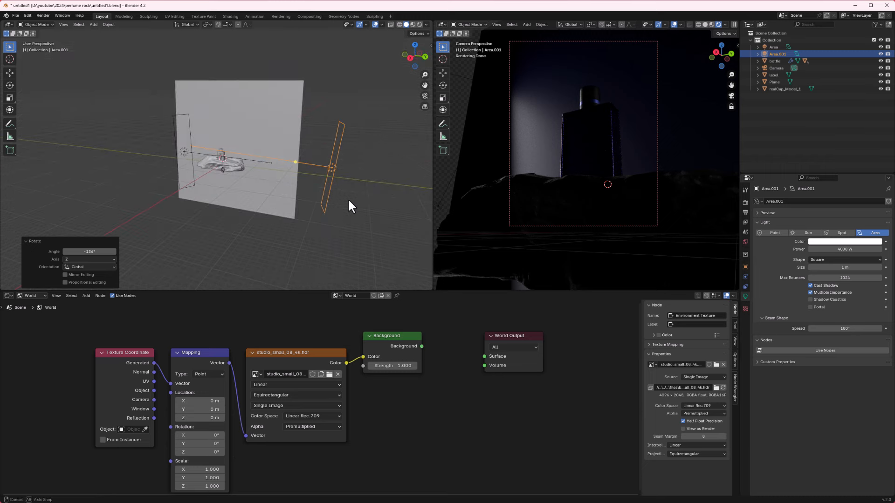
{"action": "key", "text": "g"}
{"action": "key", "text": "y"}
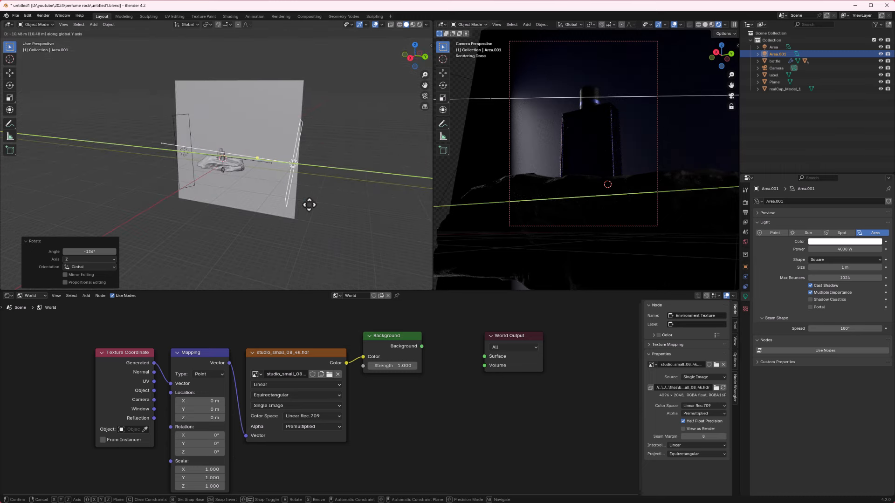
{"action": "left_click", "coordinate": [311, 205]}
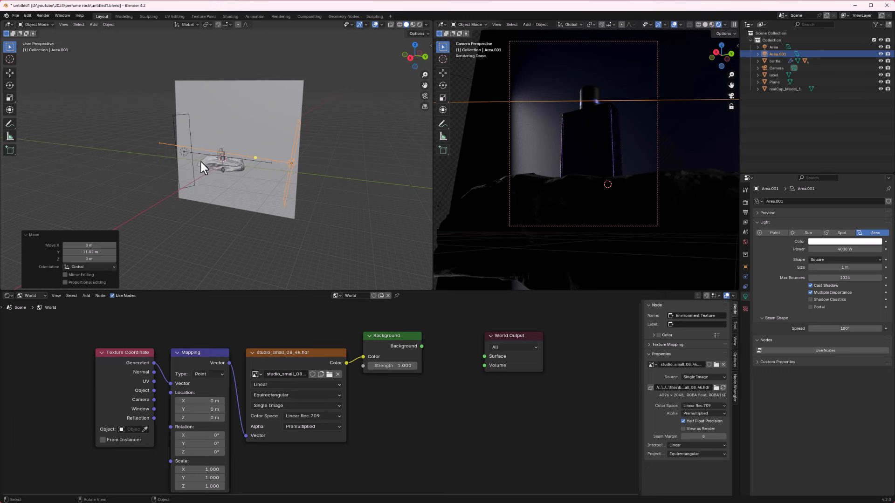
- Duplicate the first area light and move the copy about 12.7 m along the X axis, toward the front of the scene
{"action": "middle_click_drag", "start_coordinate": [201, 162], "coordinate": [146, 173]}
{"action": "key", "text": "shift+d"}
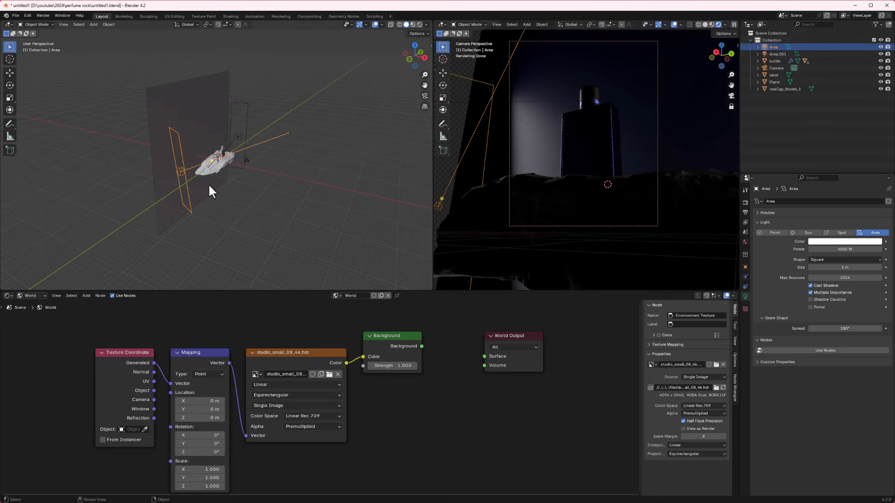
{"action": "key", "text": "x"}
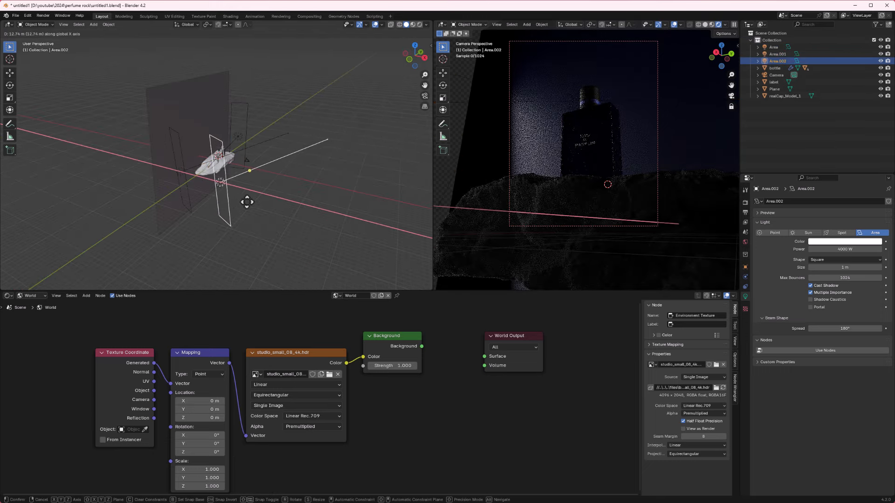
{"action": "left_click", "coordinate": [228, 212]}
- Rotate the front area light about 54° around the Z axis
{"action": "key", "text": "r"}
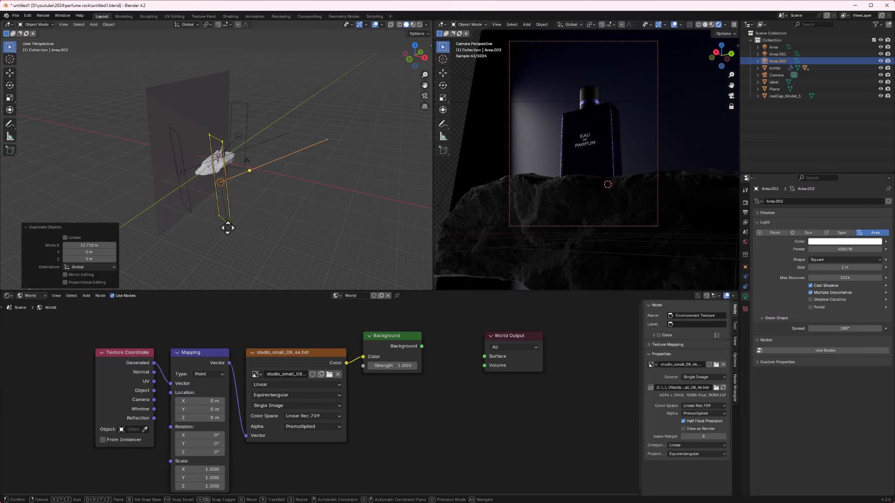
{"action": "key", "text": "z"}
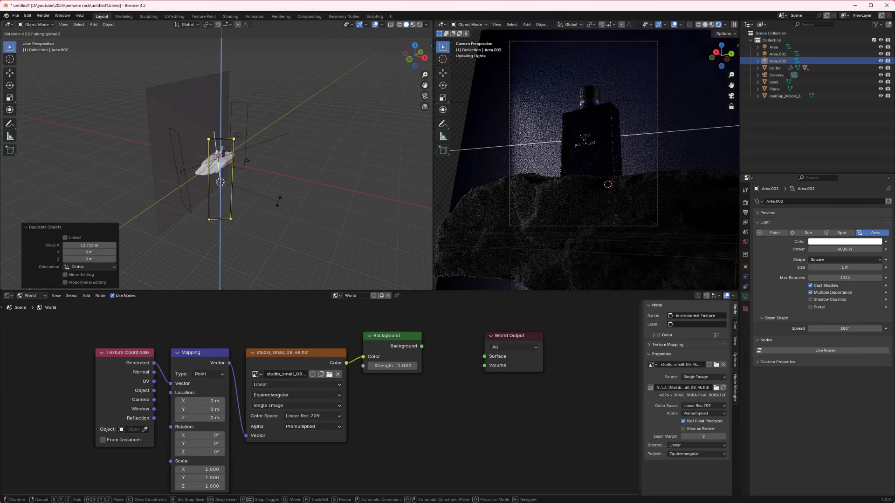
{"action": "left_click", "coordinate": [255, 200]}
- Widen the front area light along the X axis about 3.24 times, then about 1.15 times more
{"action": "key", "text": "s"}
{"action": "key", "text": "x"}
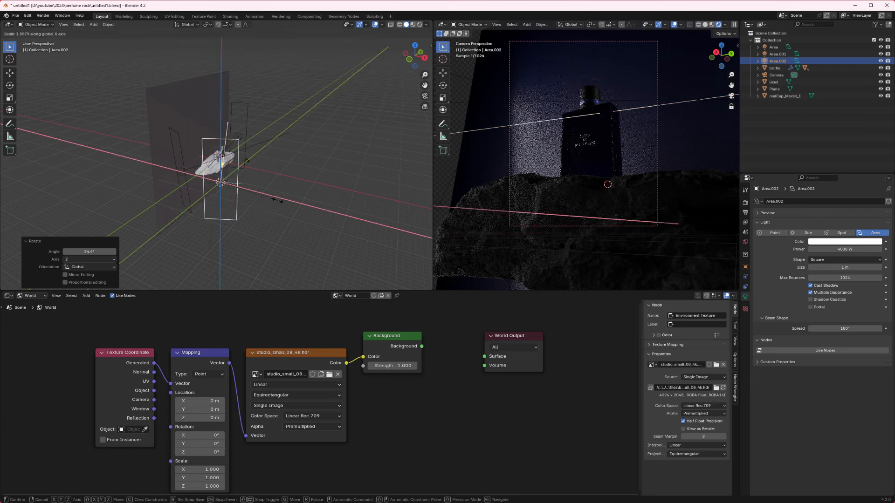
{"action": "left_click", "coordinate": [344, 192]}
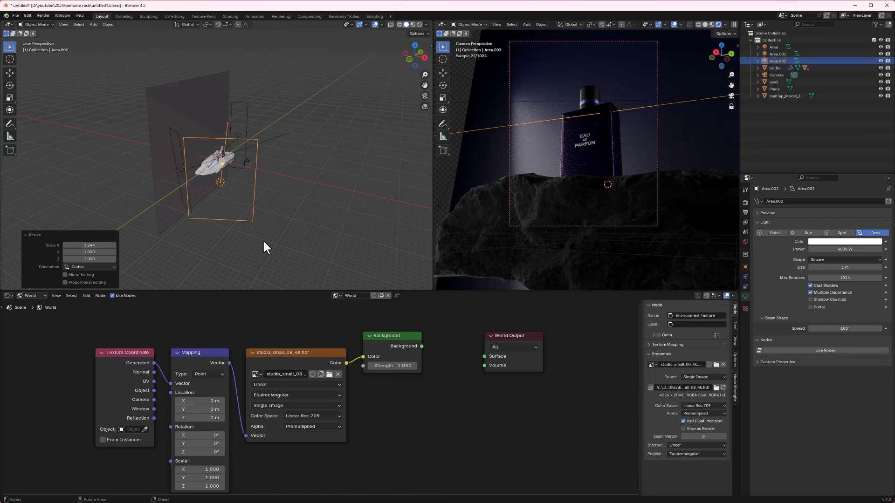
{"action": "key", "text": "s"}
{"action": "key", "text": "x"}
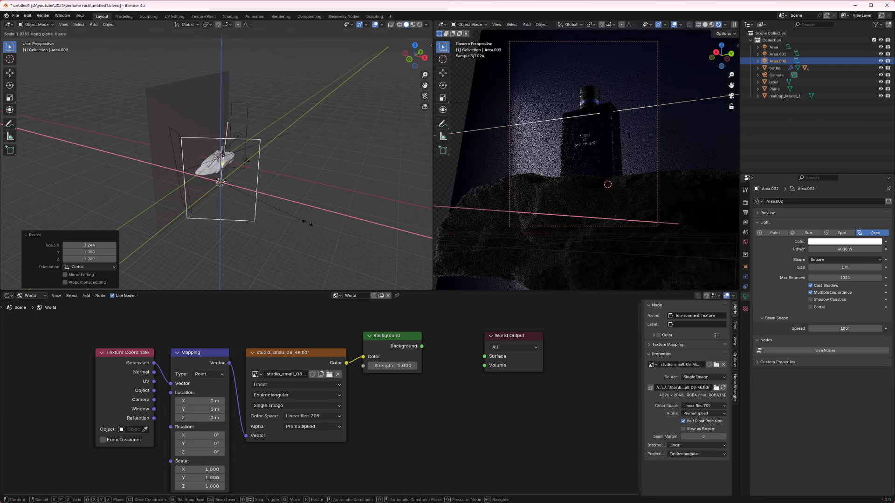
{"action": "left_click", "coordinate": [240, 176]}
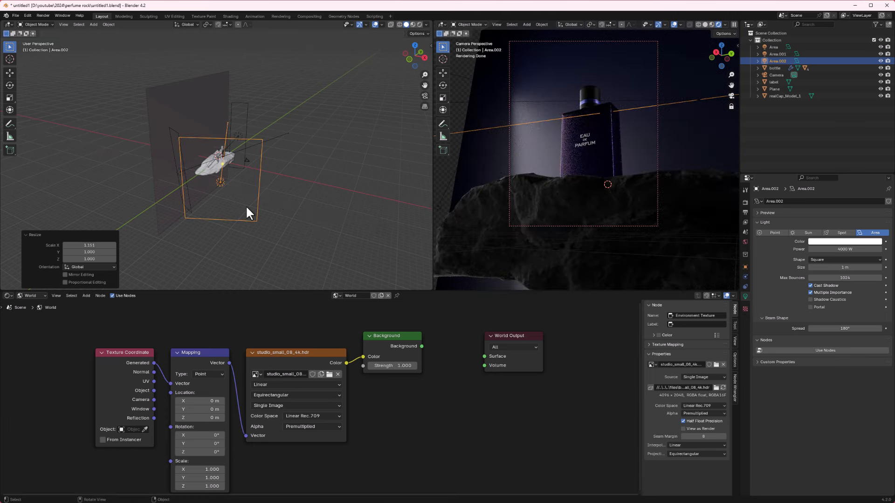
- Select the first area light beside the backdrop and move it about -5.55 m along the Y axis, farther from the rock
{"action": "middle_click_drag", "start_coordinate": [250, 209], "coordinate": [247, 201]}
{"action": "middle_click_drag", "start_coordinate": [172, 184], "coordinate": [175, 155]}
{"action": "left_click", "coordinate": [183, 145]}
{"action": "key", "text": "g"}
{"action": "key", "text": "x"}
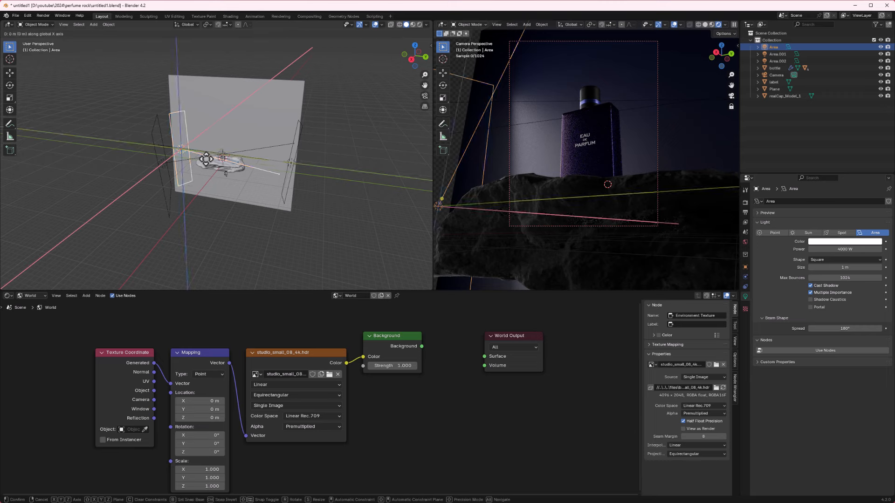
{"action": "key", "text": "y"}
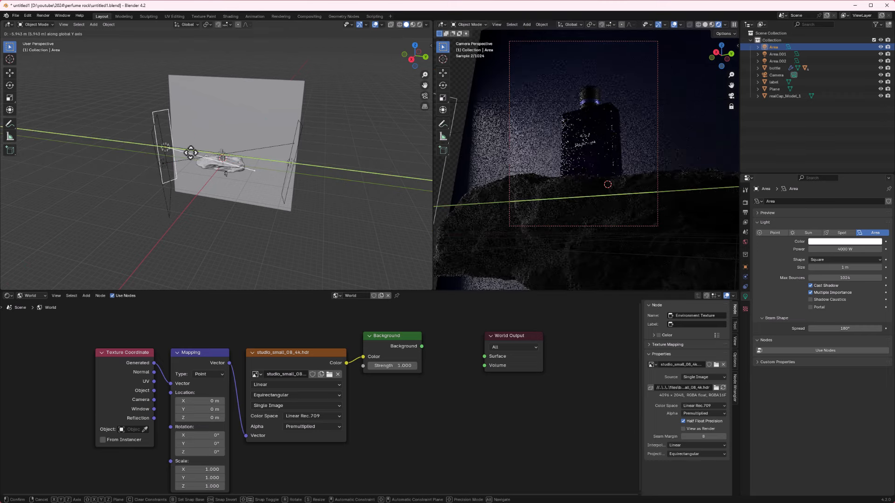
{"action": "left_click", "coordinate": [191, 153]}
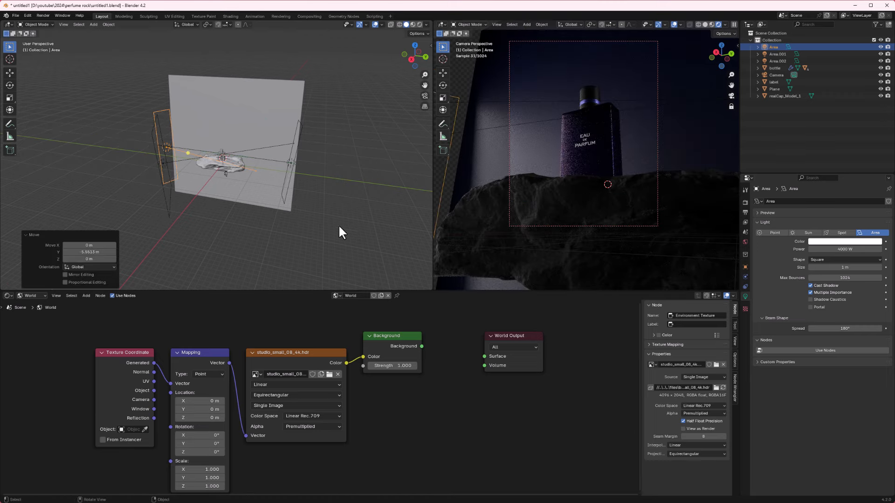
- Select the wide front area light and scale it uniformly to about 0.85
{"action": "middle_click_drag", "start_coordinate": [273, 214], "coordinate": [313, 208]}
{"action": "left_click", "coordinate": [199, 181]}
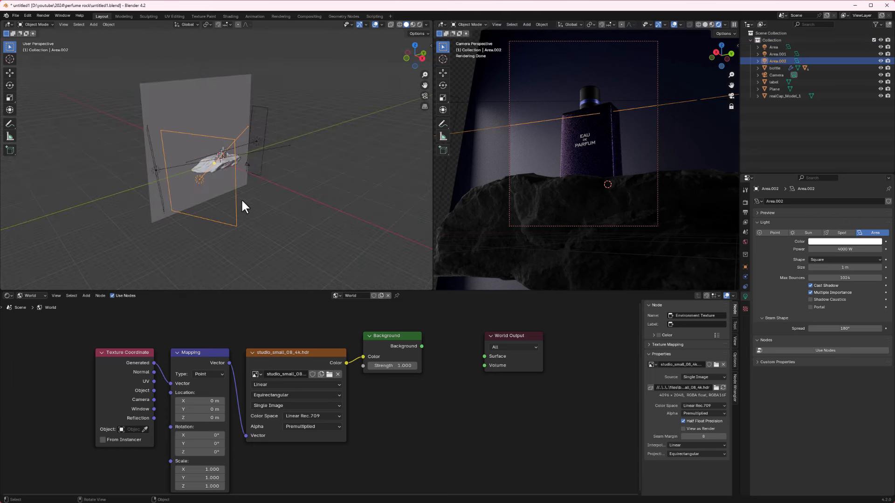
{"action": "key", "text": "s"}
{"action": "left_click", "coordinate": [304, 217]}
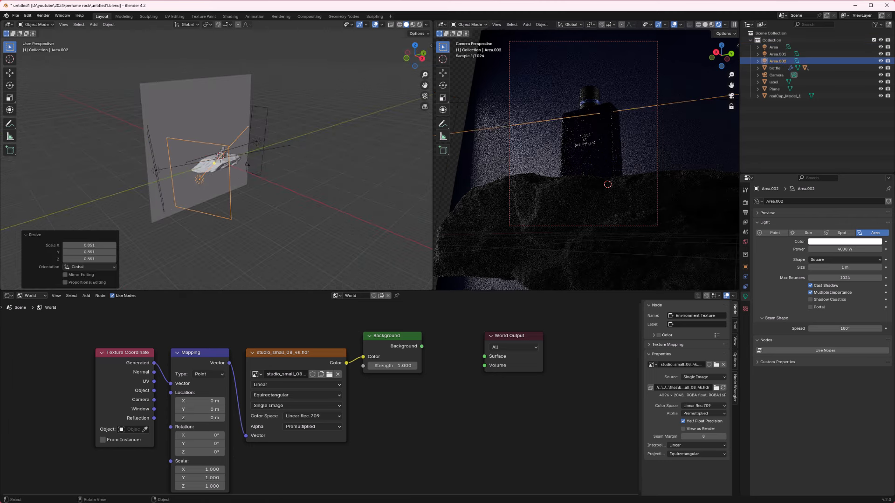
- Set the power of the wide front area light to 5000 W
{"action": "left_click", "coordinate": [836, 249]}
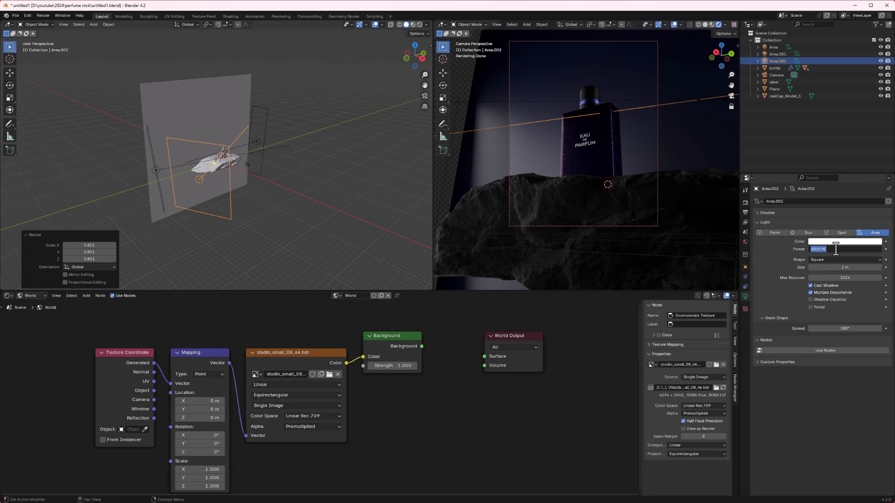
{"action": "type", "text": "500"}
{"action": "key", "text": "Return"}
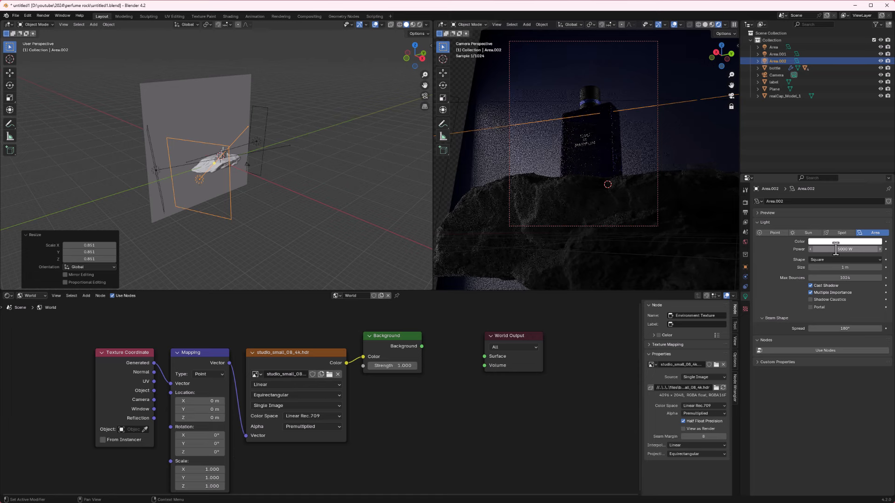
- Move the wide front area light about 3.54 m along the Y axis
{"action": "middle_click_drag", "start_coordinate": [269, 170], "coordinate": [199, 187]}
{"action": "key", "text": "g"}
{"action": "key", "text": "x"}
{"action": "key", "text": "y"}
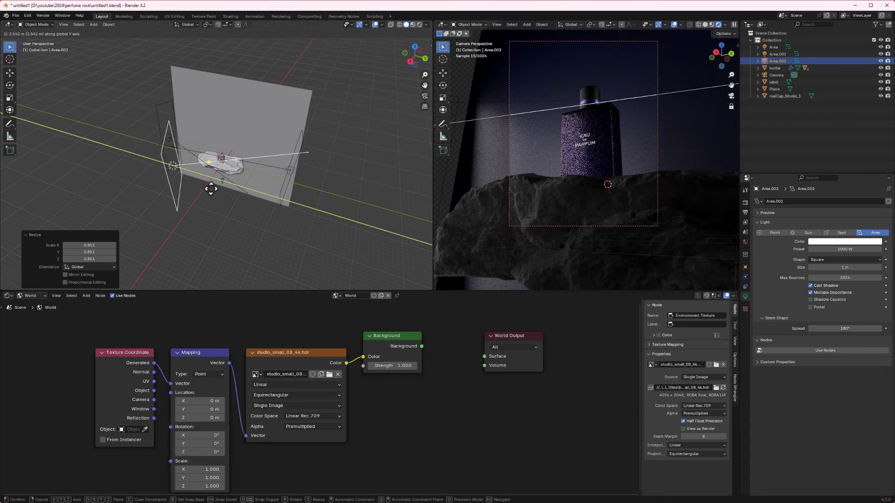
{"action": "left_click", "coordinate": [211, 188]}
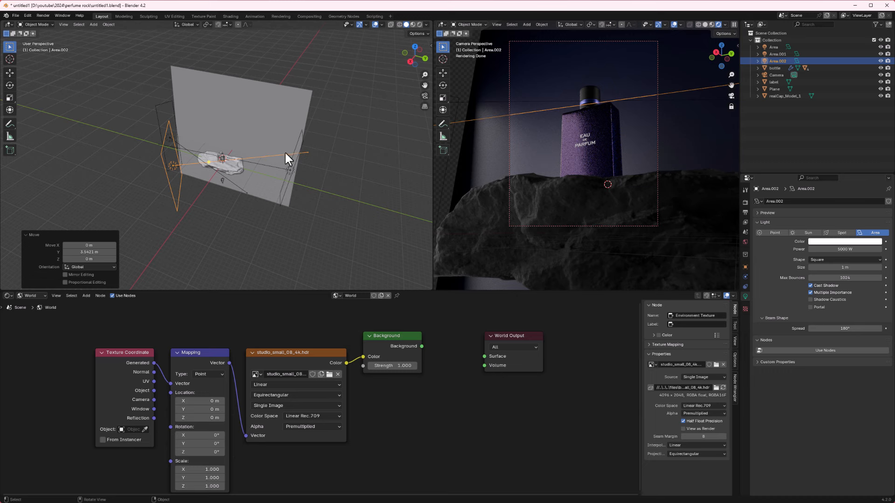
- Add a new area light at the 3D cursor beside the bottle on the rock
{"action": "middle_click_drag", "start_coordinate": [262, 191], "coordinate": [360, 179]}
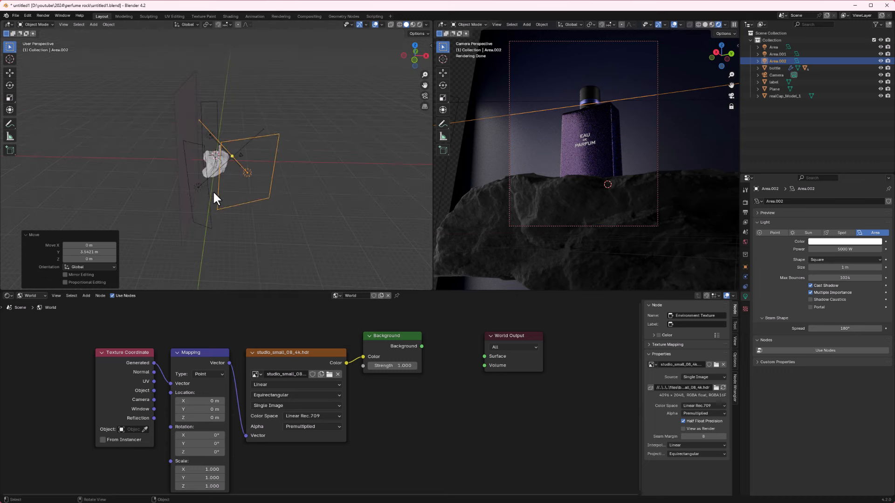
{"action": "middle_click_drag", "start_coordinate": [255, 175], "coordinate": [225, 164]}
{"action": "scroll", "coordinate": [226, 163], "scroll_direction": "up", "scroll_amount": 4}
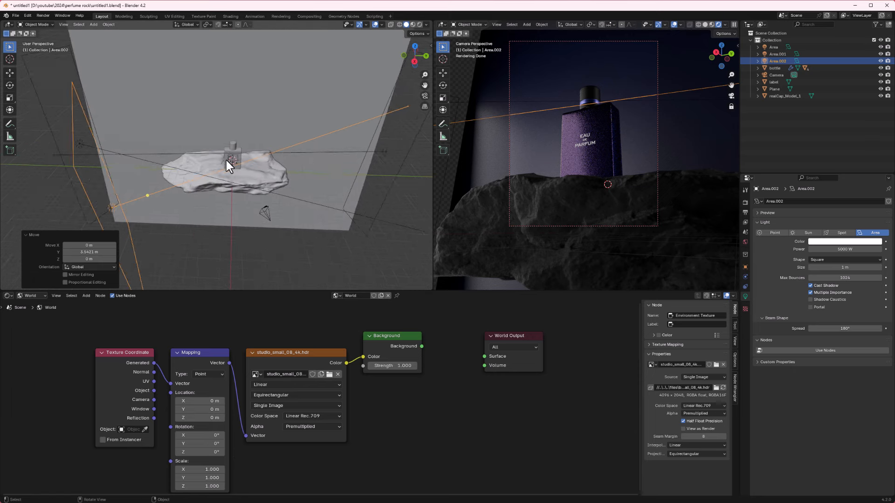
{"action": "key", "text": "shift+a"}
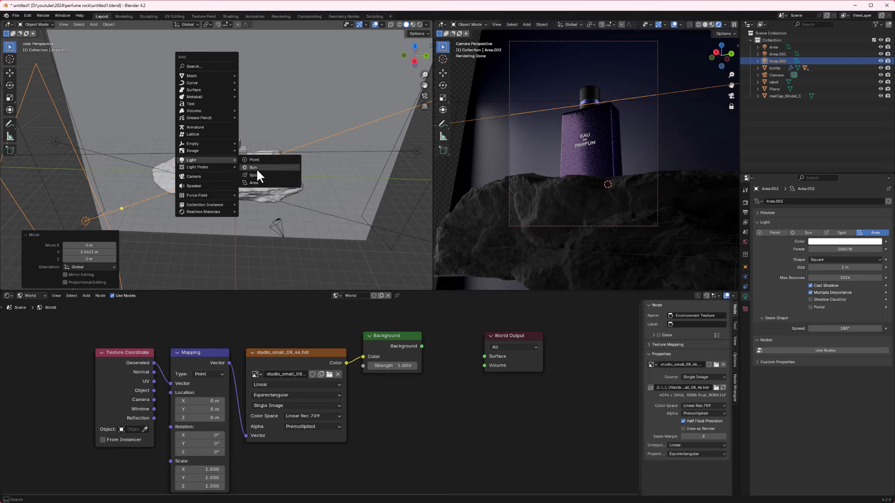
{"action": "left_click", "coordinate": [254, 183]}
- Raise the new area light along the Z axis by about 3.61 m, then about 1.23 m more, above the bottle
{"action": "middle_click_drag", "start_coordinate": [255, 183], "coordinate": [250, 183]}
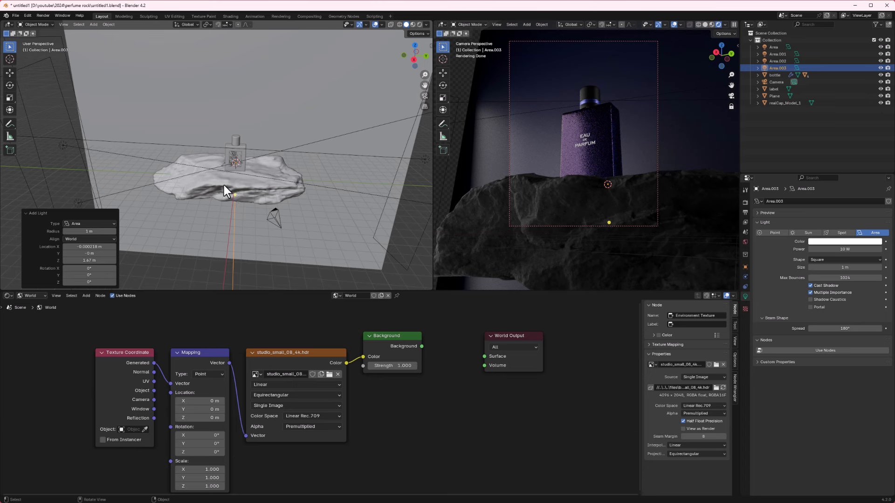
{"action": "key", "text": "g"}
{"action": "key", "text": "z"}
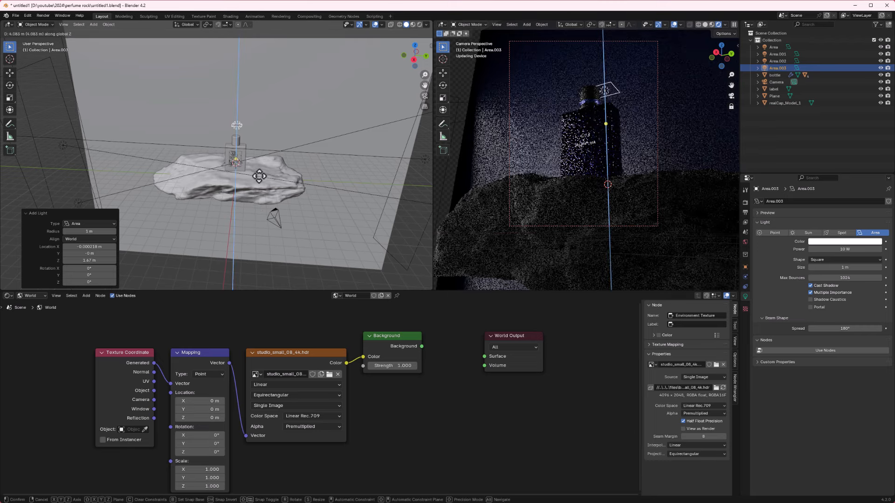
{"action": "left_click", "coordinate": [258, 180]}
{"action": "middle_click_drag", "start_coordinate": [260, 178], "coordinate": [224, 147]}
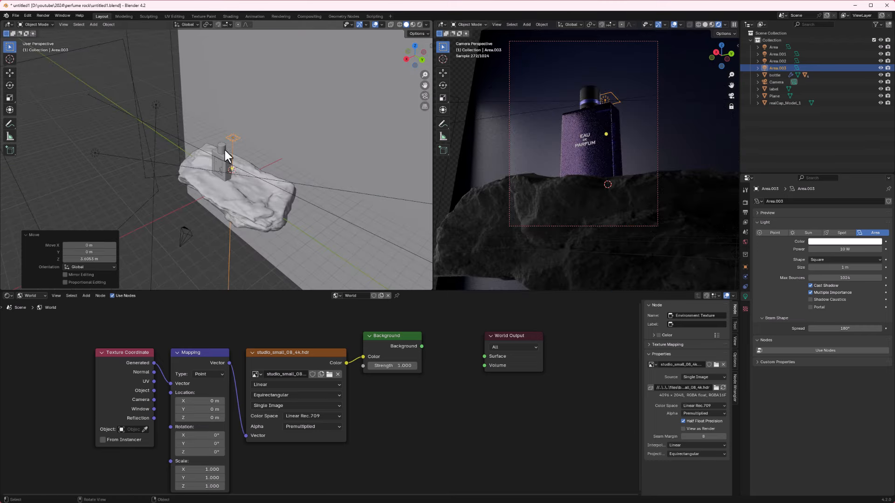
{"action": "key", "text": "g"}
{"action": "key", "text": "z"}
{"action": "left_click", "coordinate": [242, 172]}
- Move the overhead area light about 1.87 m along the X axis, away from the backdrop
{"action": "middle_click_drag", "start_coordinate": [178, 164], "coordinate": [162, 165]}
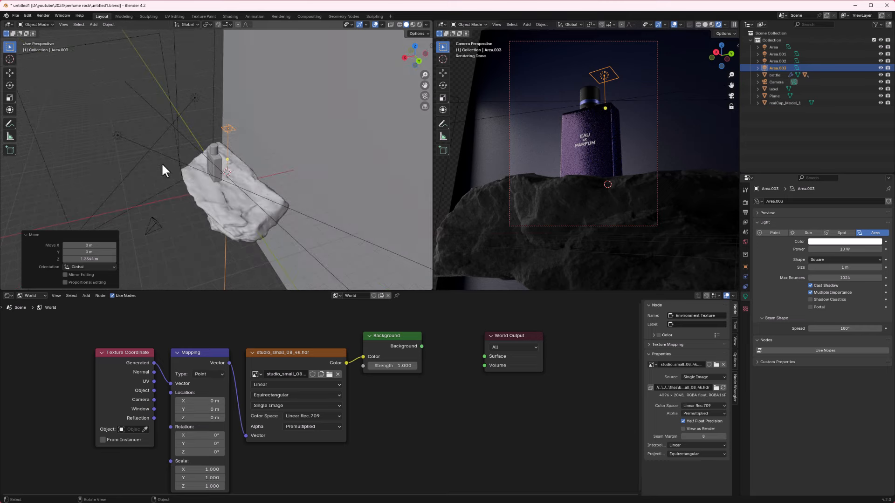
{"action": "key", "text": "g"}
{"action": "key", "text": "x"}
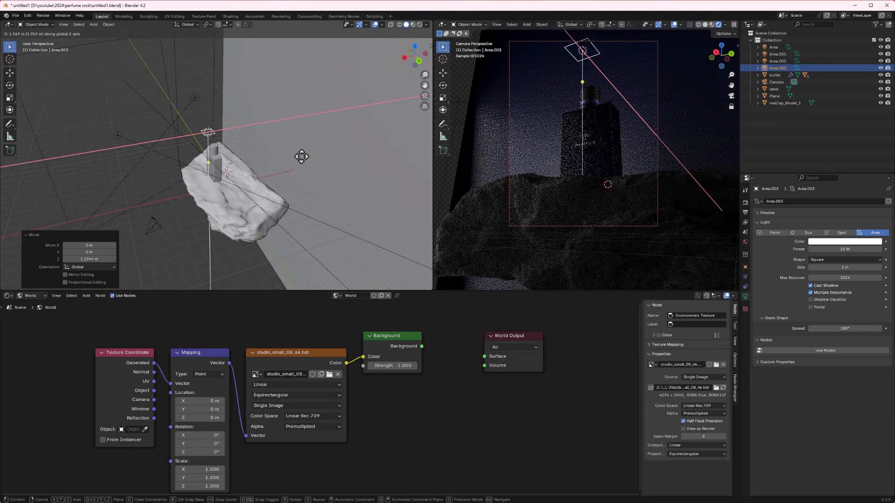
{"action": "left_click", "coordinate": [303, 156]}
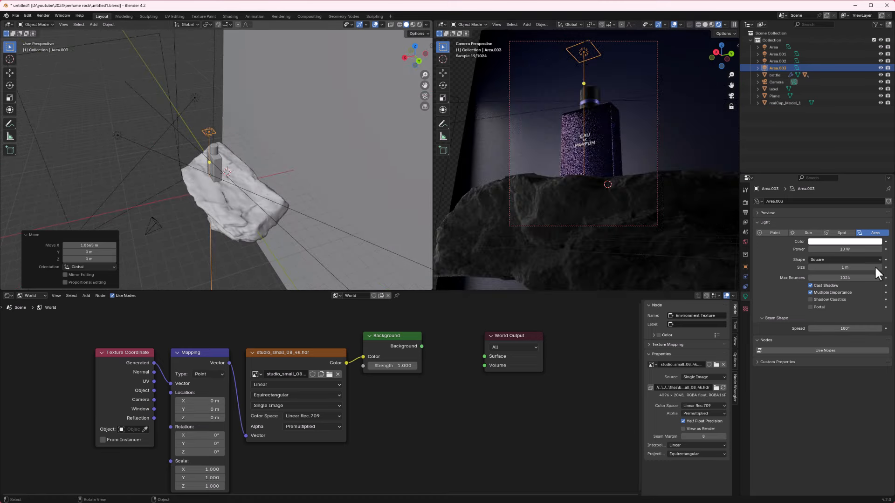
- Set the overhead area light's power to 300 W
{"action": "left_click", "coordinate": [843, 249]}
{"action": "type", "text": "300"}
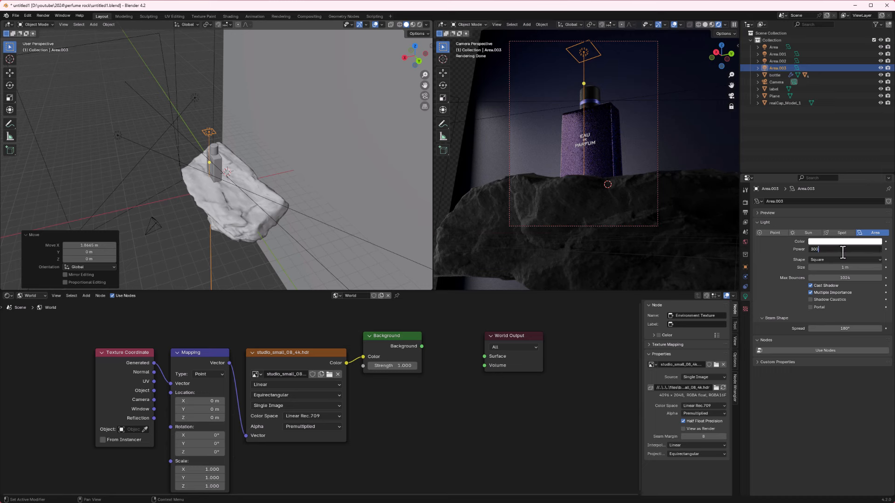
{"action": "key", "text": "Return"}
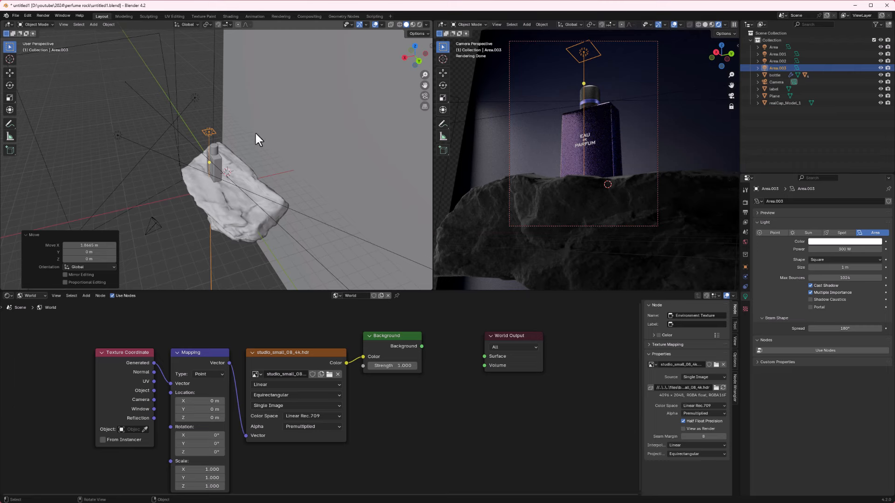
- Stretch the overhead area light along the Y axis to about 6.86 times its width
{"action": "mouse_move", "coordinate": [260, 139]}
{"action": "middle_mouse_down"}
{"action": "mouse_move", "coordinate": [228, 142]}
{"action": "mouse_move", "coordinate": [257, 156]}
{"action": "middle_mouse_up"}
{"action": "key", "text": "s"}
{"action": "key", "text": "y"}
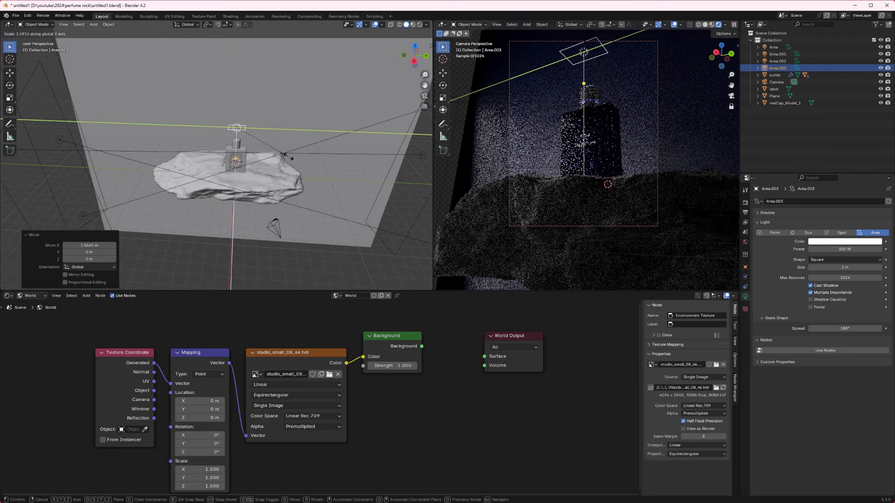
{"action": "left_click", "coordinate": [57, 175]}
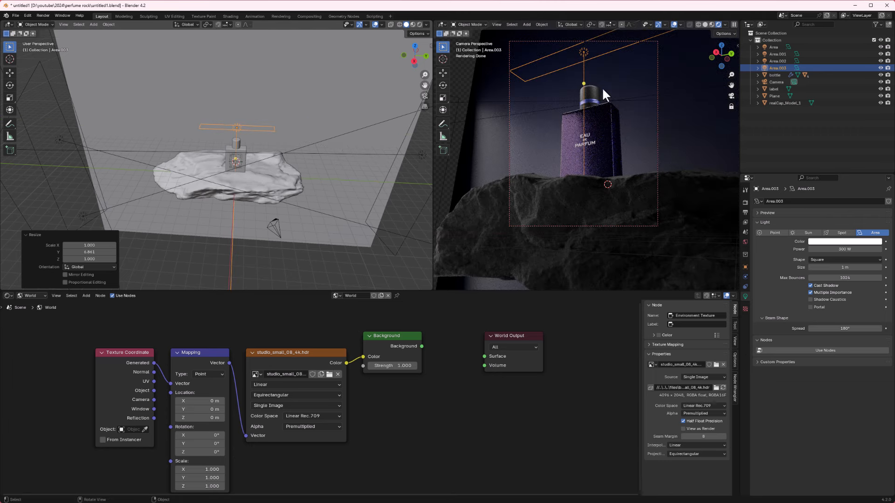
- Shift the stretched overhead area light about 0.71 m further along the X axis, away from the backdrop
{"action": "middle_click_drag", "start_coordinate": [260, 154], "coordinate": [252, 176]}
{"action": "key", "text": "g"}
{"action": "key", "text": "x"}
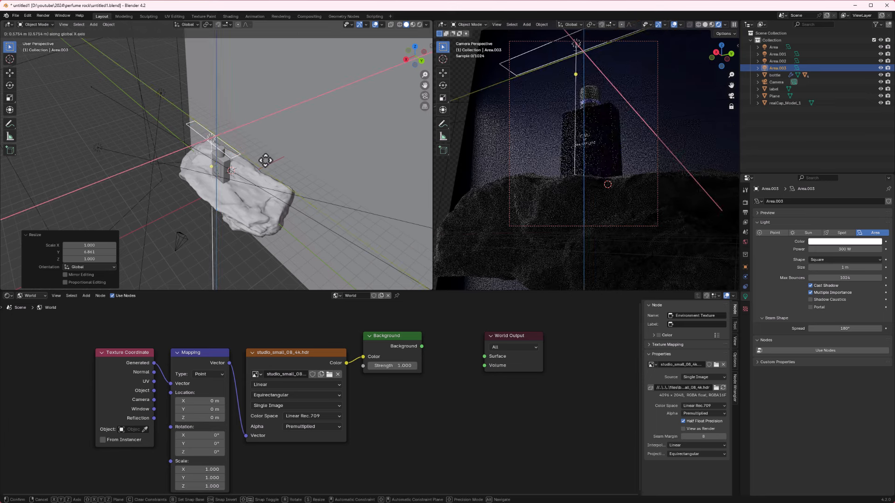
{"action": "left_click", "coordinate": [264, 159]}
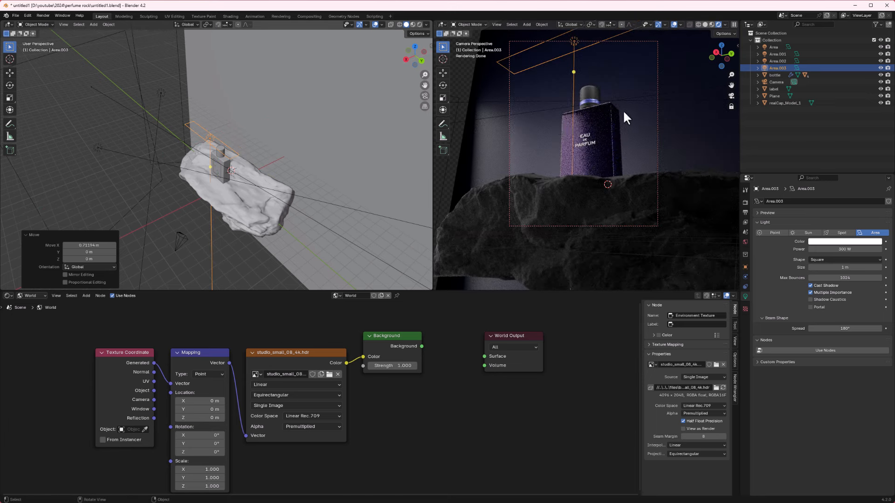
- Add a point light at the 3D cursor behind the bottle
{"action": "middle_click_drag", "start_coordinate": [259, 142], "coordinate": [288, 152]}
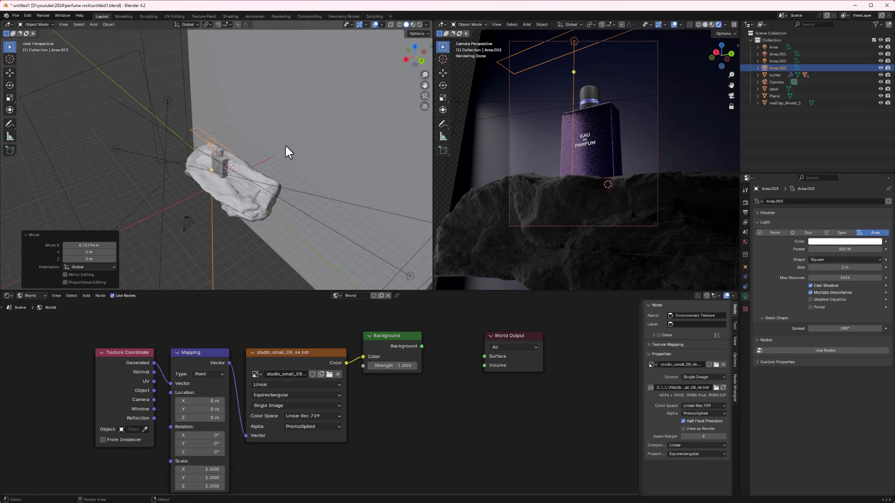
{"action": "middle_click_drag", "start_coordinate": [230, 175], "coordinate": [196, 157]}
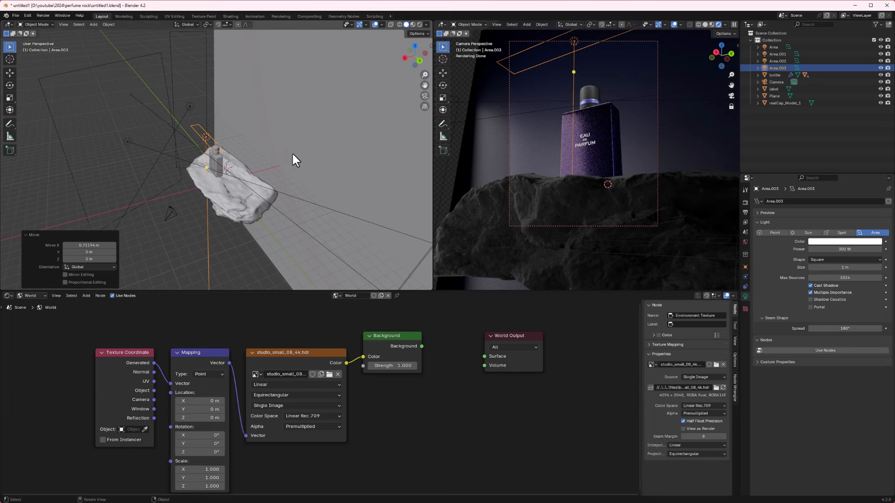
{"action": "key", "text": "shift+a"}
{"action": "mouse_move", "coordinate": [270, 164]}
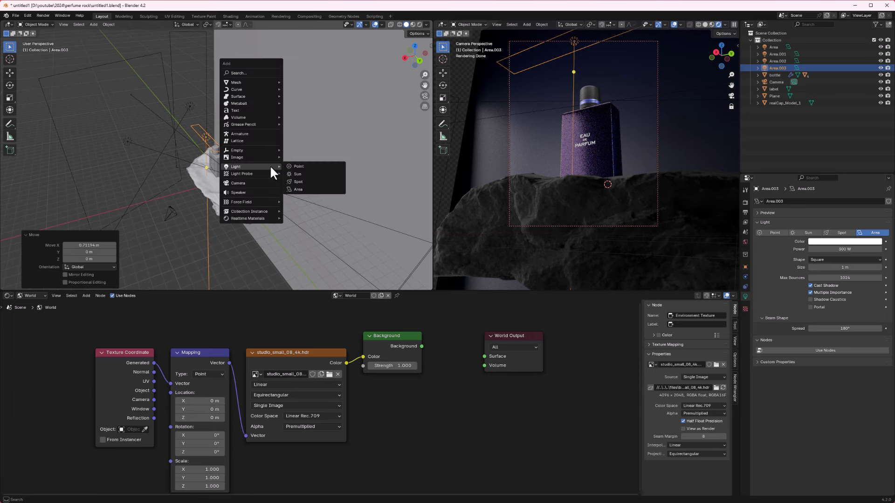
{"action": "left_click", "coordinate": [307, 166]}
- Move the point light along the X axis toward the backdrop, then bring it back about 1.66 m toward the rock
{"action": "middle_click_drag", "start_coordinate": [241, 178], "coordinate": [227, 177]}
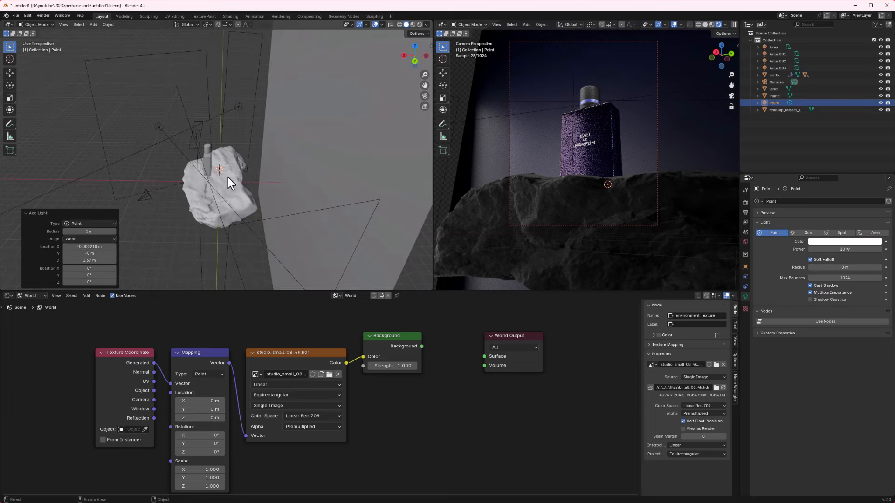
{"action": "key", "text": "g"}
{"action": "key", "text": "x"}
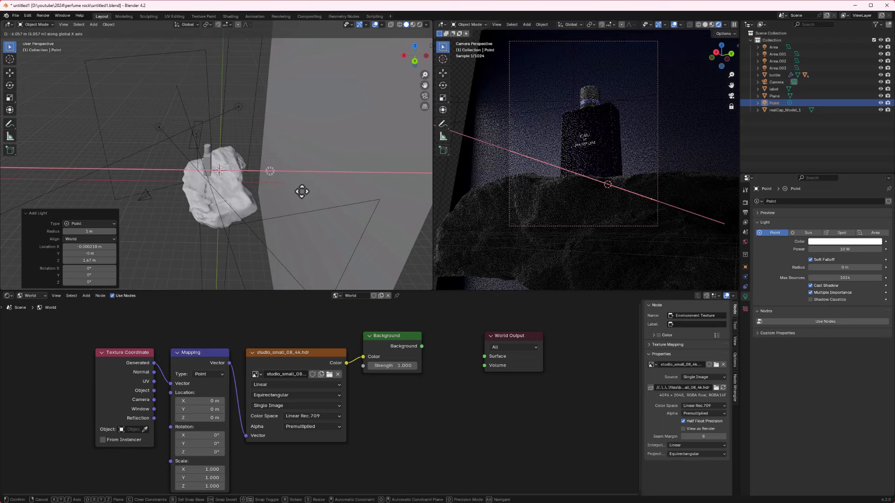
{"action": "left_click", "coordinate": [309, 200]}
{"action": "key", "text": "g"}
{"action": "key", "text": "x"}
{"action": "left_click", "coordinate": [295, 193]}
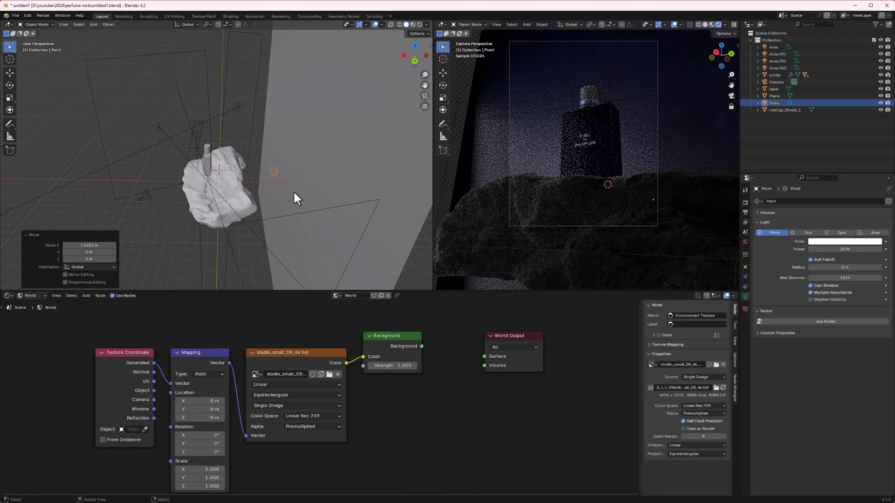
- Set the point light's power to 1000 W, then raise it to 2000 W
{"action": "left_click", "coordinate": [841, 251]}
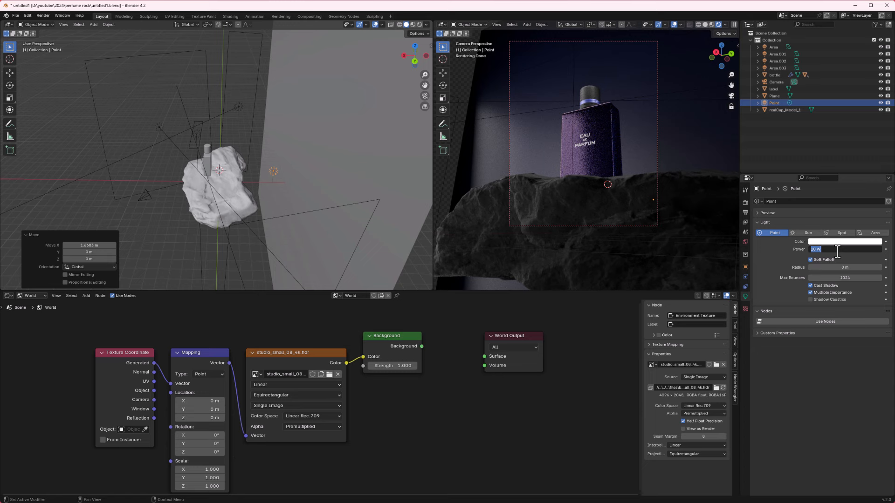
{"action": "type", "text": "1000"}
{"action": "key", "text": "Return"}
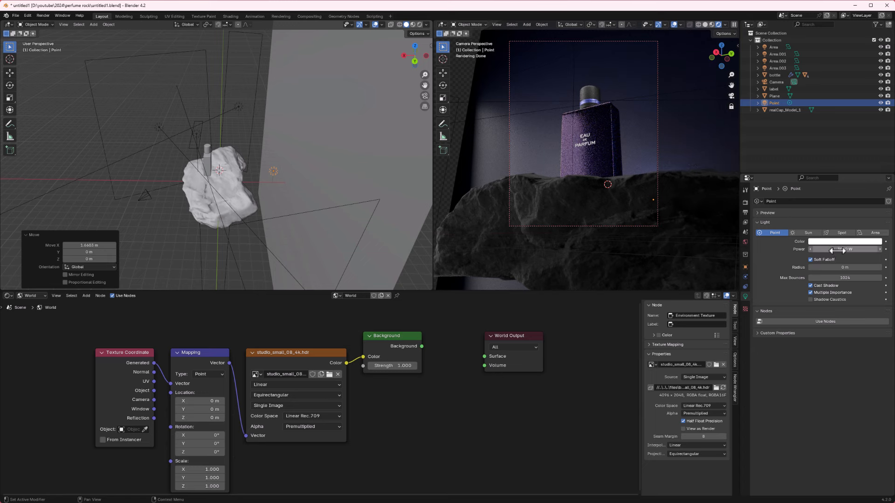
{"action": "left_click", "coordinate": [836, 249]}
{"action": "type", "text": "2000"}
{"action": "key", "text": "Return"}
- Duplicate the stretched overhead area light and shift the copy along the X axis toward the backdrop
{"action": "middle_click_drag", "start_coordinate": [286, 177], "coordinate": [205, 155]}
{"action": "left_click", "coordinate": [195, 131]}
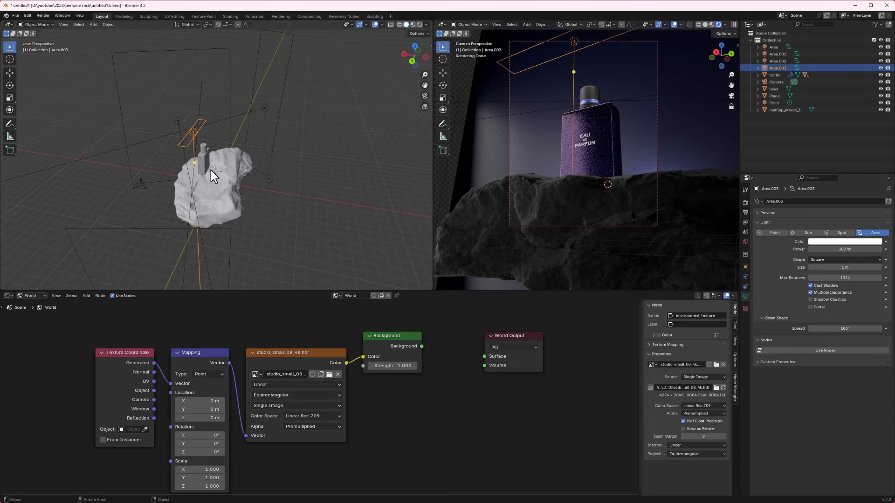
{"action": "key", "text": "shift+d"}
{"action": "key", "text": "x"}
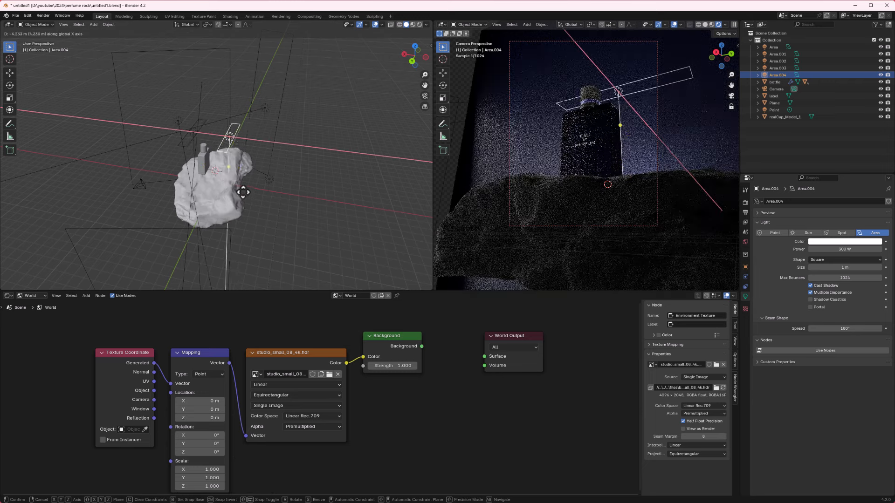
{"action": "left_click", "coordinate": [252, 205]}
- Move the duplicated light about -1.49 m in X, 3.10 m in Y and -1.59 m in Z, and aim it at the bottle
{"action": "middle_click_drag", "start_coordinate": [235, 175], "coordinate": [275, 155]}
{"action": "key", "text": "g"}
{"action": "left_click", "coordinate": [300, 174]}
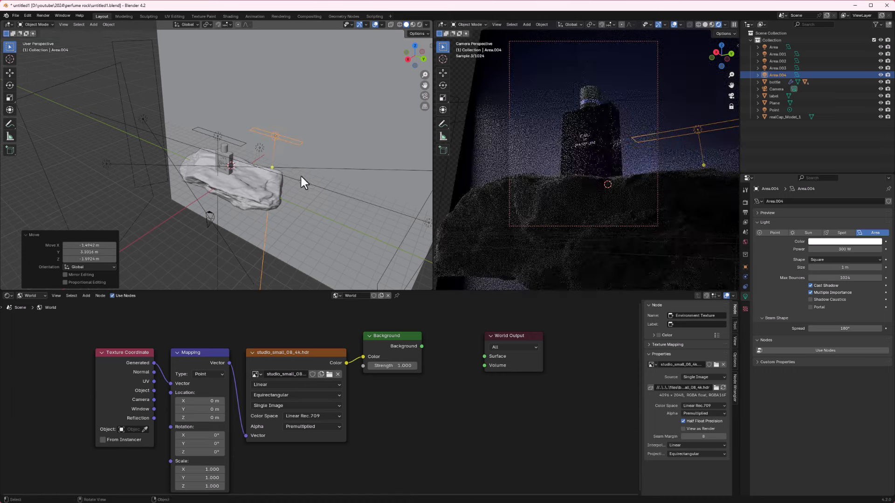
{"action": "key", "text": "shift+t"}
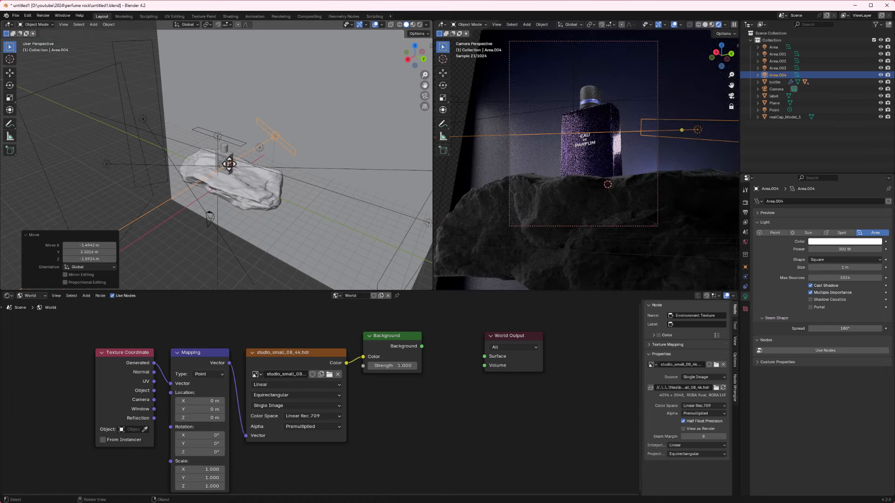
{"action": "left_click", "coordinate": [288, 167]}
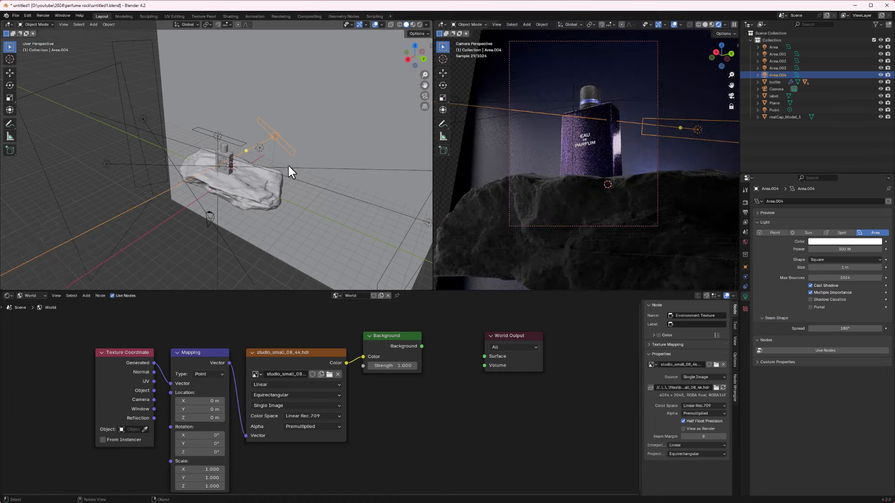
- Rotate the duplicated area light in the view plane, and delete it from the scene
{"action": "middle_click_drag", "start_coordinate": [288, 166], "coordinate": [250, 161]}
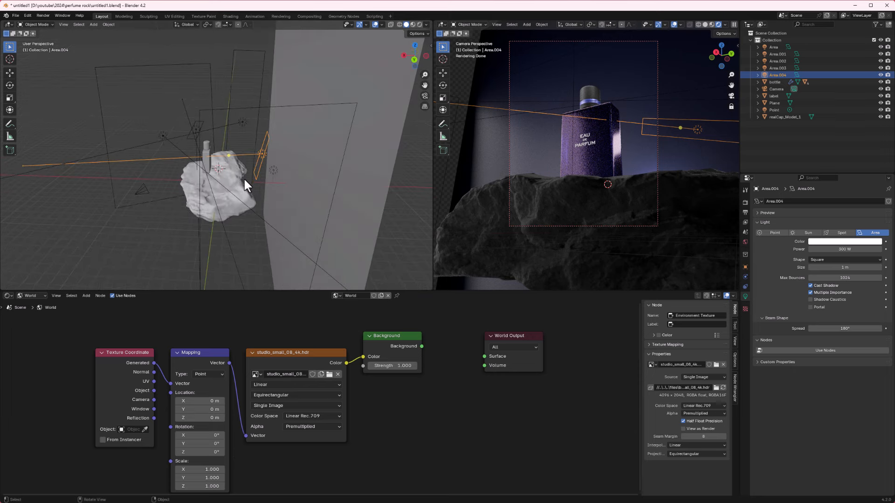
{"action": "key", "text": "r"}
{"action": "left_click", "coordinate": [289, 199]}
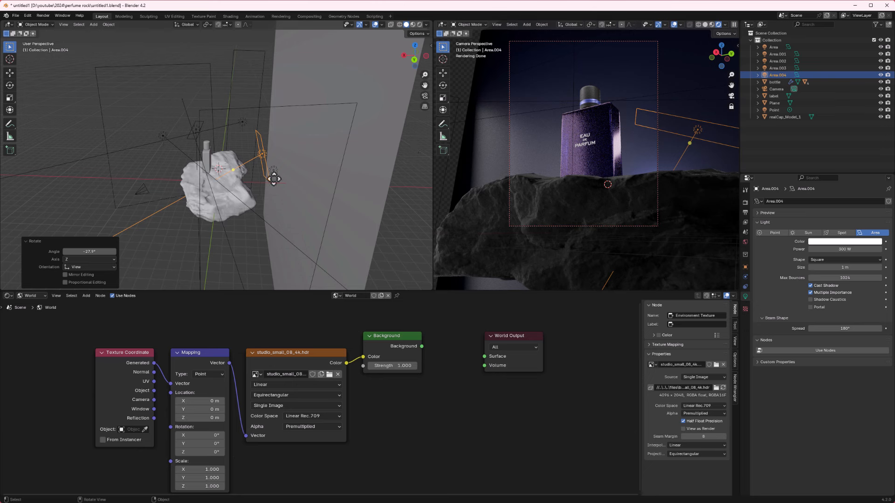
{"action": "key", "text": "x"}
{"action": "left_click", "coordinate": [289, 182]}
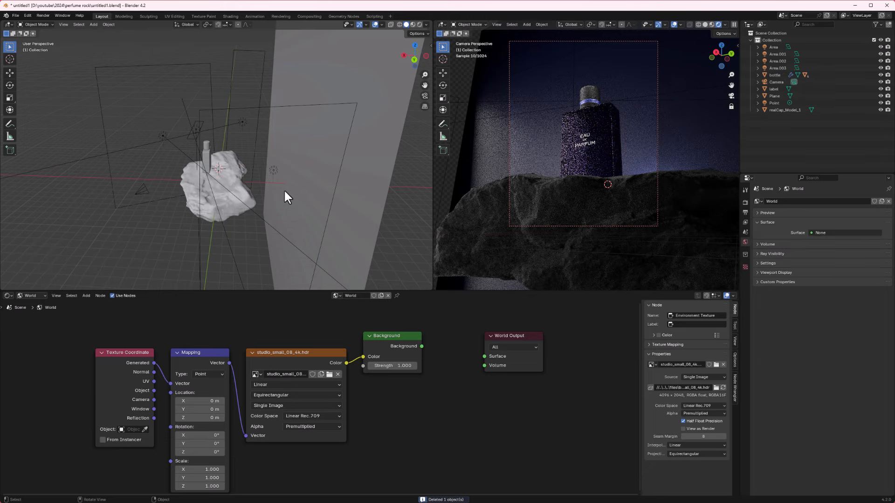
- Duplicate the stretched overhead area light and place the copy behind the bottle, on the backdrop side
{"action": "middle_click_drag", "start_coordinate": [169, 171], "coordinate": [240, 215]}
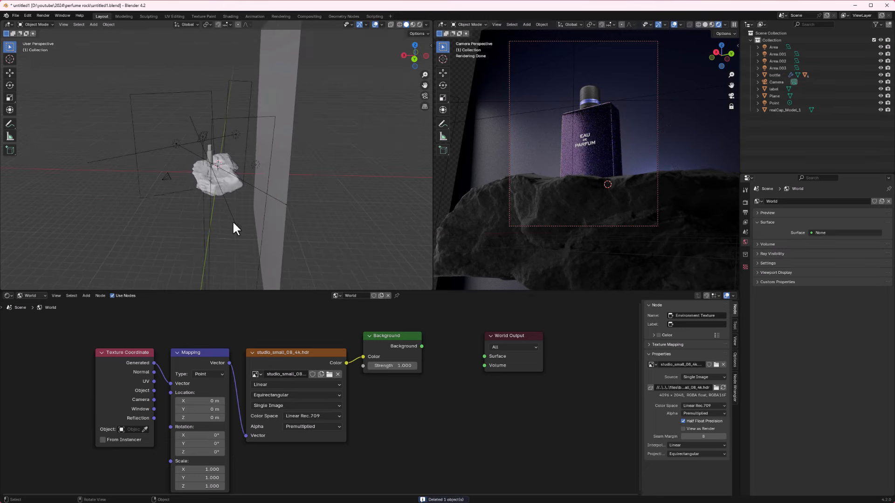
{"action": "scroll", "coordinate": [206, 152], "scroll_direction": "up", "scroll_amount": 4}
{"action": "left_click", "coordinate": [204, 130]}
{"action": "middle_click_drag", "start_coordinate": [205, 131], "coordinate": [233, 150]}
{"action": "key", "text": "shift+d"}
{"action": "left_click", "coordinate": [291, 164]}
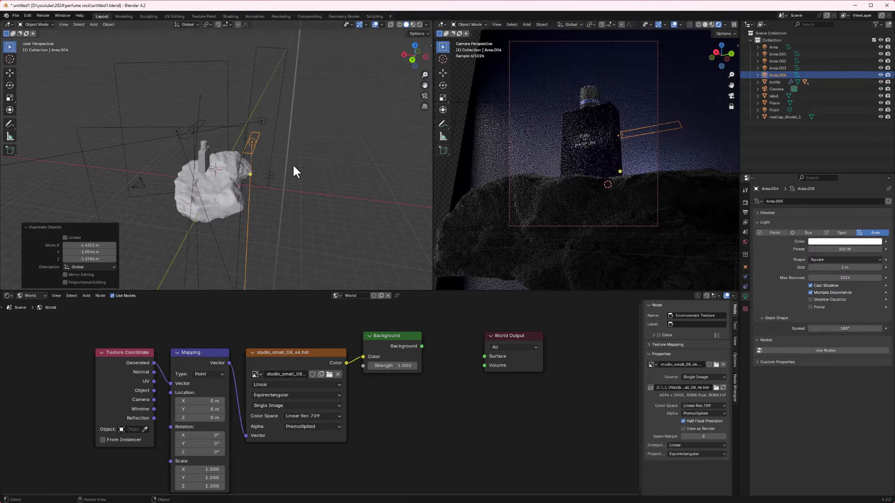
- Rotate the duplicated area light about -92.5° around the global X axis to stand upright, and move it about 12.42 m along Y
{"action": "mouse_move", "coordinate": [292, 163]}
{"action": "middle_mouse_down"}
{"action": "mouse_move", "coordinate": [238, 164]}
{"action": "mouse_move", "coordinate": [303, 171]}
{"action": "middle_mouse_up"}
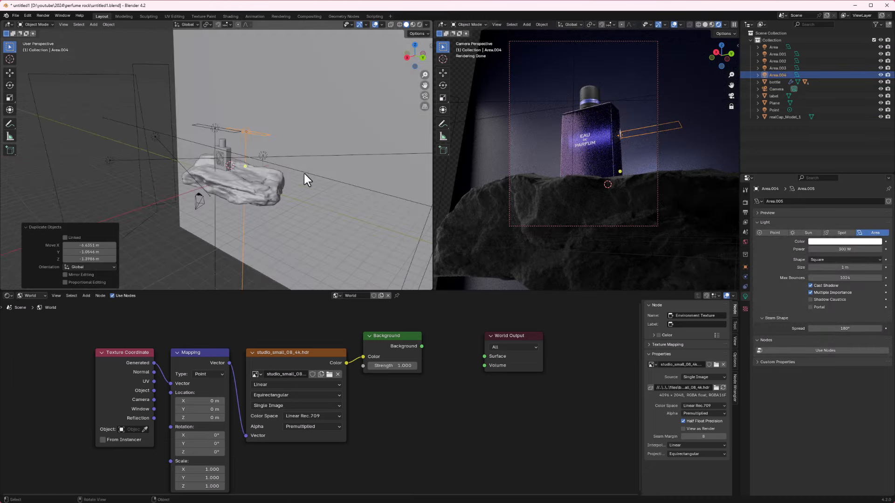
{"action": "key", "text": "r"}
{"action": "key", "text": "x"}
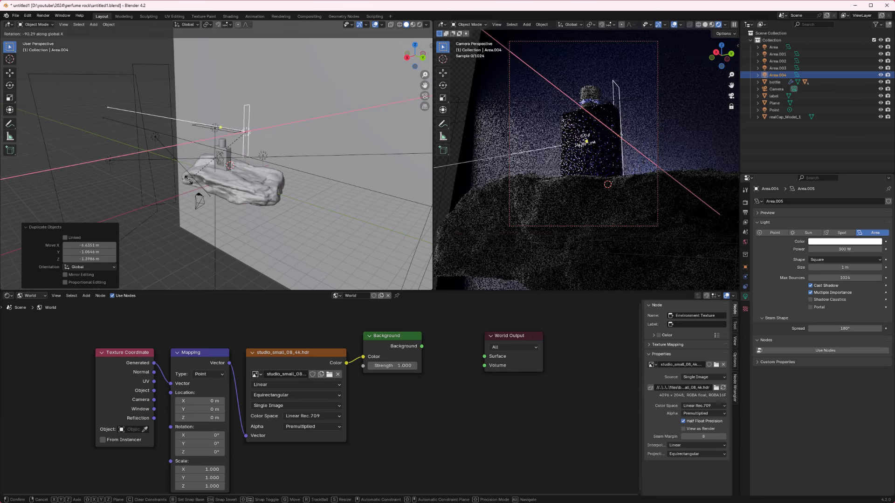
{"action": "left_click", "coordinate": [186, 178]}
{"action": "middle_click_drag", "start_coordinate": [187, 178], "coordinate": [313, 170]}
{"action": "key", "text": "g"}
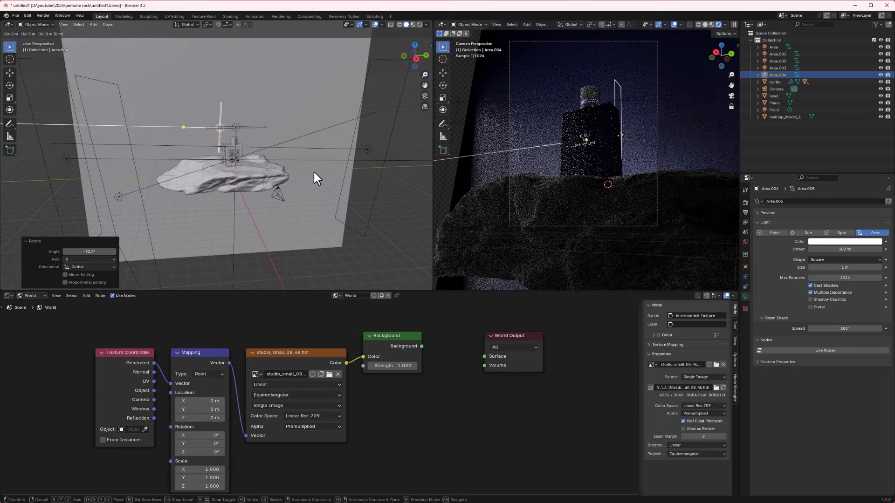
{"action": "key", "text": "y"}
{"action": "left_click", "coordinate": [402, 188]}
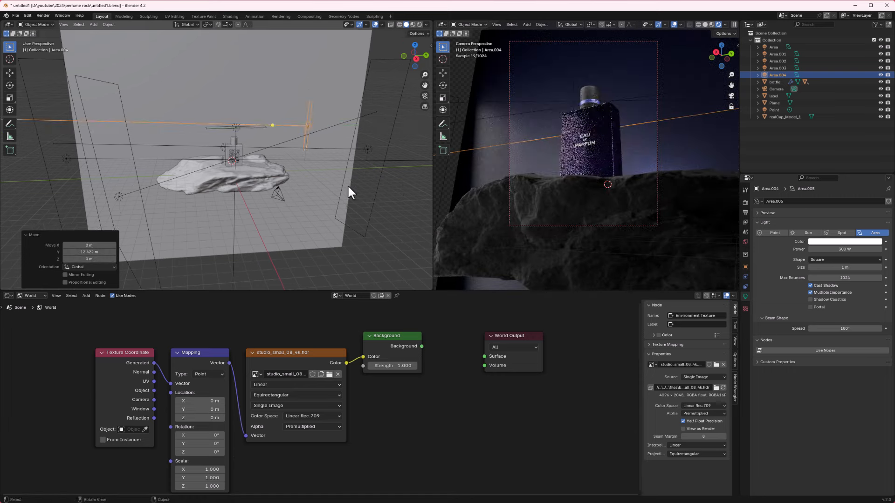
- Rotate the upright area light about 48.8° around Z, and move it back toward the bottle
{"action": "middle_click_drag", "start_coordinate": [348, 185], "coordinate": [292, 192]}
{"action": "key", "text": "r"}
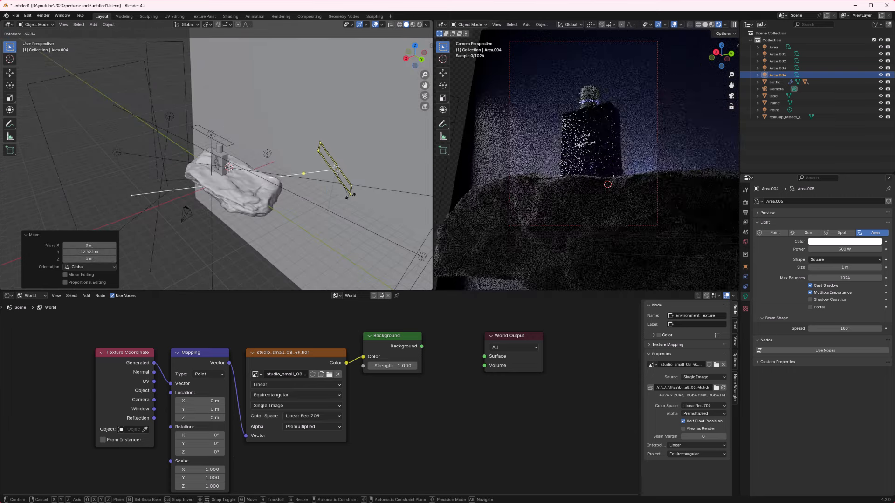
{"action": "key", "text": "z"}
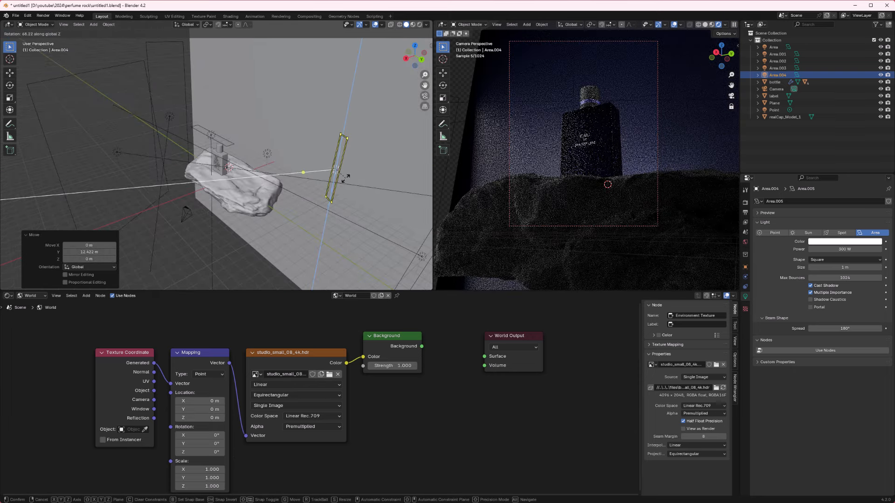
{"action": "left_click", "coordinate": [332, 182]}
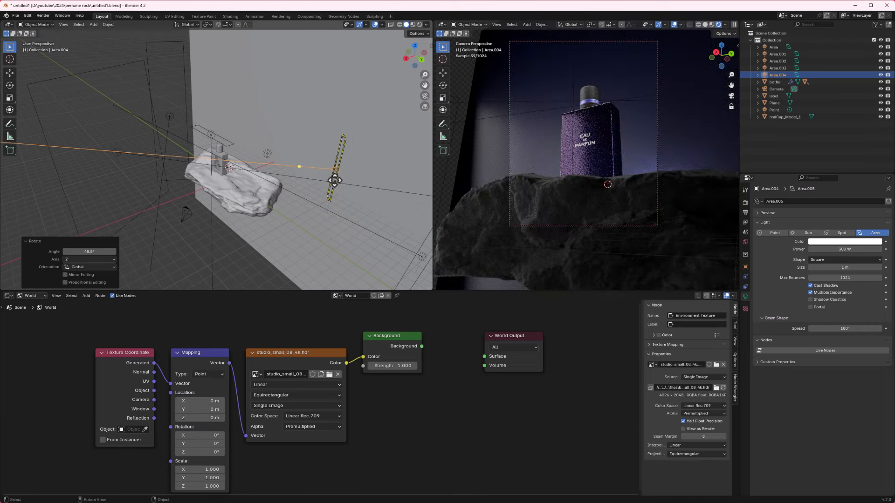
{"action": "key", "text": "g"}
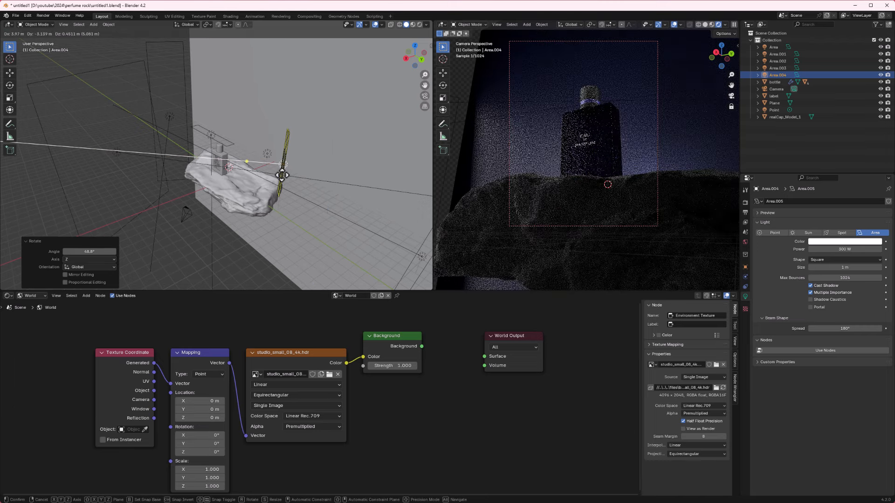
{"action": "left_click", "coordinate": [248, 172]}
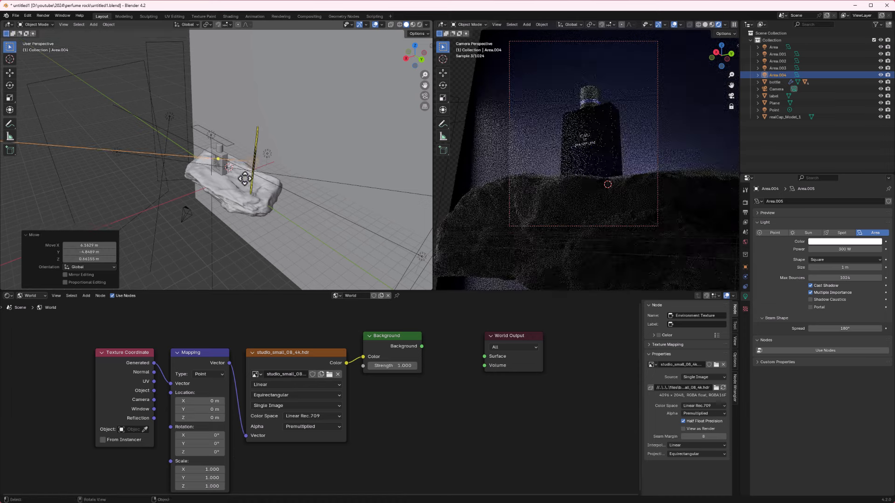
- Reposition the upright area light in several moves until it stands close beside the bottle's right edge in the camera view
{"action": "middle_click_drag", "start_coordinate": [248, 173], "coordinate": [200, 194]}
{"action": "key", "text": "g"}
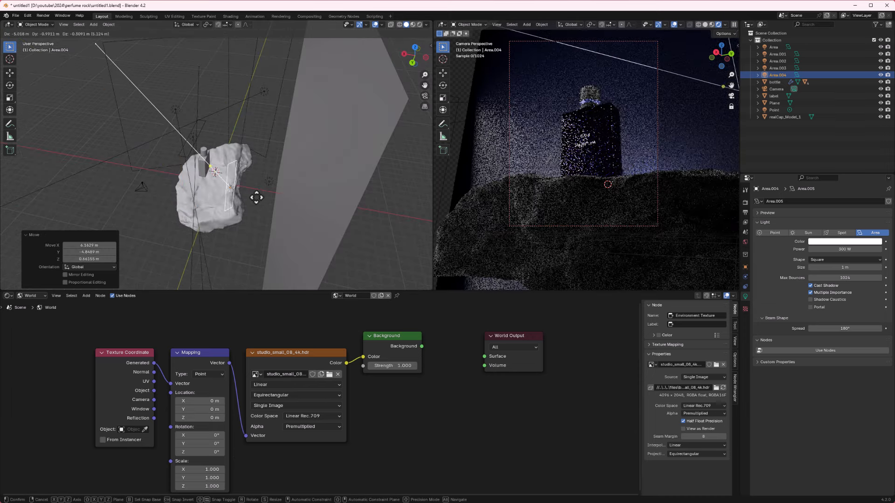
{"action": "left_click", "coordinate": [273, 226]}
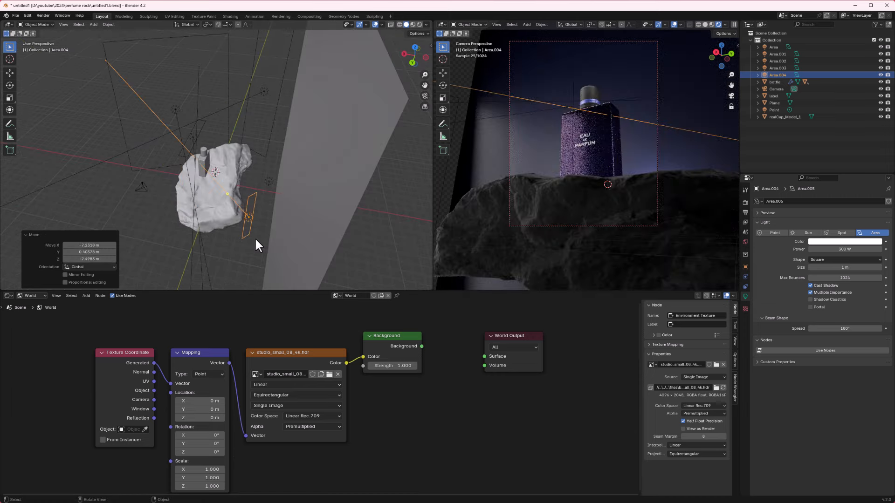
{"action": "middle_click_drag", "start_coordinate": [255, 237], "coordinate": [327, 208]}
{"action": "key", "text": "g"}
{"action": "left_click", "coordinate": [214, 205]}
{"action": "key", "text": "g"}
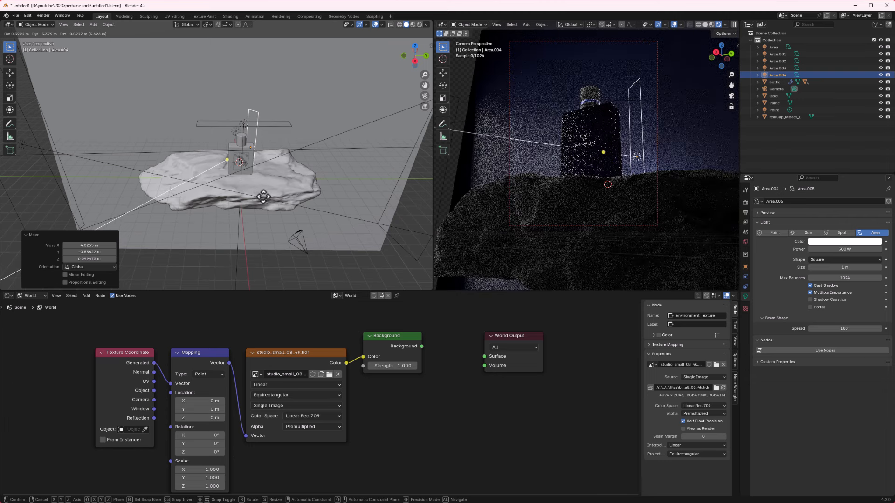
{"action": "left_click", "coordinate": [262, 198]}
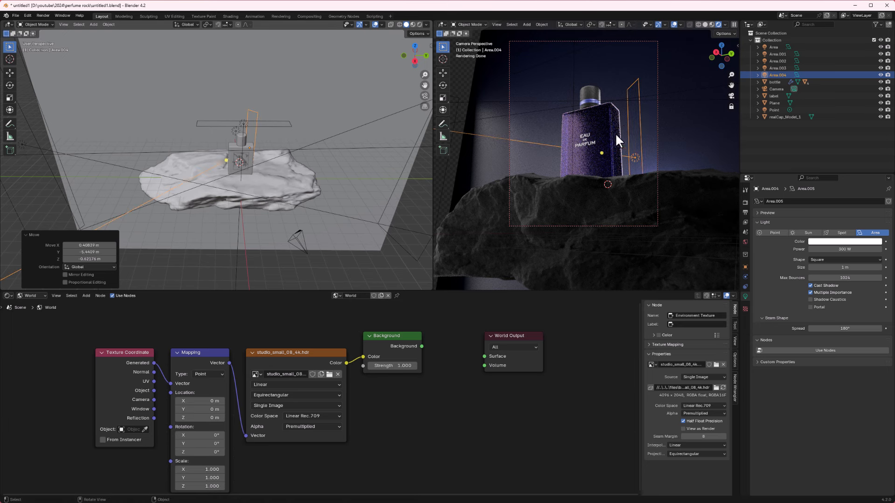
- Set the upright area light's power to 100 W, then lower it to 50 W, and deselect the light
{"action": "left_click", "coordinate": [841, 253]}
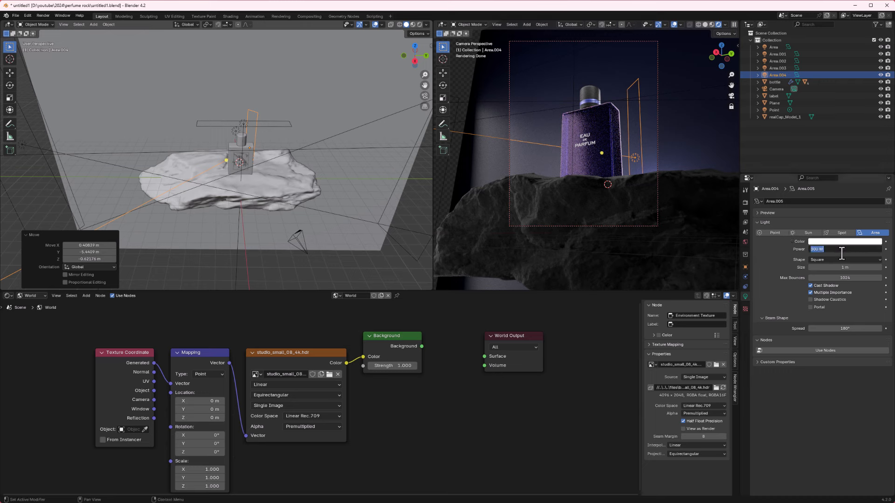
{"action": "type", "text": "100"}
{"action": "key", "text": "Return"}
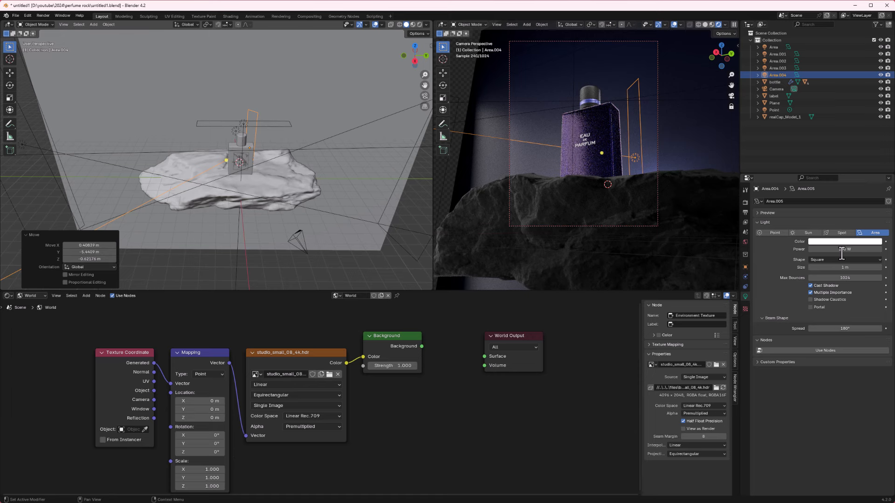
{"action": "left_click", "coordinate": [841, 253]}
{"action": "type", "text": "50"}
{"action": "key", "text": "Return"}
{"action": "middle_click_drag", "start_coordinate": [245, 209], "coordinate": [319, 218]}
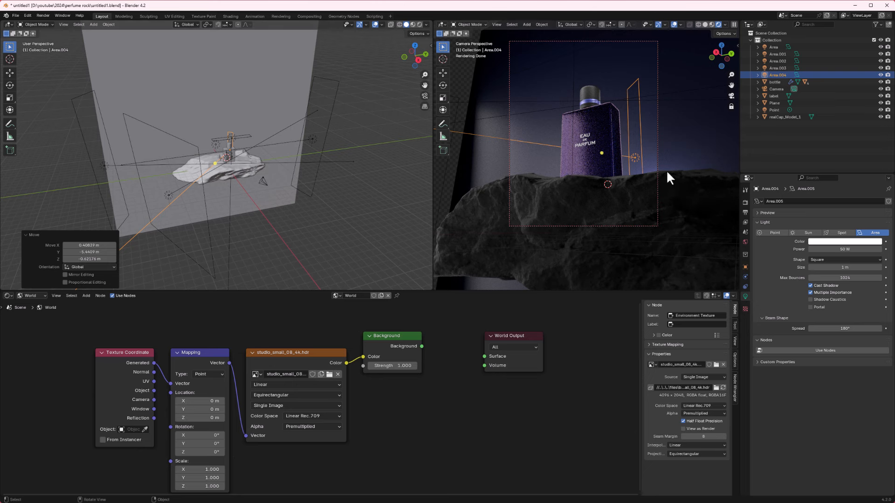
{"action": "left_click", "coordinate": [311, 240]}
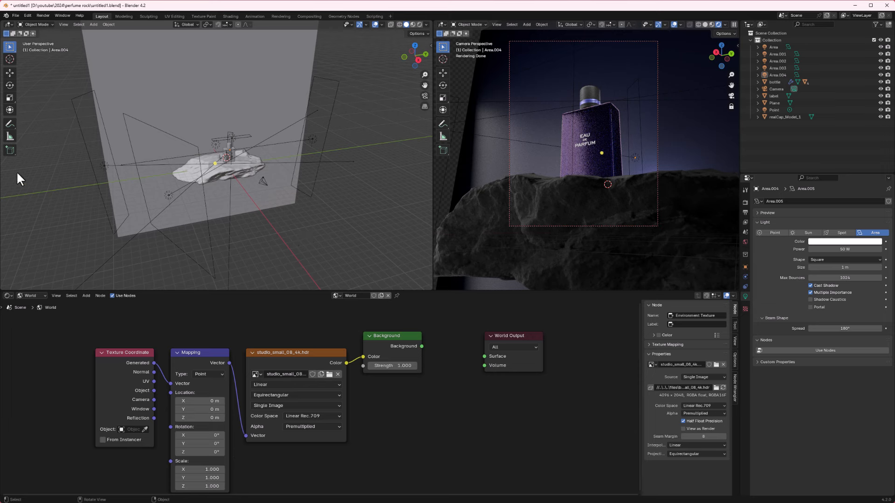
- Select the large area light on the bottle's left side and change its color to light pink
{"action": "mouse_move", "coordinate": [220, 199]}
{"action": "middle_mouse_down"}
{"action": "mouse_move", "coordinate": [148, 197]}
{"action": "mouse_move", "coordinate": [213, 189]}
{"action": "middle_mouse_up"}
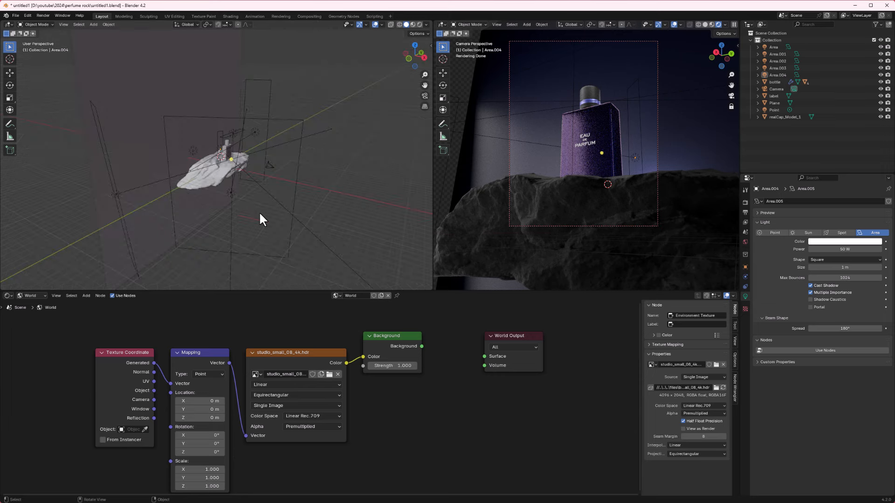
{"action": "left_click", "coordinate": [117, 195]}
{"action": "left_click", "coordinate": [842, 241]}
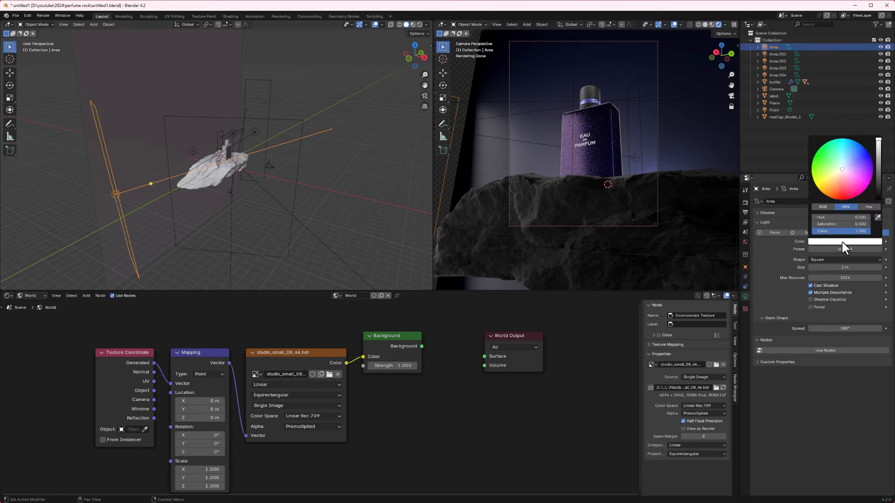
{"action": "left_click_drag", "start_coordinate": [843, 183], "coordinate": [847, 181]}
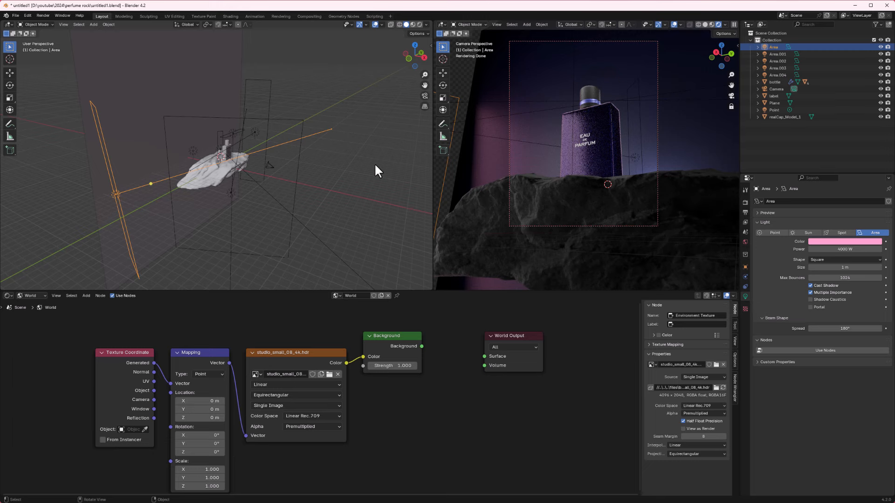
- Select the perfume bottle's body on the rock
{"action": "scroll", "coordinate": [268, 156], "scroll_direction": "up", "scroll_amount": 3}
{"action": "mouse_move", "coordinate": [268, 156]}
{"action": "middle_mouse_down"}
{"action": "mouse_move", "coordinate": [297, 142]}
{"action": "mouse_move", "coordinate": [258, 149]}
{"action": "middle_mouse_up"}
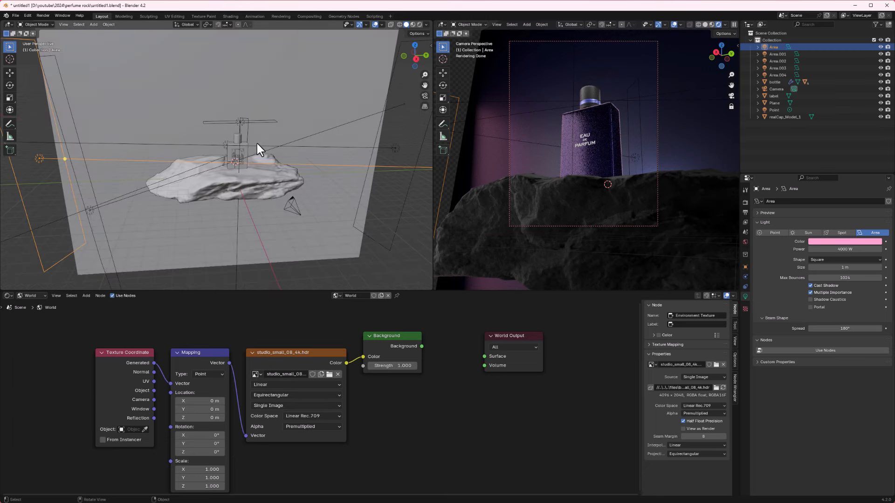
{"action": "scroll", "coordinate": [256, 144], "scroll_direction": "up", "scroll_amount": 4}
{"action": "left_click", "coordinate": [298, 137]}
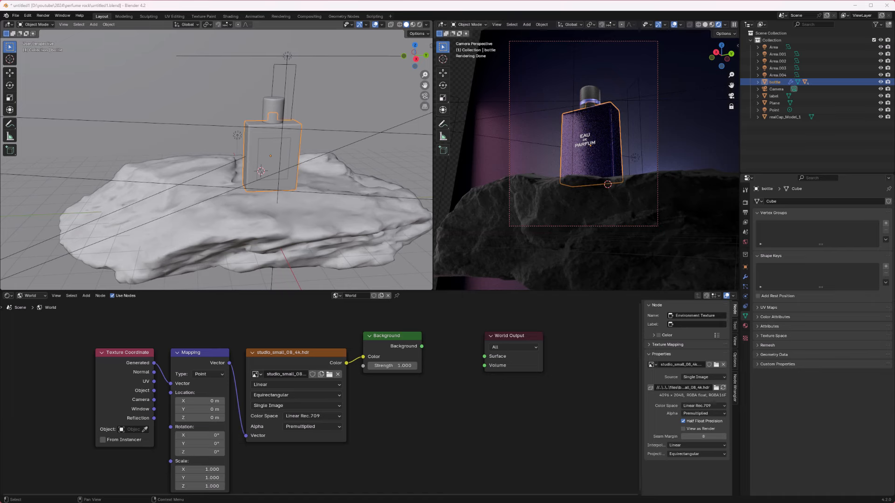
- Switch to the browser, download the Fingerprints 002 2K-PNG archive from ambientCG, and open the downloaded zip
{"action": "key", "text": "alt+Tab"}
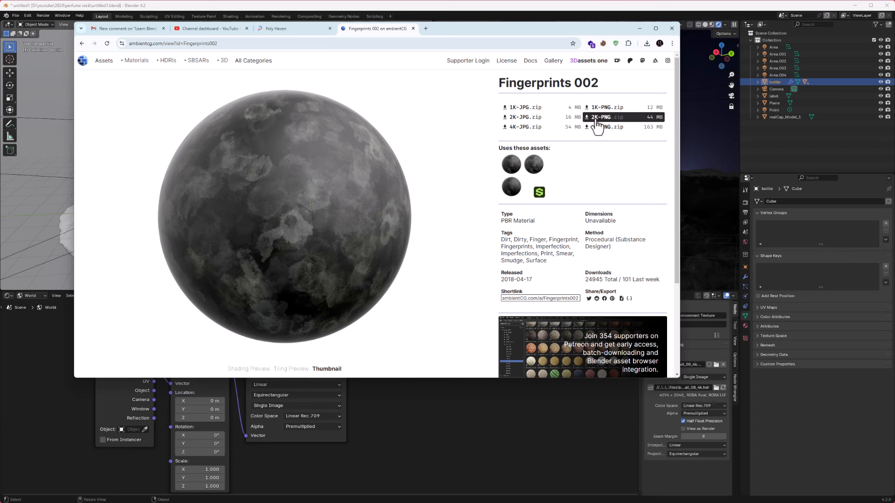
{"action": "mouse_move", "coordinate": [617, 125]}
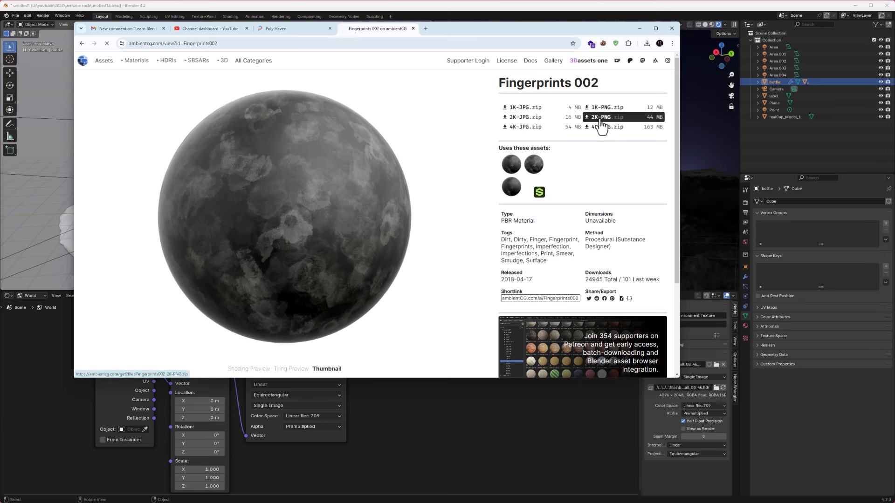
{"action": "left_click", "coordinate": [600, 127]}
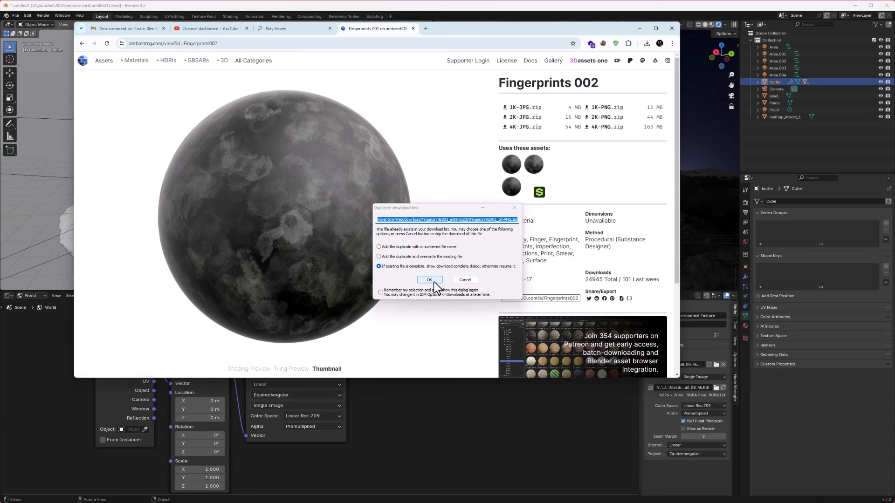
{"action": "left_click", "coordinate": [432, 285]}
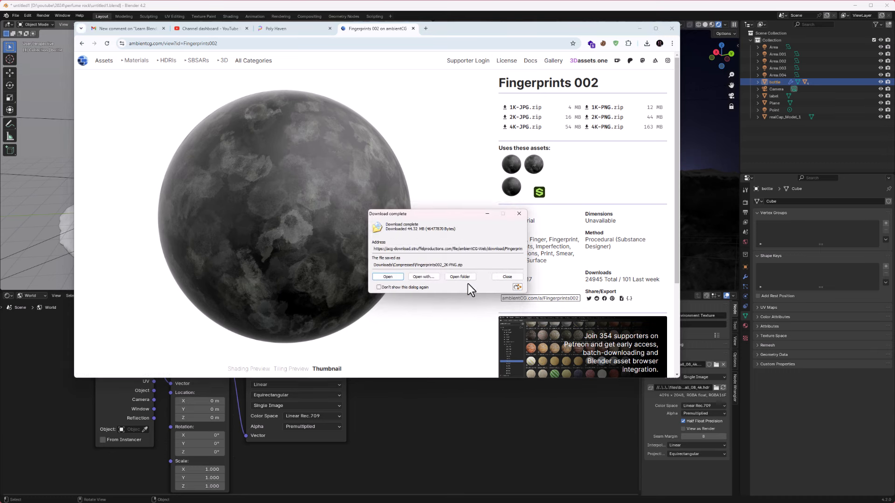
{"action": "left_click", "coordinate": [395, 276]}
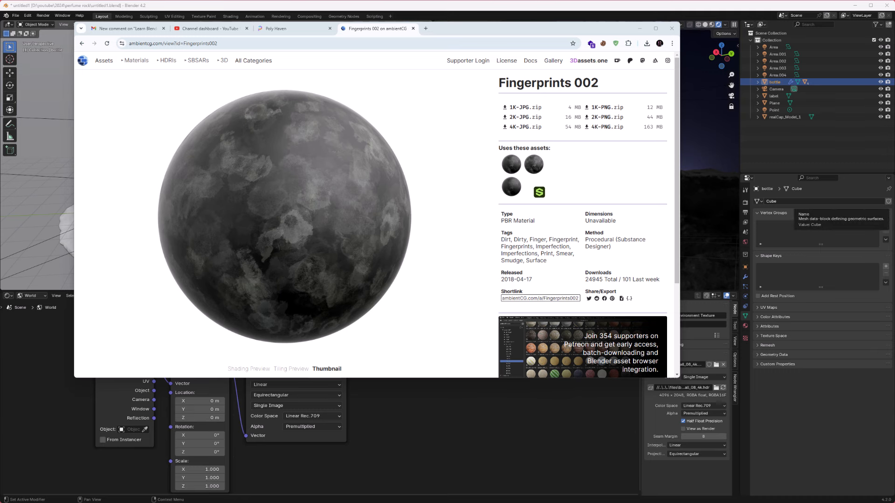
{"action": "left_click_drag", "start_coordinate": [652, 205], "coordinate": [458, 99]}
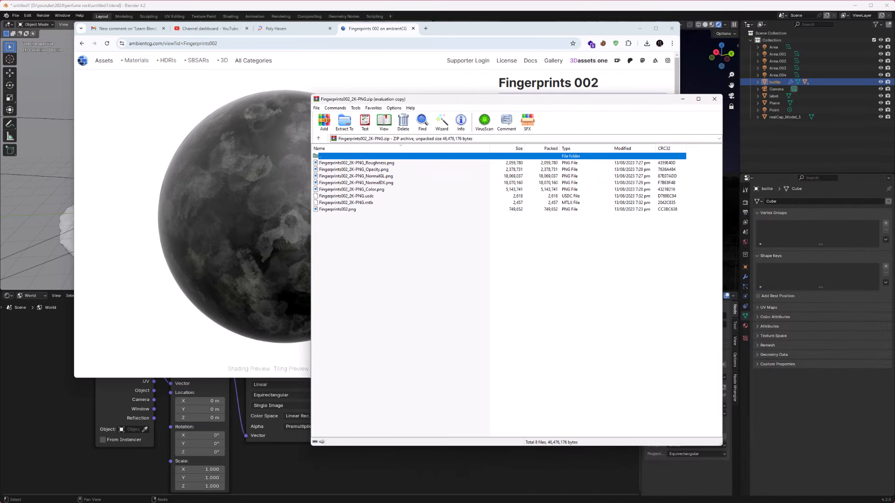
- Extract Fingerprints002_2K-PNG_Roughness.png from the archive into the perfume rock project folder, and minimize the browser
{"action": "left_click", "coordinate": [367, 163]}
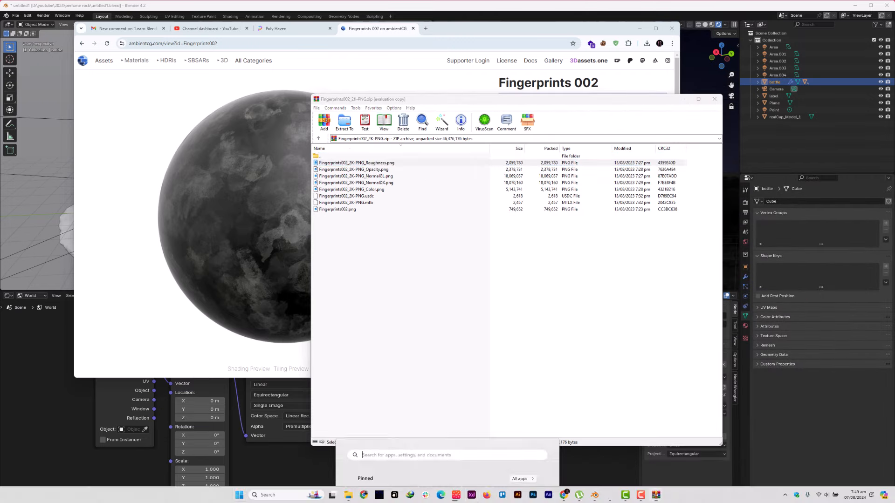
{"action": "key", "text": "super"}
{"action": "mouse_move", "coordinate": [348, 496]}
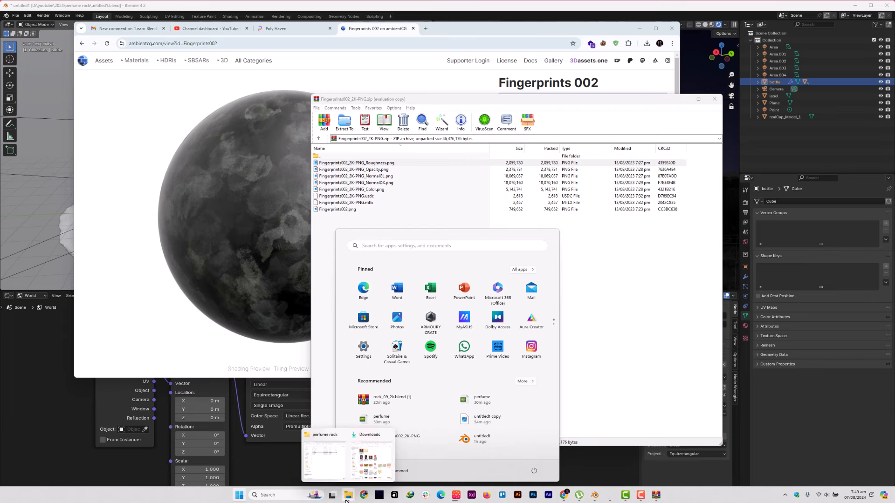
{"action": "left_click", "coordinate": [333, 462]}
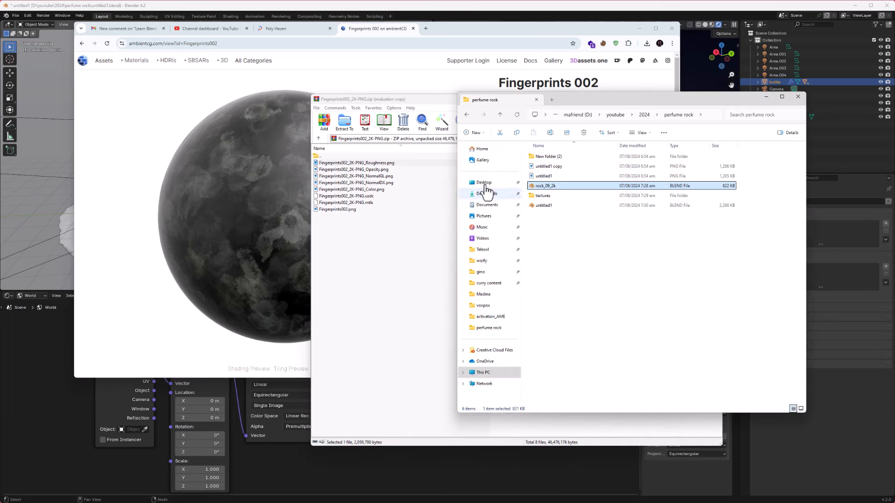
{"action": "left_click", "coordinate": [337, 167]}
{"action": "left_click_drag", "start_coordinate": [332, 164], "coordinate": [732, 290]}
{"action": "left_click", "coordinate": [380, 195]}
{"action": "left_click_drag", "start_coordinate": [342, 164], "coordinate": [735, 347]}
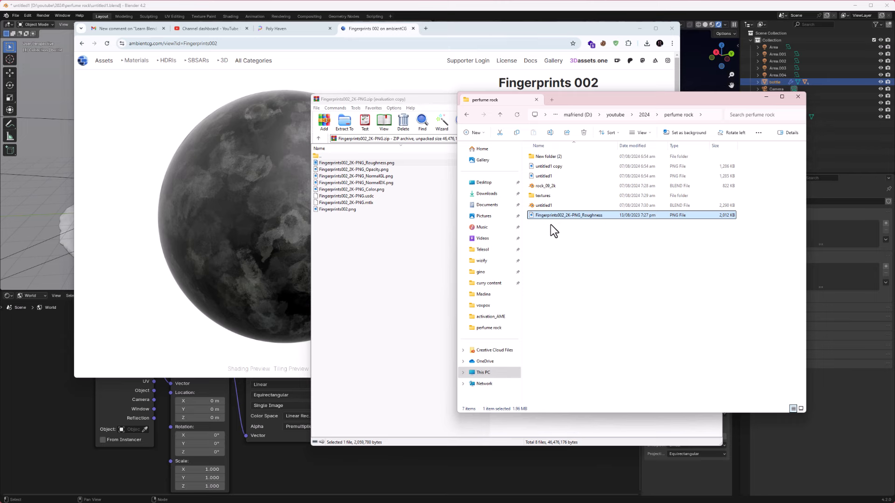
{"action": "left_click", "coordinate": [637, 29]}
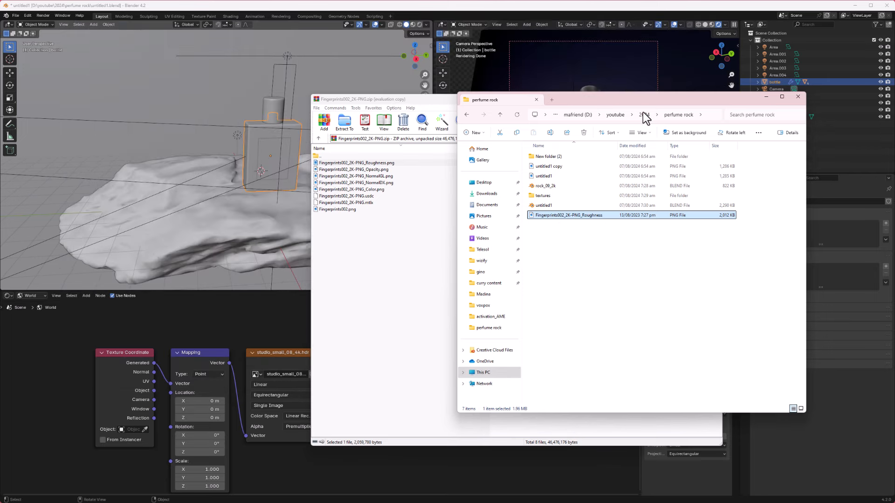
- Close the zip archive, select the perfume bottle, and switch the shader editor from World to Object to show the bottle's material
{"action": "left_click", "coordinate": [446, 117]}
{"action": "left_click", "coordinate": [715, 99]}
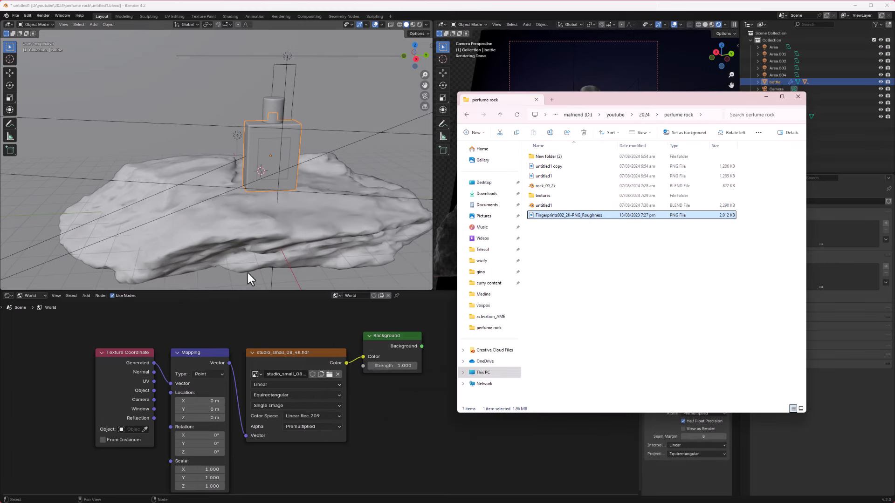
{"action": "left_click", "coordinate": [258, 131]}
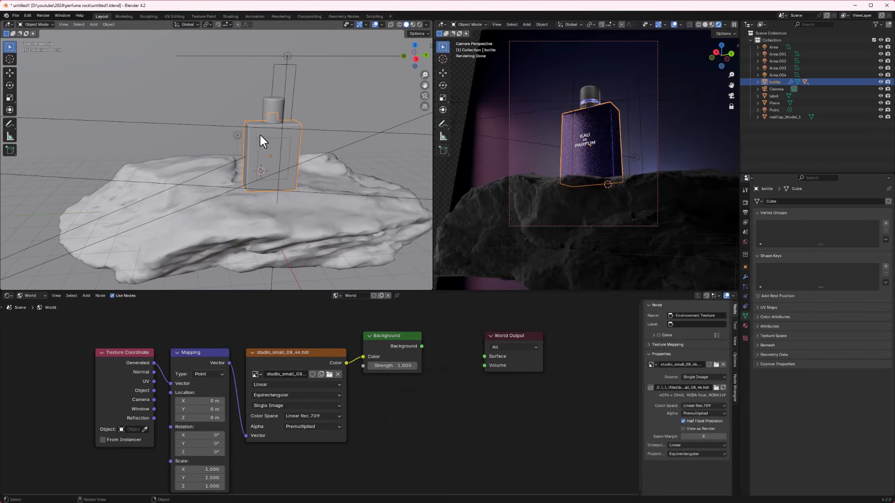
{"action": "left_click", "coordinate": [43, 295]}
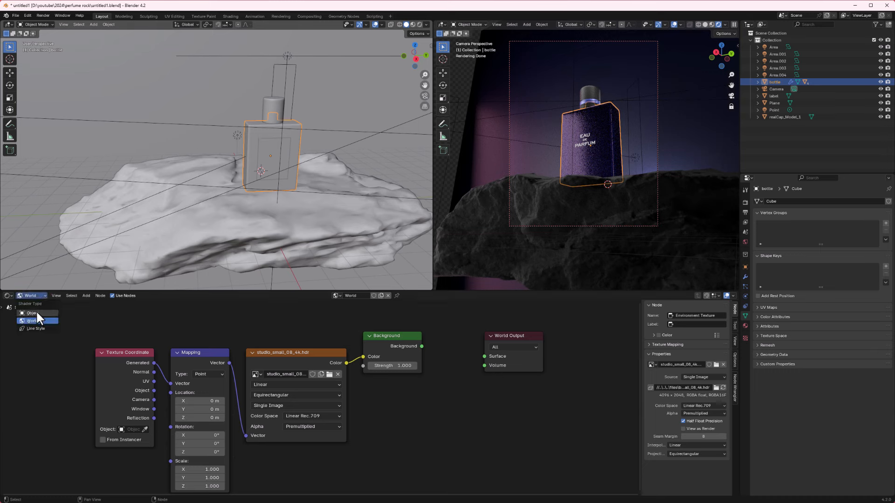
{"action": "left_click", "coordinate": [35, 310]}
{"action": "middle_click_drag", "start_coordinate": [445, 443], "coordinate": [386, 443]}
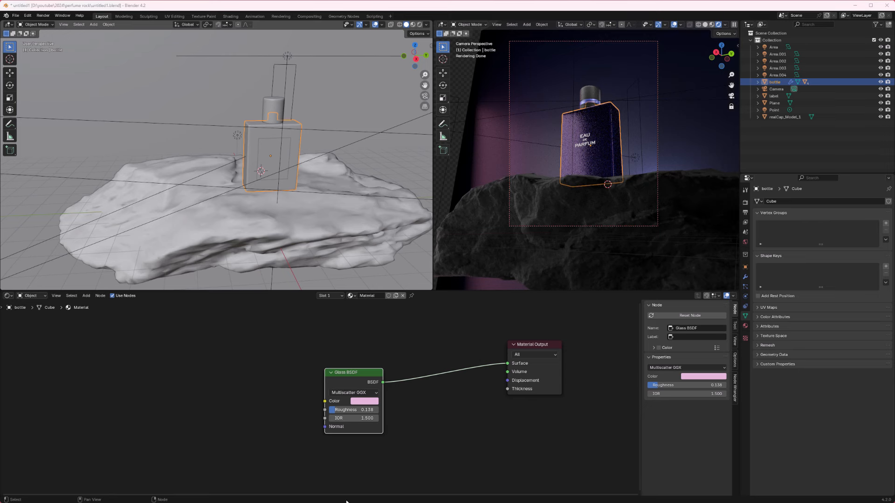
- Add Fingerprints002_2K-PNG_Roughness.png from the project folder to the bottle's material and connect its Color to the Glass BSDF's Roughness
{"action": "key", "text": "super"}
{"action": "mouse_move", "coordinate": [348, 495]}
{"action": "left_click", "coordinate": [326, 473]}
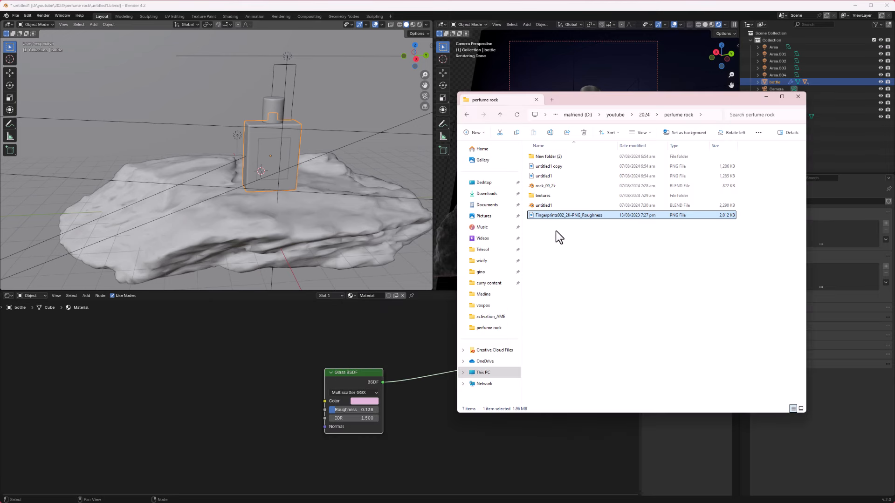
{"action": "left_click_drag", "start_coordinate": [558, 216], "coordinate": [219, 403]}
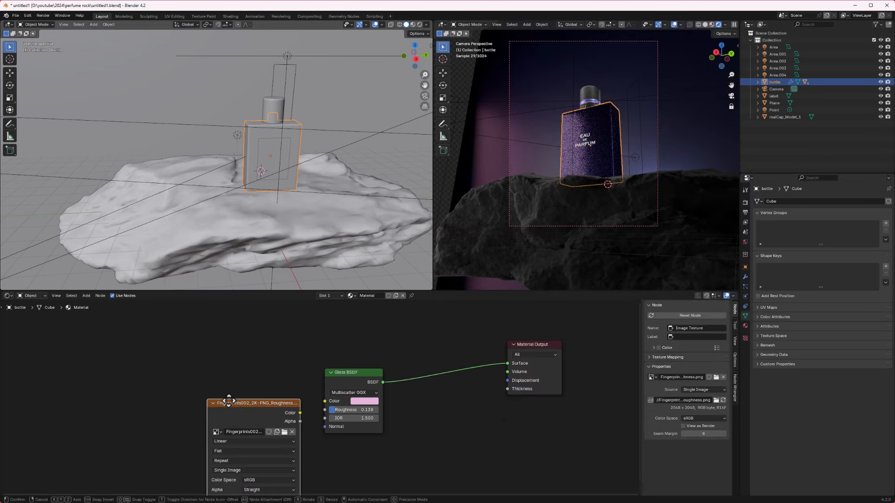
{"action": "left_click", "coordinate": [218, 362]}
{"action": "scroll", "coordinate": [282, 409], "scroll_direction": "up", "scroll_amount": 3}
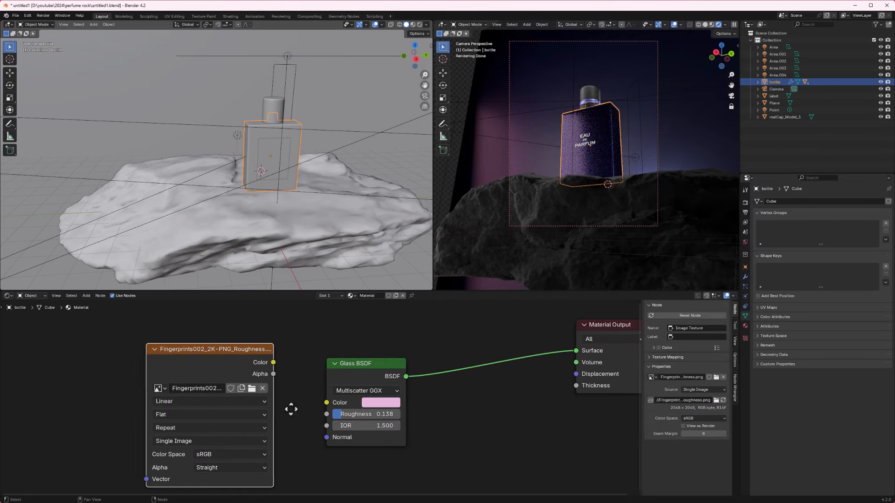
{"action": "left_click_drag", "start_coordinate": [374, 374], "coordinate": [395, 372]}
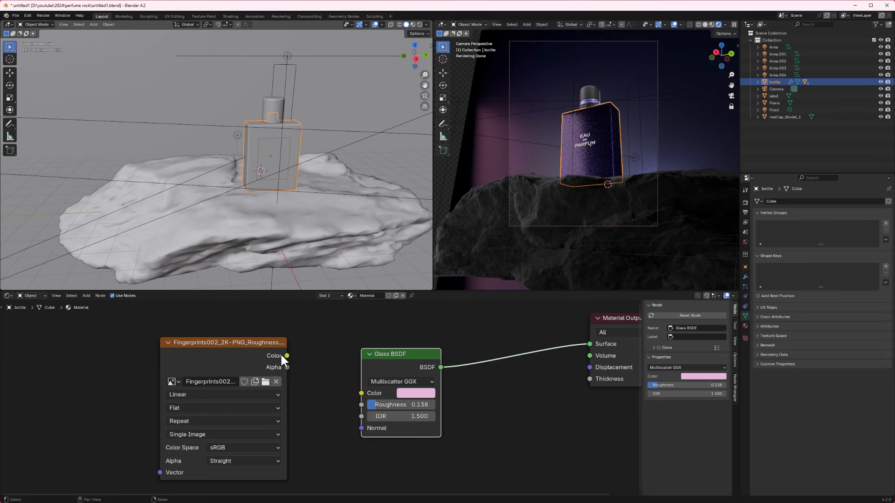
{"action": "left_click_drag", "start_coordinate": [286, 355], "coordinate": [361, 405]}
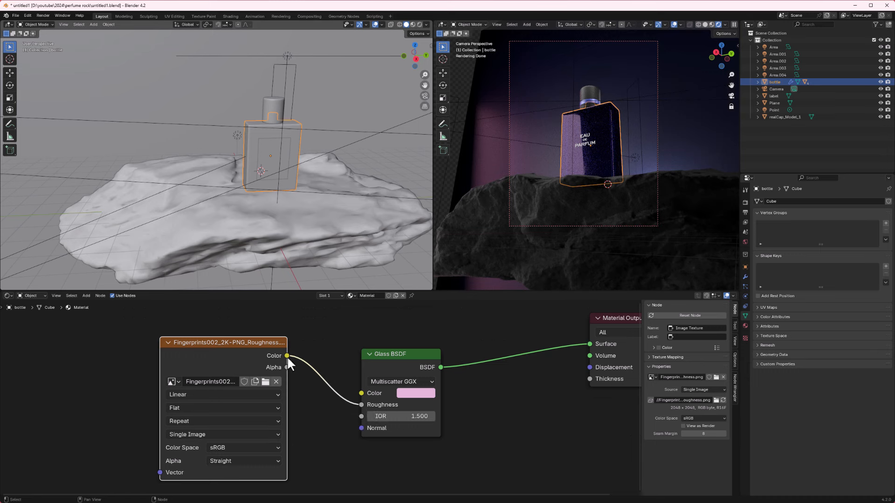
- Set the fingerprint texture's color space to Non-Color and add linked Mapping and Texture Coordinate nodes to it
{"action": "middle_click_drag", "start_coordinate": [340, 424], "coordinate": [370, 425]}
{"action": "left_click", "coordinate": [285, 437]}
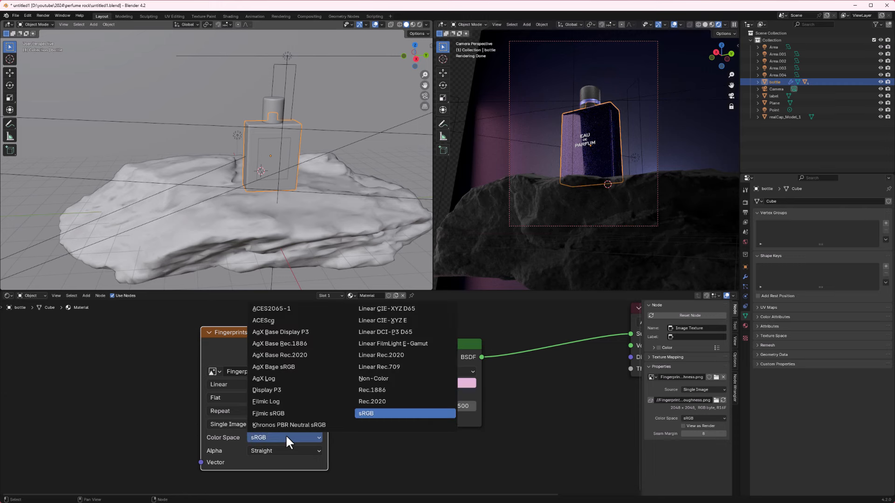
{"action": "left_click", "coordinate": [379, 378]}
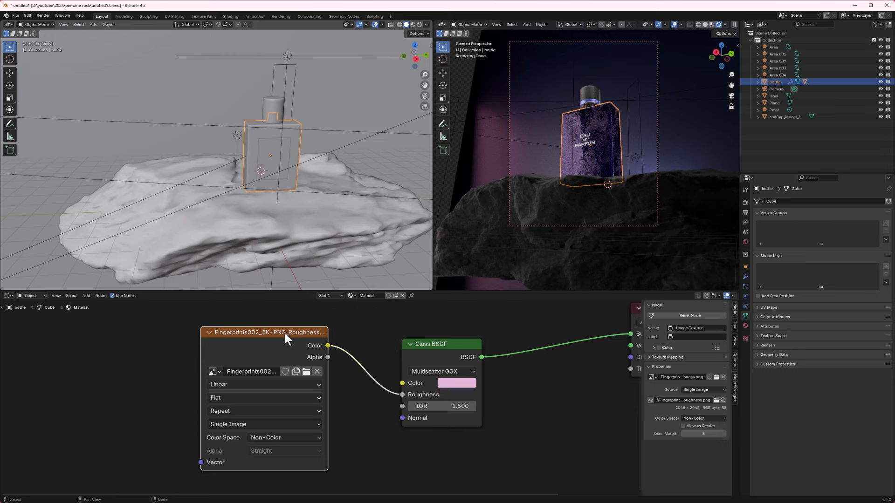
{"action": "key", "text": "ctrl+t"}
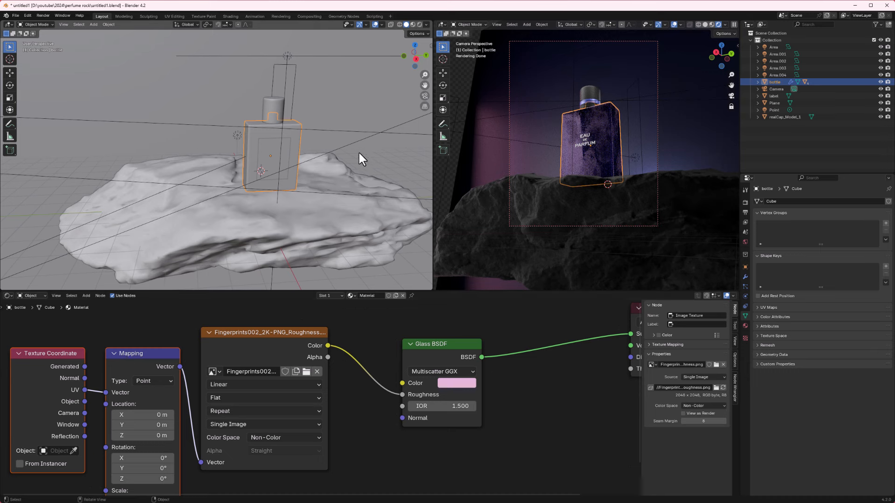
- Switch the perspective viewport to Material Preview shading and examine the fingerprint texture on the bottle's front
{"action": "scroll", "coordinate": [271, 110], "scroll_direction": "up", "scroll_amount": 6}
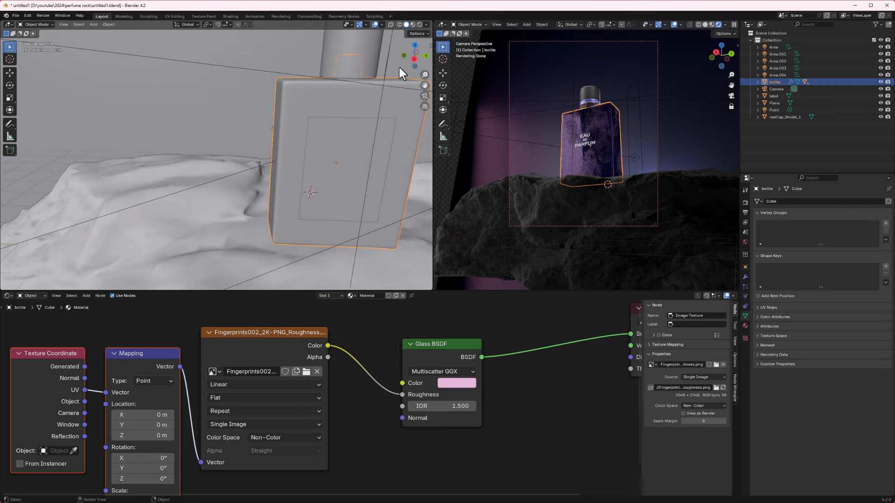
{"action": "left_click", "coordinate": [414, 24]}
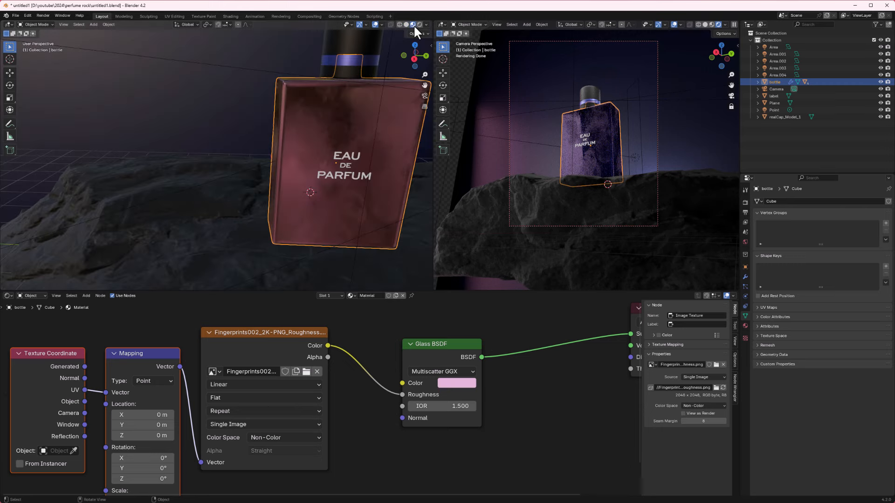
{"action": "middle_click_drag", "start_coordinate": [365, 159], "coordinate": [280, 135]}
{"action": "middle_click_drag", "start_coordinate": [231, 96], "coordinate": [214, 66]}
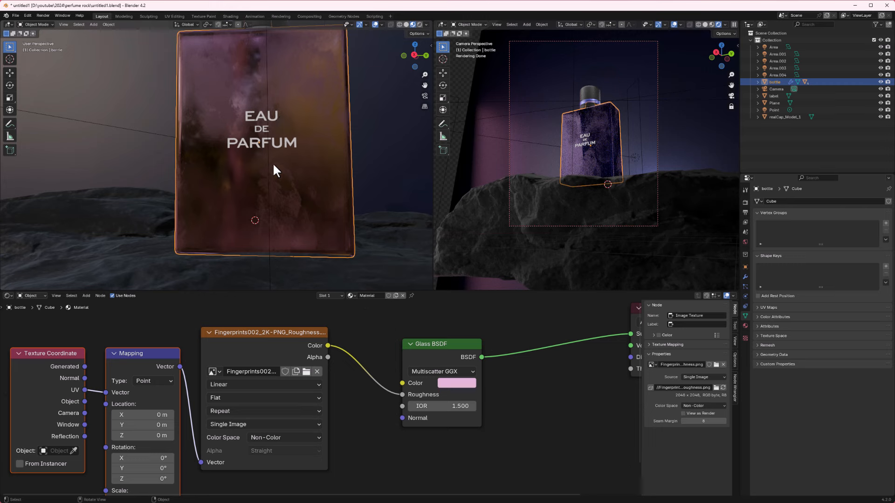
{"action": "scroll", "coordinate": [288, 177], "scroll_direction": "down", "scroll_amount": 3}
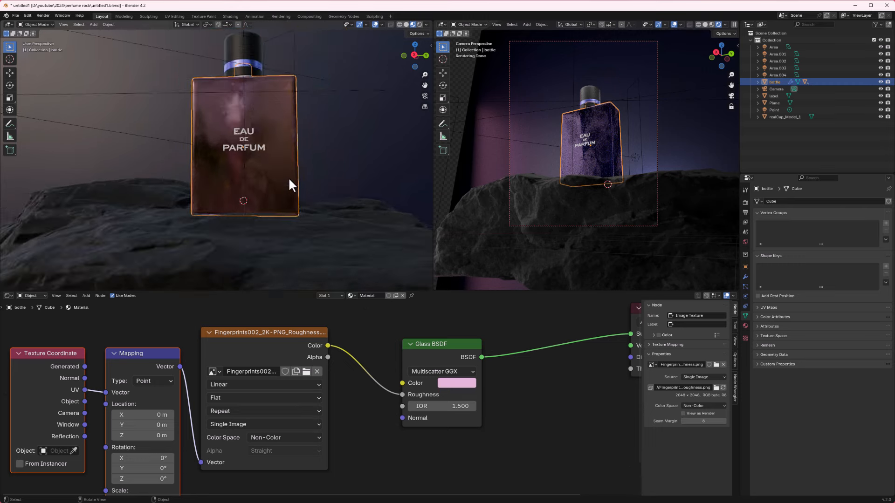
{"action": "middle_click_drag", "start_coordinate": [288, 177], "coordinate": [310, 170]}
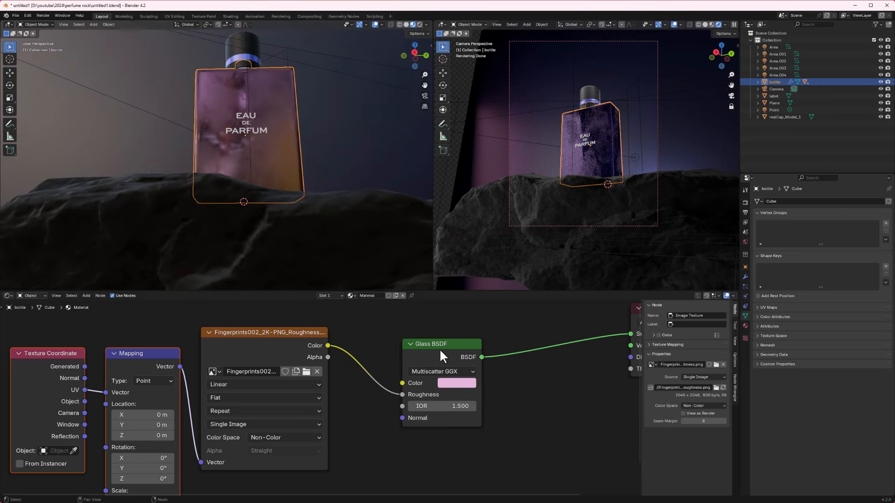
- Insert a Color Ramp node between the fingerprint texture and the Glass BSDF's Roughness
{"action": "left_click_drag", "start_coordinate": [439, 348], "coordinate": [521, 355]}
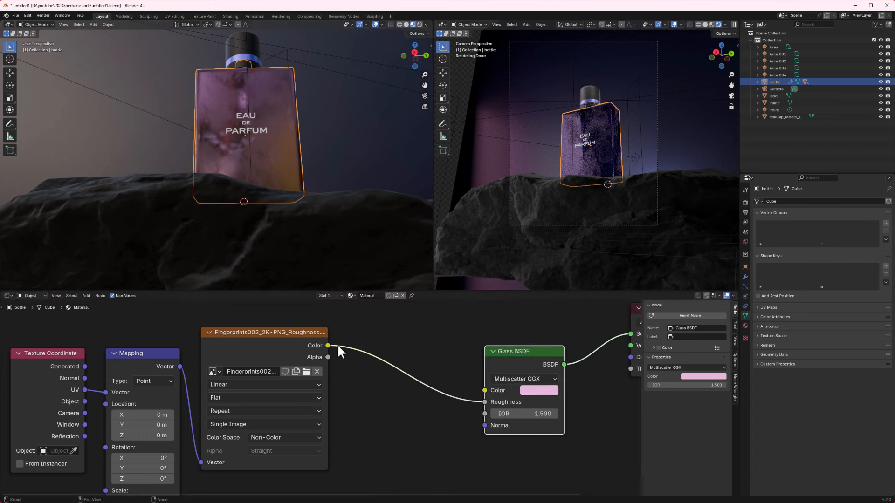
{"action": "key", "text": "shift+a"}
{"action": "left_click", "coordinate": [387, 390]}
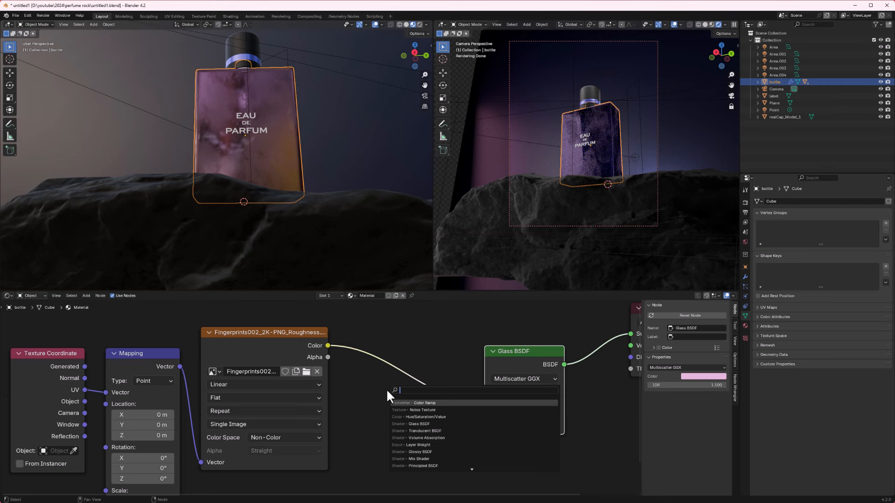
{"action": "key", "text": "Return"}
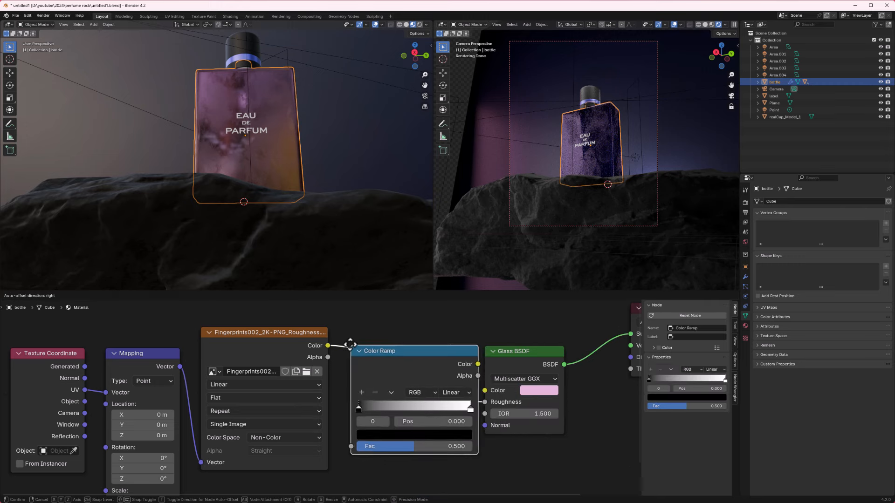
{"action": "left_click", "coordinate": [348, 335]}
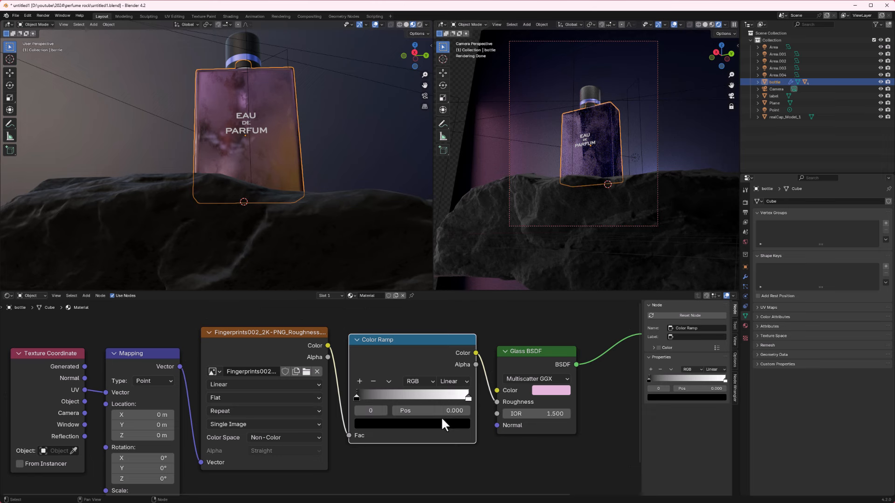
- Darken the Color Ramp's white stop to light grey and lighten its black stop to a very dark grey
{"action": "left_click", "coordinate": [467, 395]}
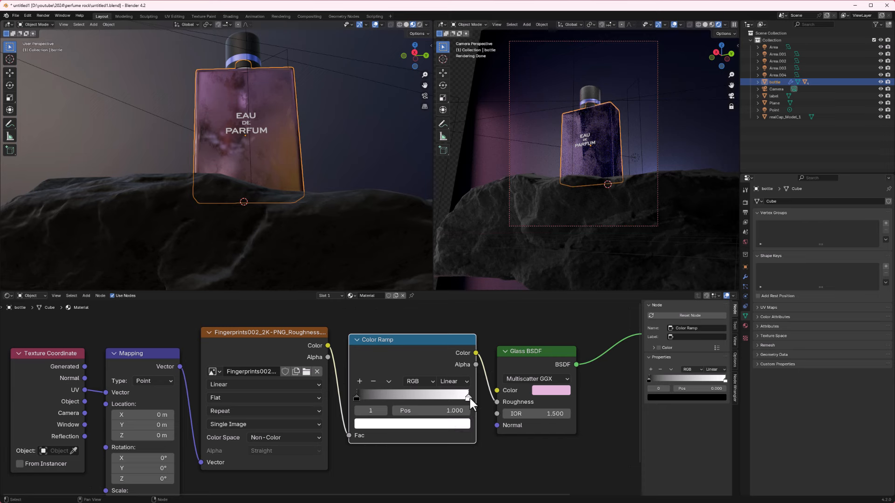
{"action": "left_click", "coordinate": [456, 424]}
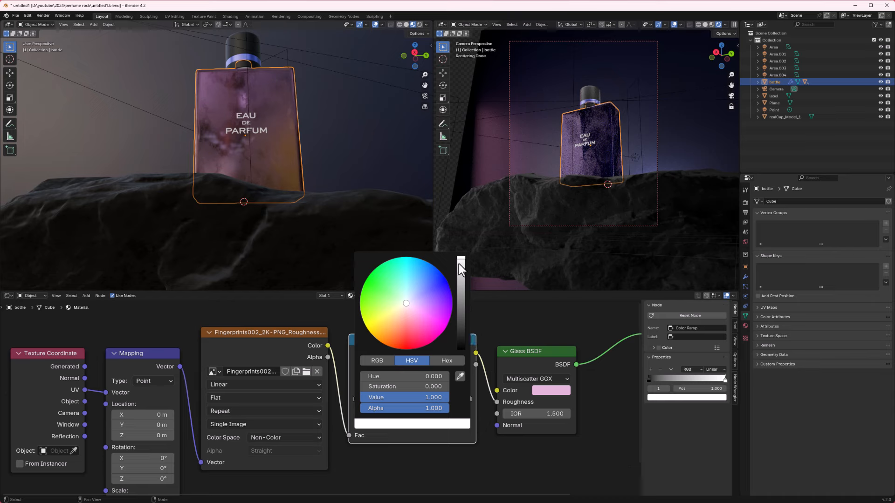
{"action": "left_click_drag", "start_coordinate": [460, 259], "coordinate": [460, 289]}
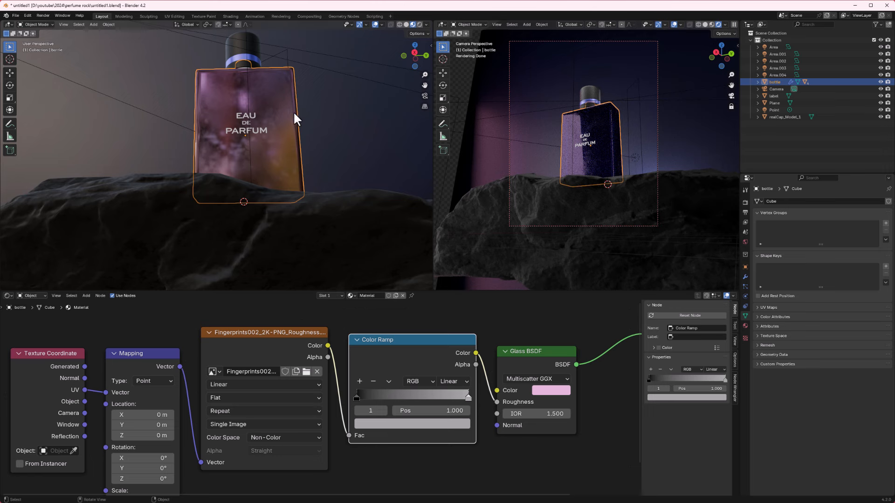
{"action": "left_click", "coordinate": [356, 398]}
{"action": "left_click", "coordinate": [376, 423]}
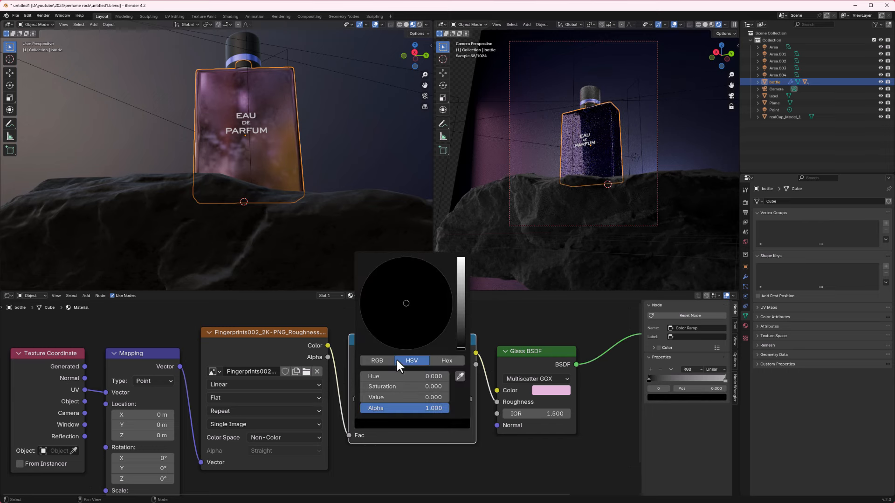
{"action": "left_click_drag", "start_coordinate": [460, 348], "coordinate": [460, 338]}
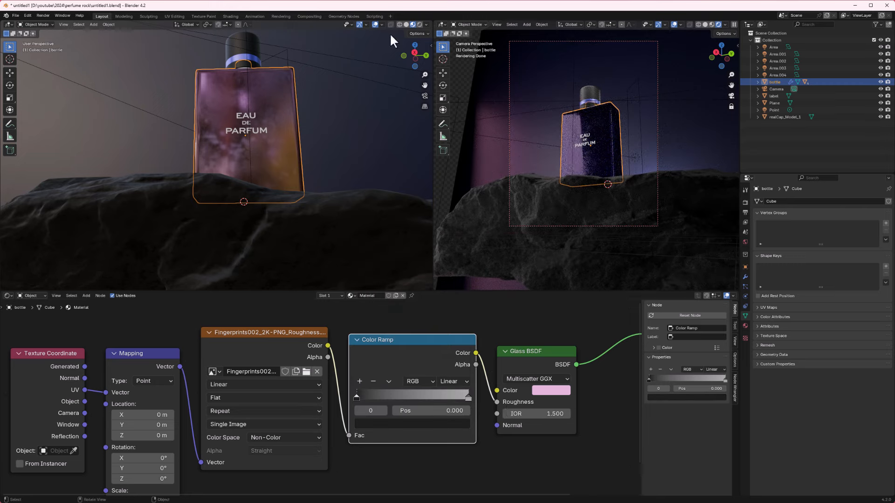
- Examine the smudges on the bottle's front face up close from several angles
{"action": "scroll", "coordinate": [259, 125], "scroll_direction": "up", "scroll_amount": 3}
{"action": "mouse_move", "coordinate": [259, 125]}
{"action": "middle_mouse_down"}
{"action": "mouse_move", "coordinate": [261, 141]}
{"action": "mouse_move", "coordinate": [260, 131]}
{"action": "mouse_move", "coordinate": [251, 137]}
{"action": "mouse_move", "coordinate": [258, 131]}
{"action": "middle_mouse_up"}
{"action": "middle_click_drag", "start_coordinate": [269, 90], "coordinate": [258, 71]}
{"action": "middle_click_drag", "start_coordinate": [250, 125], "coordinate": [190, 106]}
{"action": "left_click_drag", "start_coordinate": [190, 106], "coordinate": [192, 105]}
{"action": "scroll", "coordinate": [192, 106], "scroll_direction": "up", "scroll_amount": 1}
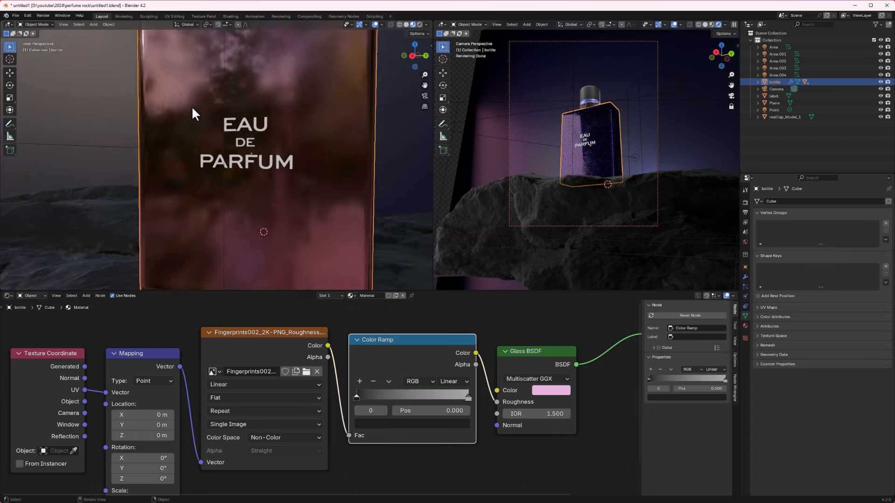
{"action": "middle_click_drag", "start_coordinate": [191, 105], "coordinate": [210, 99]}
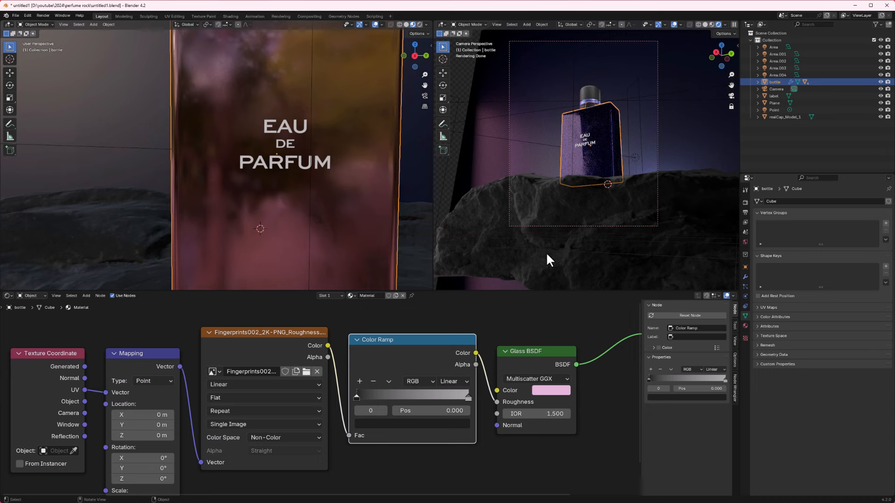
- Disconnect and reconnect the Color Ramp and the Glass BSDF's Roughness twice to compare the bottle with and without fingerprints
{"action": "left_click_drag", "start_coordinate": [497, 402], "coordinate": [483, 416]}
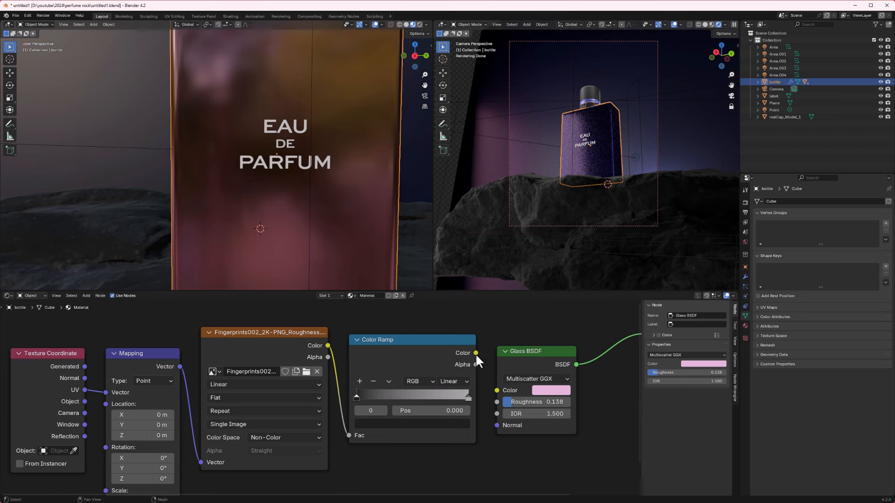
{"action": "left_click_drag", "start_coordinate": [475, 353], "coordinate": [491, 406]}
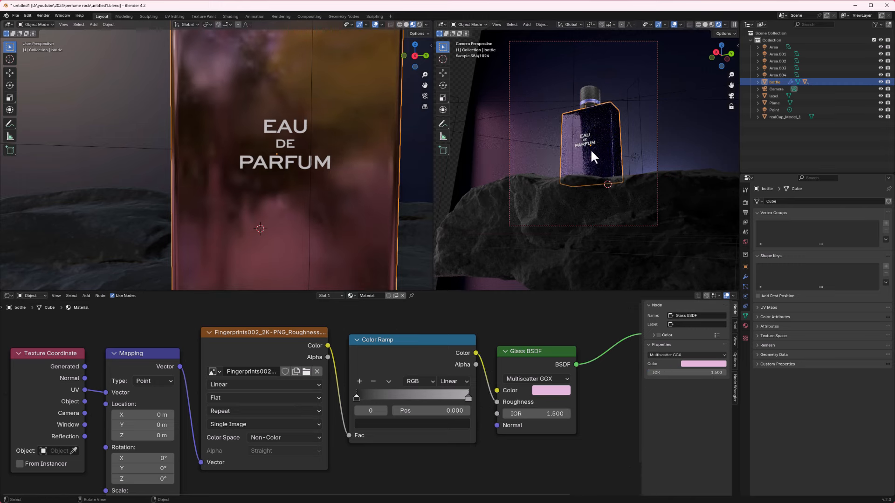
{"action": "left_click_drag", "start_coordinate": [495, 399], "coordinate": [480, 408]}
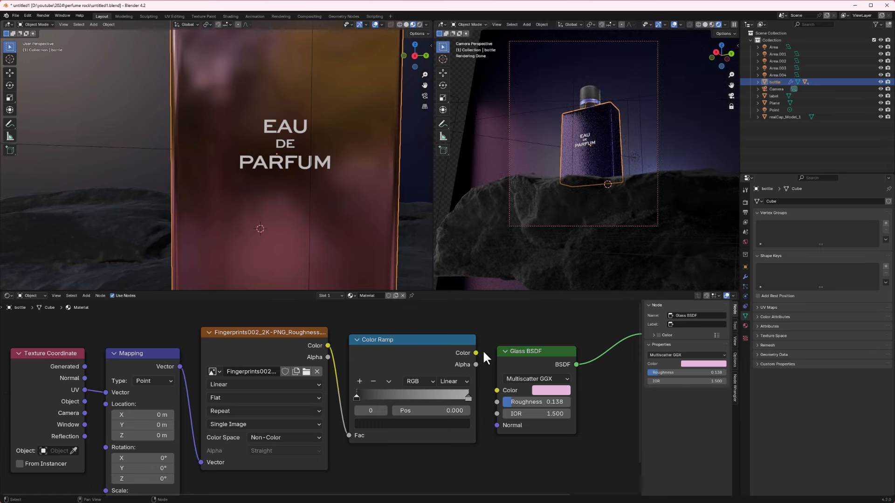
{"action": "left_click_drag", "start_coordinate": [475, 353], "coordinate": [497, 401]}
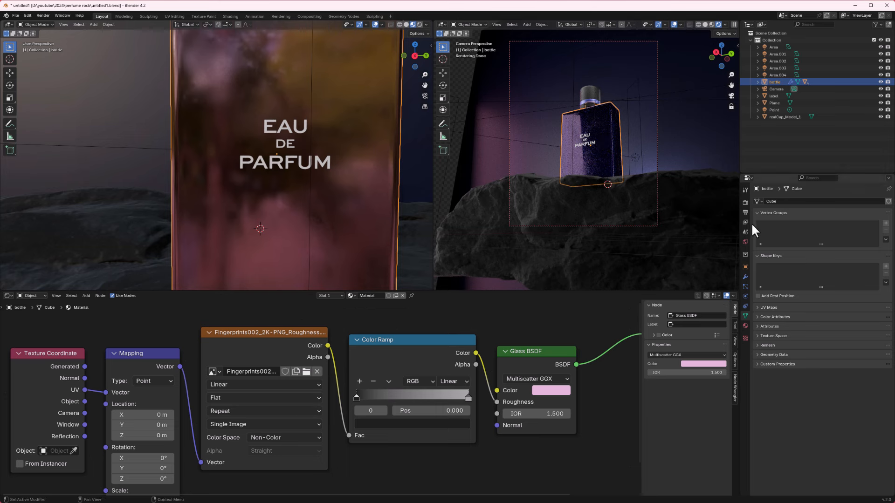
- Set the Color Management look to Medium High Contrast and switch the bottle close-up viewport to Solid shading
{"action": "left_click", "coordinate": [746, 202]}
{"action": "scroll", "coordinate": [871, 406], "scroll_direction": "down", "scroll_amount": 2}
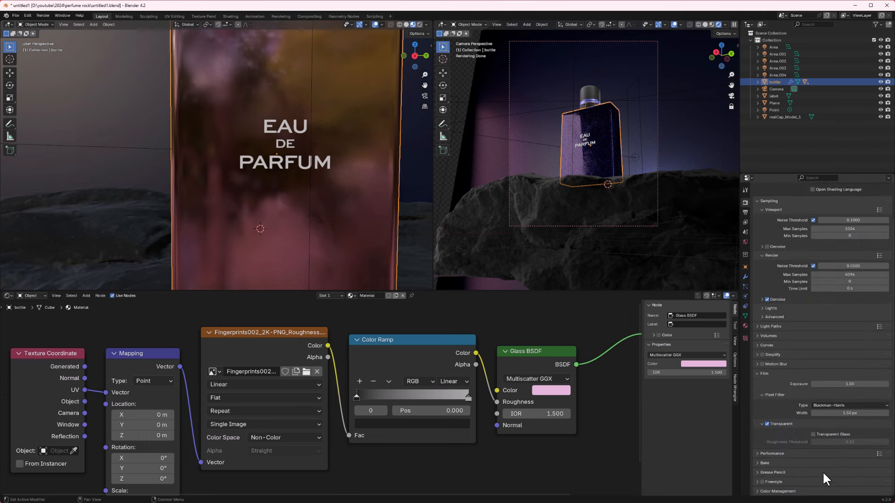
{"action": "left_click", "coordinate": [764, 492]}
{"action": "scroll", "coordinate": [764, 480], "scroll_direction": "down", "scroll_amount": 4}
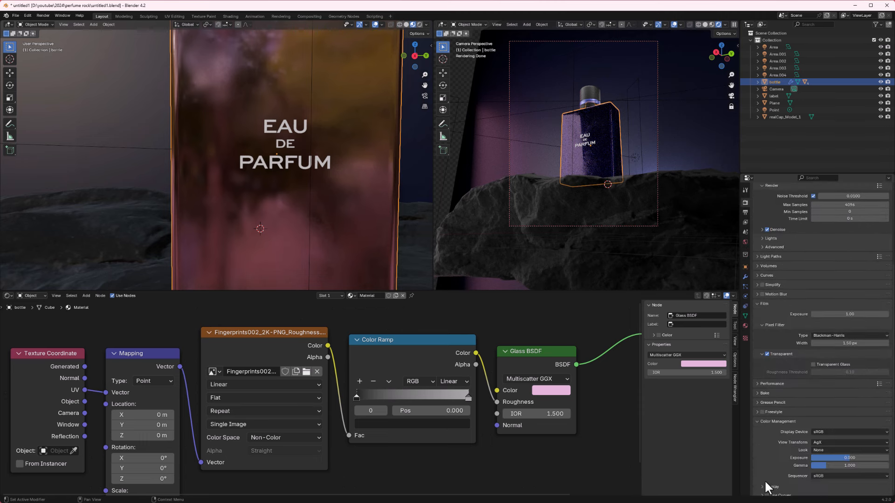
{"action": "left_click", "coordinate": [822, 446]}
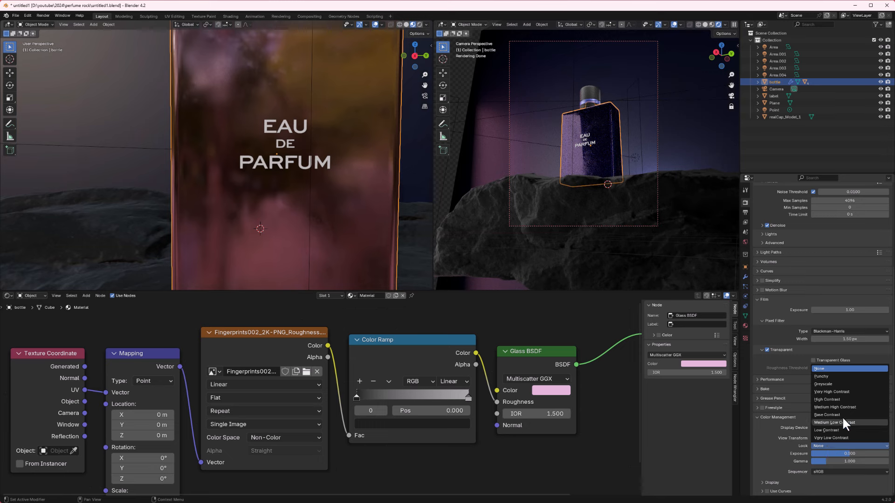
{"action": "left_click", "coordinate": [830, 407]}
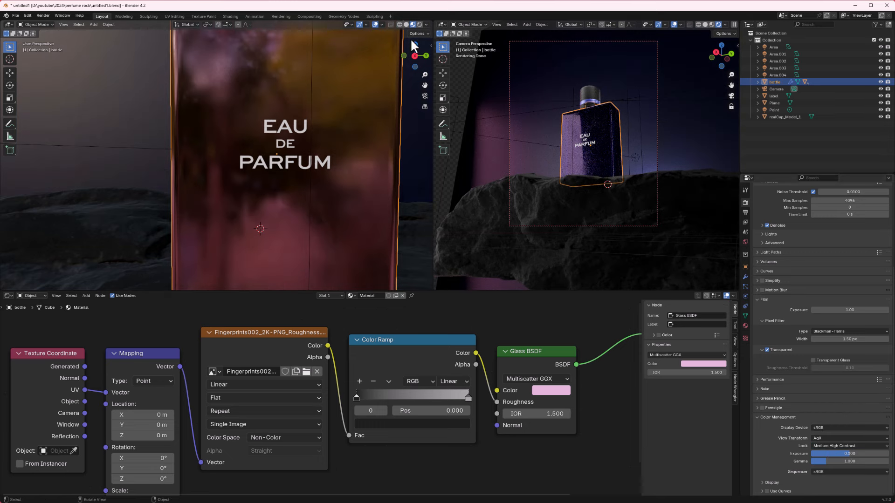
{"action": "left_click", "coordinate": [405, 24]}
{"action": "scroll", "coordinate": [330, 167], "scroll_direction": "down", "scroll_amount": 7}
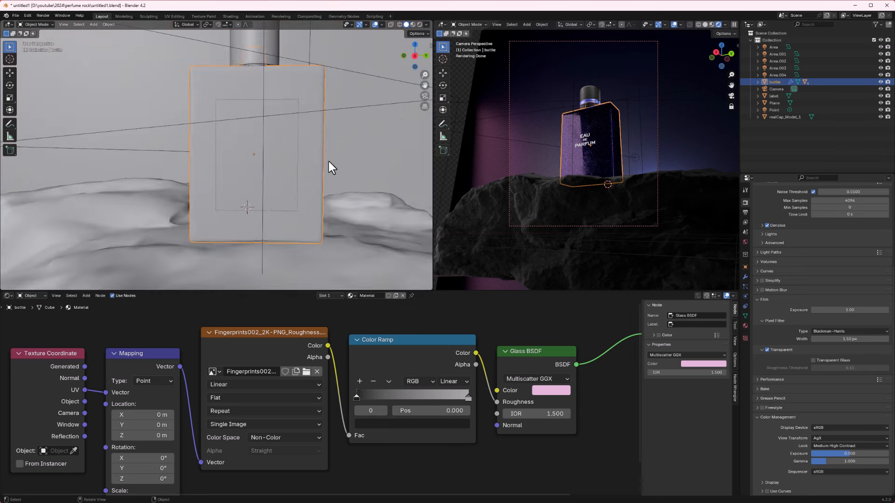
- Try the High Contrast look on the scene and return to Medium High Contrast
{"action": "left_click", "coordinate": [849, 447]}
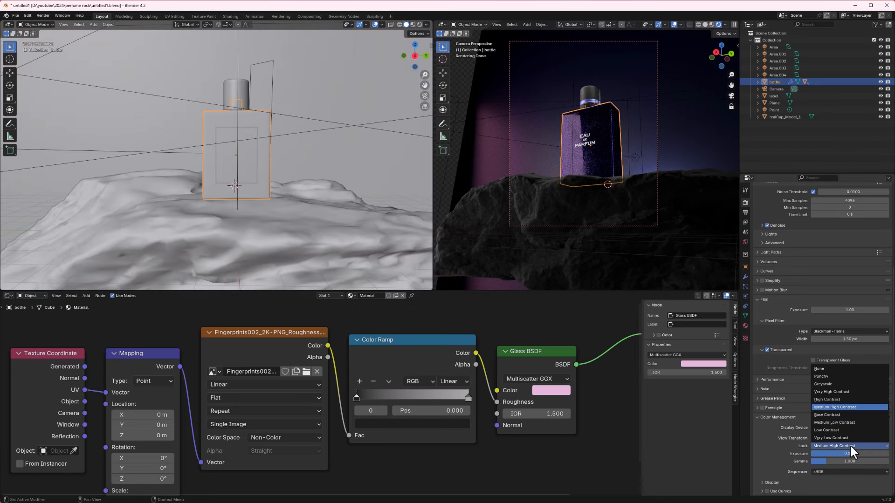
{"action": "left_click", "coordinate": [826, 399]}
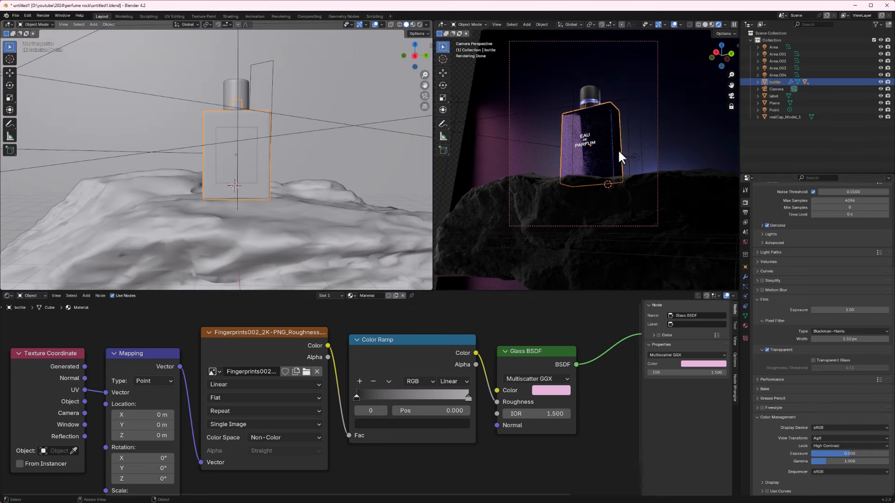
{"action": "left_click", "coordinate": [849, 447]}
{"action": "left_click", "coordinate": [837, 407]}
{"action": "left_click", "coordinate": [328, 195]}
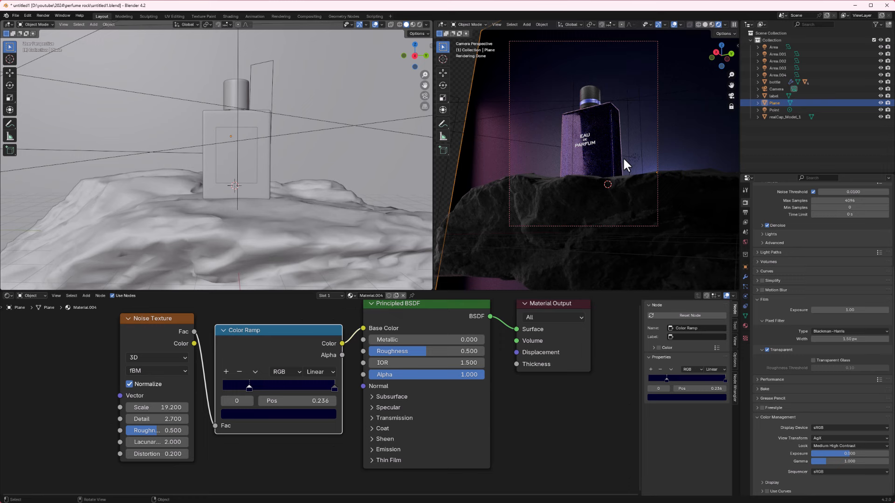
- Set the final render's maximum samples to 1000
{"action": "scroll", "coordinate": [792, 298], "scroll_direction": "up", "scroll_amount": 5}
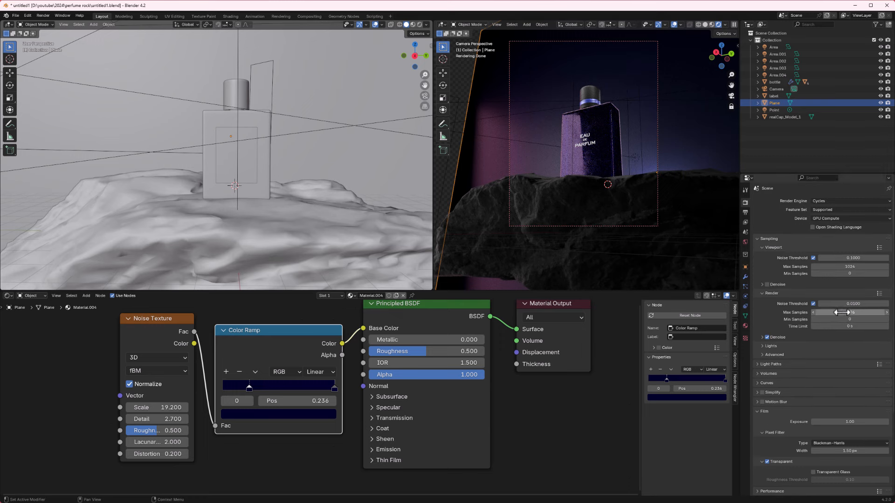
{"action": "left_click", "coordinate": [848, 312]}
{"action": "type", "text": "1"}
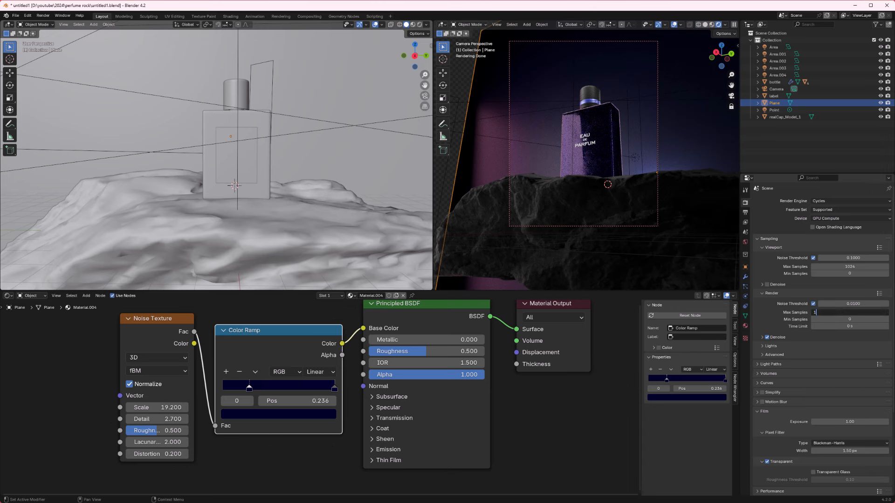
{"action": "type", "text": "000"}
{"action": "key", "text": "Return"}
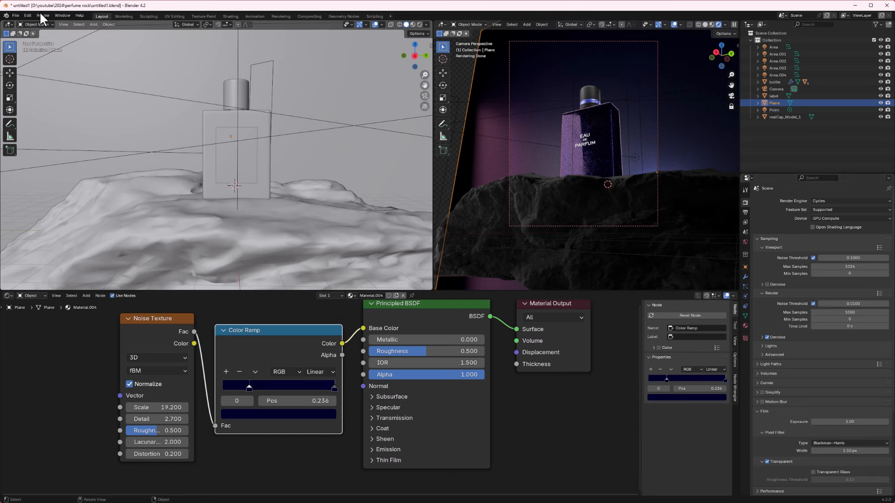
- Save the project file and render the camera view as a still image
{"action": "key", "text": "ctrl+s"}
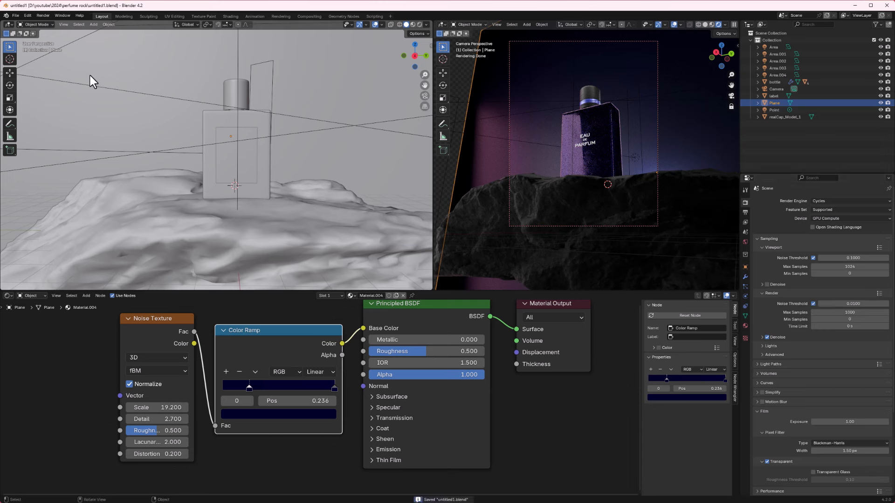
{"action": "left_click", "coordinate": [43, 15]}
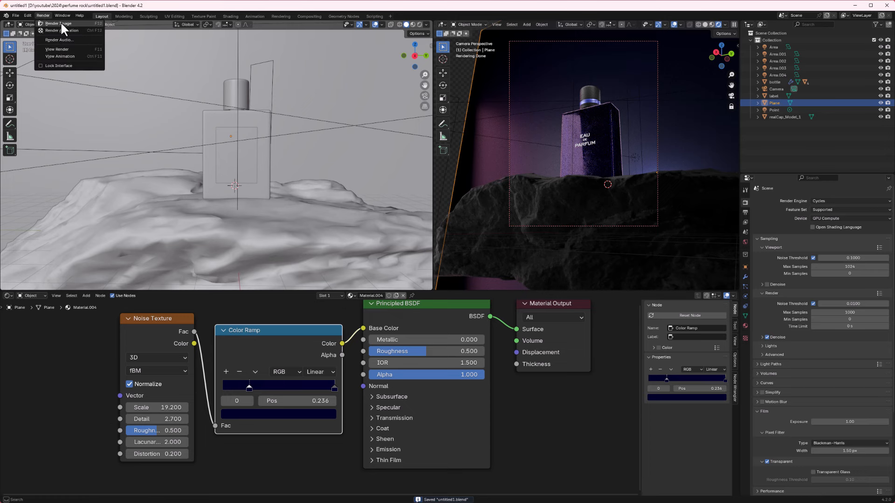
{"action": "left_click", "coordinate": [60, 23]}
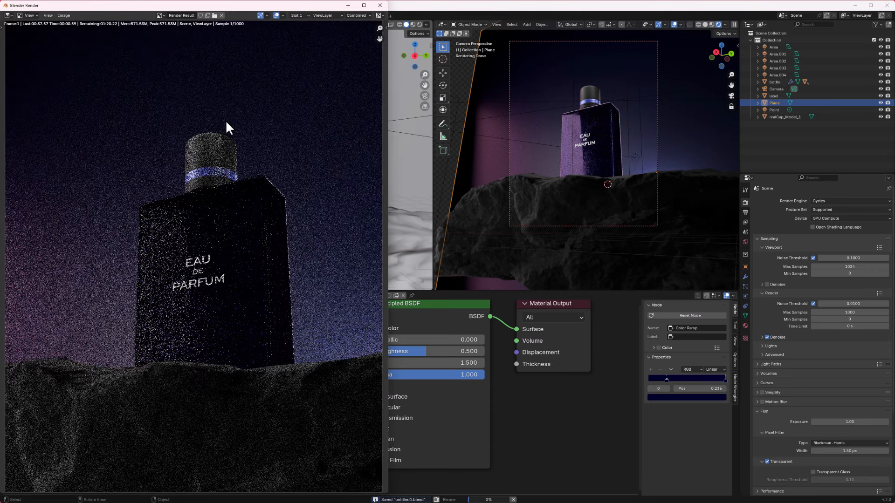